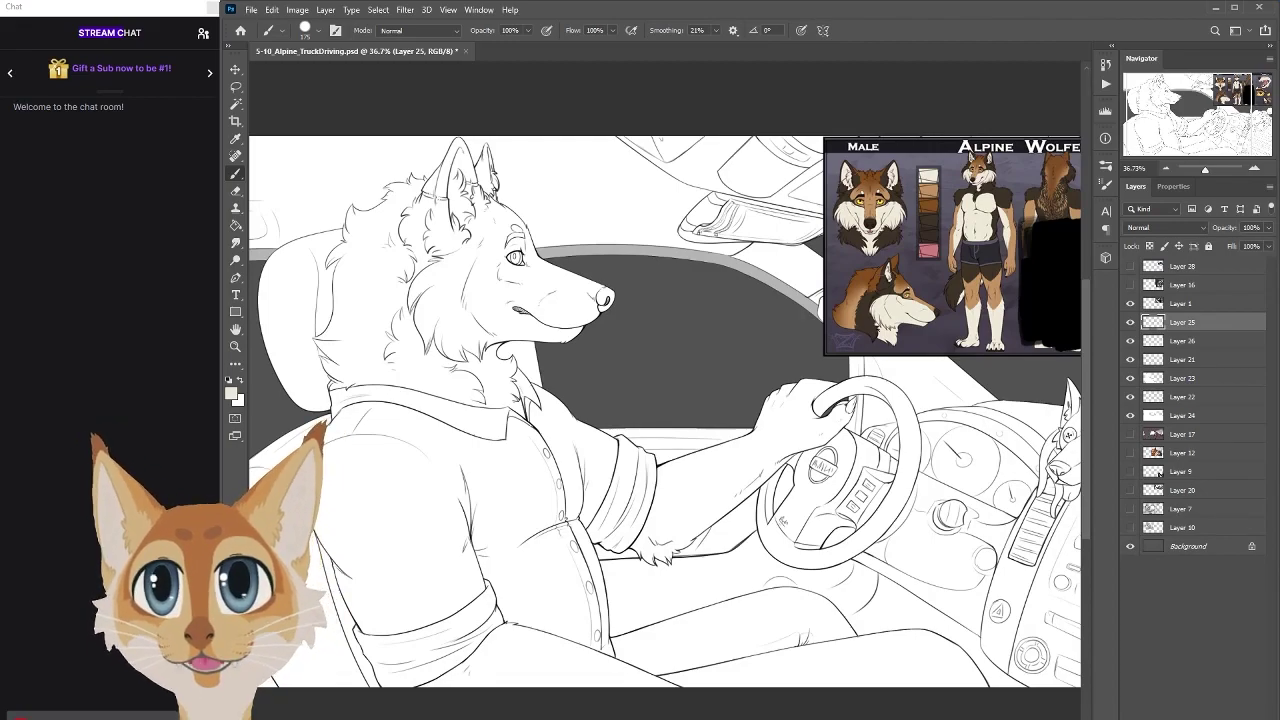
# On Layer 23, bucket-fill the wolf's fur, shirt and hands with the beige base colour
pyautogui.press('g')
pyautogui.click(1130, 345)
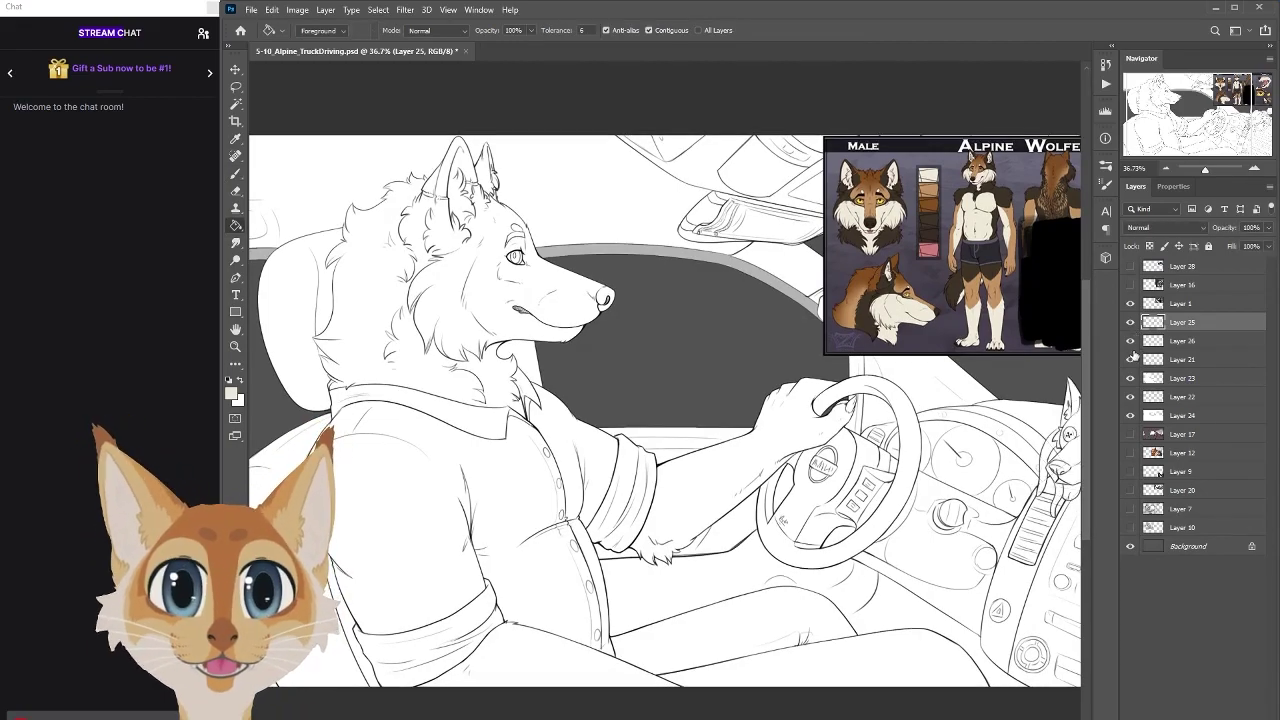
pyautogui.click(1130, 360)
pyautogui.click(1130, 360)
pyautogui.click(1160, 360)
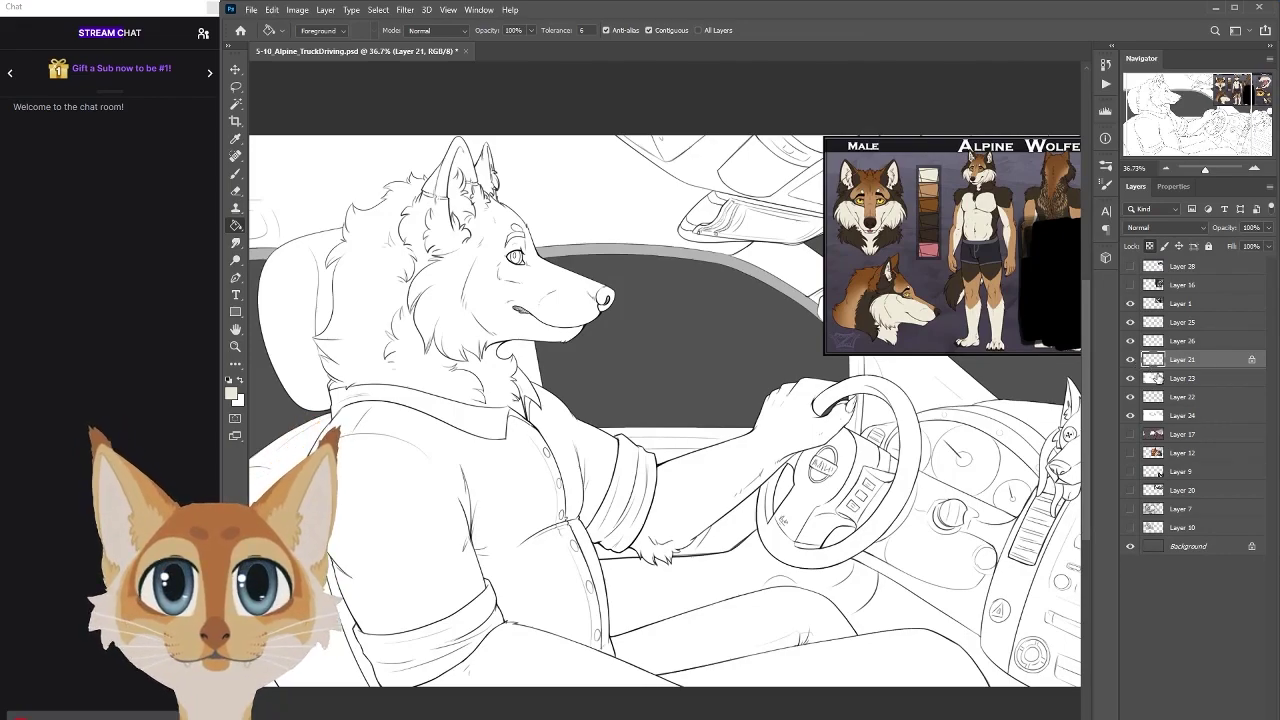
pyautogui.click(1160, 378)
pyautogui.click(1178, 360)
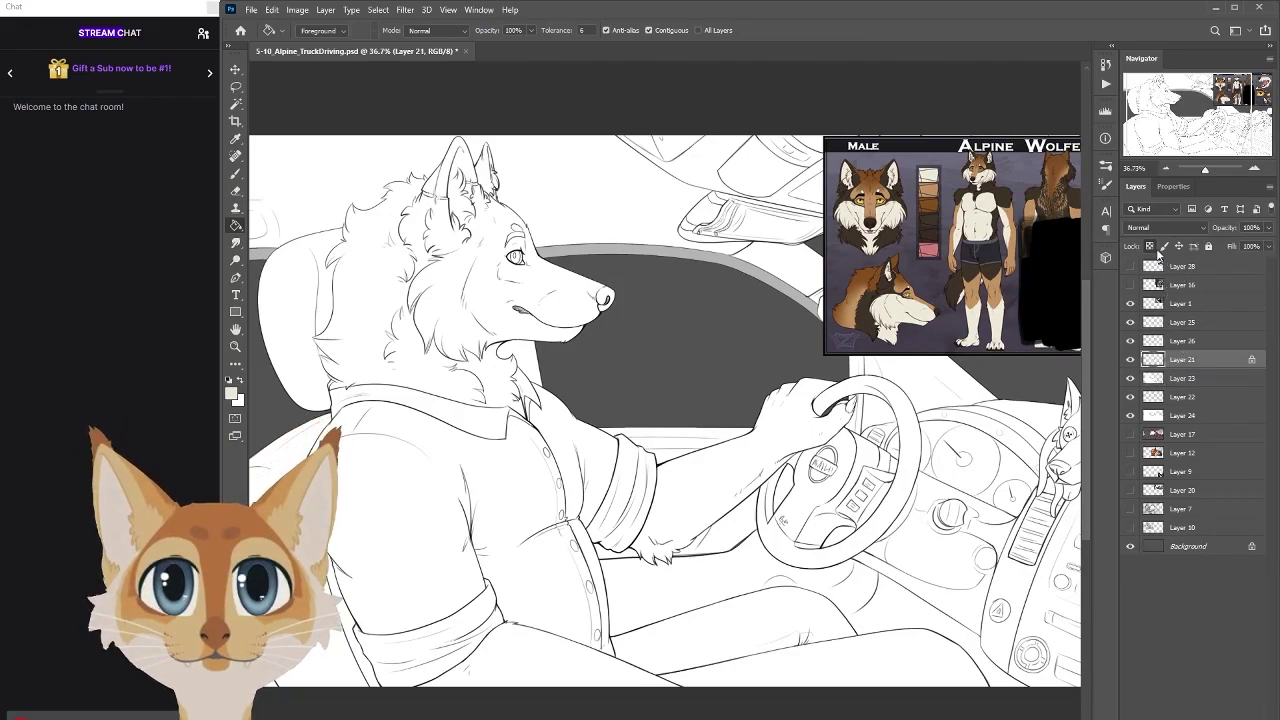
pyautogui.click(1181, 379)
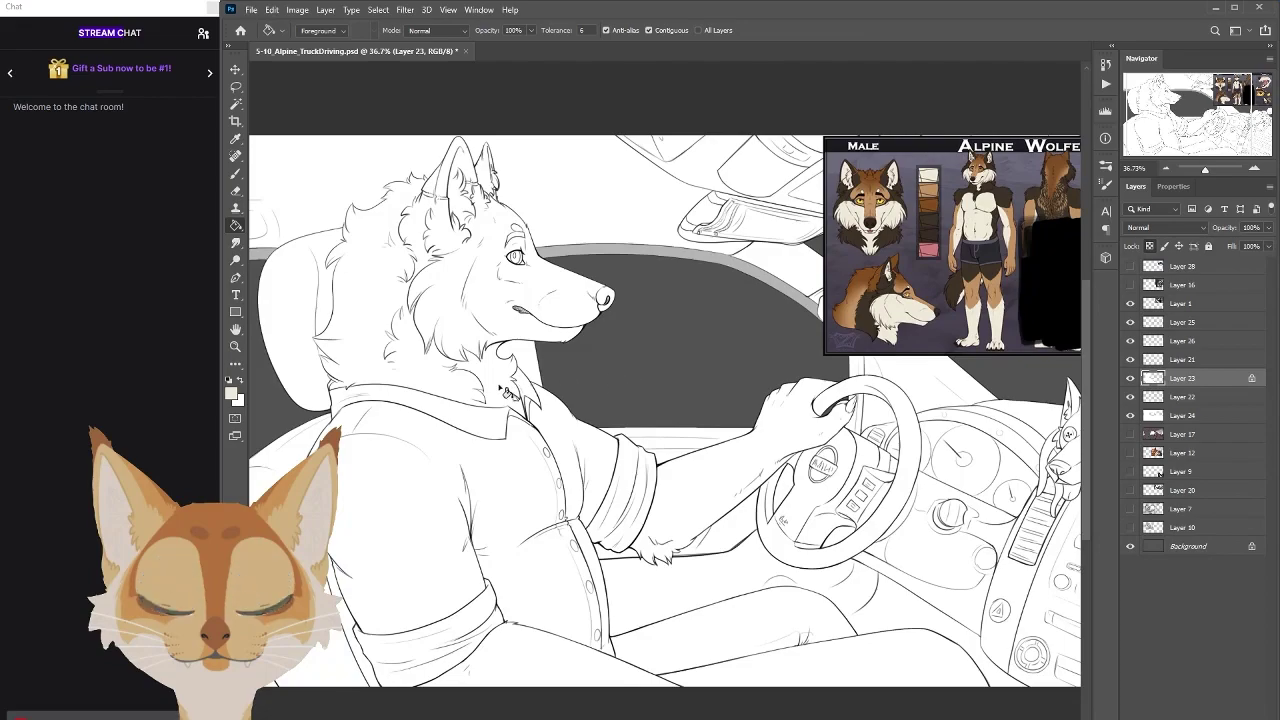
pyautogui.click(584, 438)
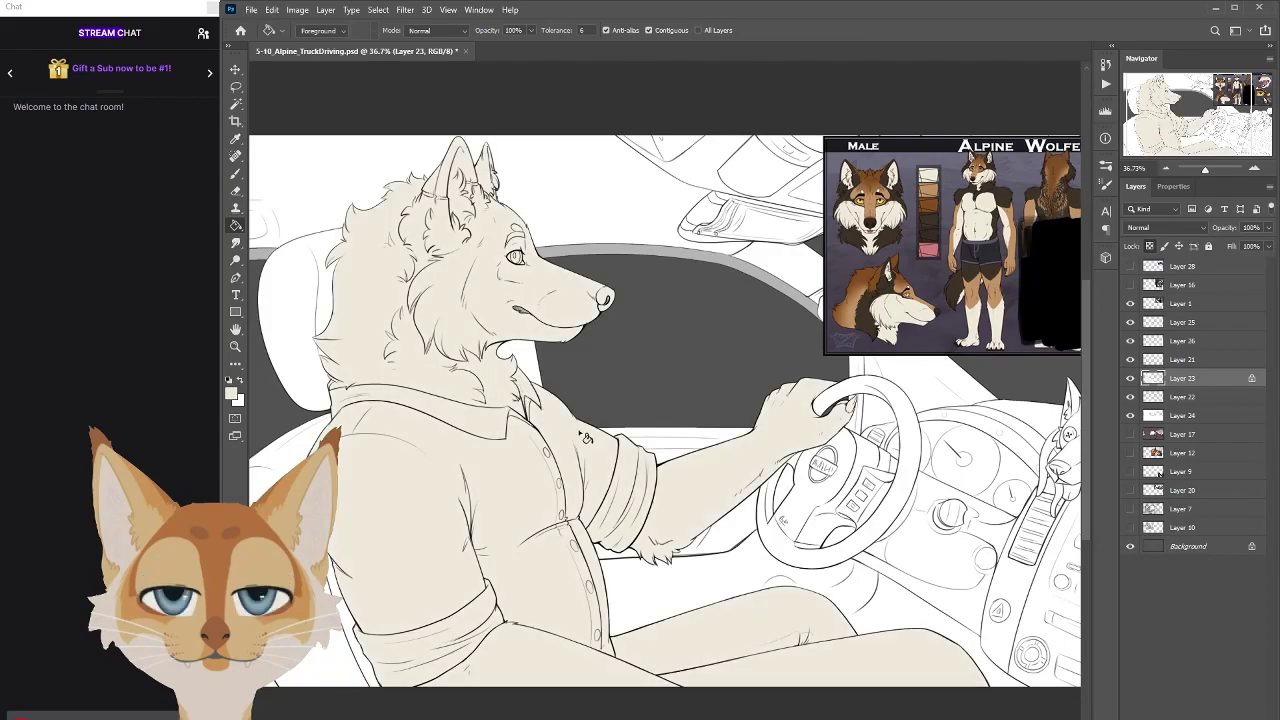
# Try a mid grey background fill on Layer 24, then undo it
pyautogui.click(1174, 417)
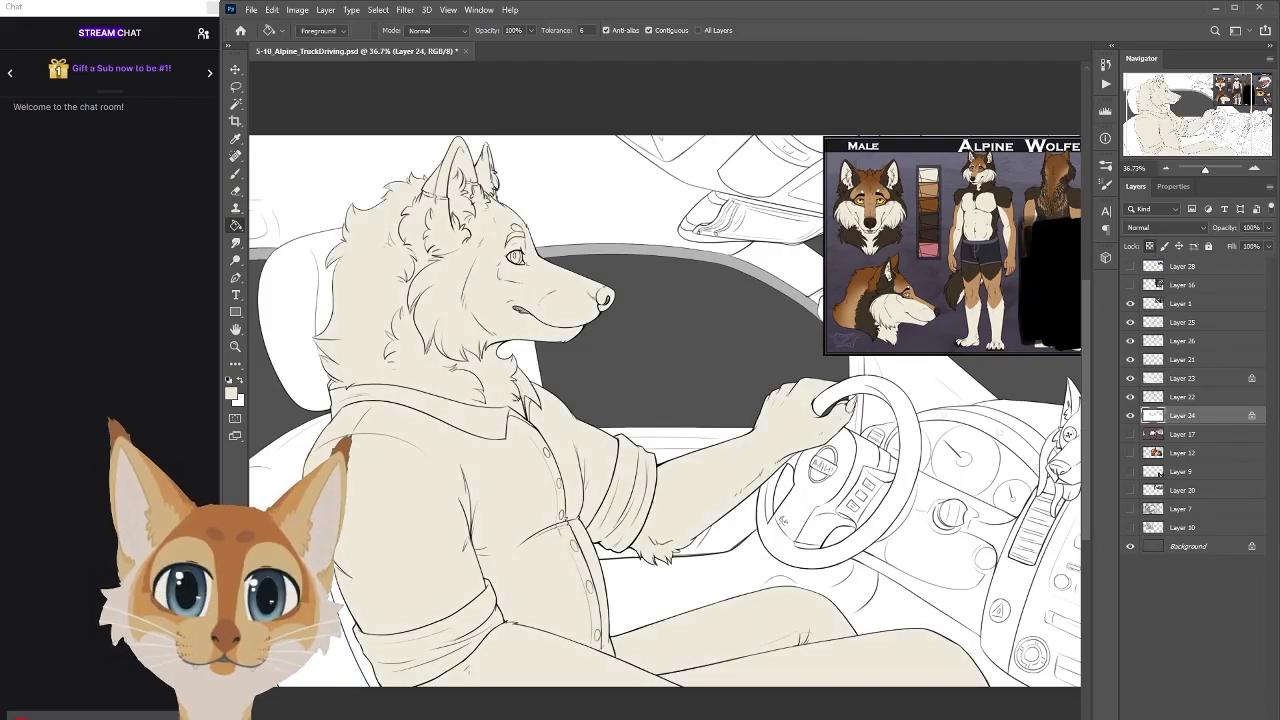
pyautogui.hscroll(2, 665, 410)
pyautogui.press('i')
pyautogui.click(232, 393)
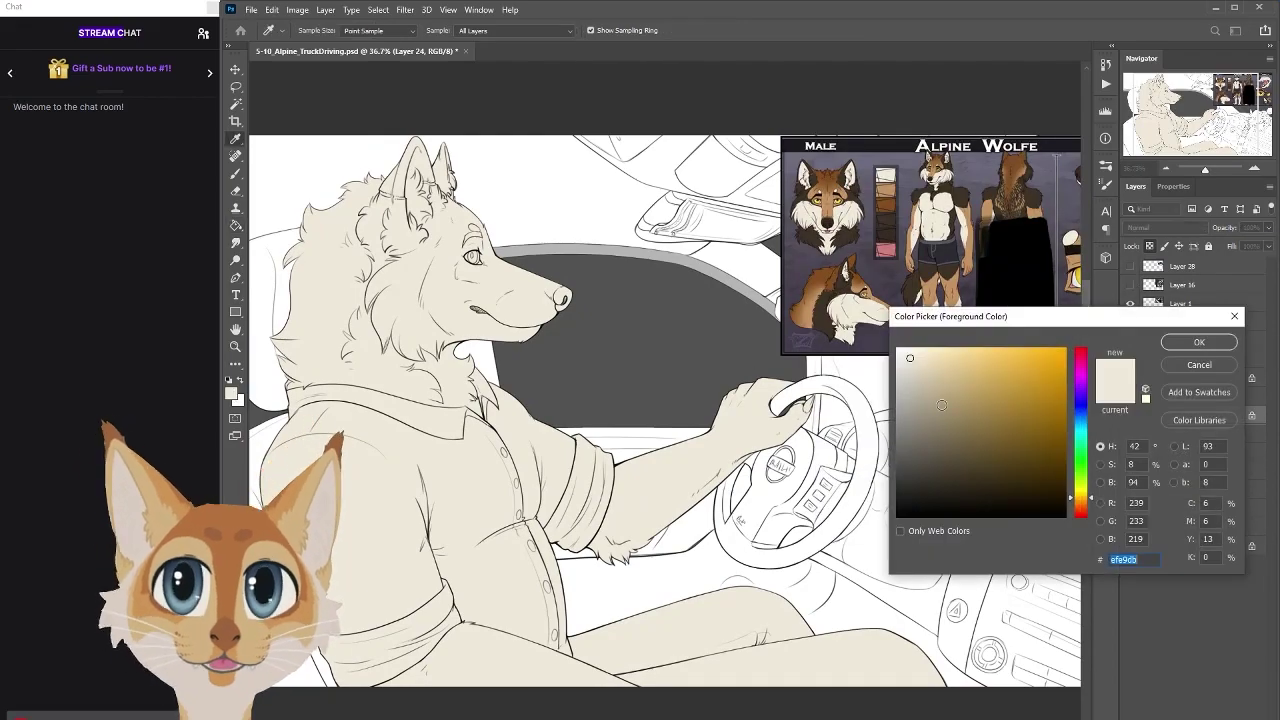
pyautogui.moveTo(941, 404); pyautogui.dragTo(881, 453)
pyautogui.click(1198, 342)
pyautogui.press('g')
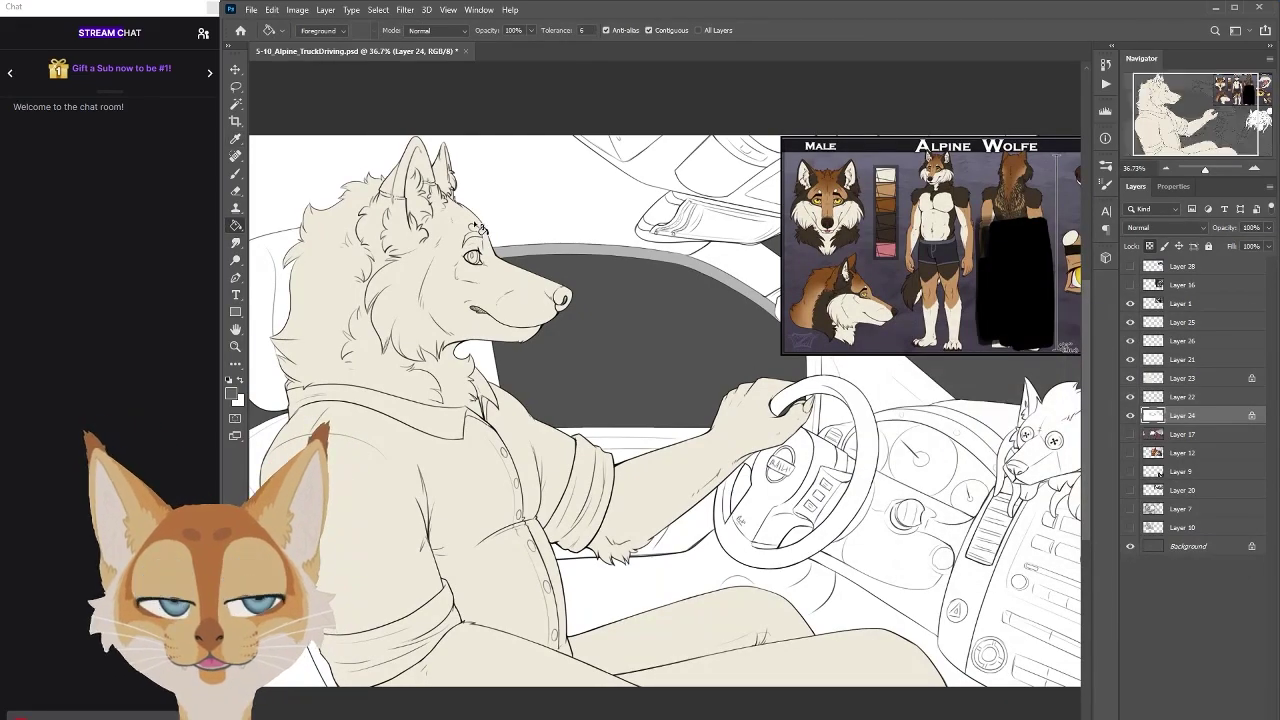
pyautogui.click(480, 228)
pyautogui.hotkey('ctrl', 'z')
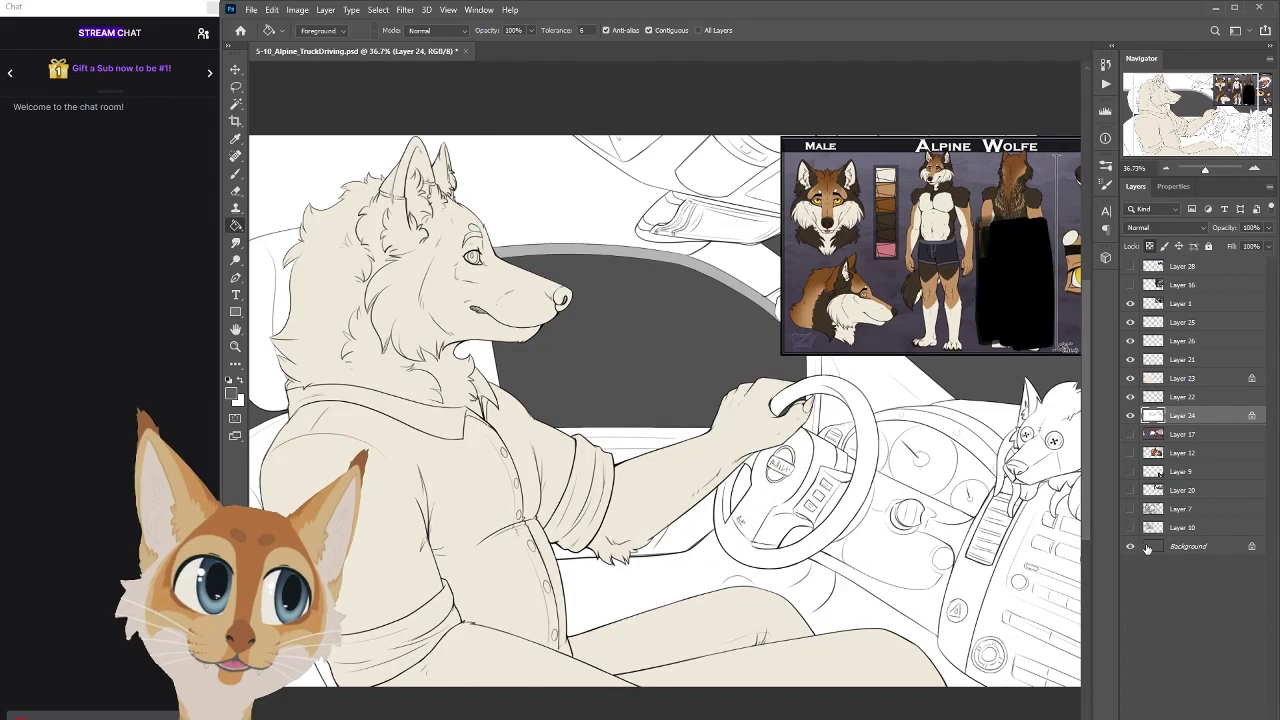
# Switch to the Brush tool with a different brush preset
pyautogui.click(240, 175)
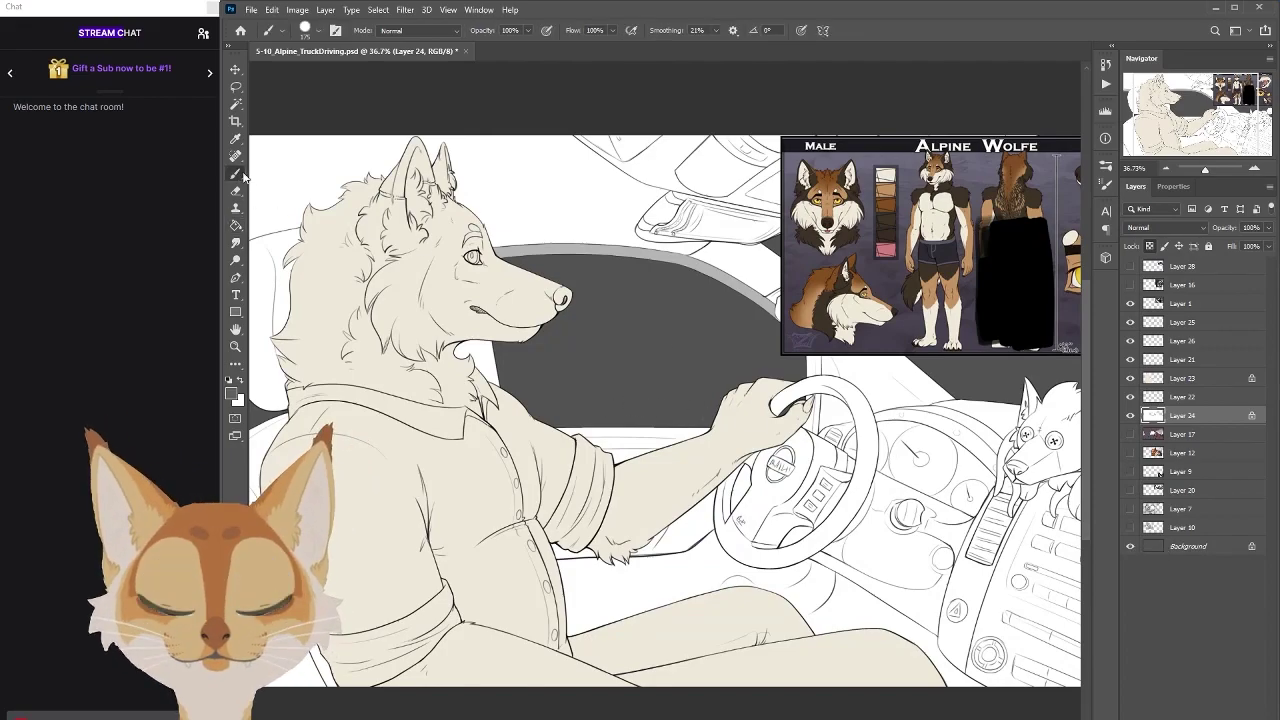
pyautogui.scroll(2, 465, 340)
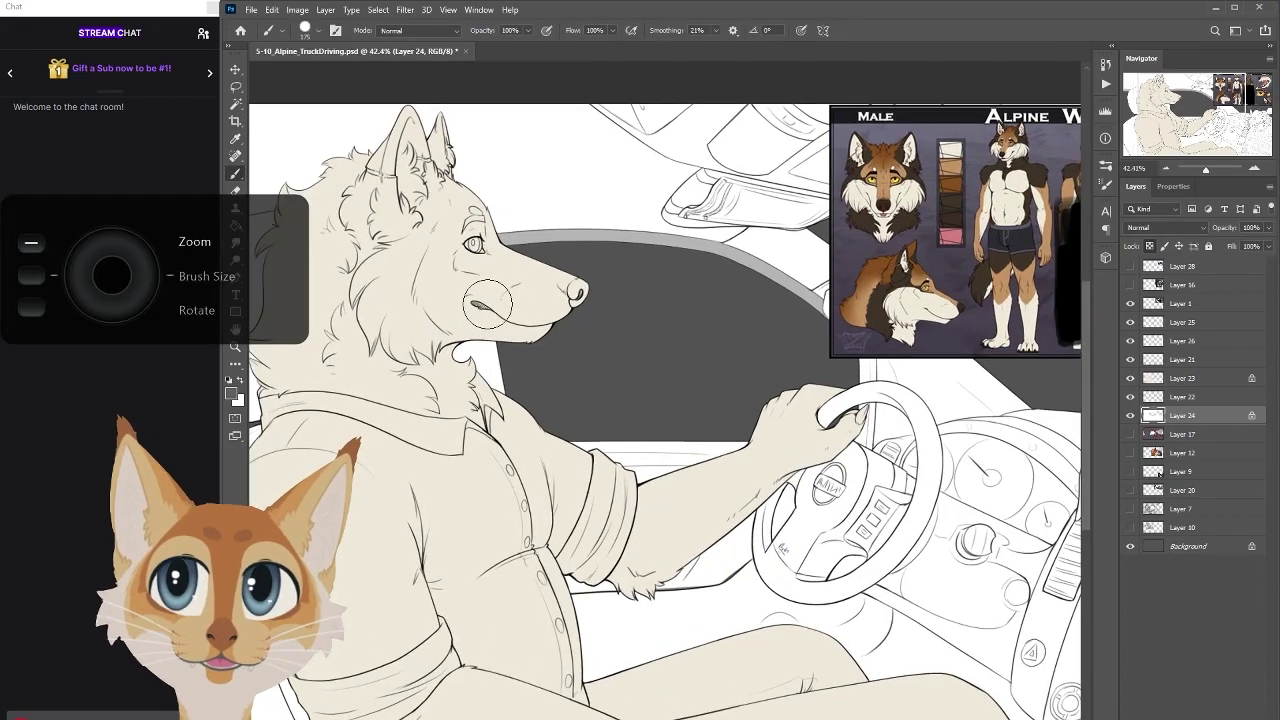
pyautogui.rightClick(838, 172)
pyautogui.click(842, 316)
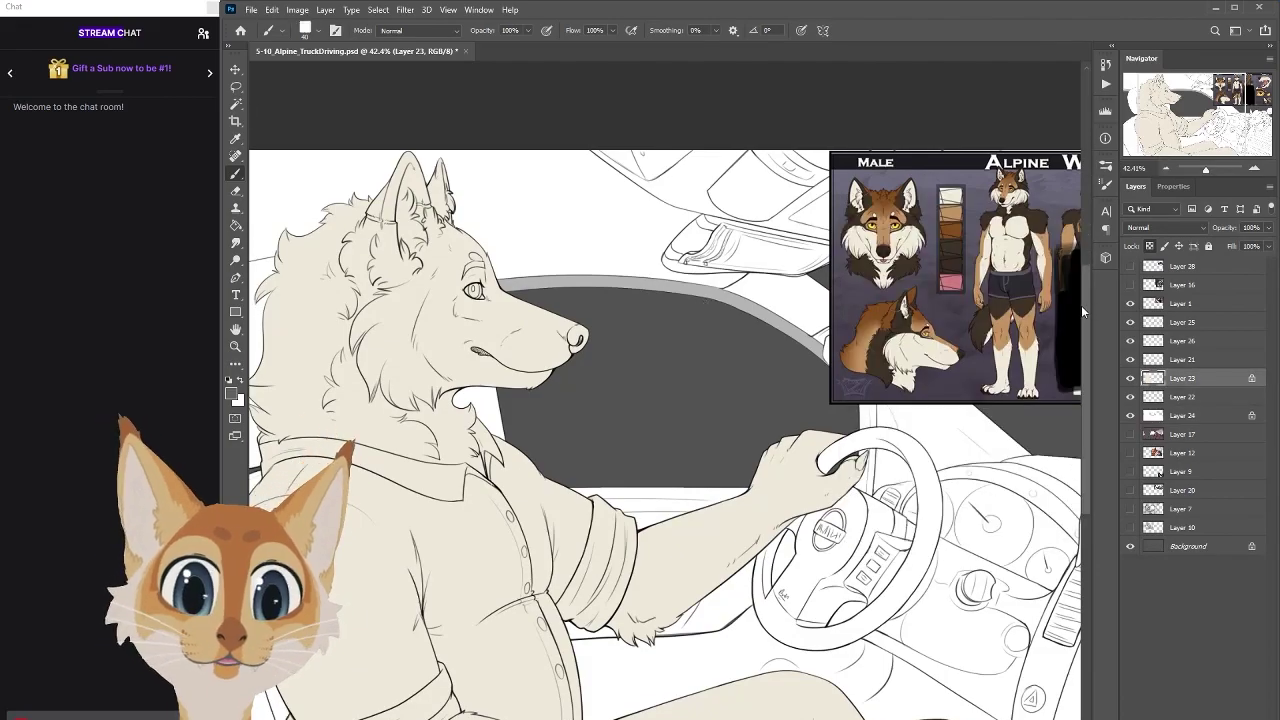
pyautogui.scroll(-1, 1082, 312)
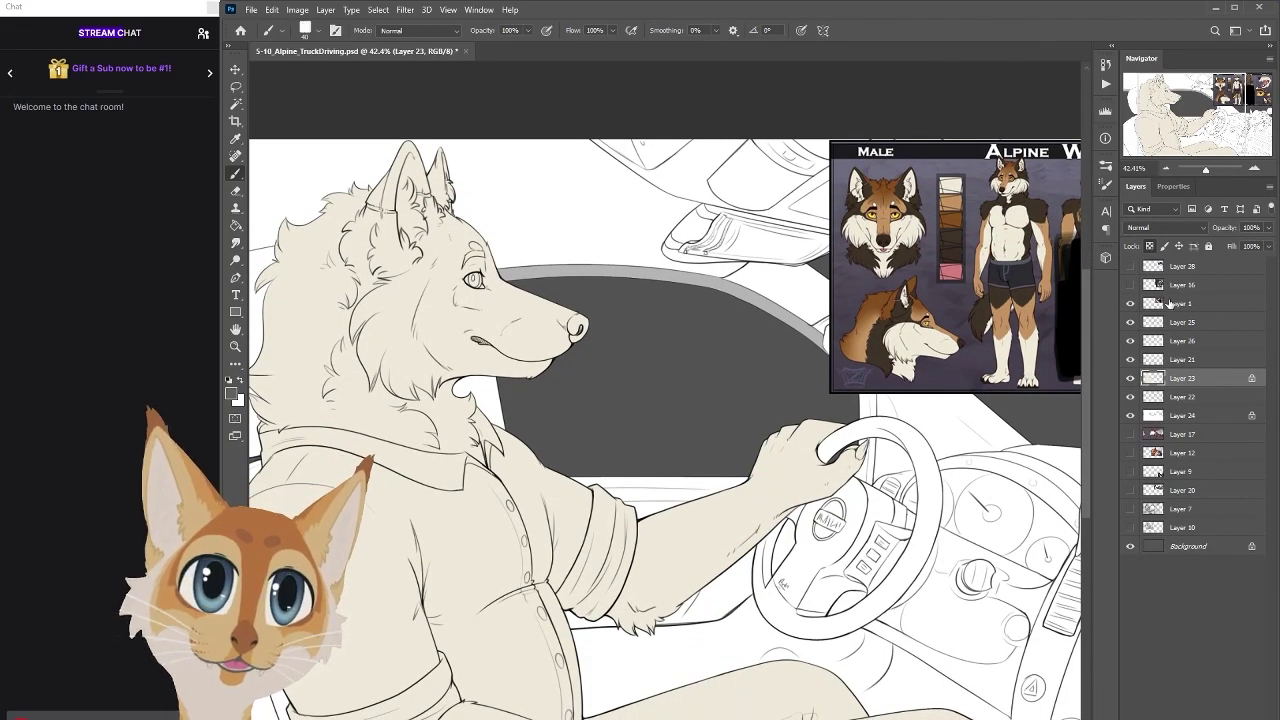
# Move the reference sheet on Layer 1 further left
pyautogui.click(1170, 303)
pyautogui.press('v')
pyautogui.moveTo(942, 312); pyautogui.dragTo(698, 316)
pyautogui.scroll(4, 698, 316)
# On Layer 23, paint tan from the reference along the snout top and forehead
pyautogui.press('b')
pyautogui.keyDown('alt'); pyautogui.click(945, 158); pyautogui.keyUp('alt')
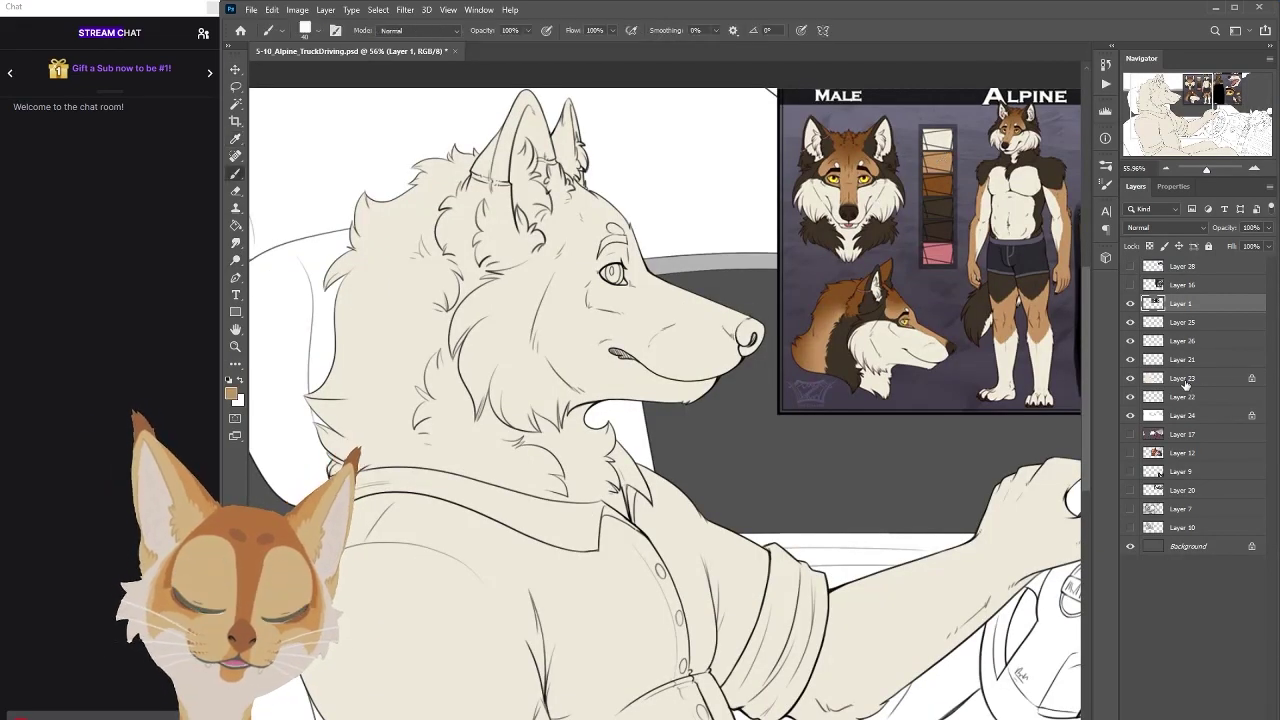
pyautogui.click(1183, 380)
pyautogui.moveTo(612, 276)
pyautogui.mouseDown()
pyautogui.moveTo(755, 332)
pyautogui.moveTo(612, 276)
pyautogui.moveTo(618, 255)
pyautogui.mouseUp()
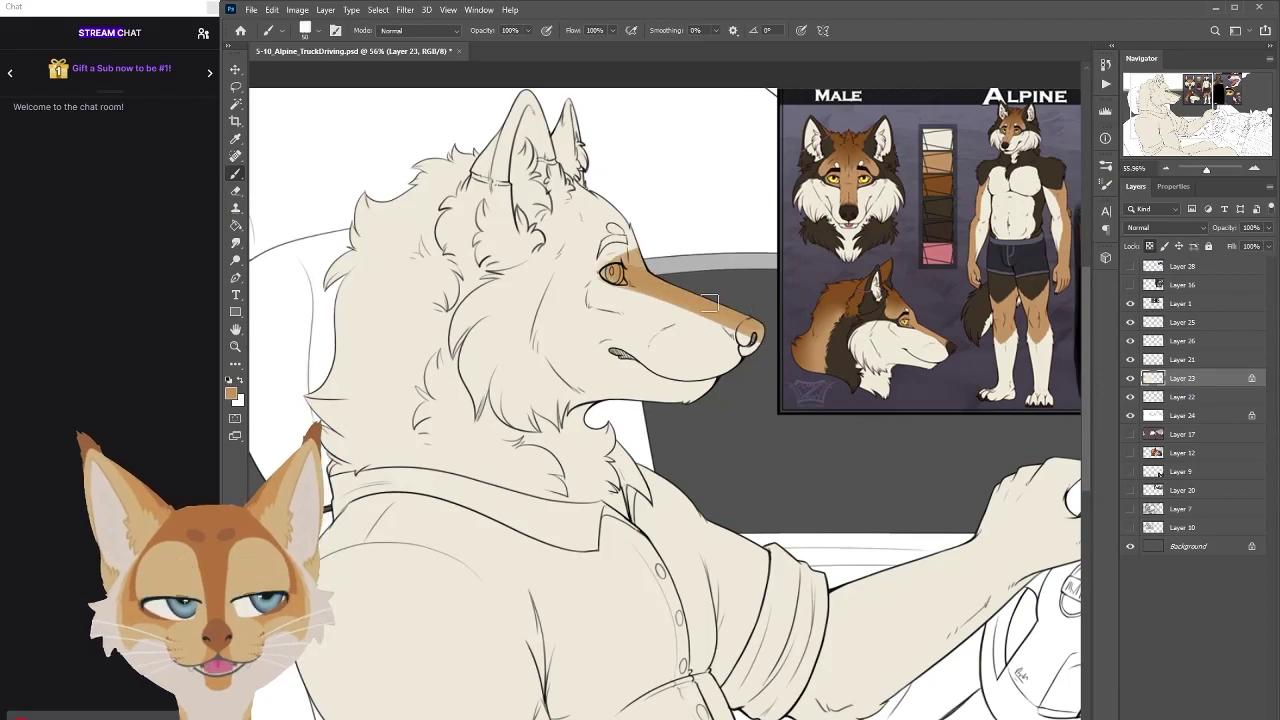
pyautogui.rightClick(830, 170)
pyautogui.doubleClick(880, 210)
pyautogui.rightClick(827, 245)
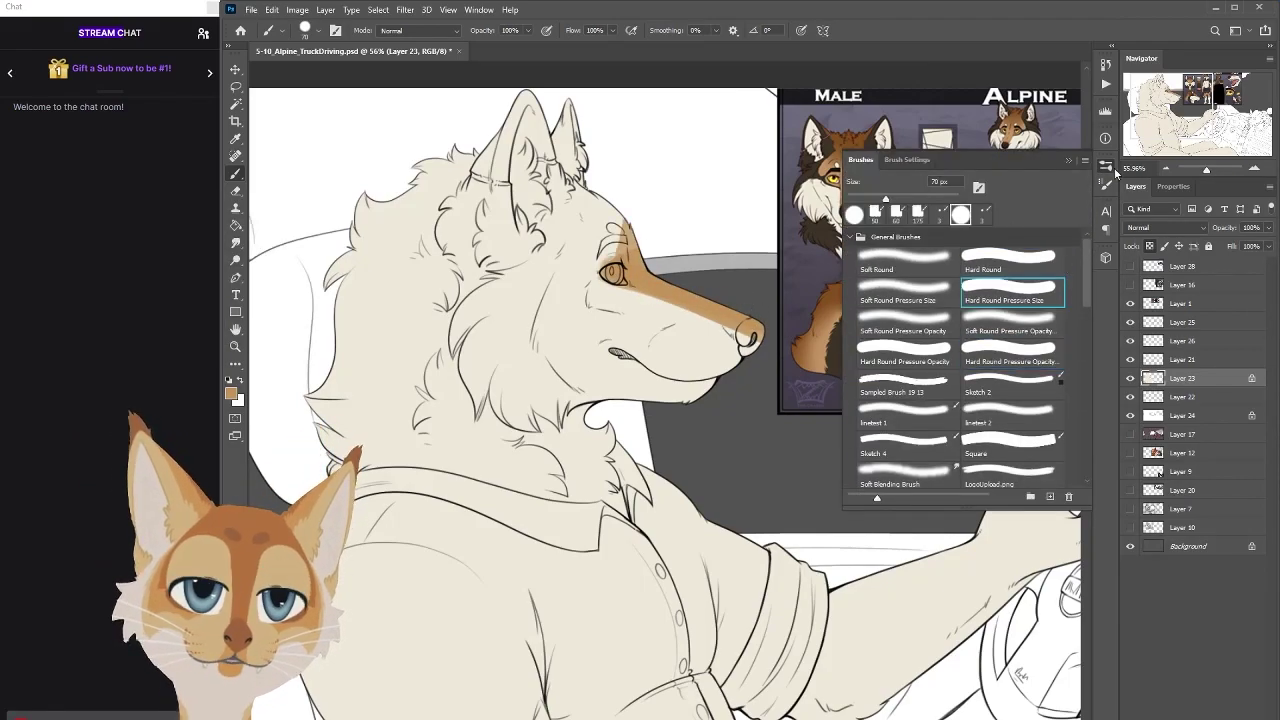
pyautogui.doubleClick(880, 250)
pyautogui.moveTo(612, 276)
pyautogui.mouseDown()
pyautogui.moveTo(584, 254)
pyautogui.moveTo(560, 259)
pyautogui.moveTo(584, 290)
pyautogui.moveTo(648, 269)
pyautogui.moveTo(742, 327)
pyautogui.moveTo(628, 287)
pyautogui.moveTo(667, 274)
pyautogui.moveTo(642, 295)
pyautogui.moveTo(586, 192)
pyautogui.moveTo(577, 289)
pyautogui.moveTo(562, 183)
pyautogui.moveTo(552, 280)
pyautogui.mouseUp()
# Cover the tan near the ear with cream, then paint the mane with a larger brush
pyautogui.keyDown('alt'); pyautogui.click(563, 183); pyautogui.keyUp('alt')
pyautogui.keyDown('alt'); pyautogui.click(565, 295); pyautogui.keyUp('alt')
pyautogui.press(']')
pyautogui.press(']')
pyautogui.press(']')
pyautogui.press(']')
pyautogui.press(']')
pyautogui.moveTo(440, 290)
pyautogui.mouseDown()
pyautogui.moveTo(390, 420)
pyautogui.moveTo(466, 287)
pyautogui.moveTo(380, 220)
pyautogui.moveTo(470, 150)
pyautogui.moveTo(480, 470)
pyautogui.mouseUp()
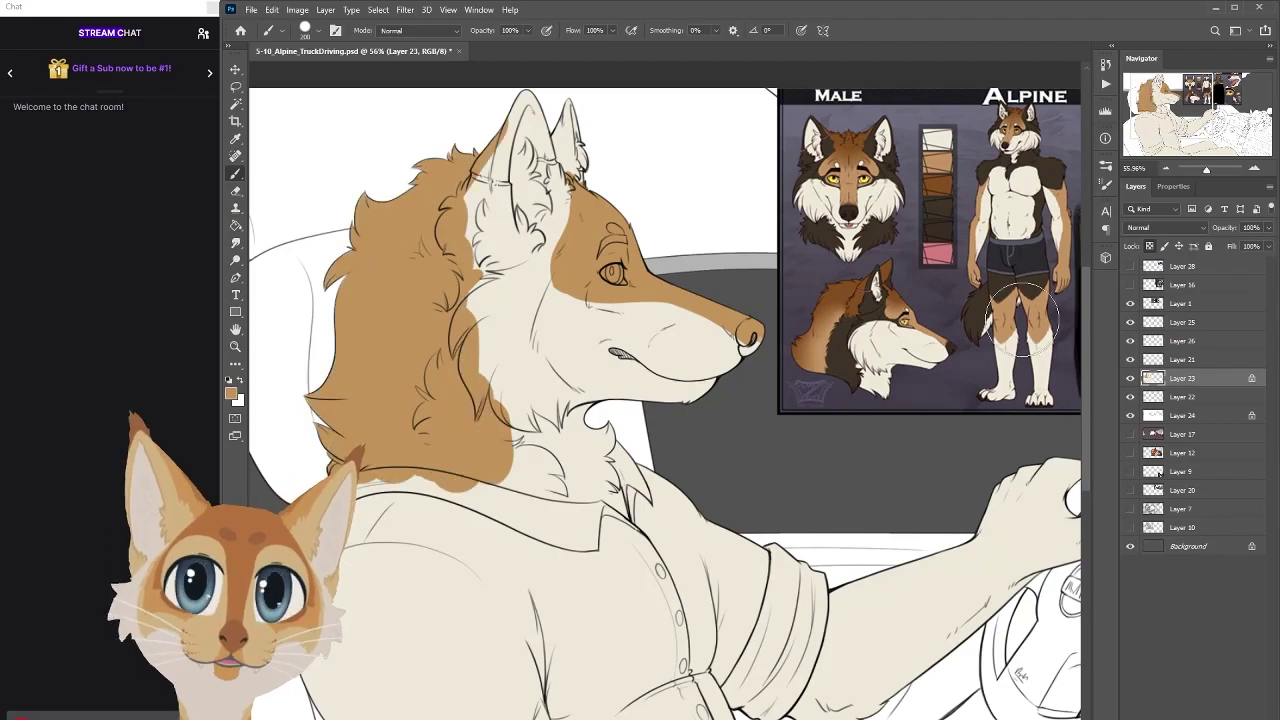
# Paint a dark brown stripe on the ear using the reference colour
pyautogui.keyDown('alt'); pyautogui.click(898, 235); pyautogui.keyUp('alt')
pyautogui.press(']')
pyautogui.press(']')
pyautogui.press(']')
pyautogui.press(']')
pyautogui.press('[')
pyautogui.press('[')
pyautogui.press('[')
pyautogui.press('[')
pyautogui.press('[')
pyautogui.press('[')
pyautogui.press('[')
pyautogui.press('[')
pyautogui.press('[')
pyautogui.press('[')
pyautogui.moveTo(520, 96)
pyautogui.mouseDown()
pyautogui.moveTo(503, 136)
pyautogui.moveTo(552, 145)
pyautogui.moveTo(566, 192)
pyautogui.mouseUp()
pyautogui.press('[')
pyautogui.press('[')
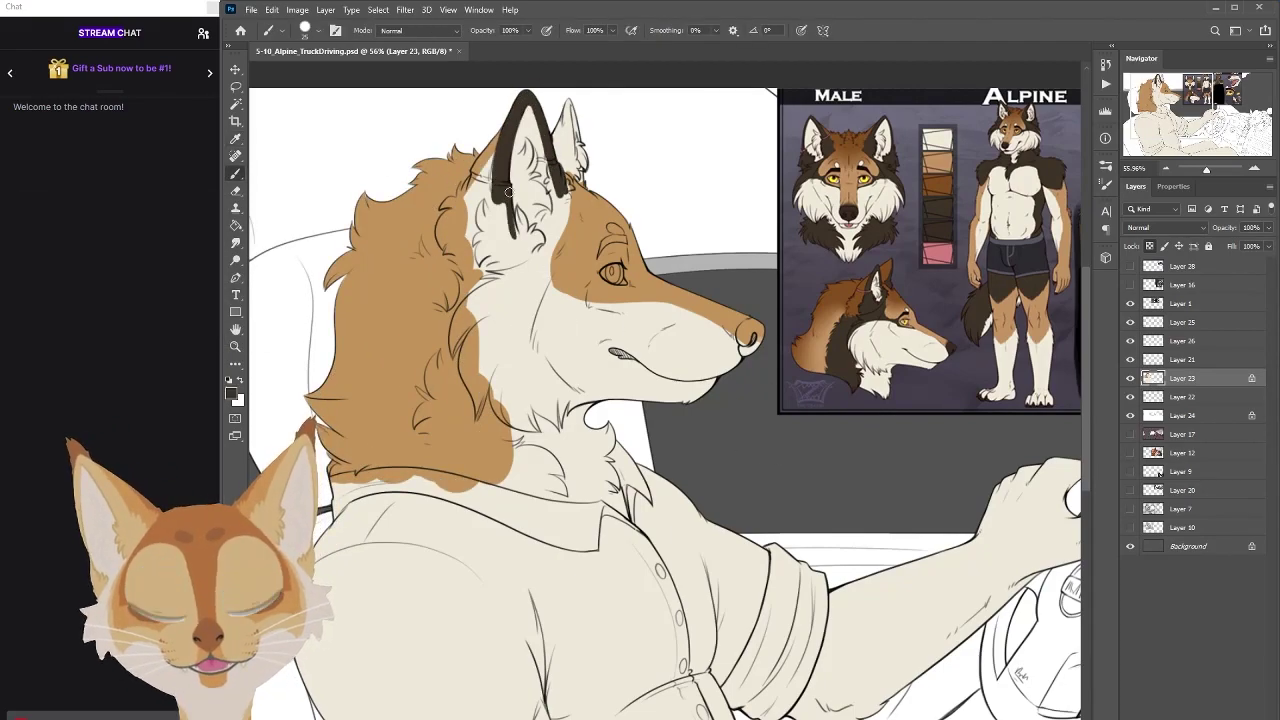
# Paint medium brown along the ear's left edge, then zoom in on the head
pyautogui.hscroll(1, 959, 171)
pyautogui.keyDown('alt'); pyautogui.click(820, 140); pyautogui.keyUp('alt')
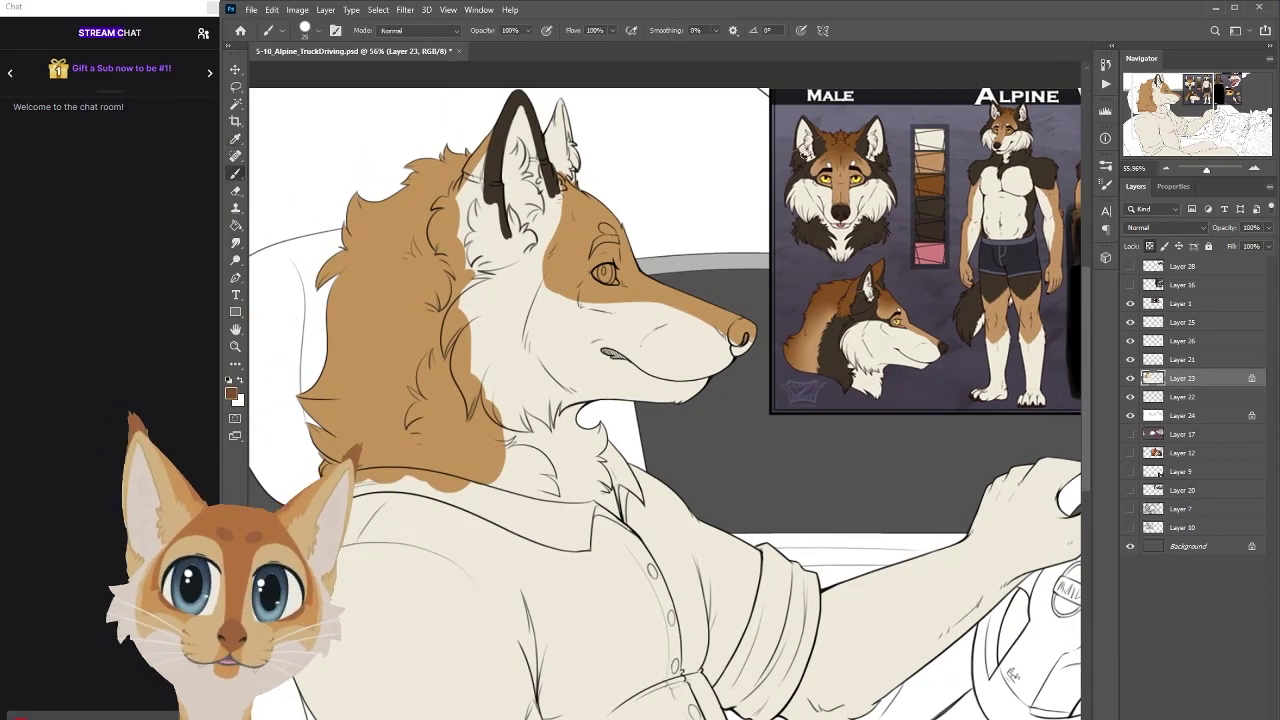
pyautogui.press(']')
pyautogui.press(']')
pyautogui.press(']')
pyautogui.moveTo(482, 145)
pyautogui.mouseDown()
pyautogui.moveTo(437, 247)
pyautogui.moveTo(443, 235)
pyautogui.moveTo(476, 251)
pyautogui.mouseUp()
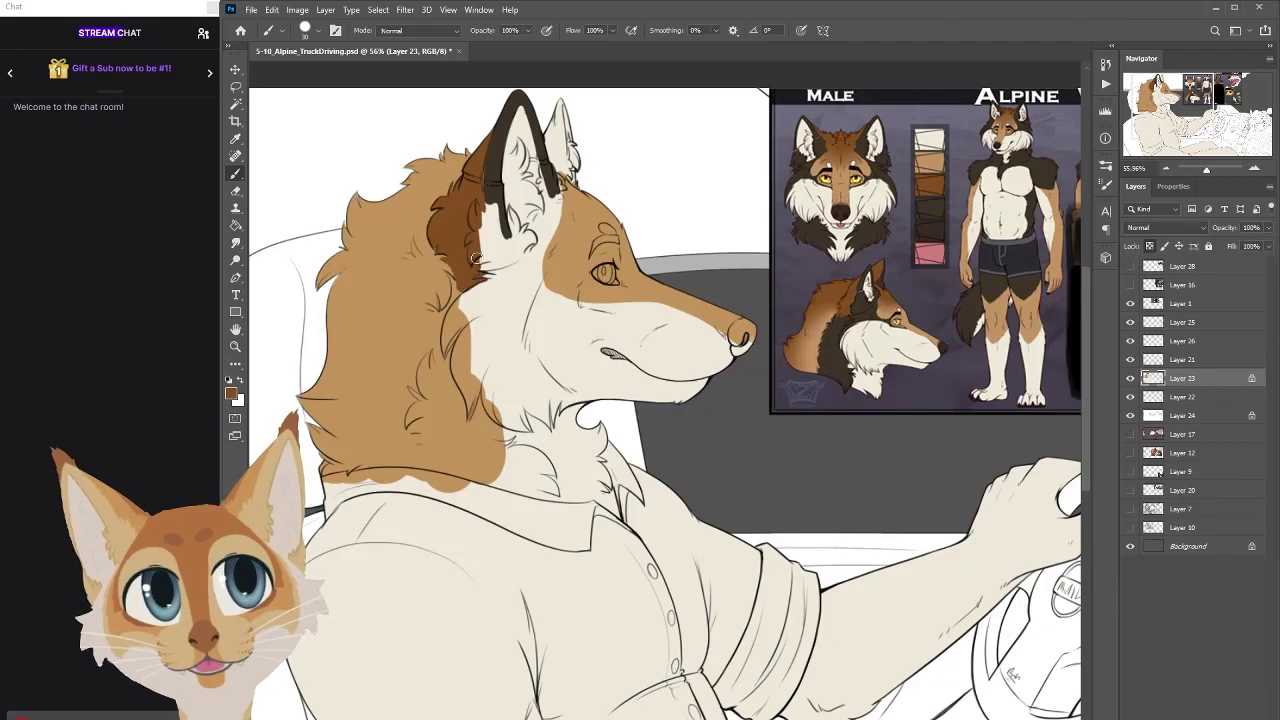
pyautogui.press('x')
pyautogui.scroll(5, 476, 258)
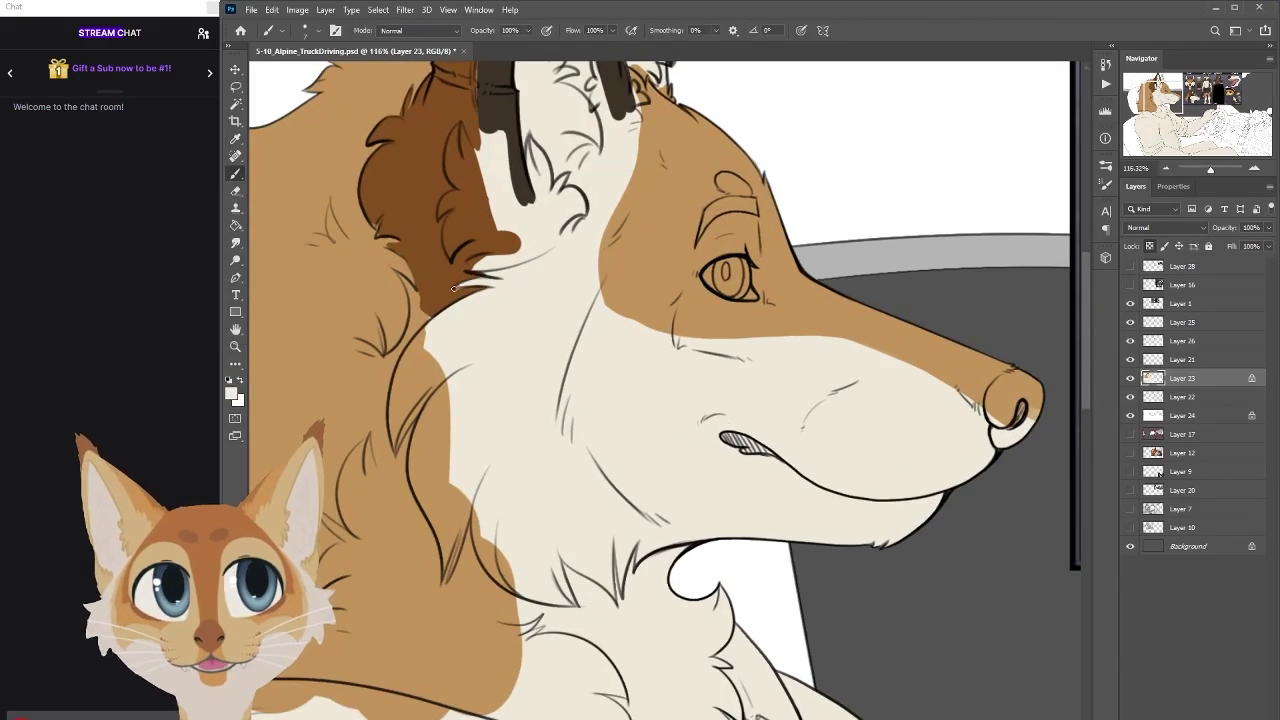
# Darken the ear stripe with dark and mid brown strokes and shade the right ear's inner edge
pyautogui.scroll(-5, 453, 288)
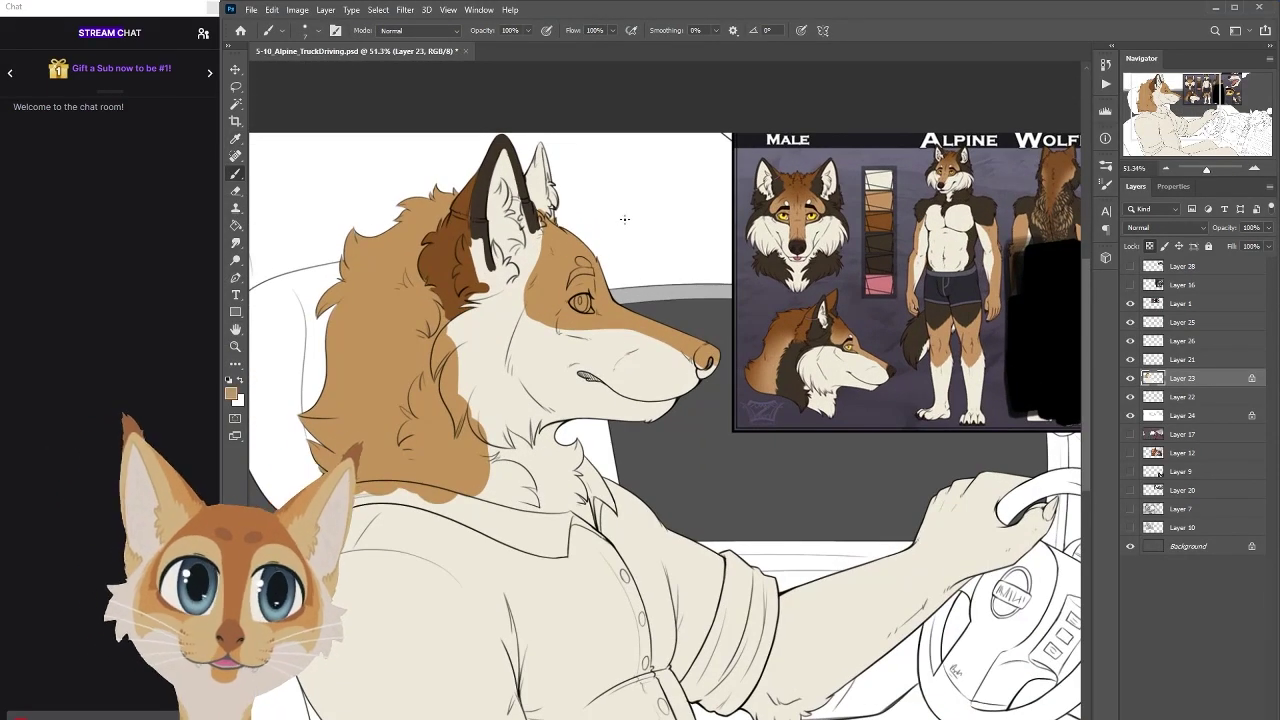
pyautogui.keyDown('alt'); pyautogui.click(488, 262); pyautogui.keyUp('alt')
pyautogui.moveTo(486, 285); pyautogui.dragTo(463, 236)
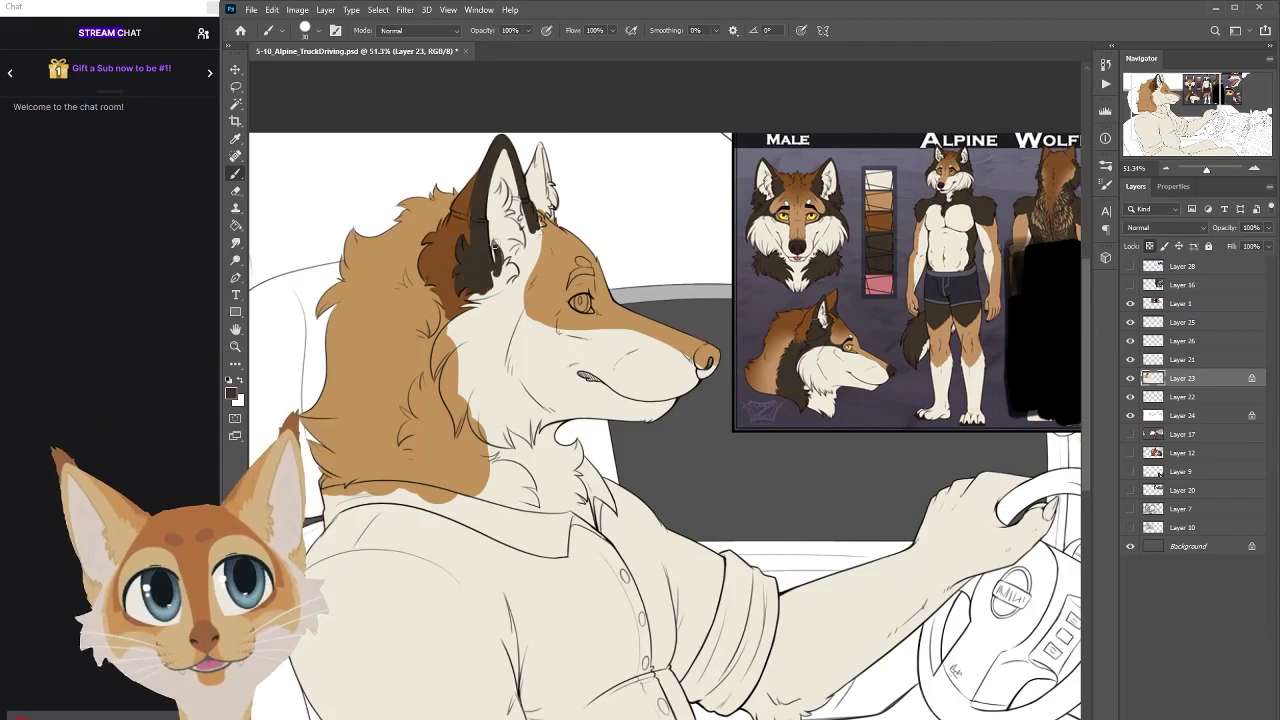
pyautogui.keyDown('alt'); pyautogui.click(469, 296); pyautogui.keyUp('alt')
pyautogui.scroll(5, 469, 296)
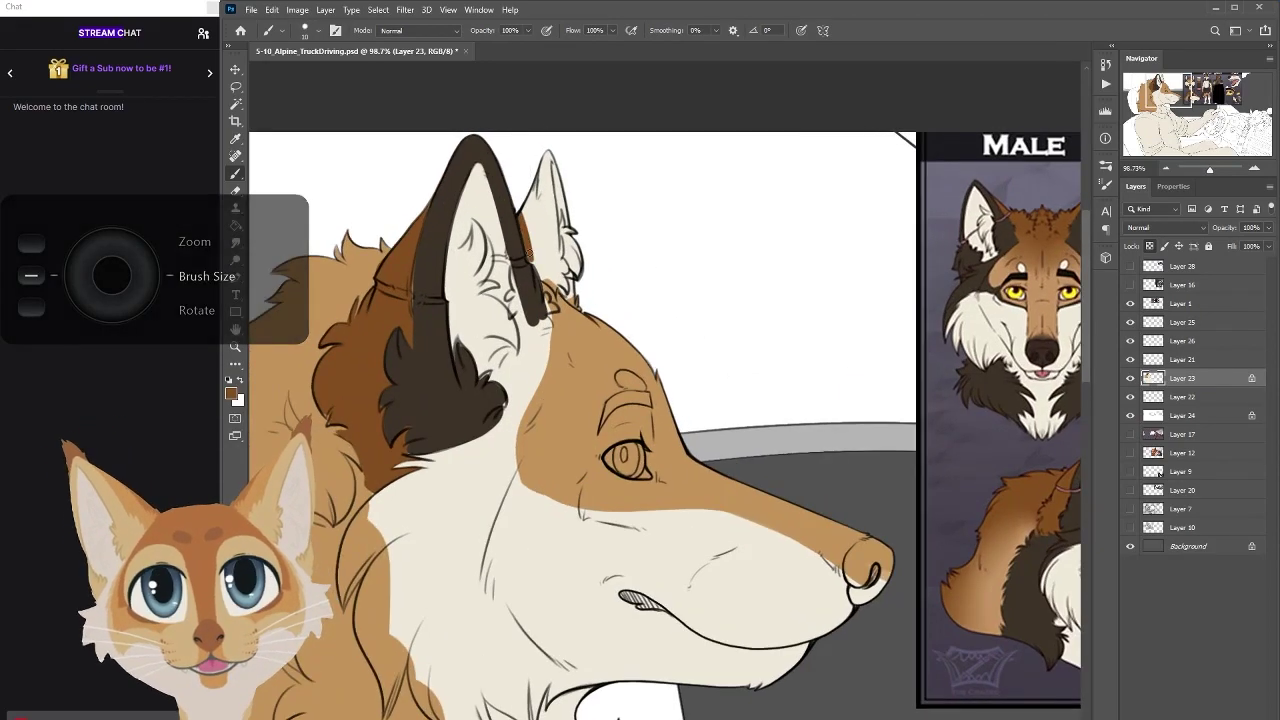
pyautogui.moveTo(548, 288); pyautogui.dragTo(536, 178)
pyautogui.moveTo(530, 236)
pyautogui.mouseDown()
pyautogui.moveTo(502, 193)
pyautogui.moveTo(546, 169)
pyautogui.mouseUp()
pyautogui.keyDown('alt'); pyautogui.click(502, 193); pyautogui.keyUp('alt')
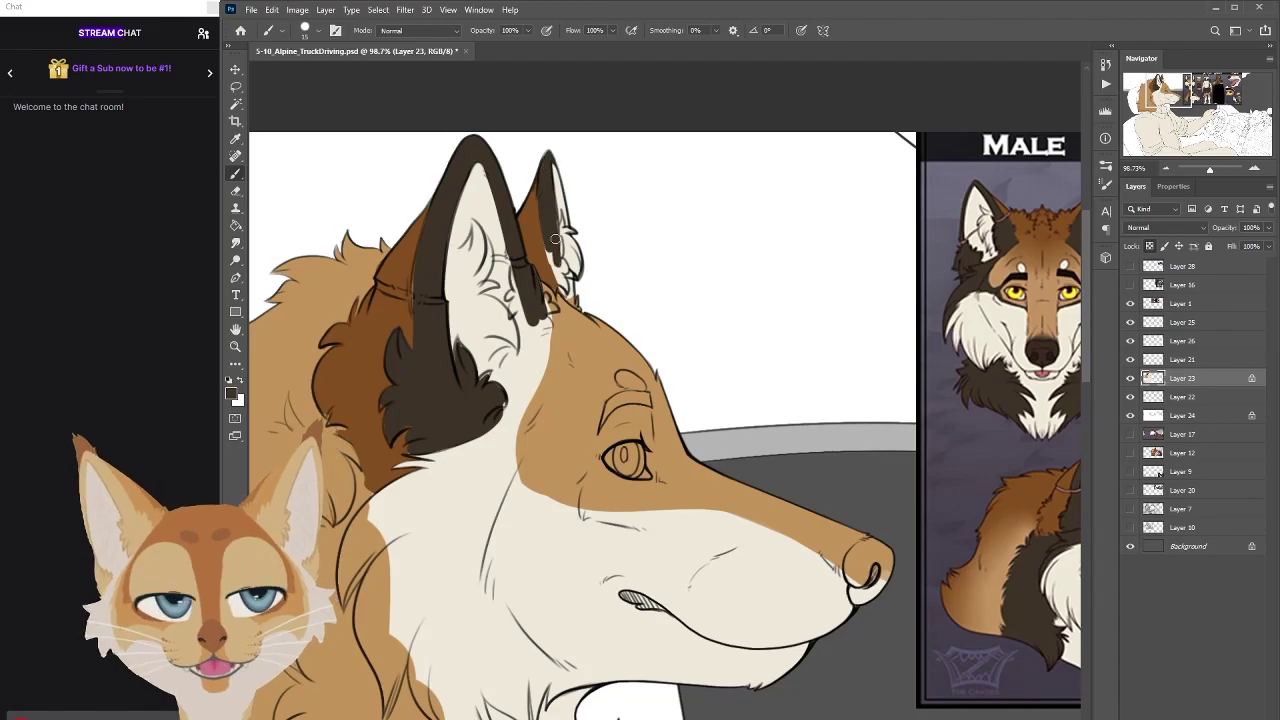
# Paint pink bands on the ears using the reference swatch
pyautogui.scroll(-3, 557, 287)
pyautogui.keyDown('alt'); pyautogui.click(877, 457); pyautogui.keyUp('alt')
pyautogui.scroll(3, 600, 300)
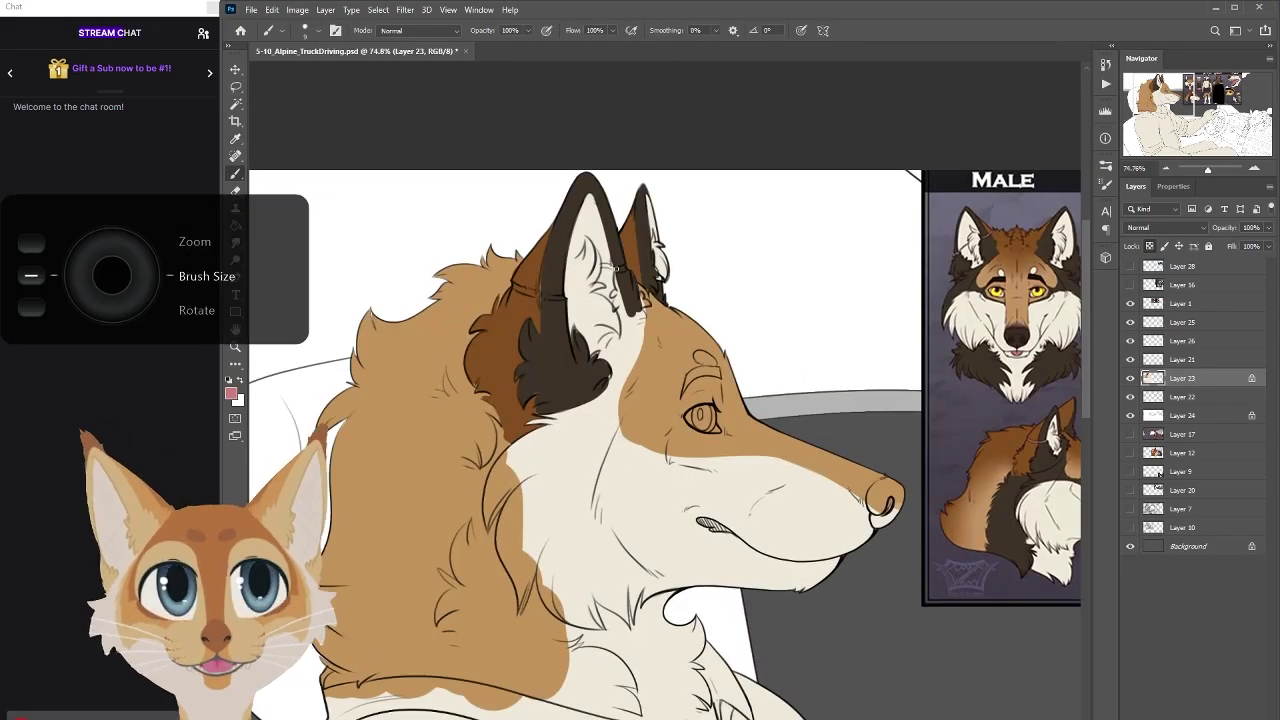
pyautogui.moveTo(604, 265); pyautogui.dragTo(630, 276)
pyautogui.moveTo(530, 291); pyautogui.dragTo(514, 287)
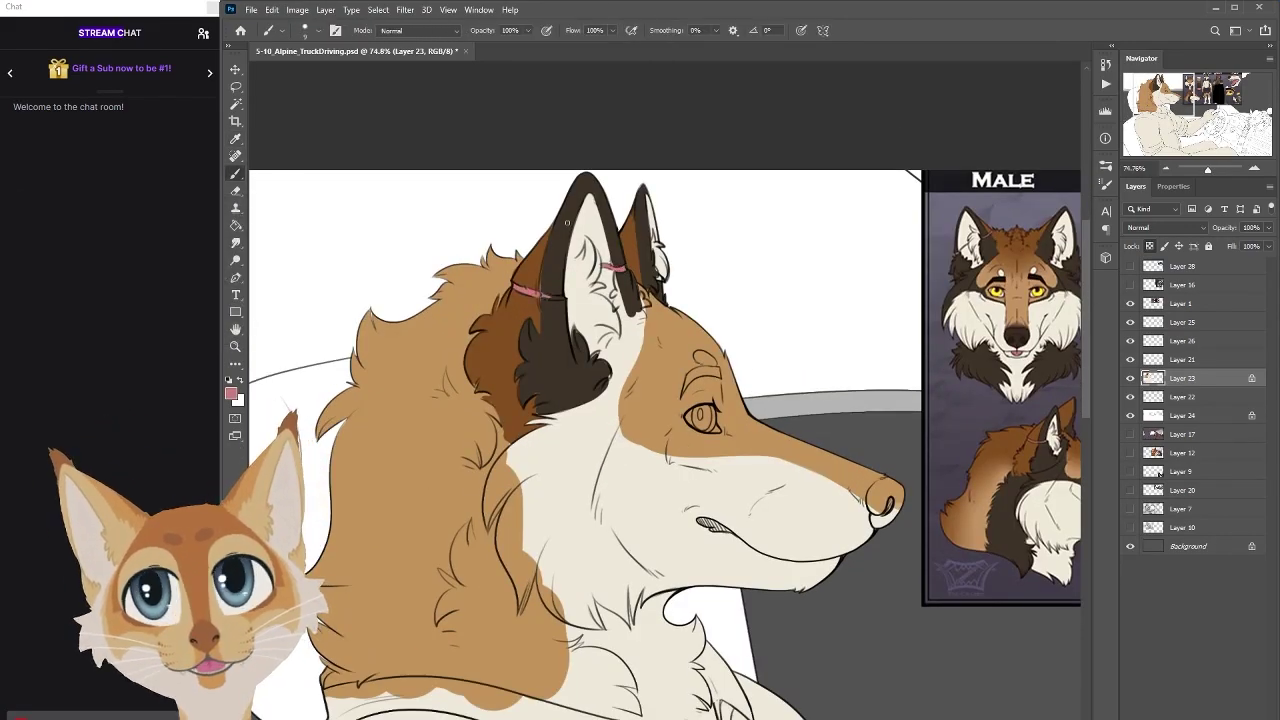
pyautogui.scroll(-4, 631, 267)
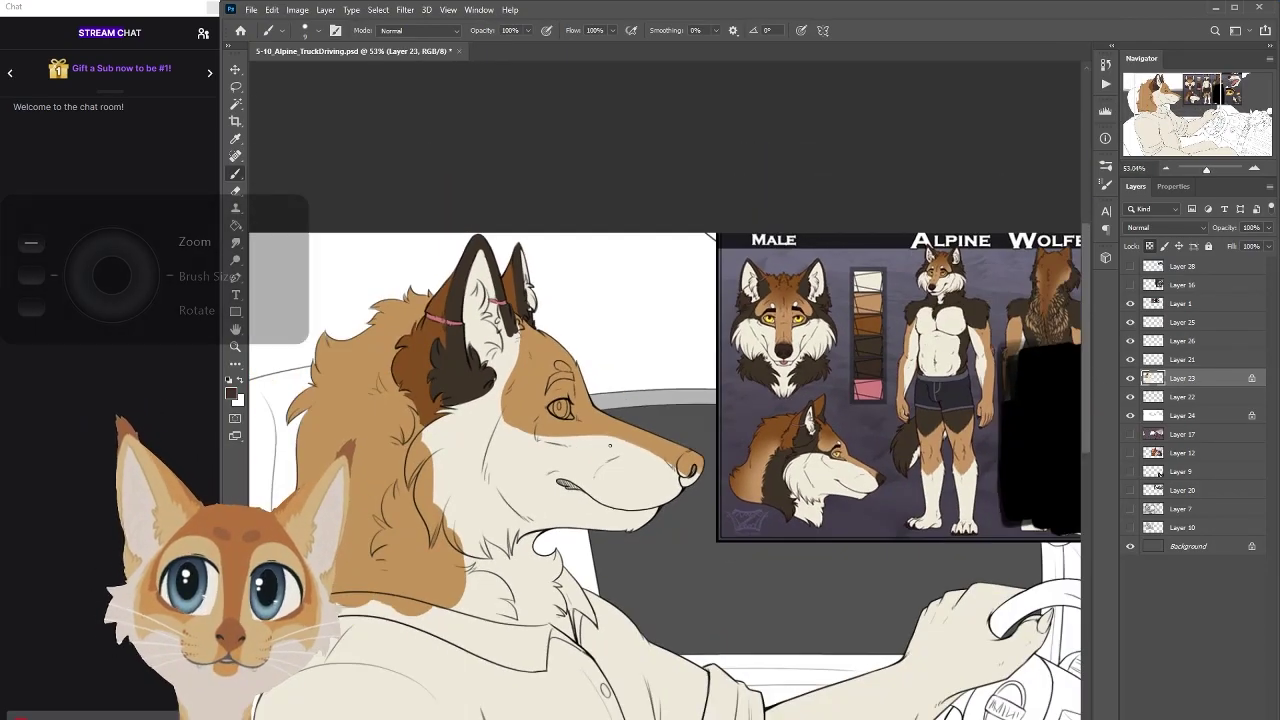
pyautogui.scroll(3, 435, 390)
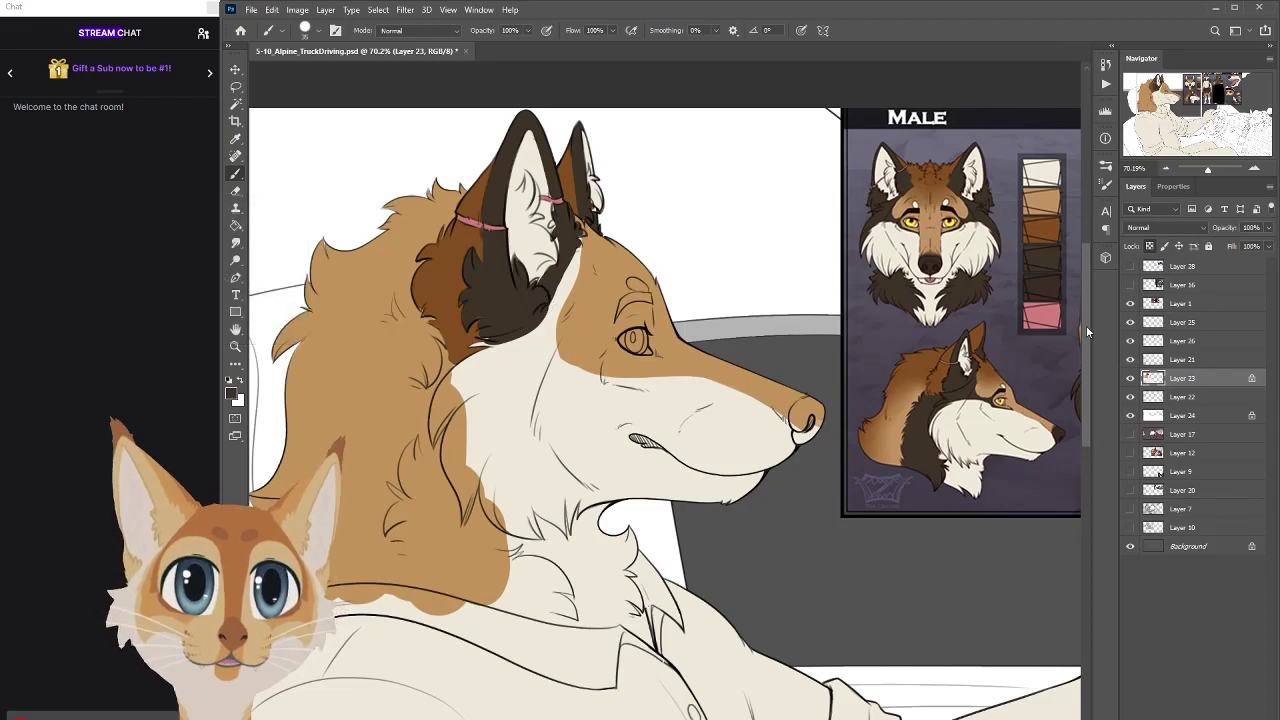
pyautogui.scroll(-3, 567, 353)
# Paint dark fur behind the ear, then shrink the brush for detail
pyautogui.moveTo(518, 268)
pyautogui.mouseDown()
pyautogui.moveTo(432, 364)
pyautogui.moveTo(507, 284)
pyautogui.mouseUp()
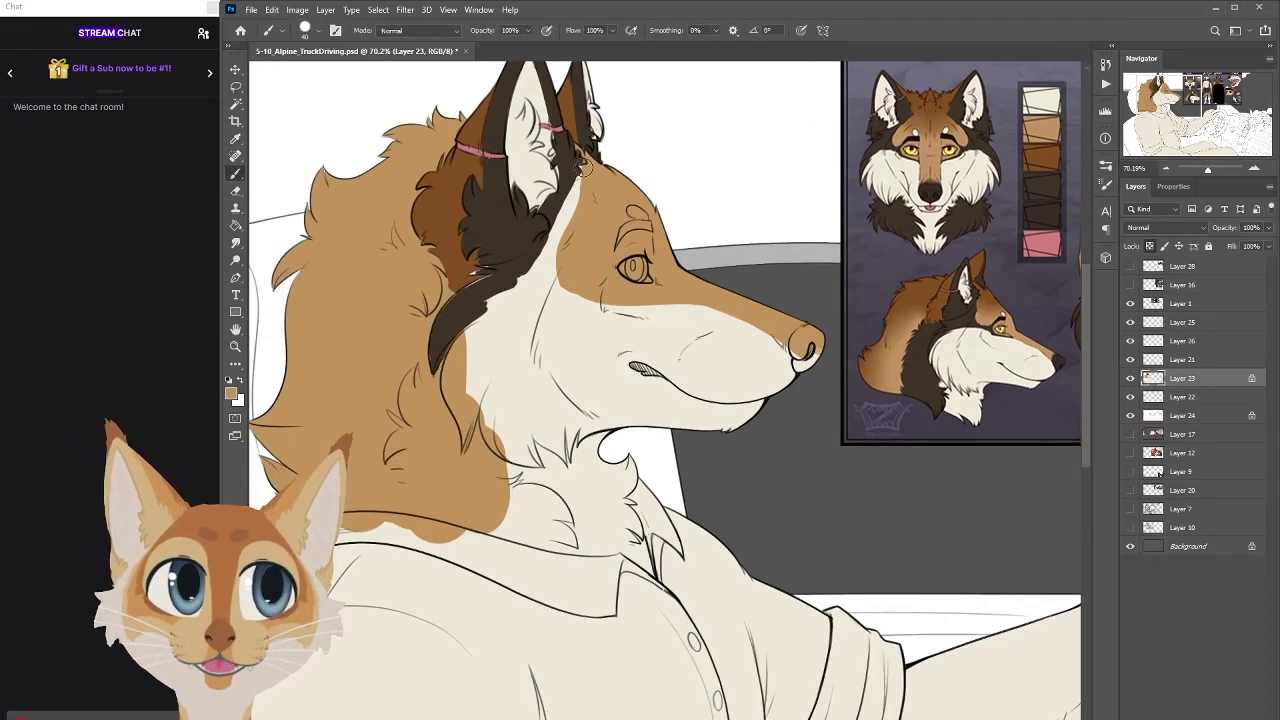
pyautogui.moveTo(580, 165)
pyautogui.mouseDown()
pyautogui.moveTo(555, 259)
pyautogui.moveTo(629, 283)
pyautogui.moveTo(457, 396)
pyautogui.mouseUp()
pyautogui.press('[')
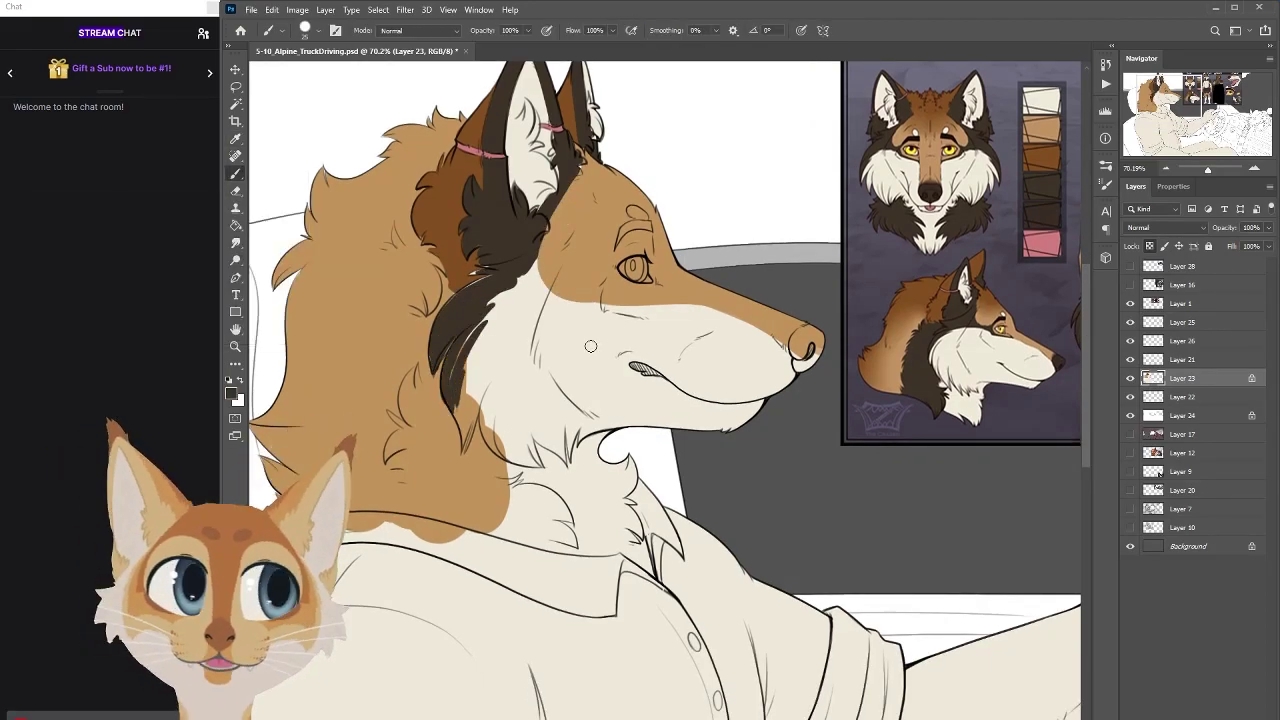
pyautogui.press('[')
# Add a dark brown stroke beside the eye and paint cream fur beneath it
pyautogui.keyDown('alt'); pyautogui.click(1043, 170); pyautogui.keyUp('alt')
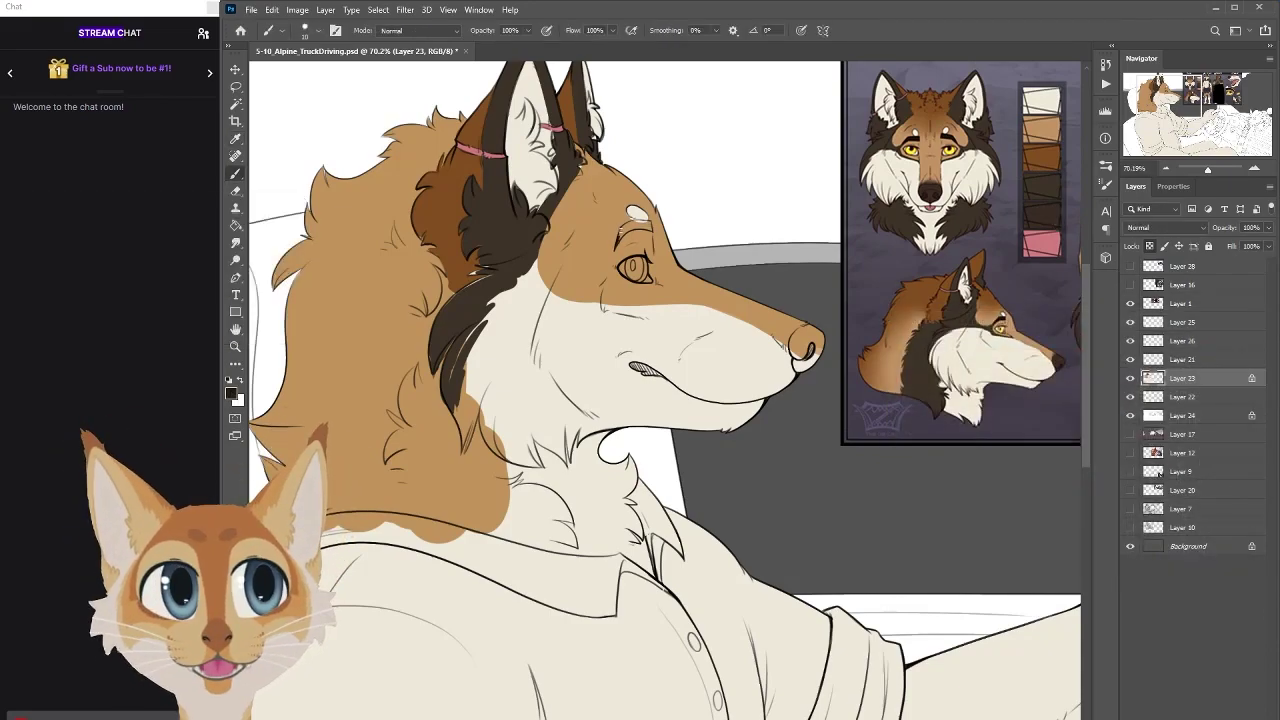
pyautogui.press(']')
pyautogui.moveTo(603, 272)
pyautogui.mouseDown()
pyautogui.moveTo(612, 246)
pyautogui.moveTo(545, 282)
pyautogui.mouseUp()
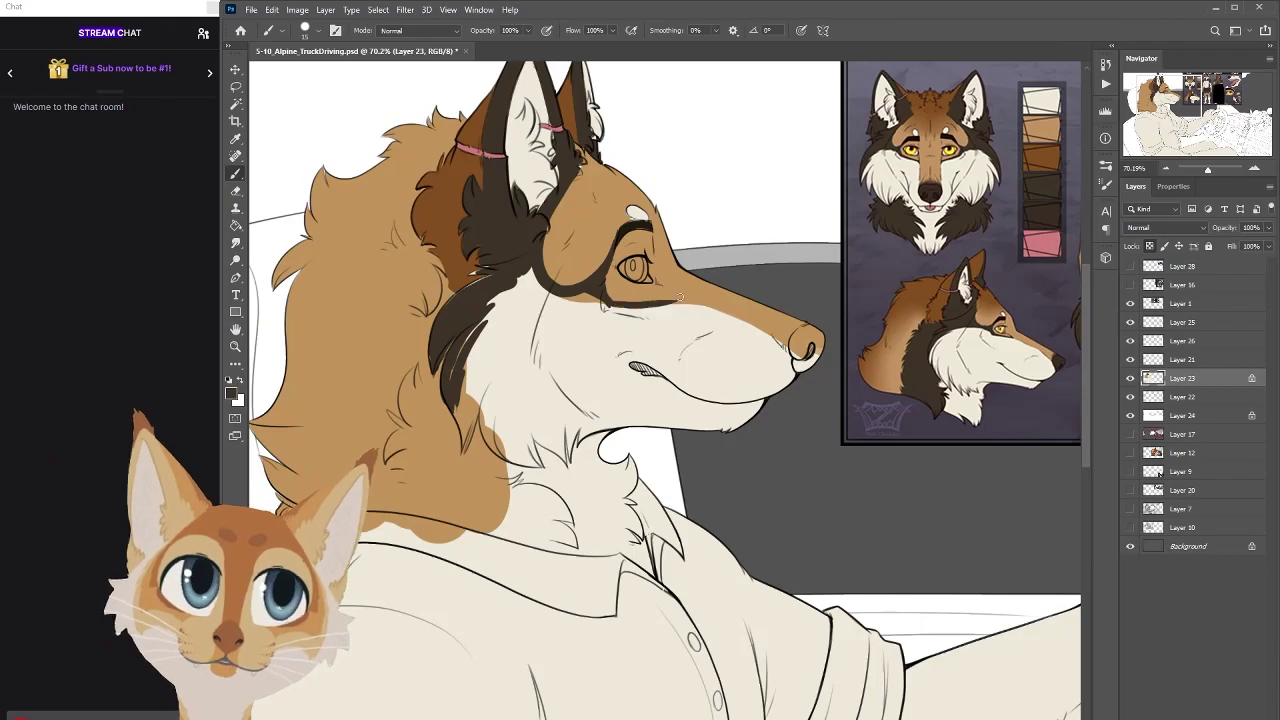
pyautogui.keyDown('alt'); pyautogui.click(555, 303); pyautogui.keyUp('alt')
pyautogui.moveTo(690, 302)
pyautogui.mouseDown()
pyautogui.moveTo(563, 296)
pyautogui.moveTo(691, 308)
pyautogui.moveTo(604, 280)
pyautogui.mouseUp()
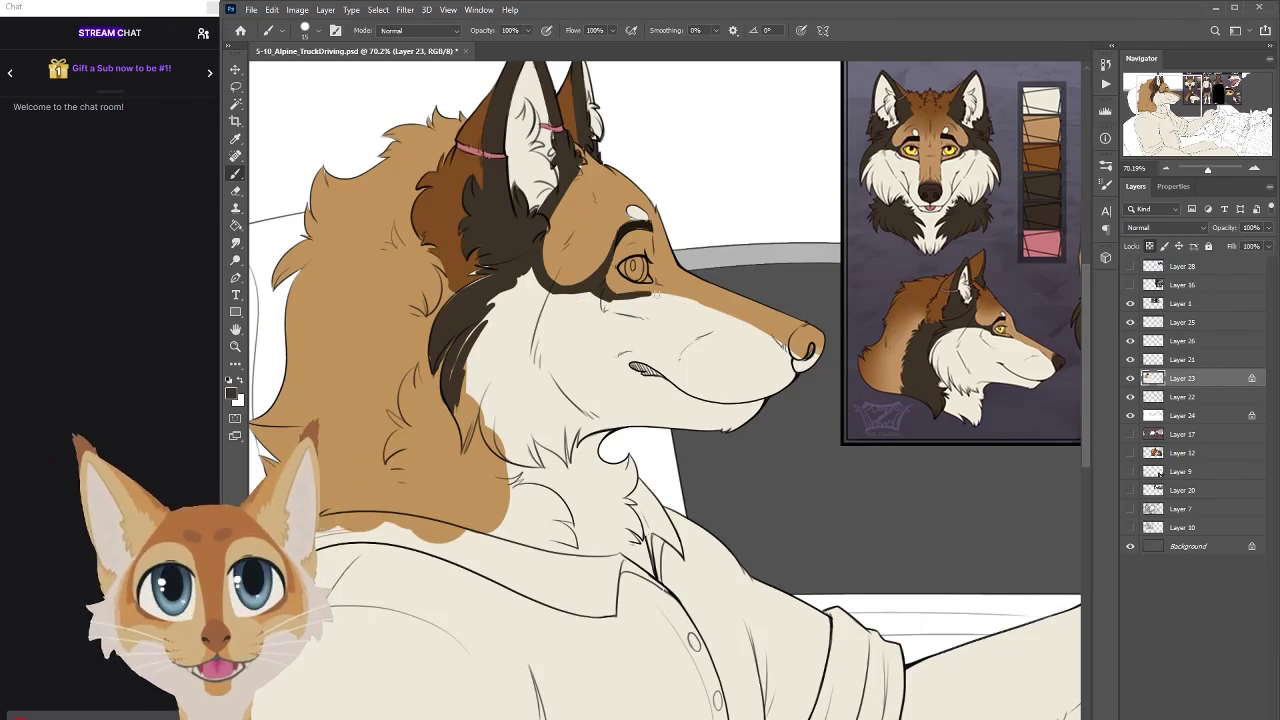
# Mirror the canvas to check the drawing and sample a tan fur colour
pyautogui.scroll(-3, 665, 390)
pyautogui.hotkey('ctrl', 'shift', 'h')
pyautogui.scroll(3, 751, 298)
pyautogui.keyDown('alt'); pyautogui.click(751, 298); pyautogui.keyUp('alt')
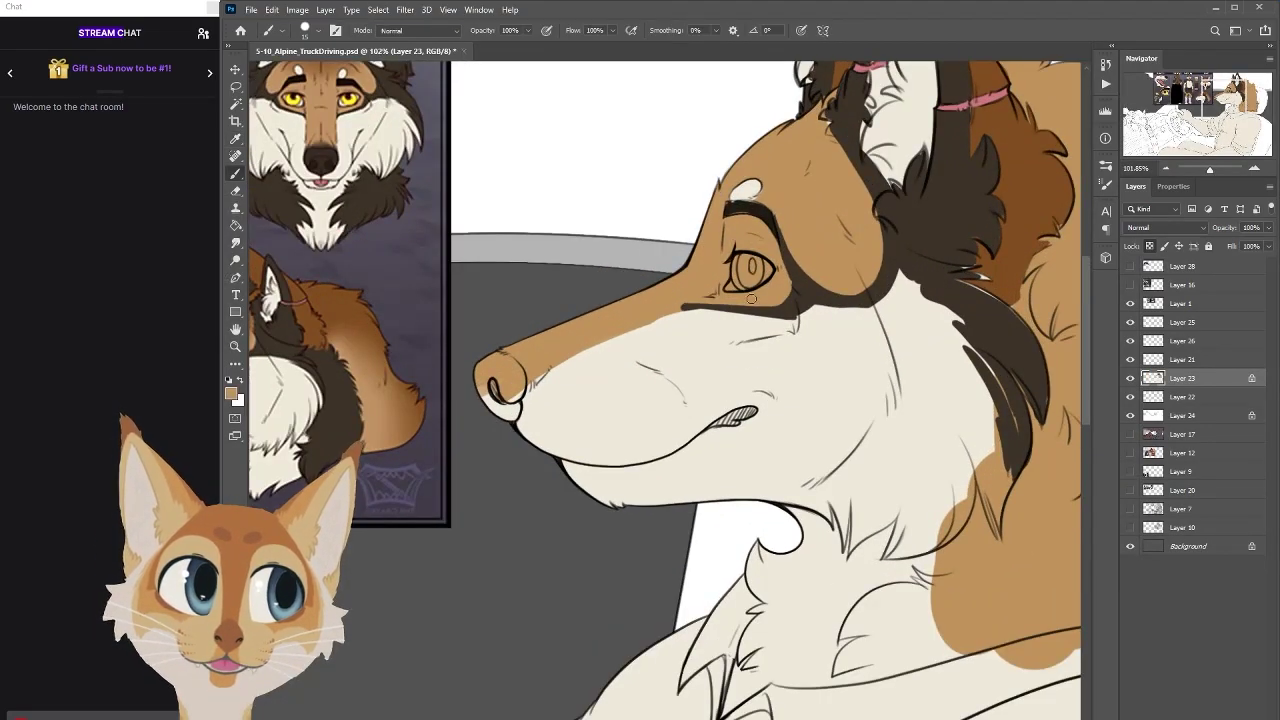
pyautogui.scroll(-1, 960, 382)
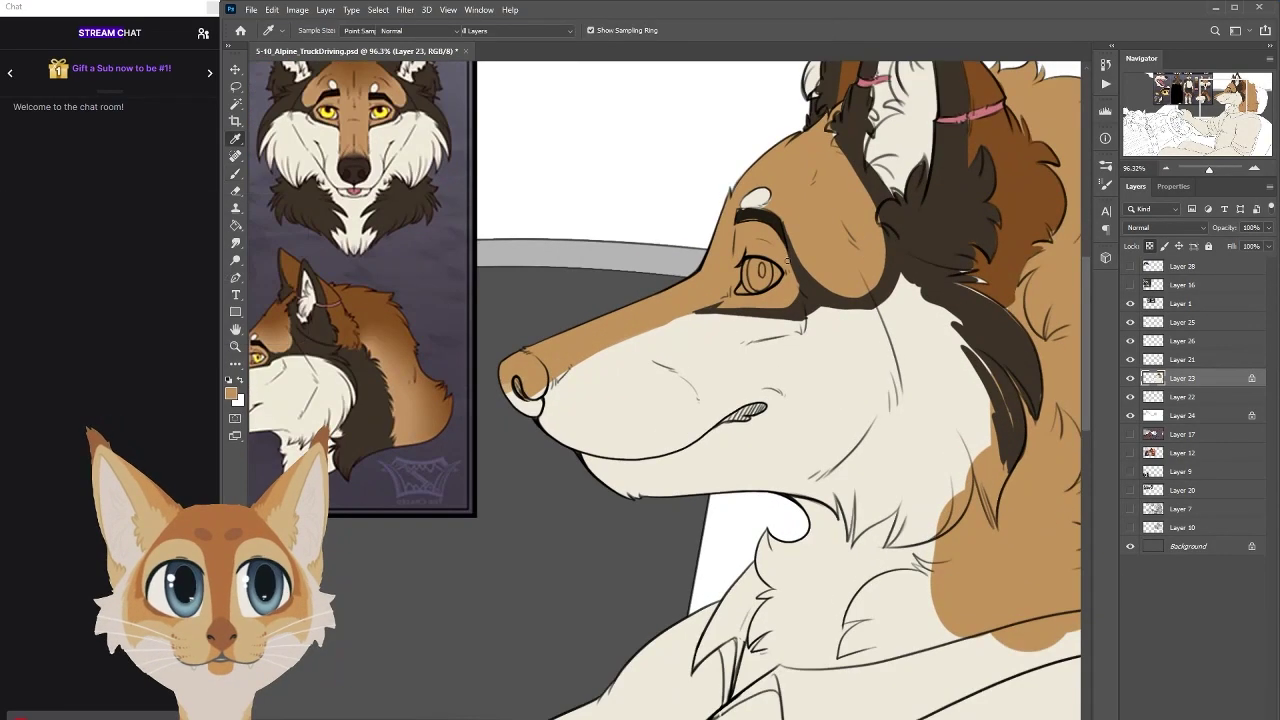
# Flip the canvas back, extend the dark band under the eye, and paint cream at the chin edge
pyautogui.scroll(-3, 801, 276)
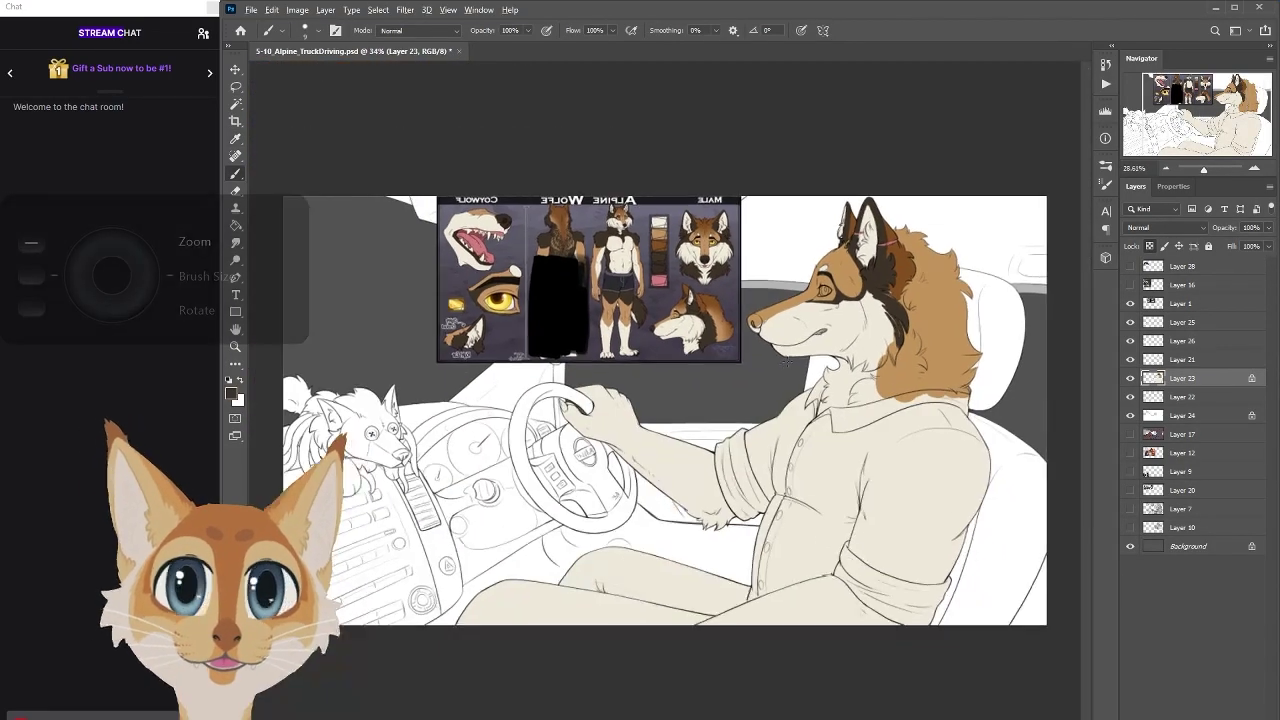
pyautogui.hotkey('ctrl', 'shift', 'h')
pyautogui.scroll(3, 618, 339)
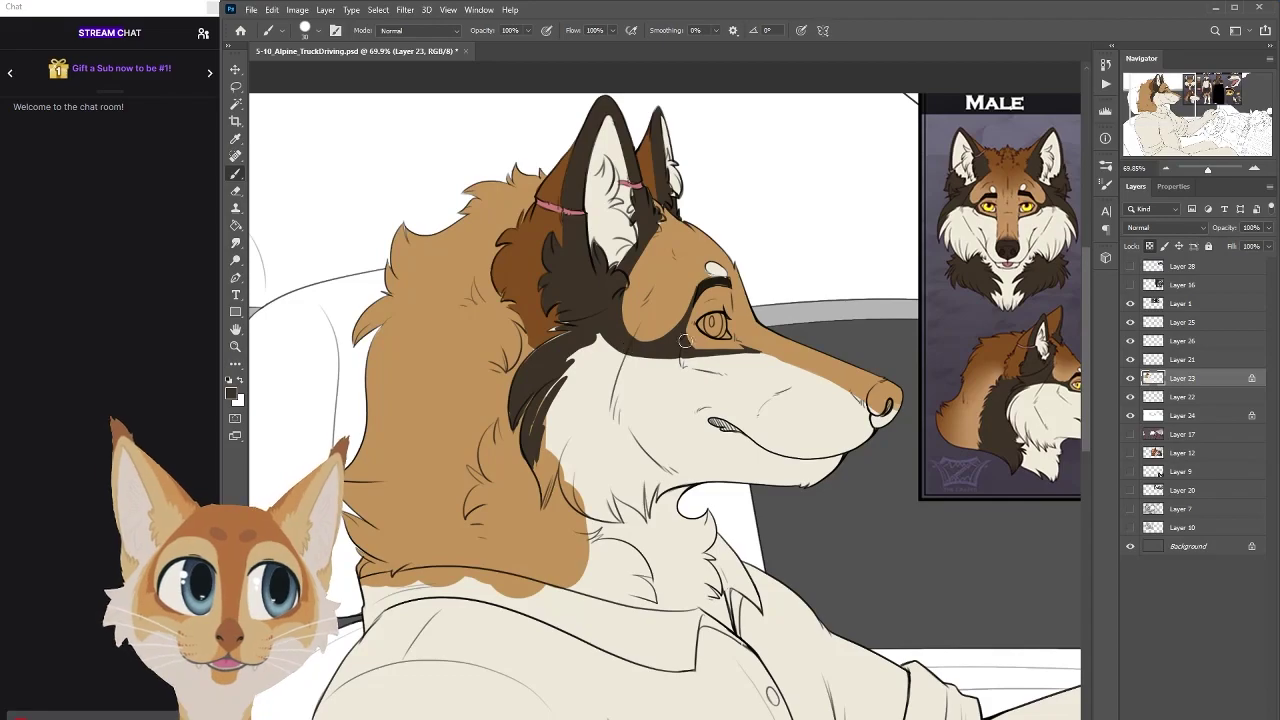
pyautogui.moveTo(690, 354); pyautogui.dragTo(570, 362)
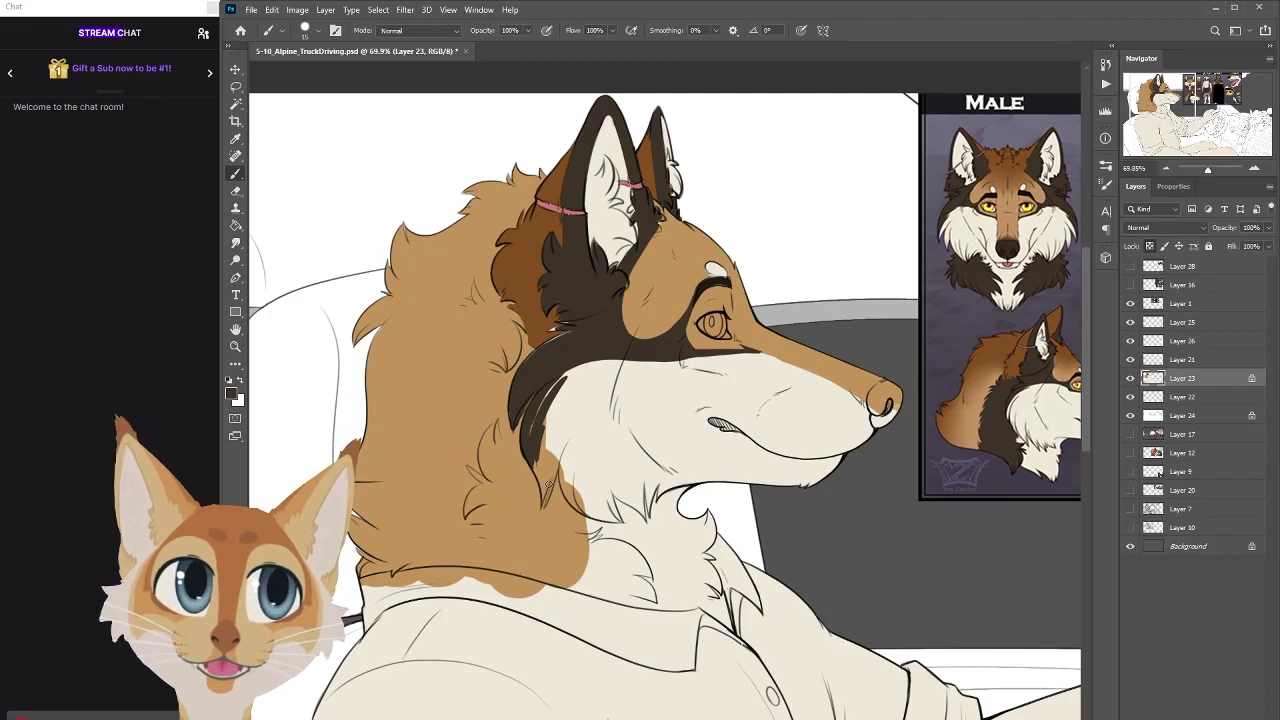
pyautogui.keyDown('alt'); pyautogui.click(618, 413); pyautogui.keyUp('alt')
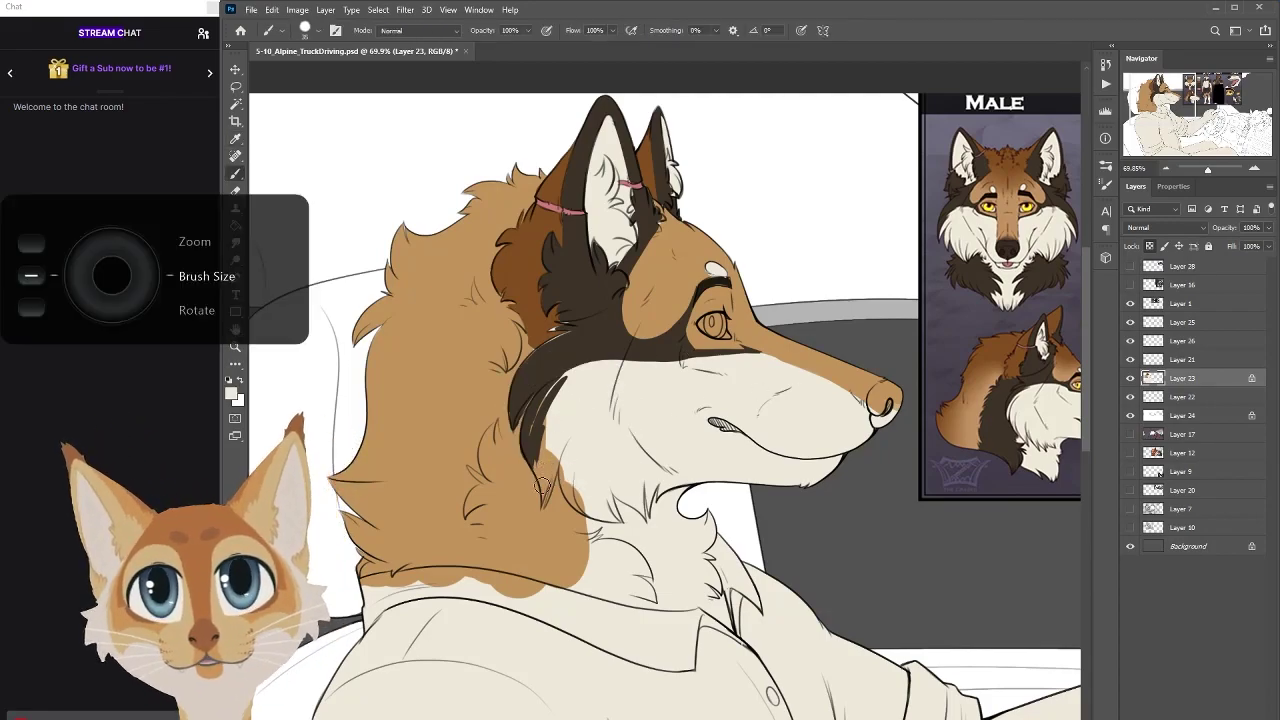
pyautogui.moveTo(541, 485)
pyautogui.mouseDown()
pyautogui.moveTo(572, 433)
pyautogui.moveTo(568, 473)
pyautogui.moveTo(594, 509)
pyautogui.mouseUp()
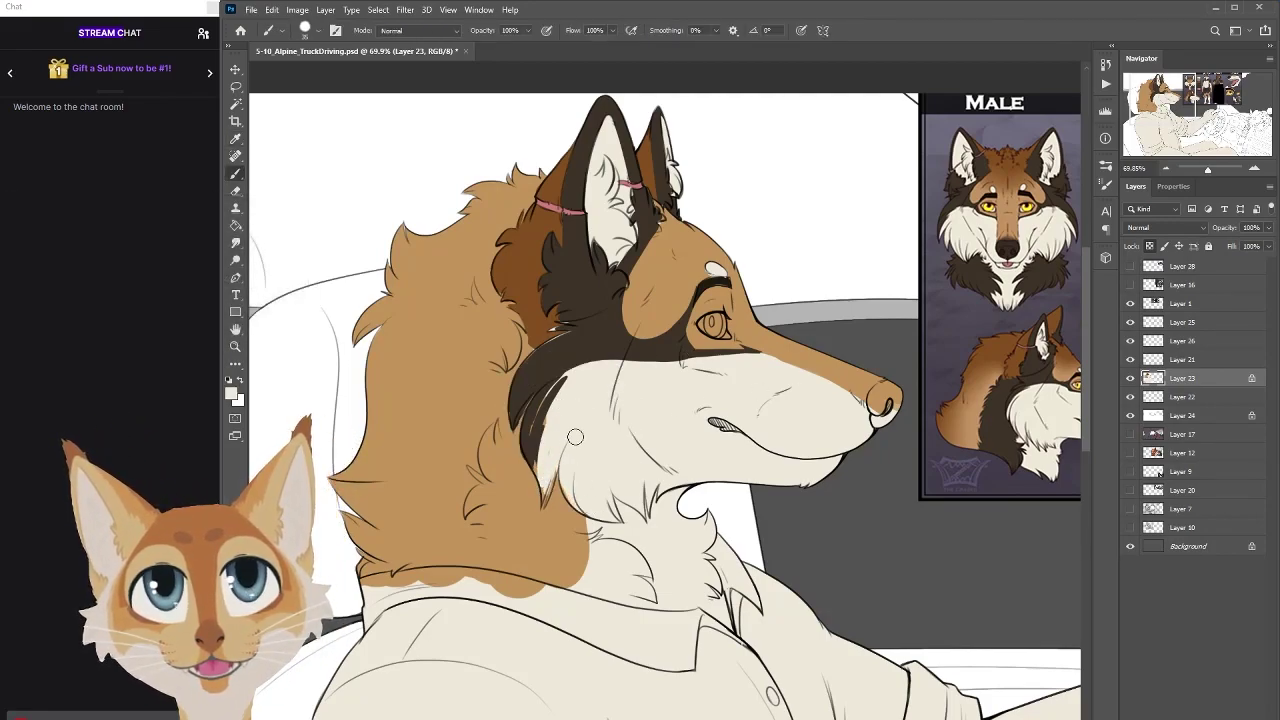
# Darken the underside of the nose tip and the mouth corner with a reference dark colour
pyautogui.scroll(-3, 633, 486)
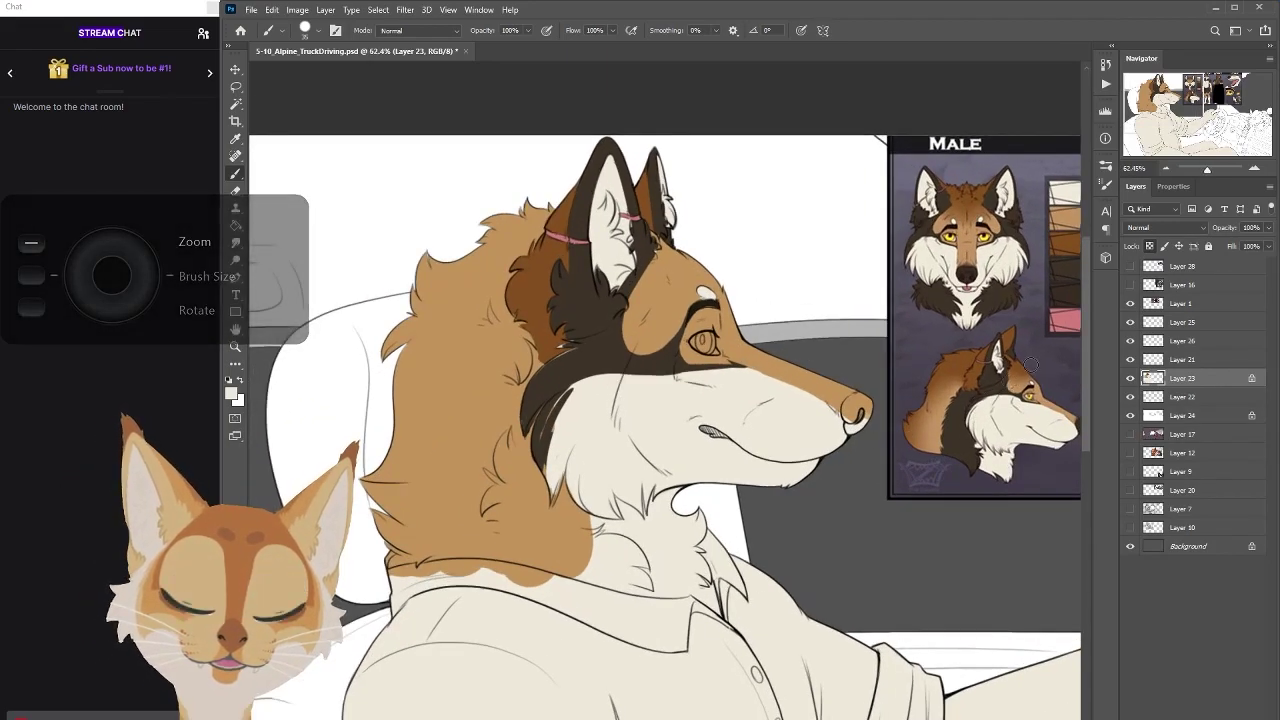
pyautogui.keyDown('alt'); pyautogui.click(1067, 313); pyautogui.keyUp('alt')
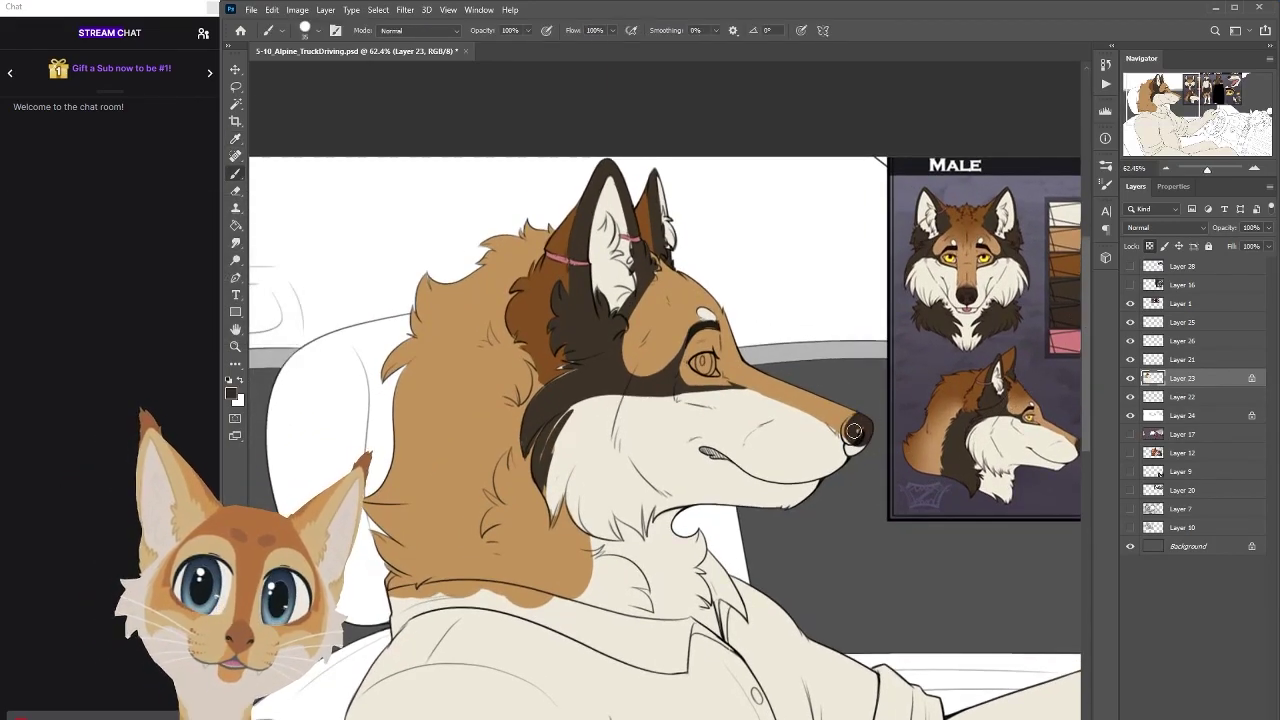
pyautogui.moveTo(854, 431); pyautogui.dragTo(858, 447)
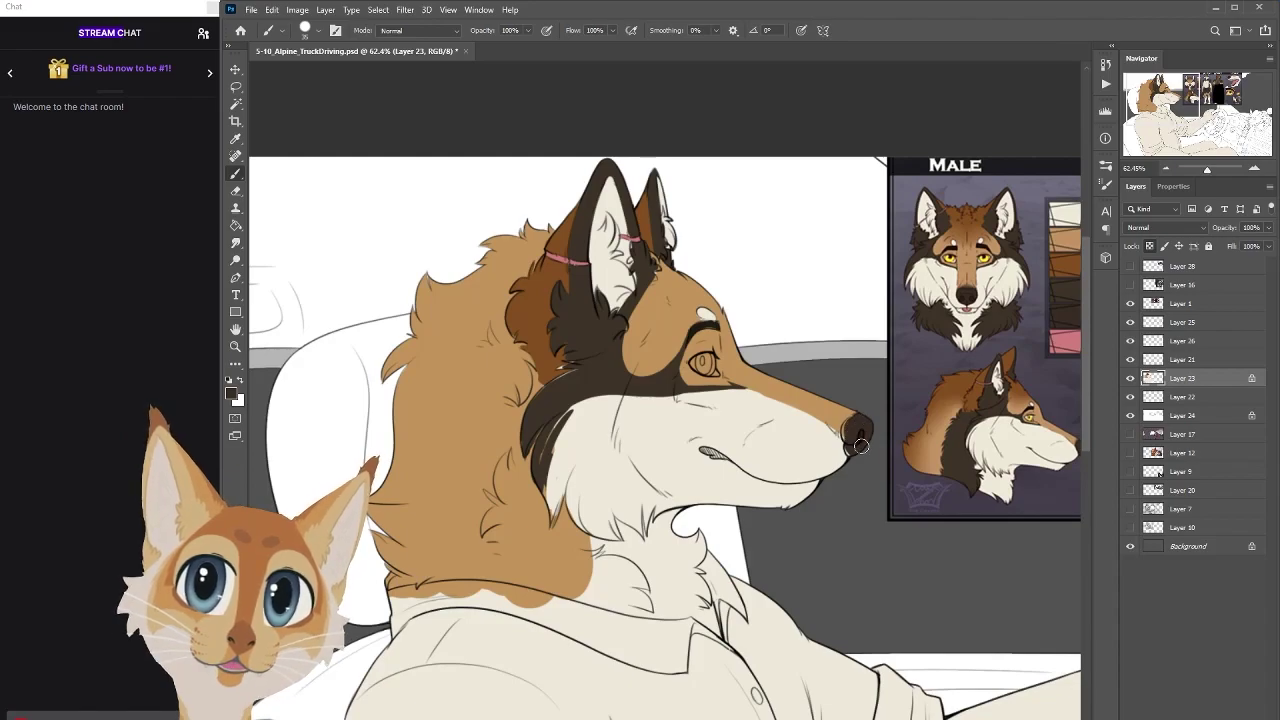
pyautogui.moveTo(705, 449); pyautogui.dragTo(722, 458)
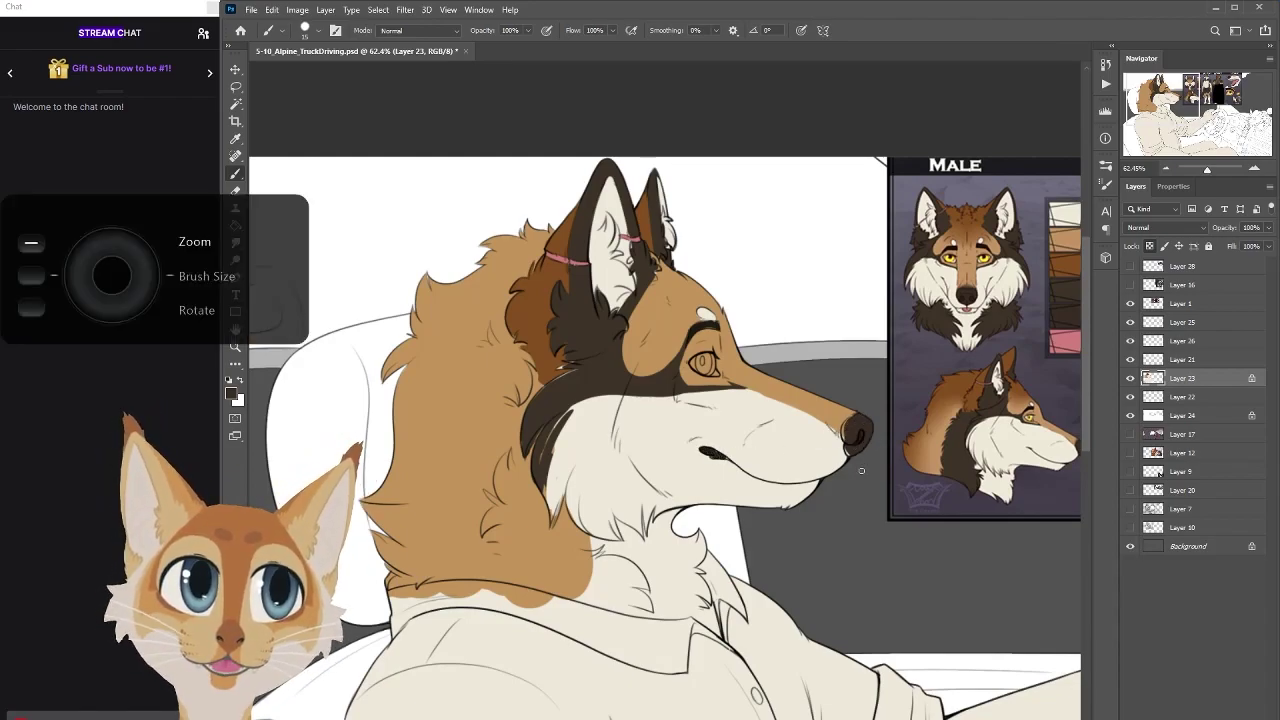
pyautogui.scroll(-3, 889, 454)
pyautogui.scroll(3, 864, 390)
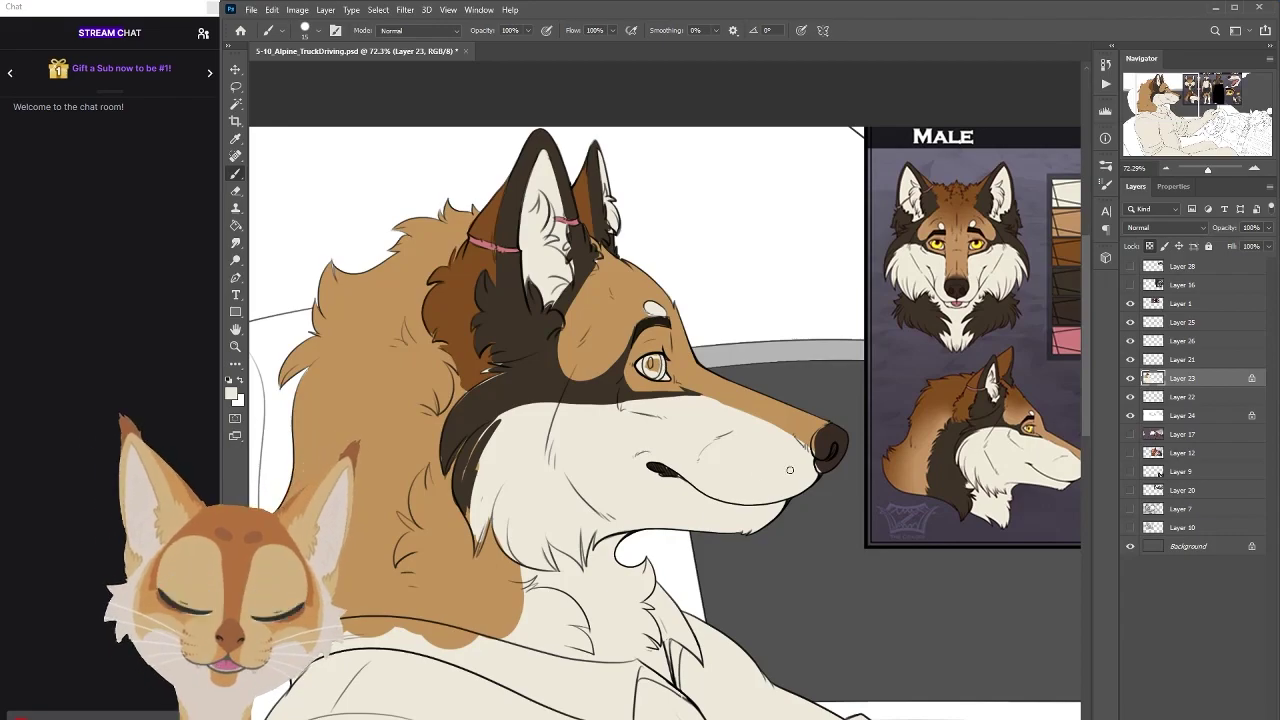
# Pick the golden eye colour from the reference sheet
pyautogui.hscroll(10, 999, 405)
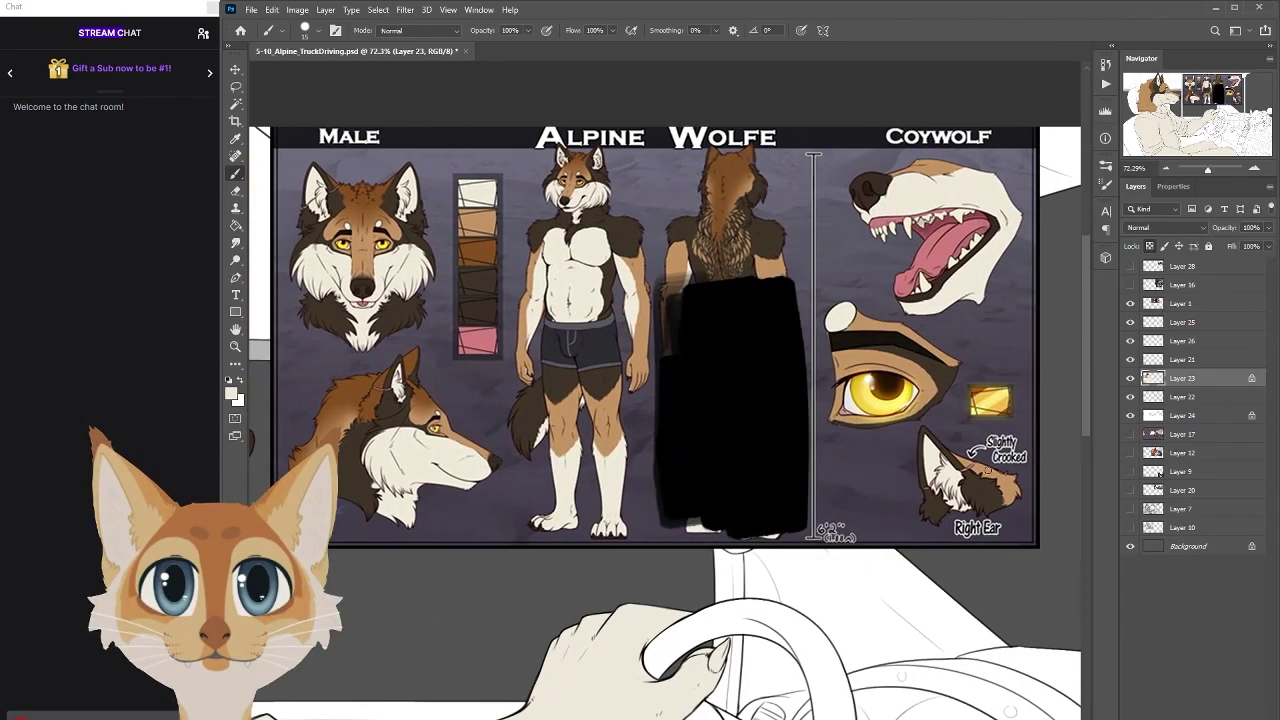
pyautogui.keyDown('alt'); pyautogui.click(999, 405); pyautogui.keyUp('alt')
pyautogui.hscroll(-11, 999, 405)
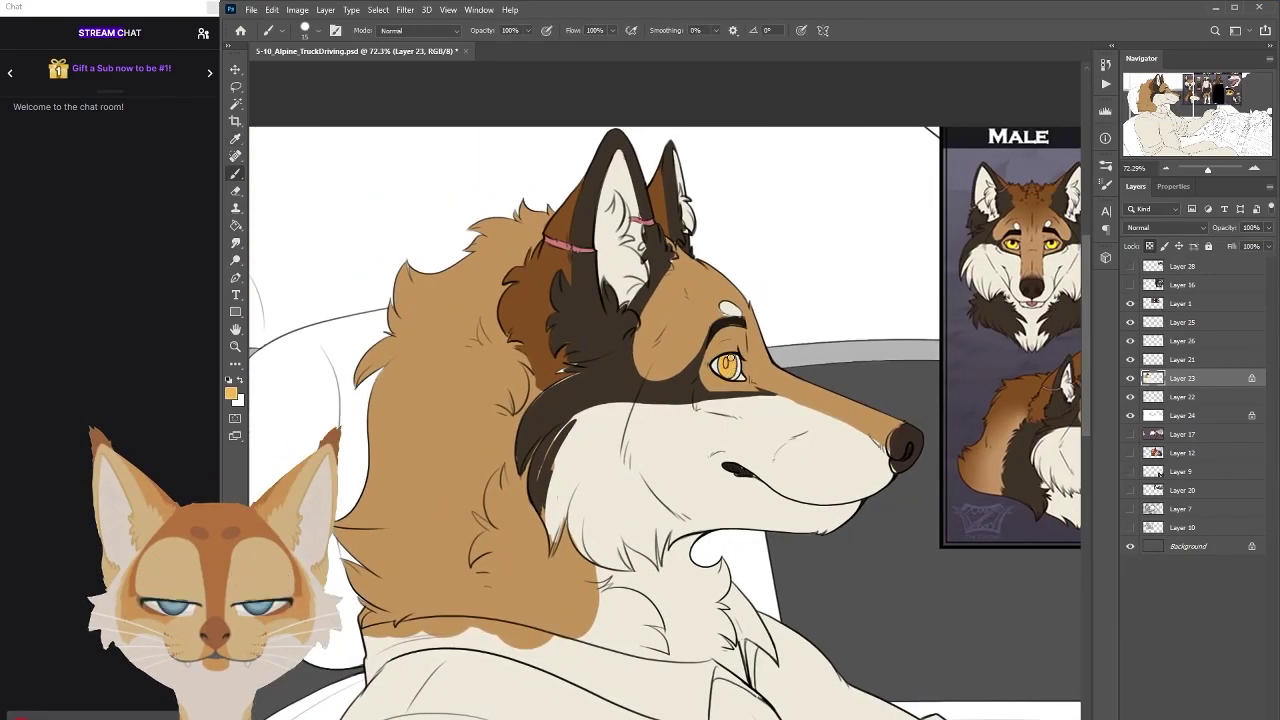
# Soft-shade the mane and shoulder in reference brown on a new layer, merged into the fur layer
pyautogui.scroll(-3, 730, 362)
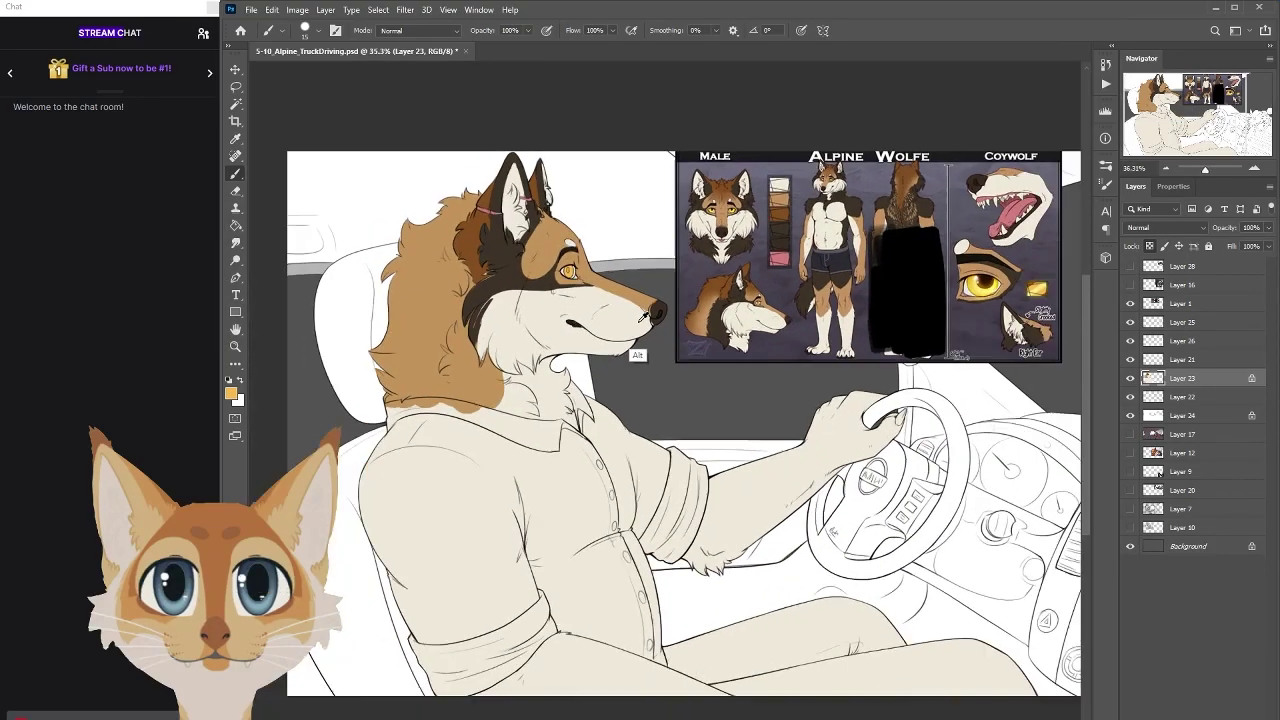
pyautogui.keyDown('alt'); pyautogui.click(815, 318); pyautogui.keyUp('alt')
pyautogui.press('b')
pyautogui.hotkey('ctrl', 'shift', 'alt', 'n')
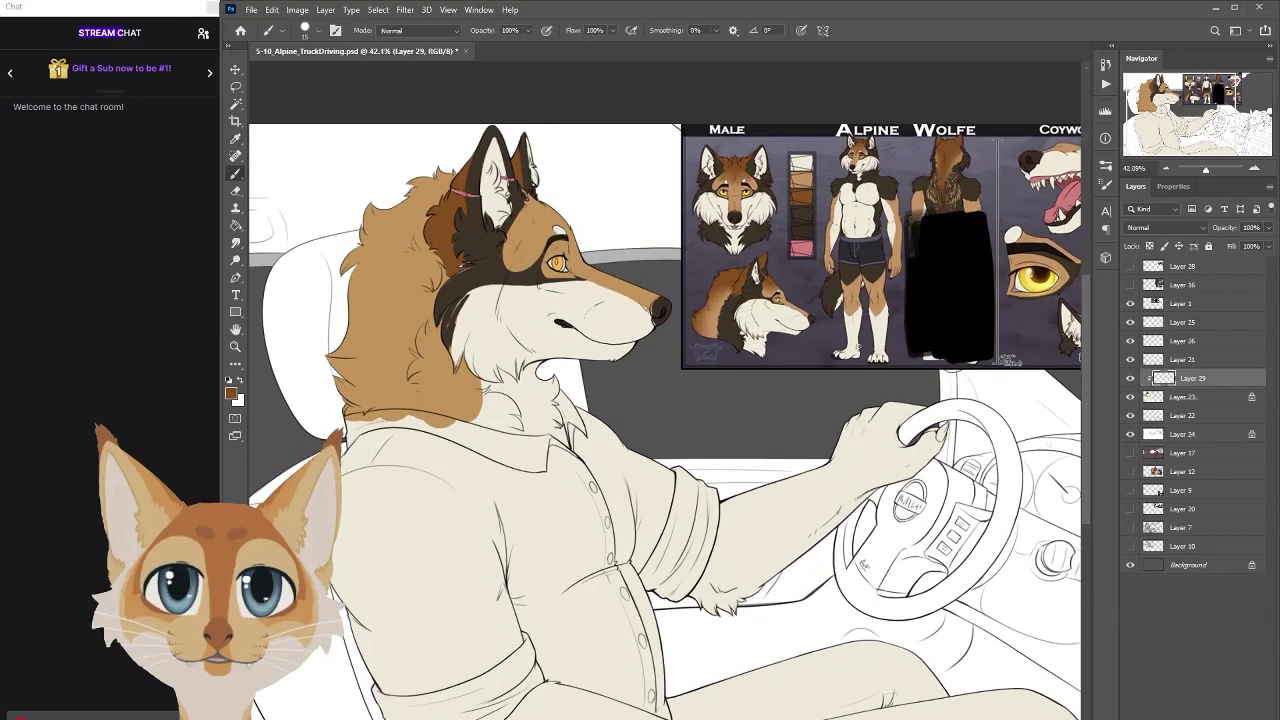
pyautogui.press('F5')
pyautogui.press('F5')
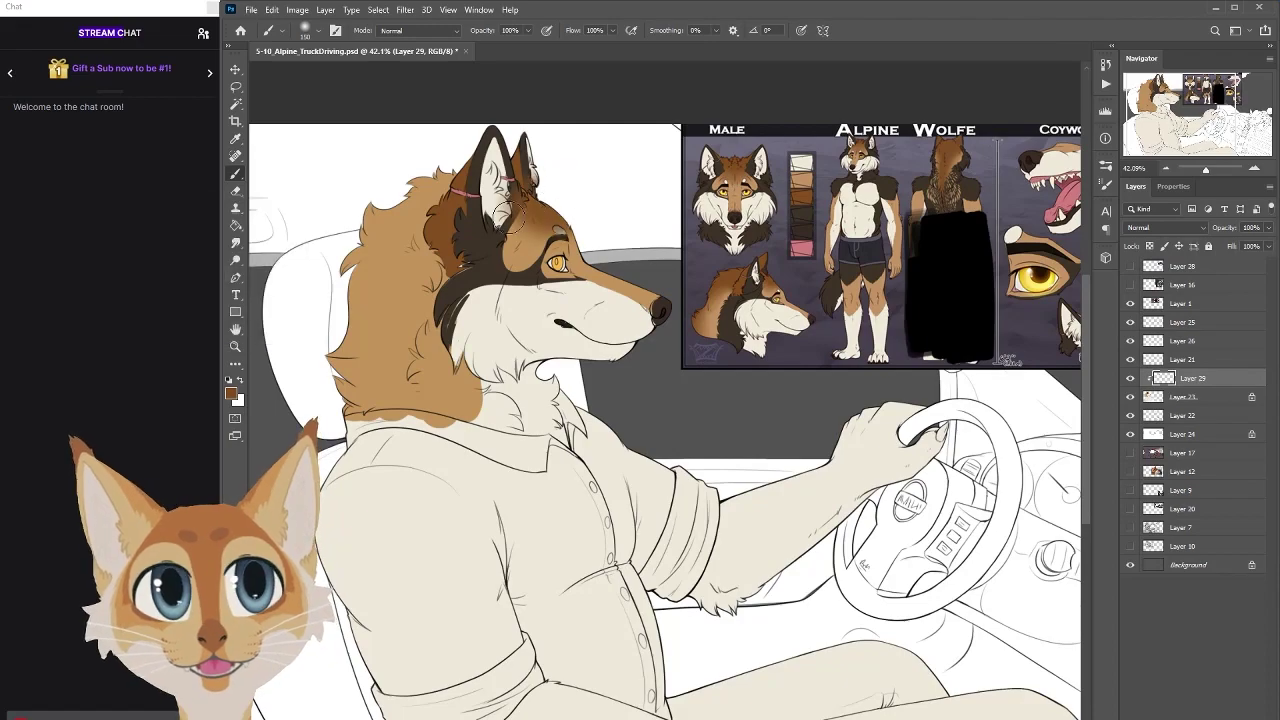
pyautogui.moveTo(460, 185)
pyautogui.mouseDown()
pyautogui.moveTo(400, 270)
pyautogui.moveTo(340, 480)
pyautogui.moveTo(410, 230)
pyautogui.mouseUp()
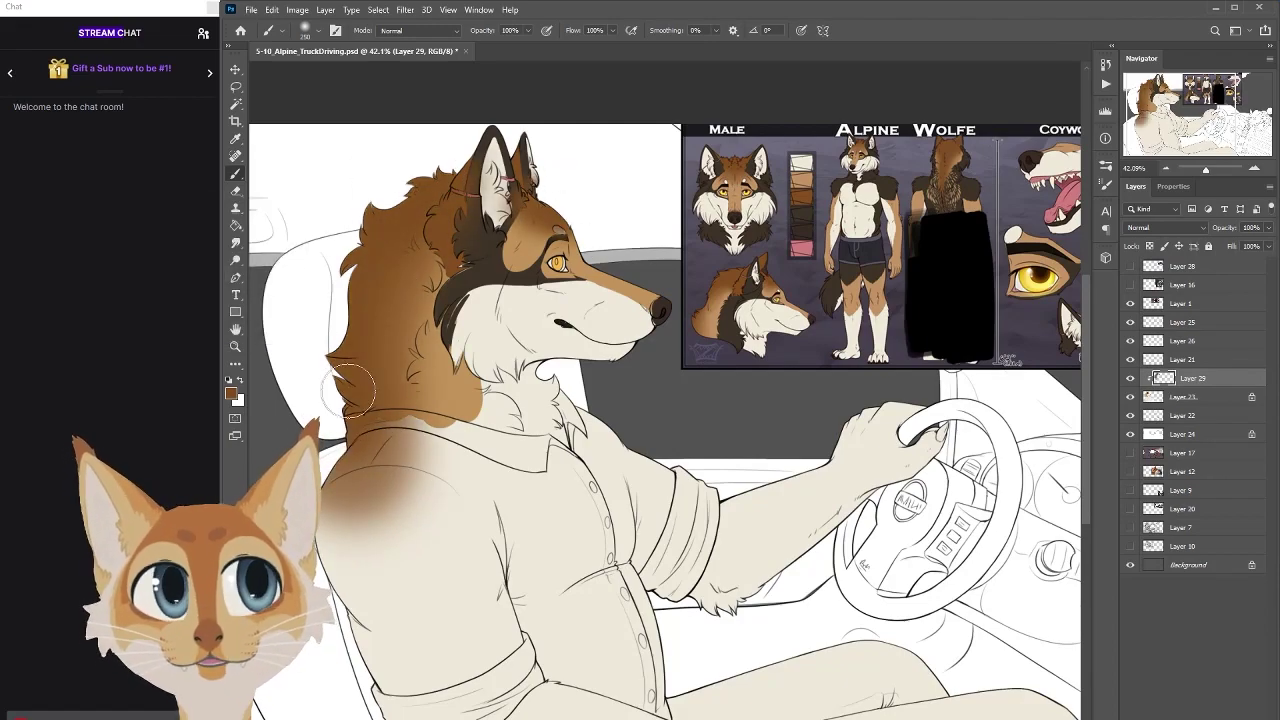
pyautogui.scroll(2, 400, 125)
pyautogui.scroll(1, 478, 231)
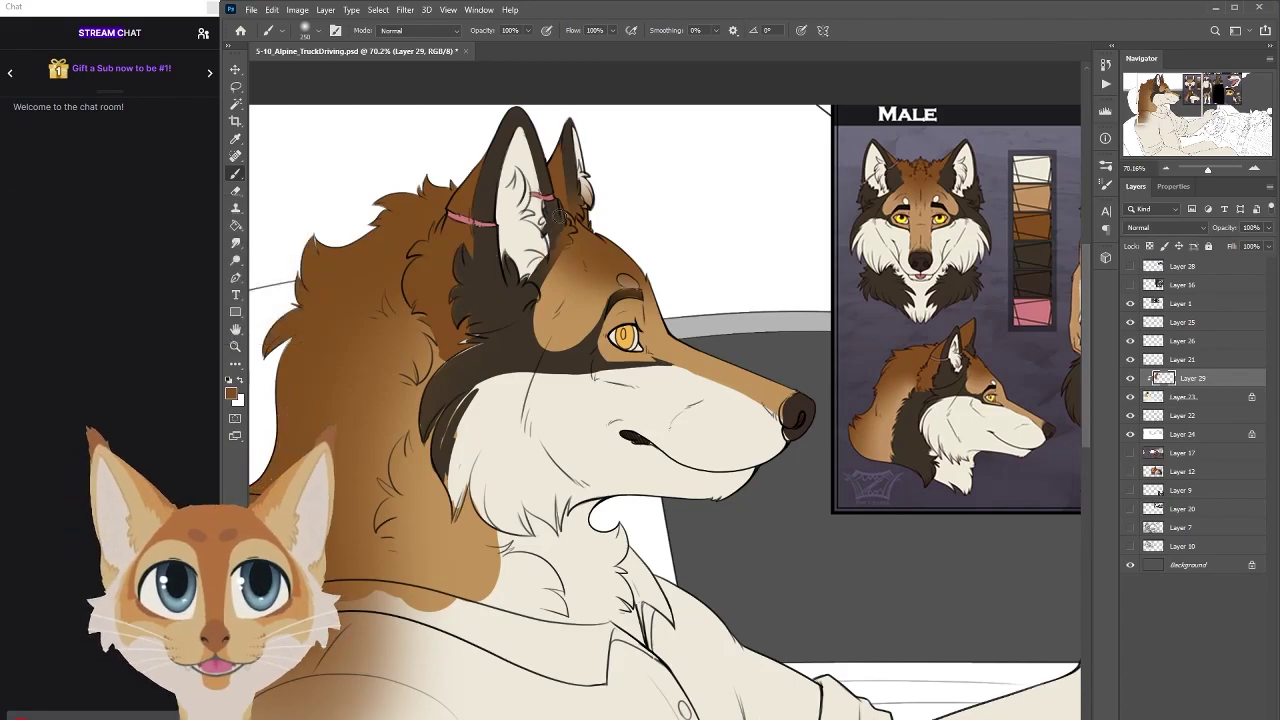
pyautogui.hotkey('ctrl', 'e')
pyautogui.scroll(-2, 628, 330)
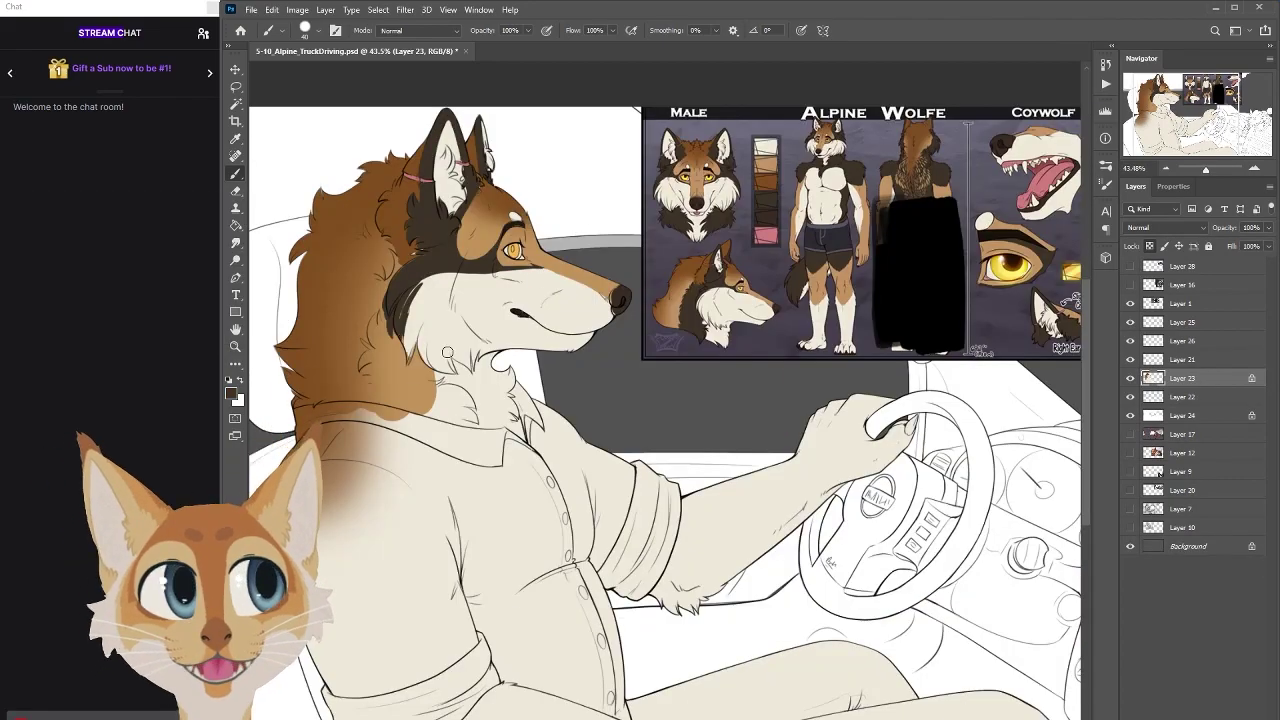
# Paint dark brown fur strands down the mane
pyautogui.moveTo(386, 375); pyautogui.dragTo(381, 308)
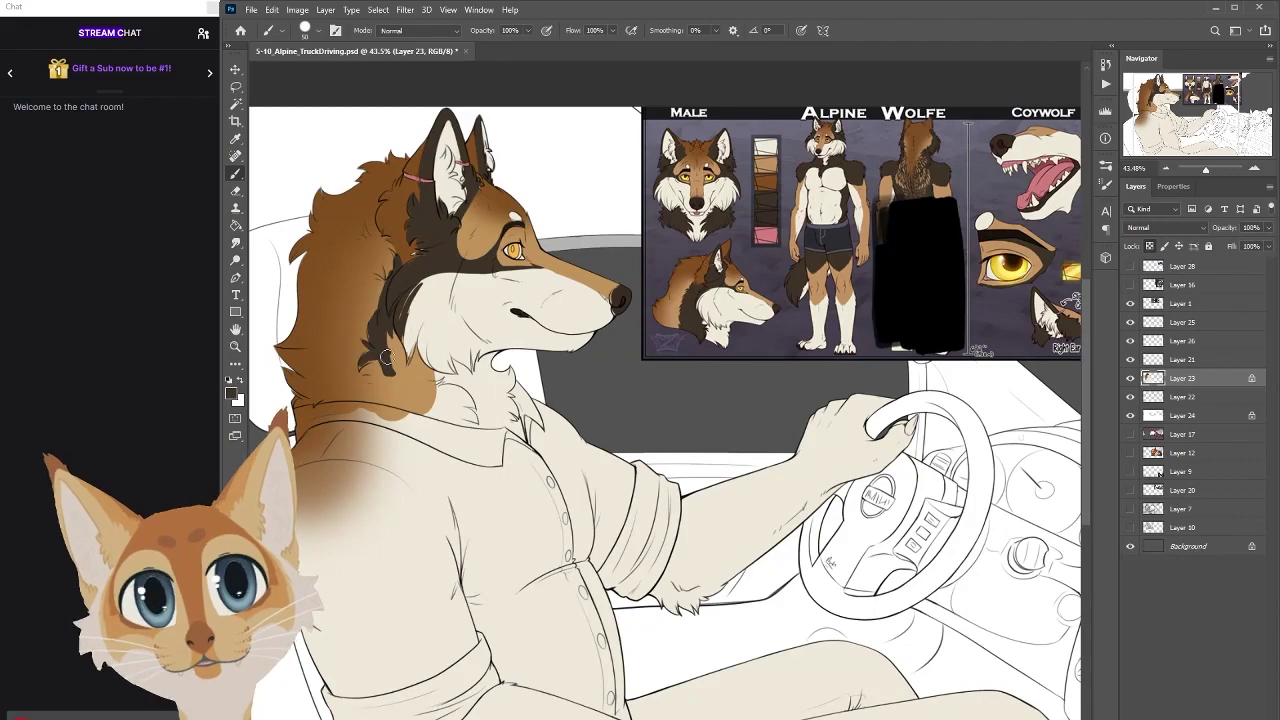
pyautogui.moveTo(386, 357)
pyautogui.mouseDown()
pyautogui.moveTo(459, 388)
pyautogui.moveTo(431, 379)
pyautogui.moveTo(469, 413)
pyautogui.moveTo(385, 327)
pyautogui.moveTo(434, 393)
pyautogui.moveTo(493, 404)
pyautogui.mouseUp()
pyautogui.scroll(-3, 493, 404)
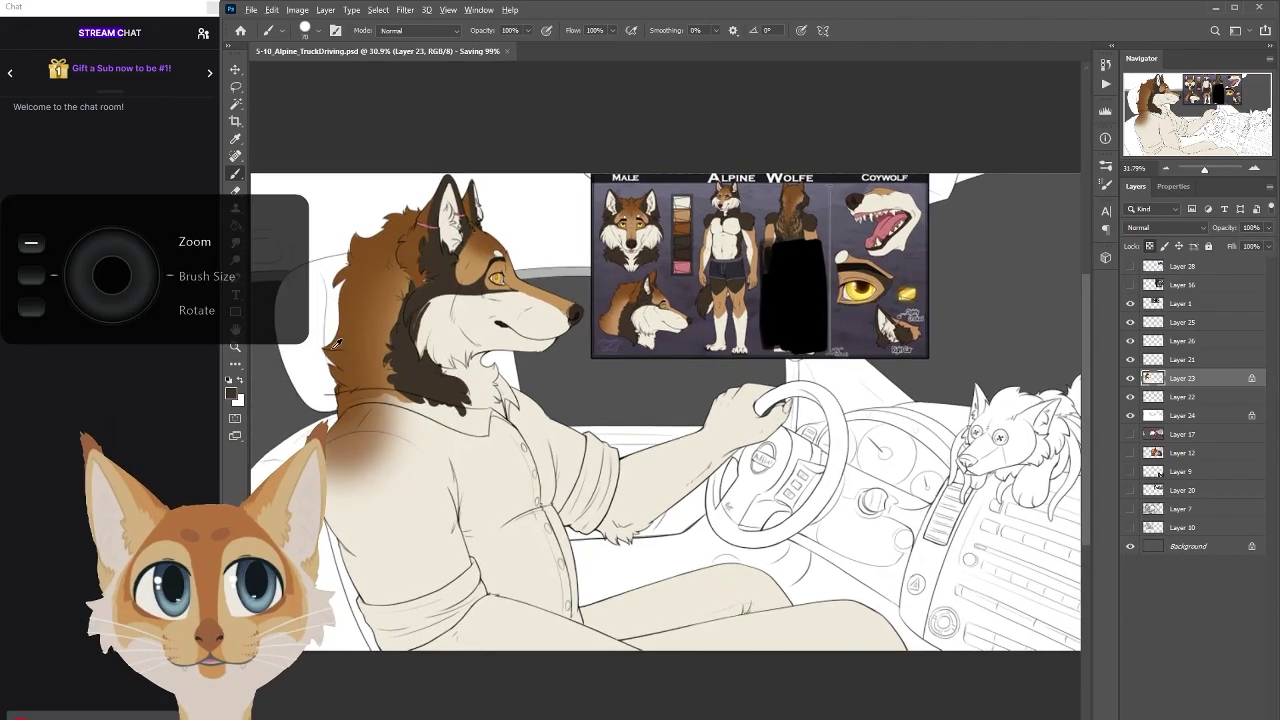
pyautogui.scroll(1, 464, 305)
pyautogui.scroll(-2, 464, 305)
# Set the paint colour to light blue #9cd5de and paint across the shirt
pyautogui.scroll(2, 464, 305)
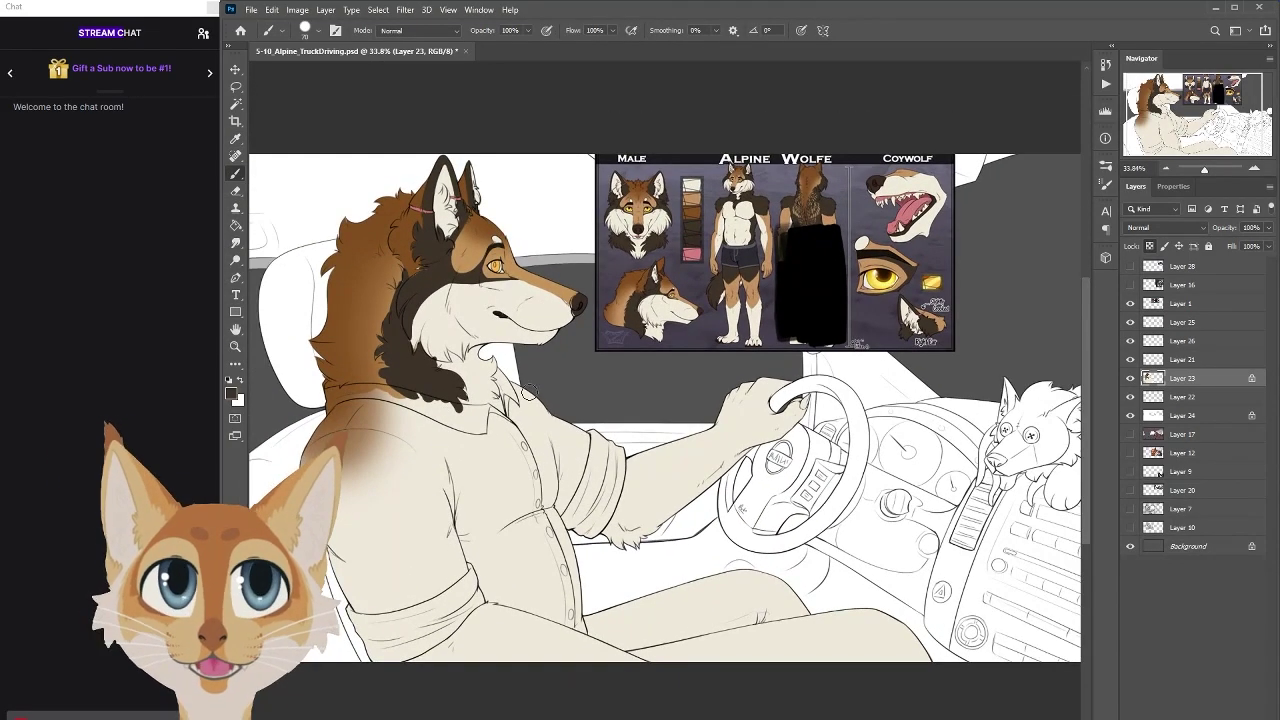
pyautogui.write('i9cd5de')
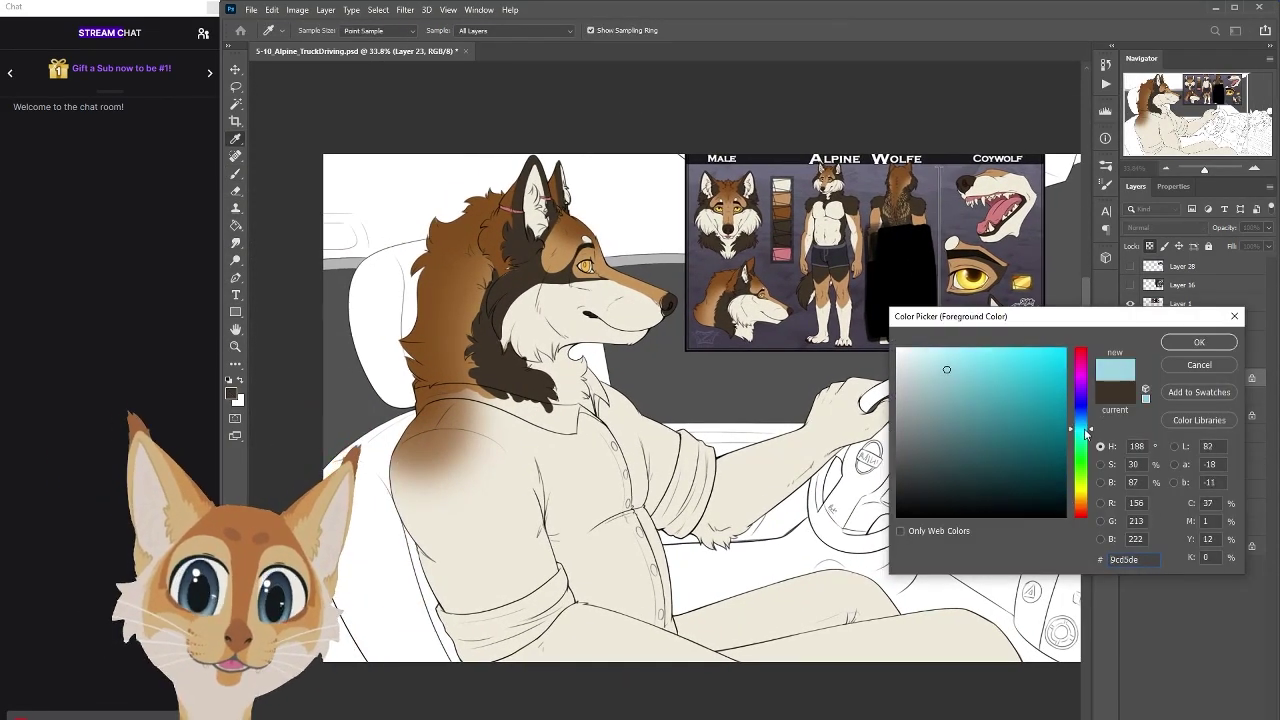
pyautogui.click(1198, 343)
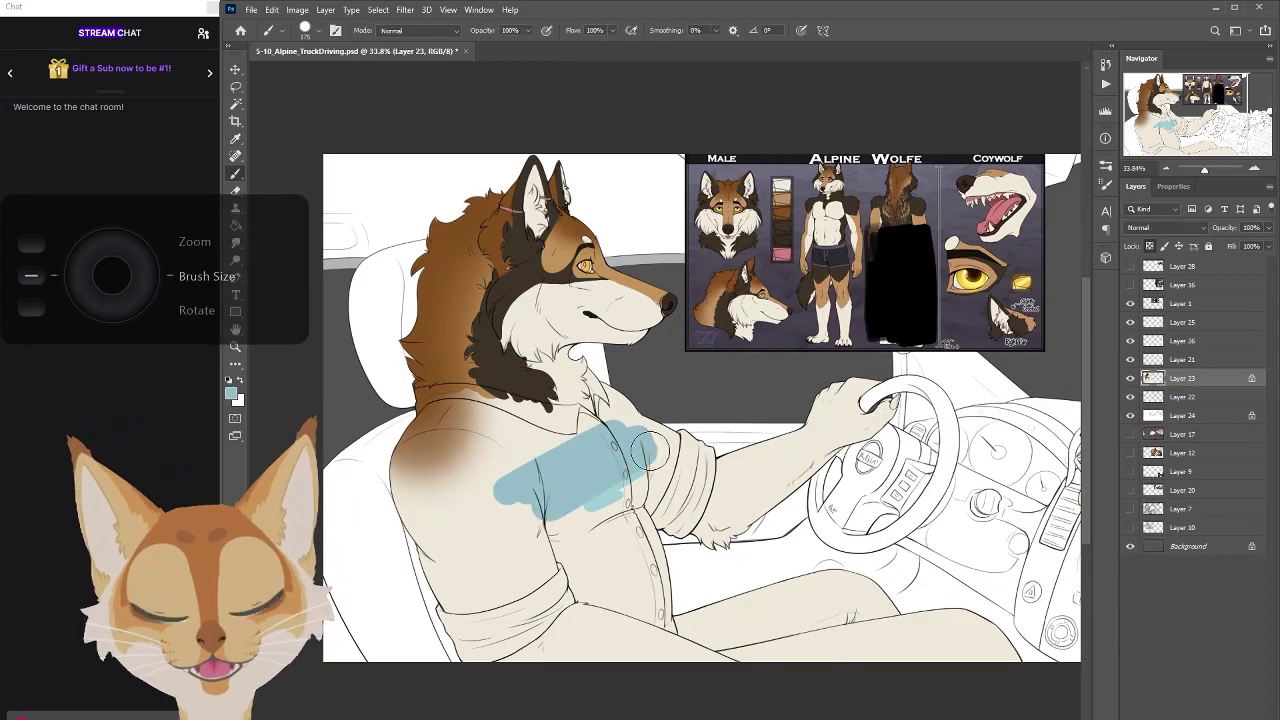
pyautogui.press('b')
pyautogui.moveTo(620, 450); pyautogui.dragTo(481, 549)
# Mirror the canvas horizontally and paint the shirt collar and sleeve light blue
pyautogui.press('Escape')
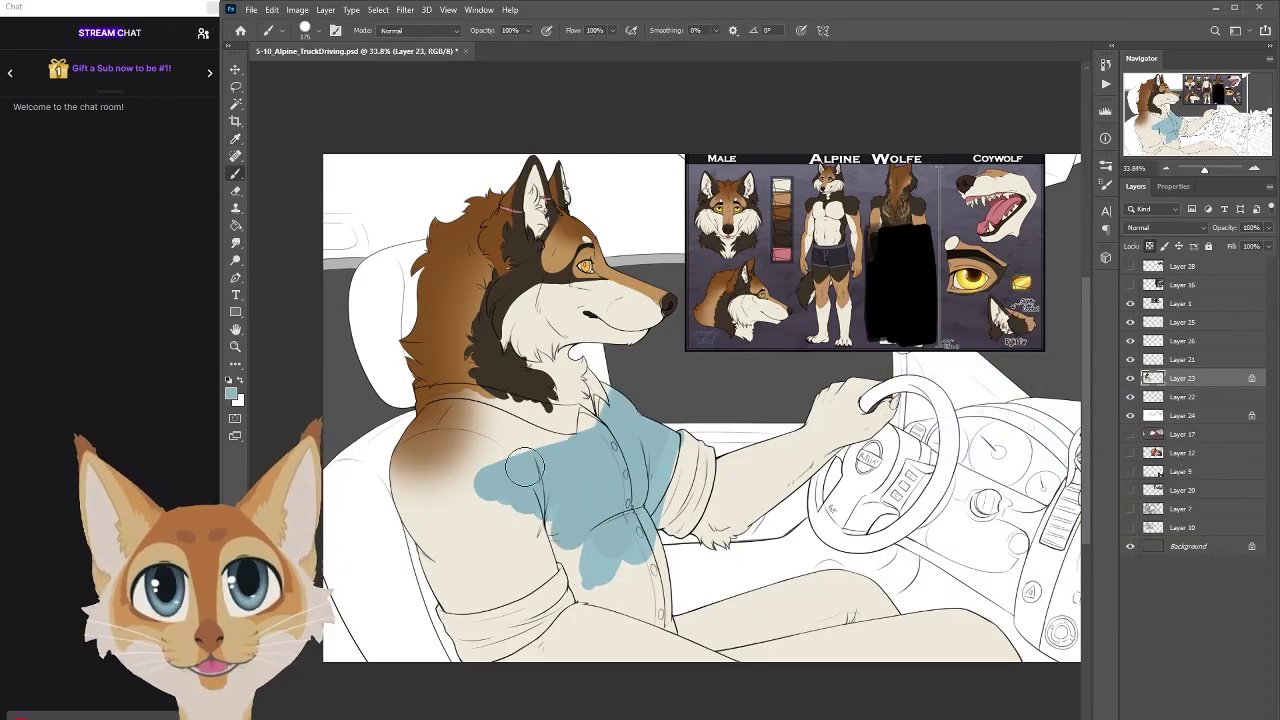
pyautogui.scroll(-3, 634, 494)
pyautogui.press('h')
pyautogui.scroll(4, 636, 494)
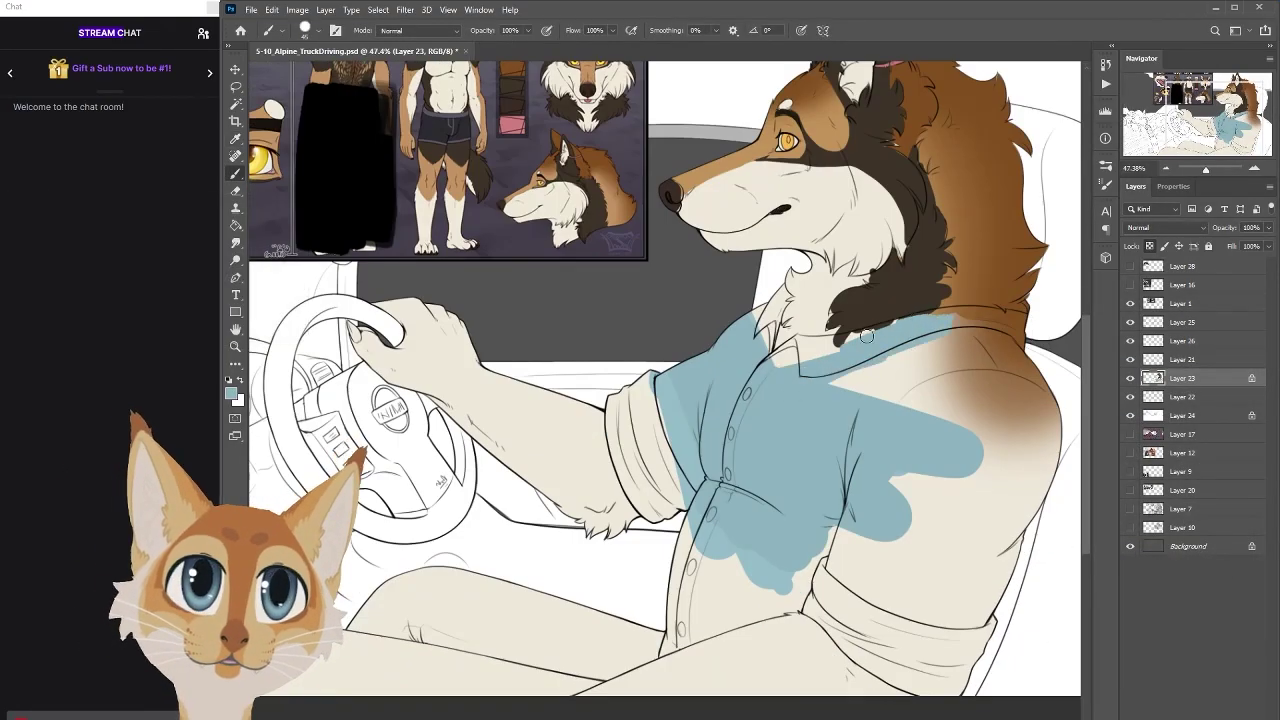
pyautogui.moveTo(811, 344)
pyautogui.mouseDown()
pyautogui.moveTo(770, 300)
pyautogui.moveTo(670, 400)
pyautogui.moveTo(690, 530)
pyautogui.mouseUp()
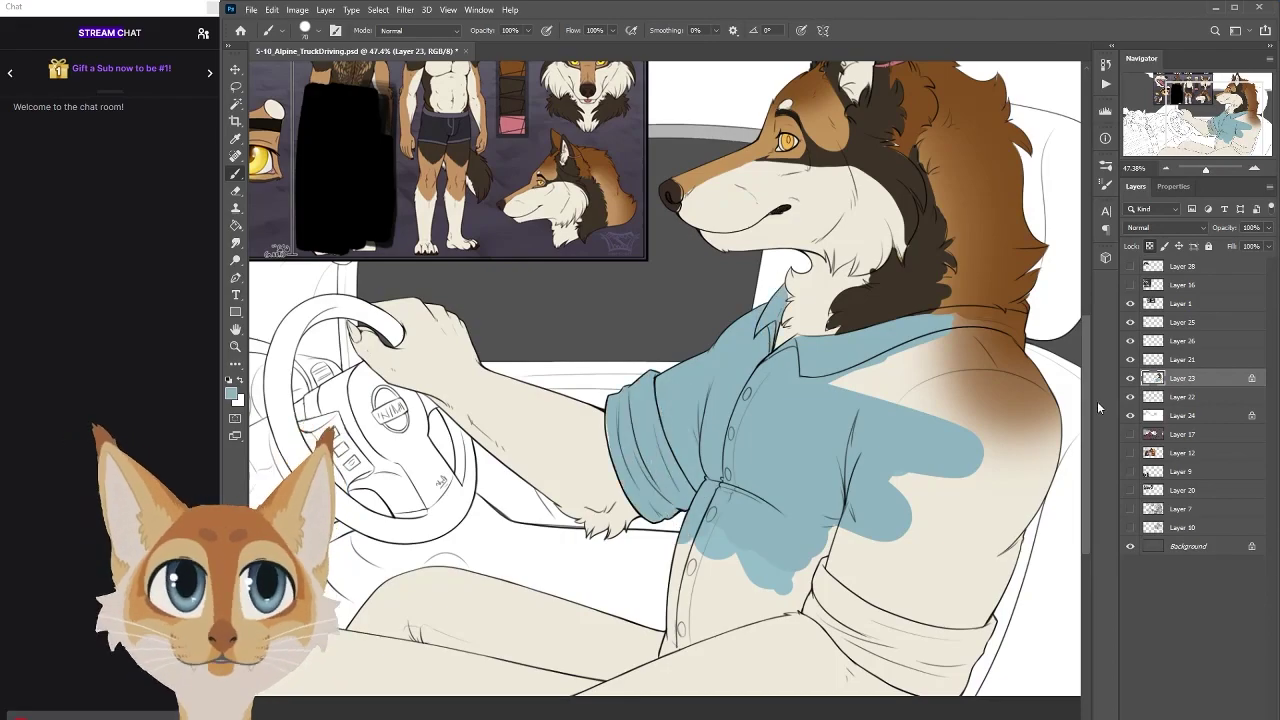
pyautogui.moveTo(816, 603)
pyautogui.mouseDown()
pyautogui.moveTo(638, 565)
pyautogui.moveTo(880, 550)
pyautogui.moveTo(760, 290)
pyautogui.moveTo(510, 545)
pyautogui.moveTo(495, 577)
pyautogui.mouseUp()
pyautogui.scroll(-3, 495, 577)
pyautogui.scroll(3, 718, 437)
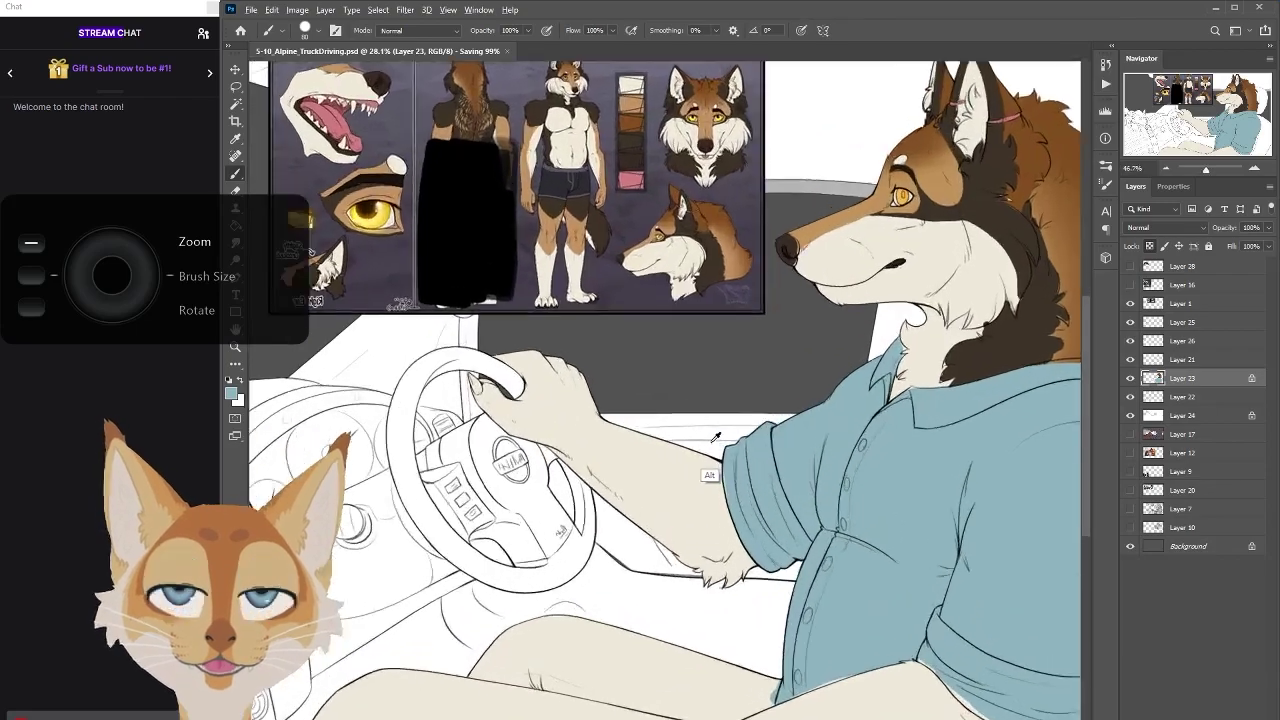
pyautogui.scroll(-2, 718, 437)
# Mirror the view and paint tan skin colour along the wolf's arm and forearm
pyautogui.press('h')
pyautogui.press('i')
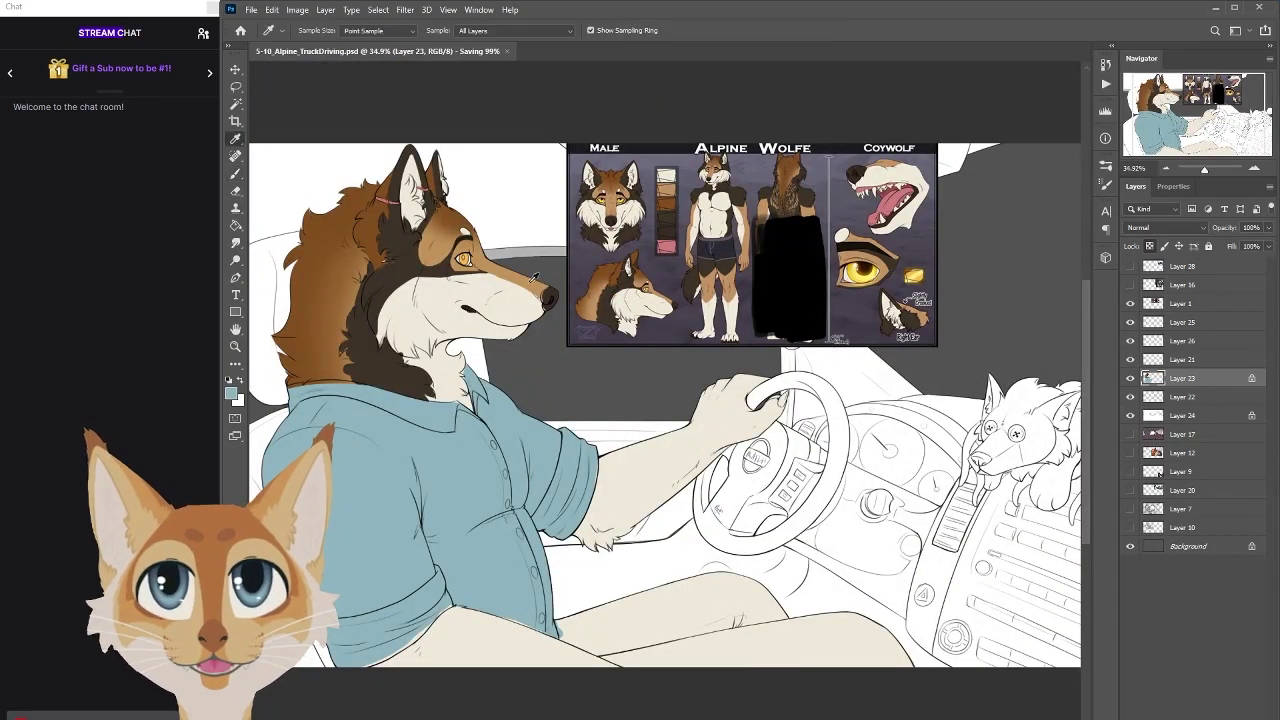
pyautogui.press('b')
pyautogui.scroll(2, 720, 460)
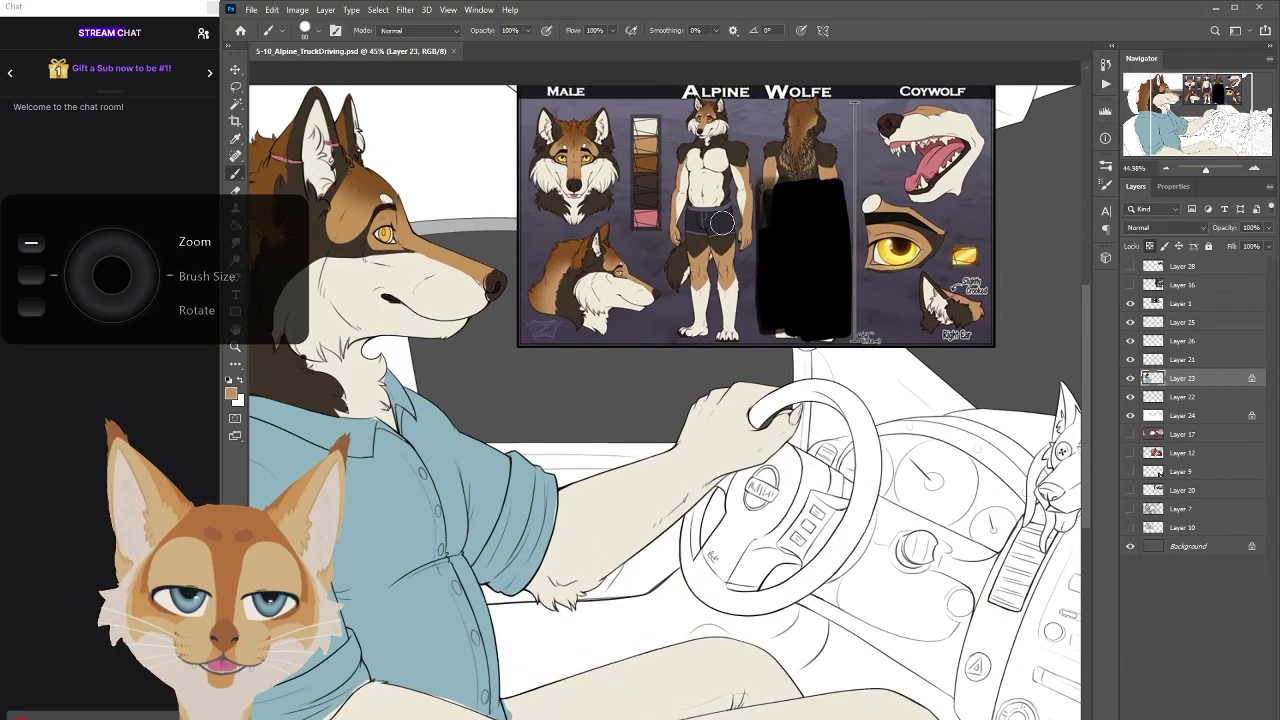
pyautogui.moveTo(662, 505)
pyautogui.mouseDown()
pyautogui.moveTo(716, 476)
pyautogui.moveTo(592, 582)
pyautogui.moveTo(712, 441)
pyautogui.moveTo(636, 490)
pyautogui.moveTo(540, 600)
pyautogui.moveTo(595, 556)
pyautogui.mouseUp()
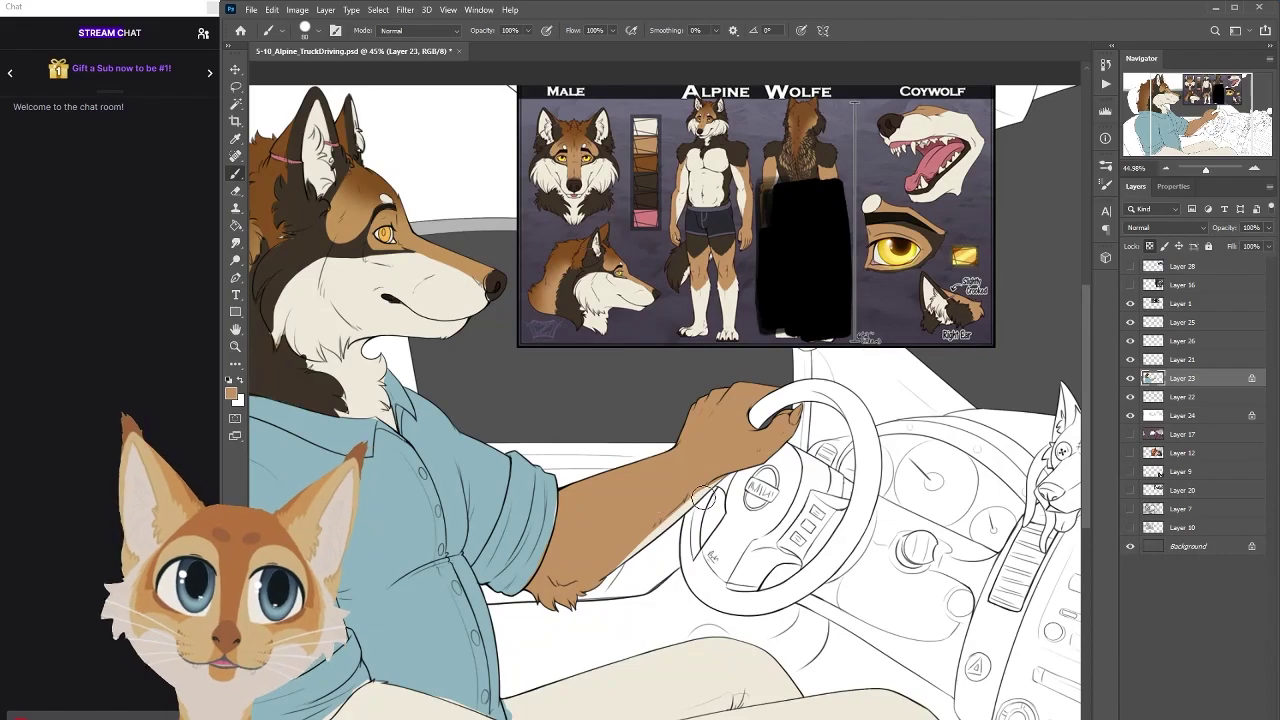
pyautogui.press('[')
pyautogui.press('[')
pyautogui.press('[')
pyautogui.press('[')
pyautogui.press('[')
pyautogui.press('[')
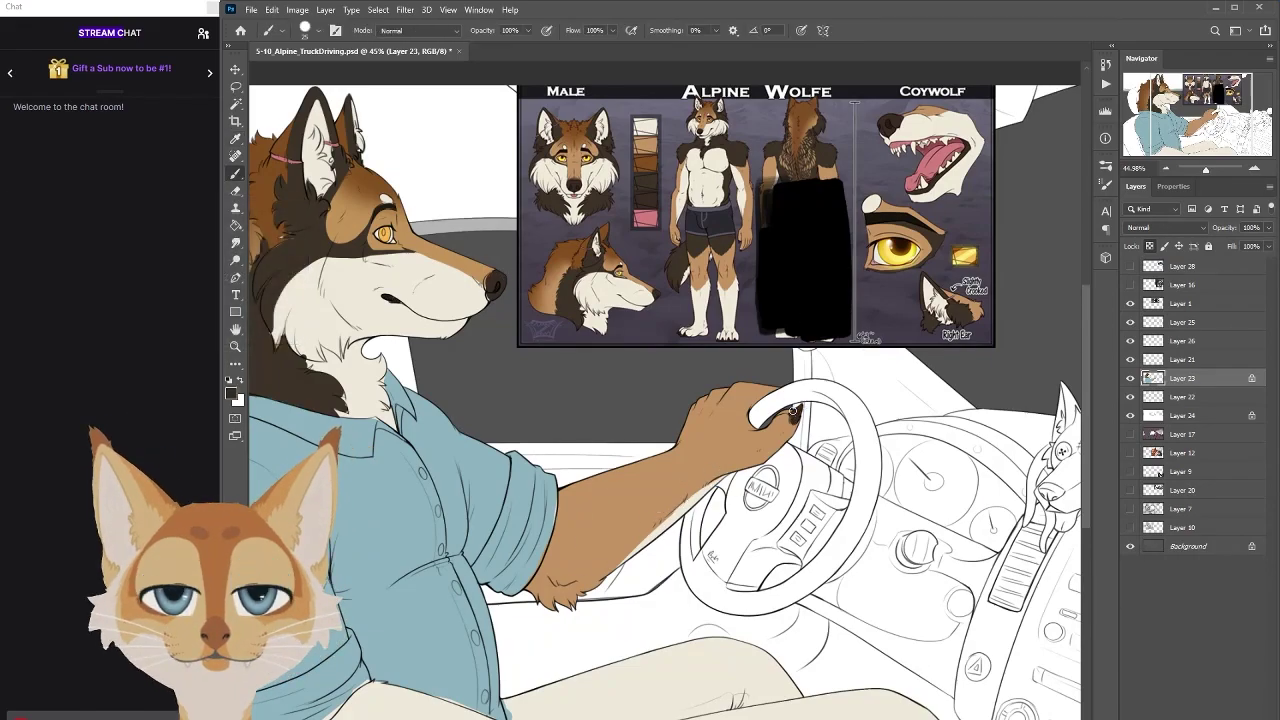
# Sample the arm's tan skin colour and paint it onto the wolf's lap
pyautogui.scroll(2, 816, 370)
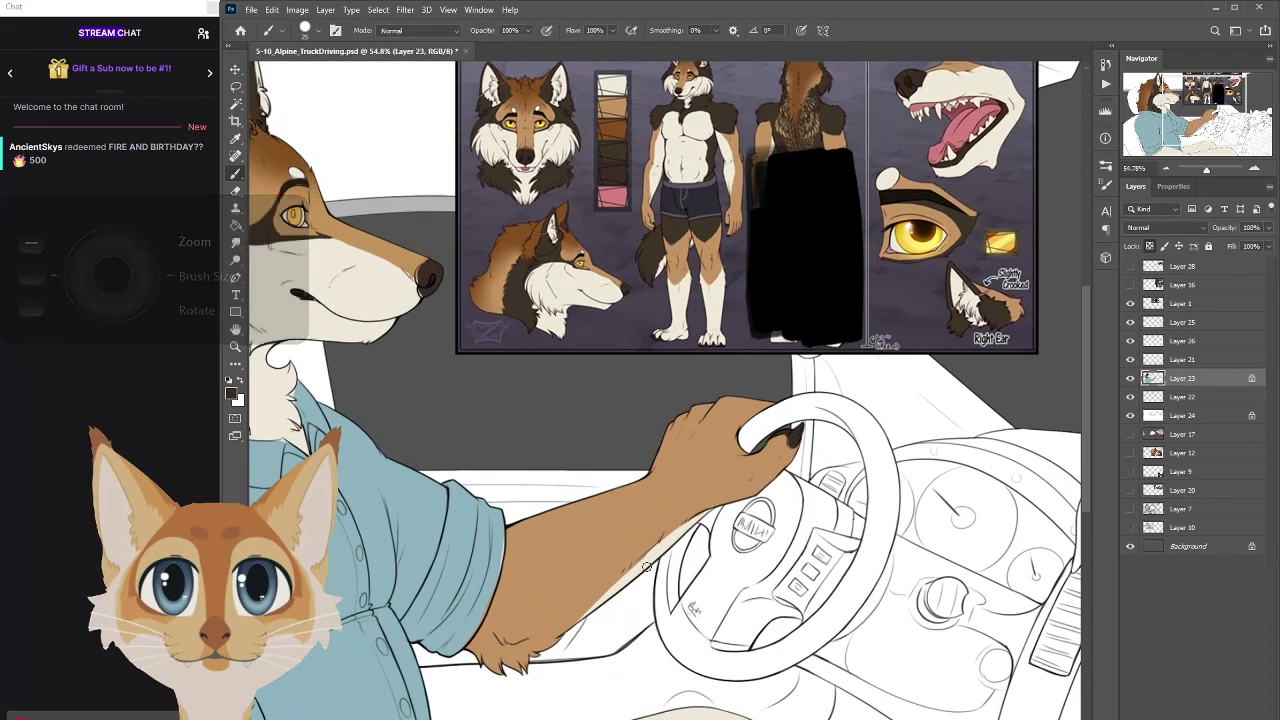
pyautogui.keyDown('alt'); pyautogui.click(751, 405); pyautogui.keyUp('alt')
pyautogui.keyDown('alt'); pyautogui.click(742, 440); pyautogui.keyUp('alt')
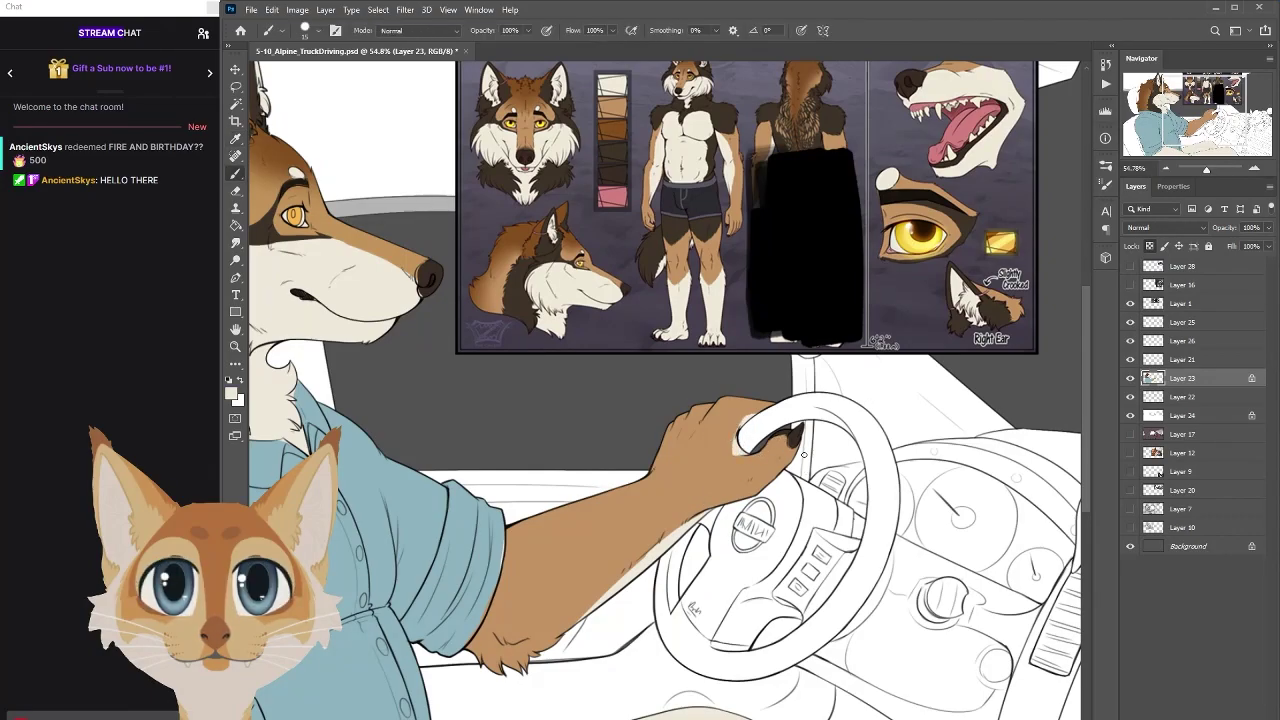
pyautogui.scroll(-1, 804, 455)
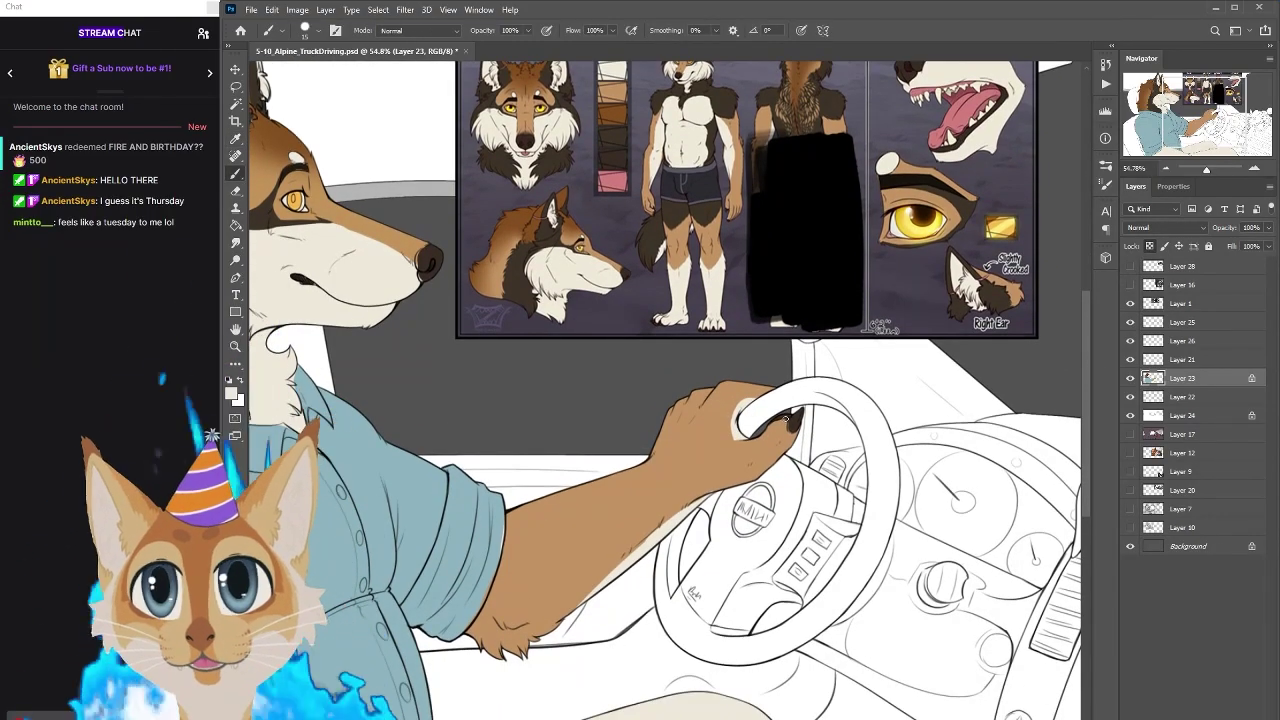
pyautogui.scroll(-3, 786, 419)
pyautogui.scroll(2, 1088, 385)
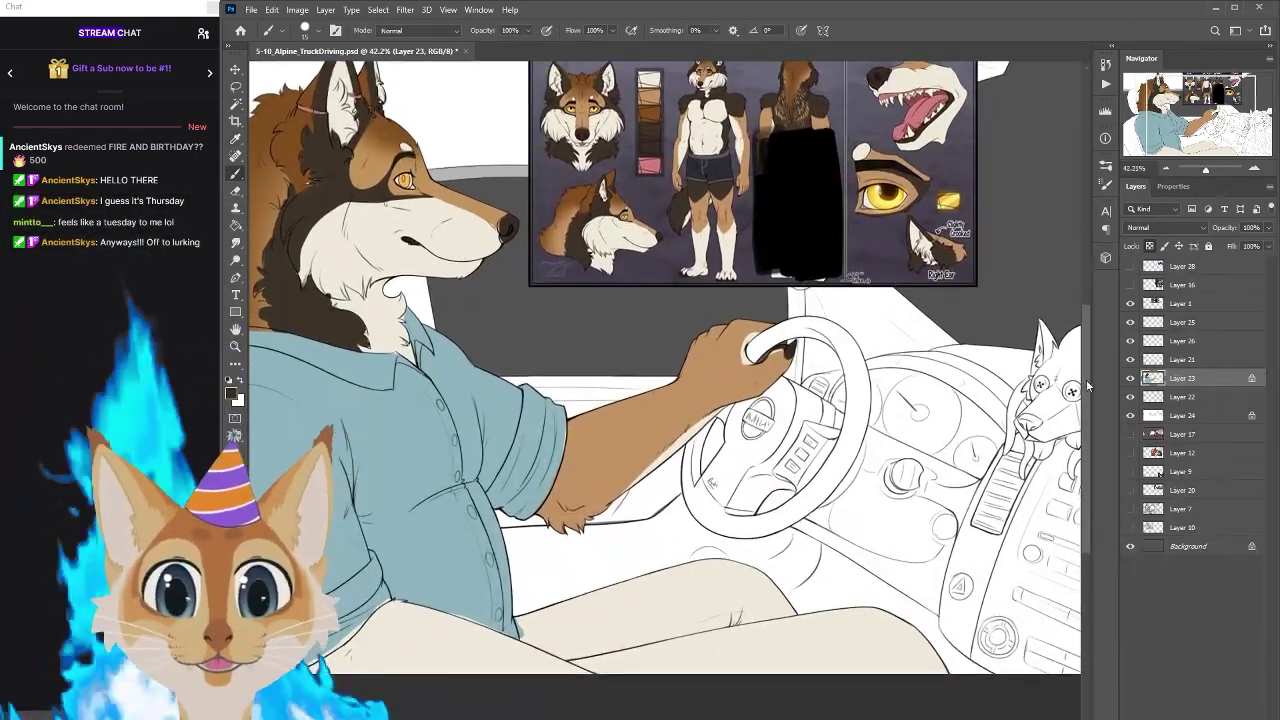
pyautogui.moveTo(620, 640)
pyautogui.mouseDown()
pyautogui.moveTo(804, 578)
pyautogui.moveTo(650, 590)
pyautogui.moveTo(537, 578)
pyautogui.moveTo(690, 605)
pyautogui.mouseUp()
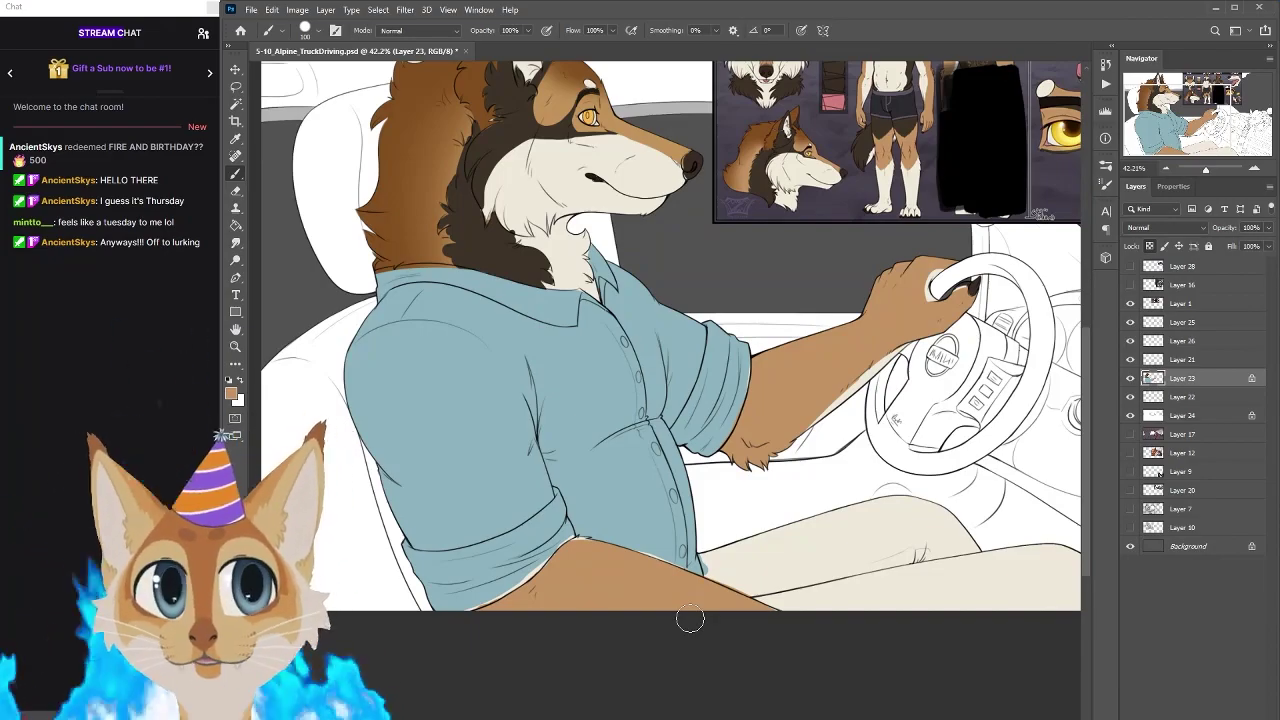
pyautogui.scroll(-3, 1070, 405)
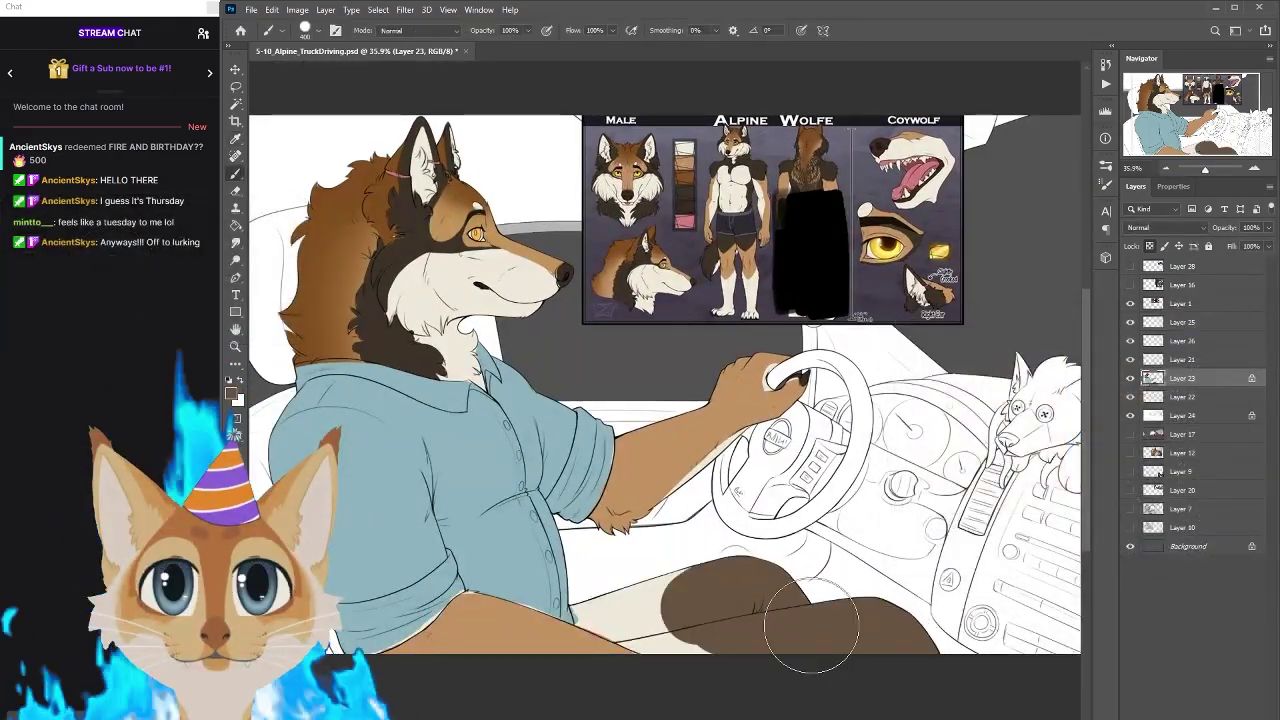
pyautogui.scroll(-3, 790, 600)
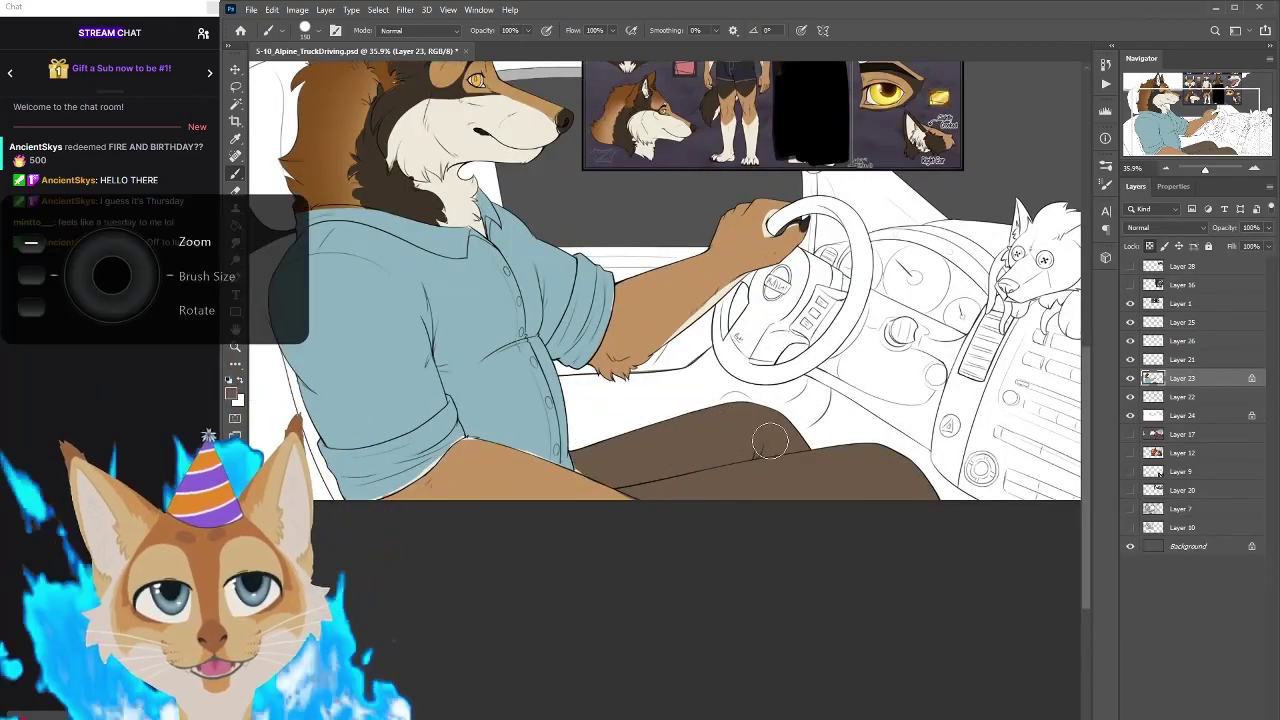
pyautogui.scroll(-2, 628, 461)
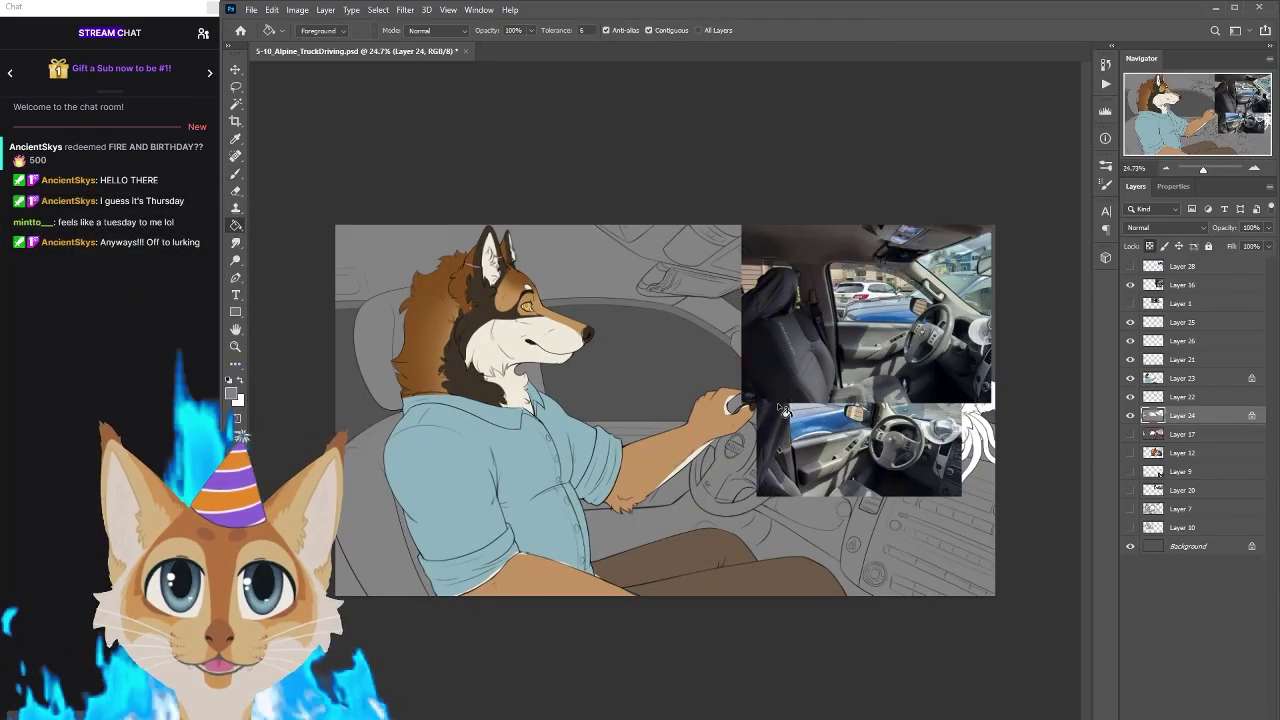
# Check the current paint colour and compare the interior against the car reference photos
pyautogui.press('b')
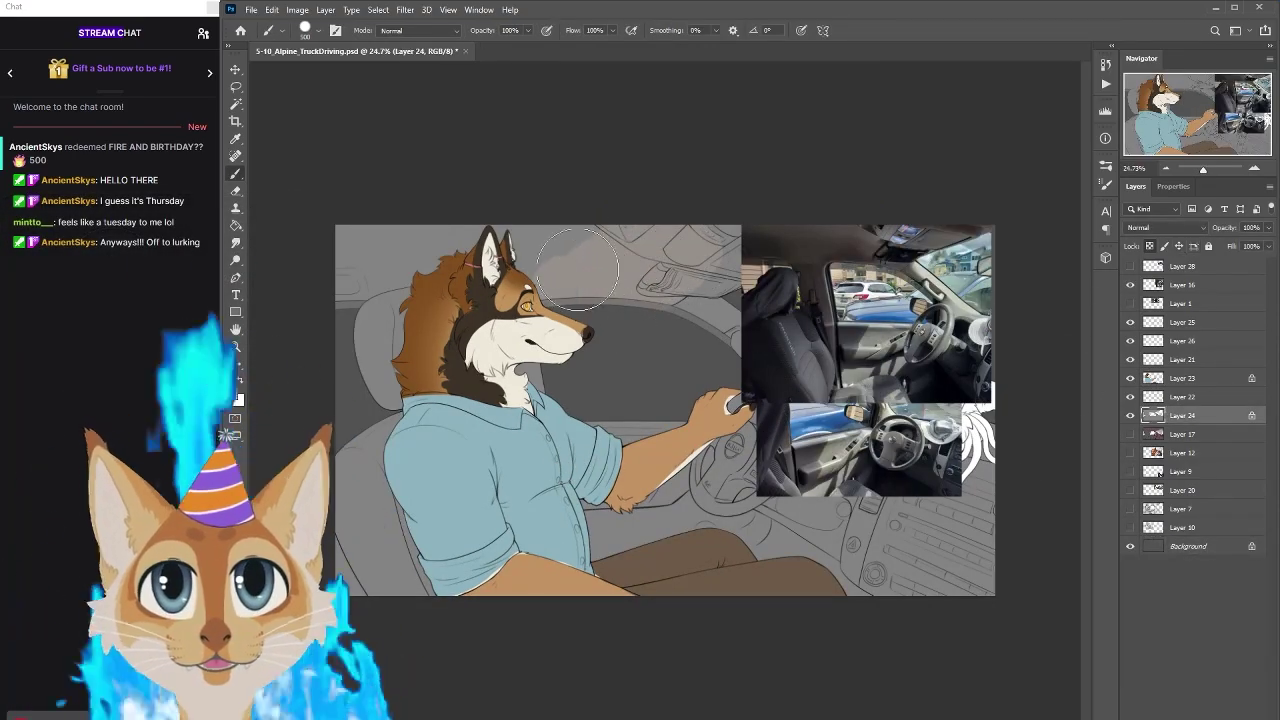
pyautogui.click(232, 394)
pyautogui.press('Return')
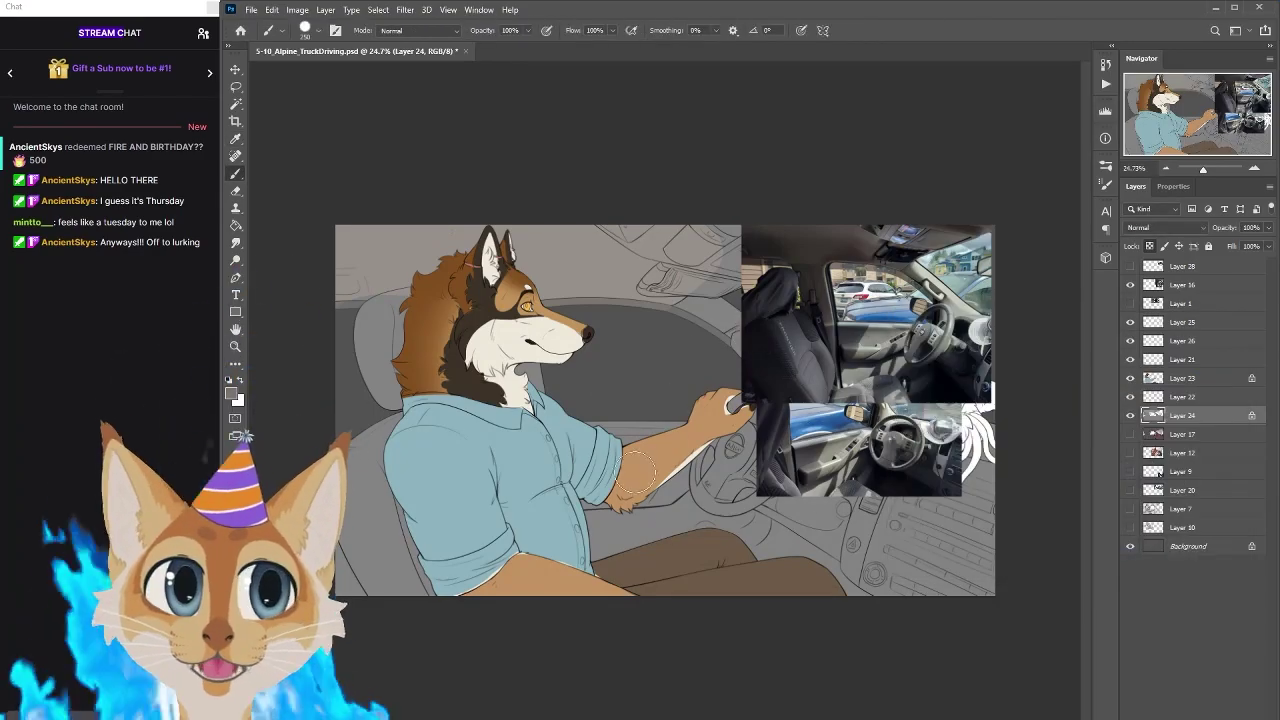
pyautogui.click(1130, 285)
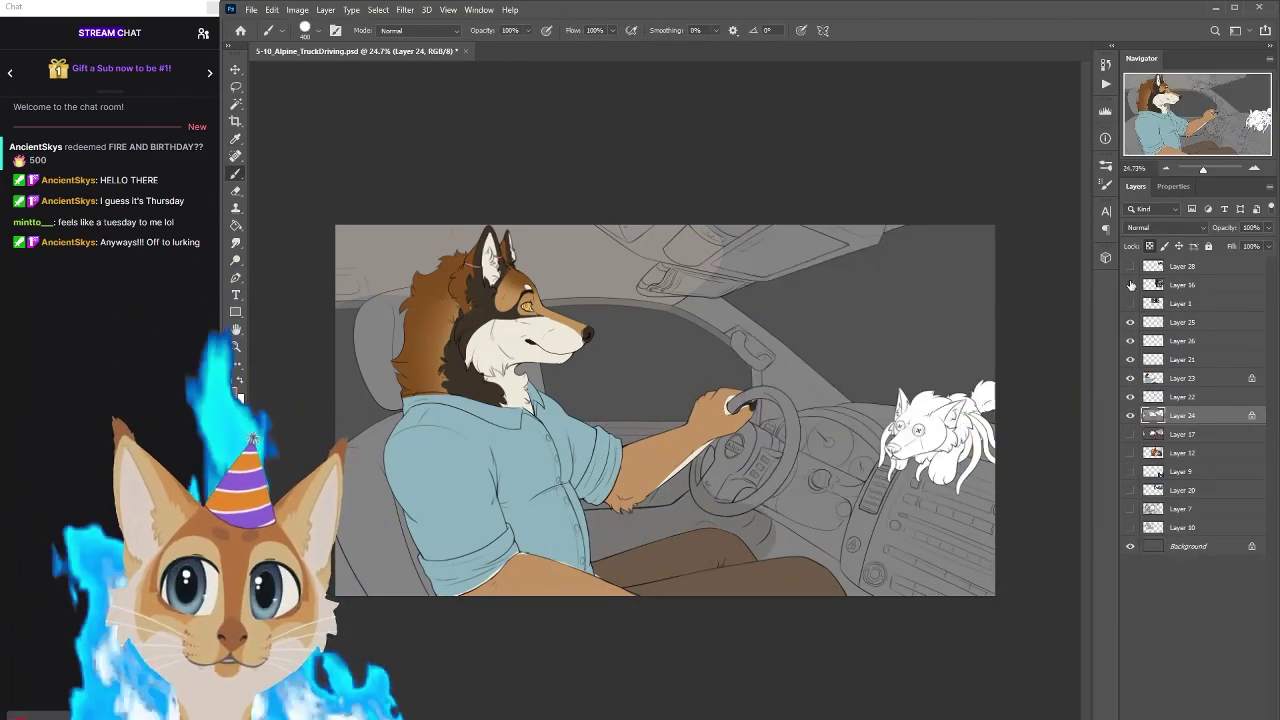
pyautogui.click(1130, 285)
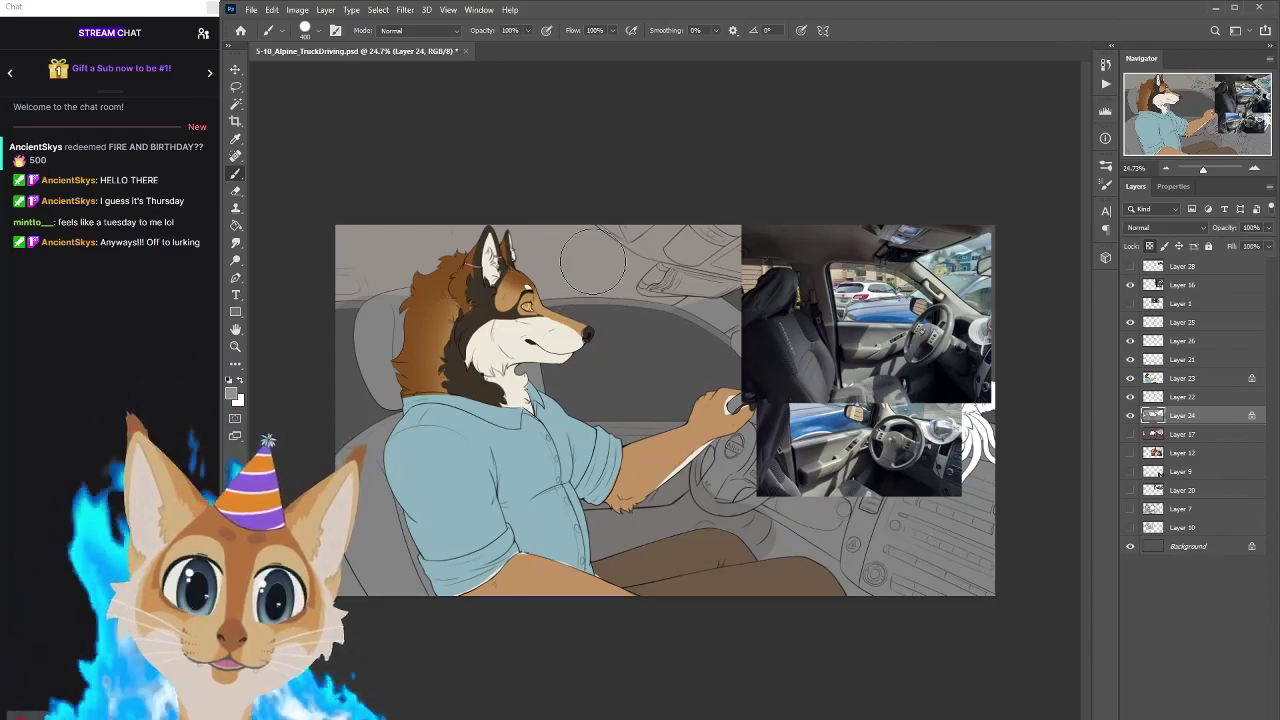
# Pick greys 89837e and 7d7975 and shade along the dashboard top with a larger brush
pyautogui.click(232, 394)
pyautogui.click(715, 304)
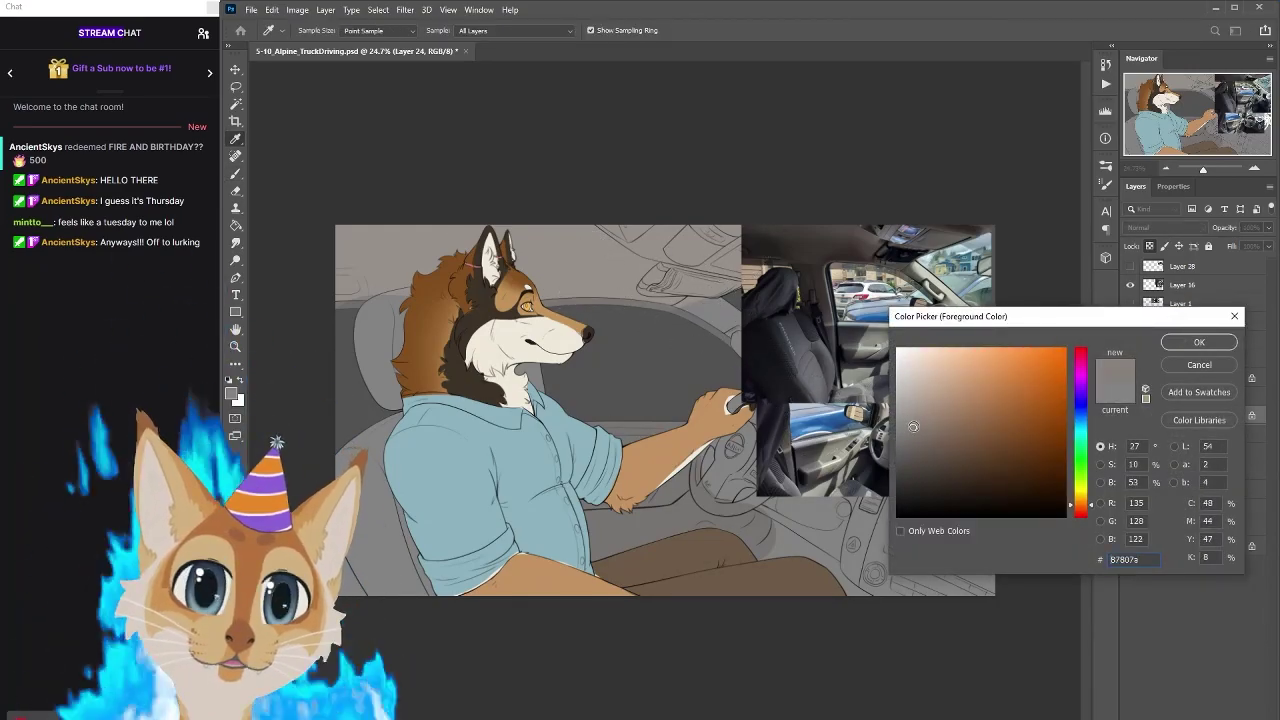
pyautogui.press('Return')
pyautogui.press('b')
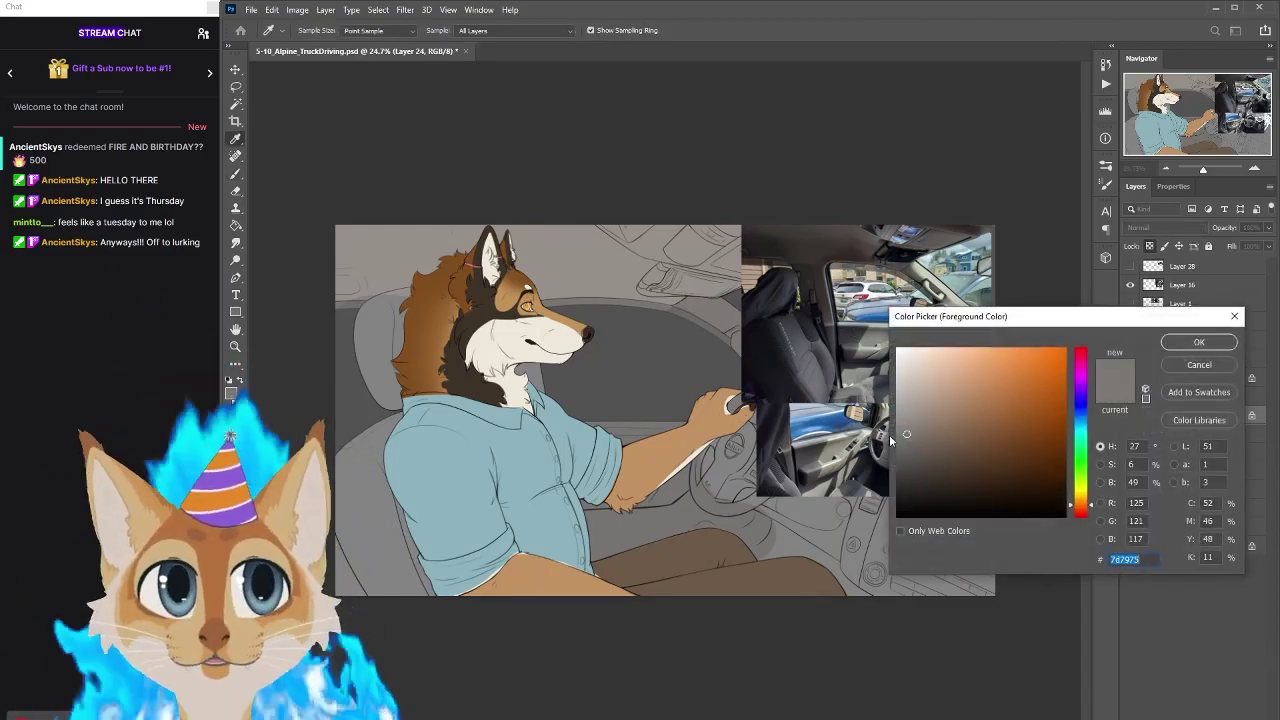
pyautogui.press('Escape')
pyautogui.press(']')
pyautogui.press(']')
pyautogui.press(']')
pyautogui.press(']')
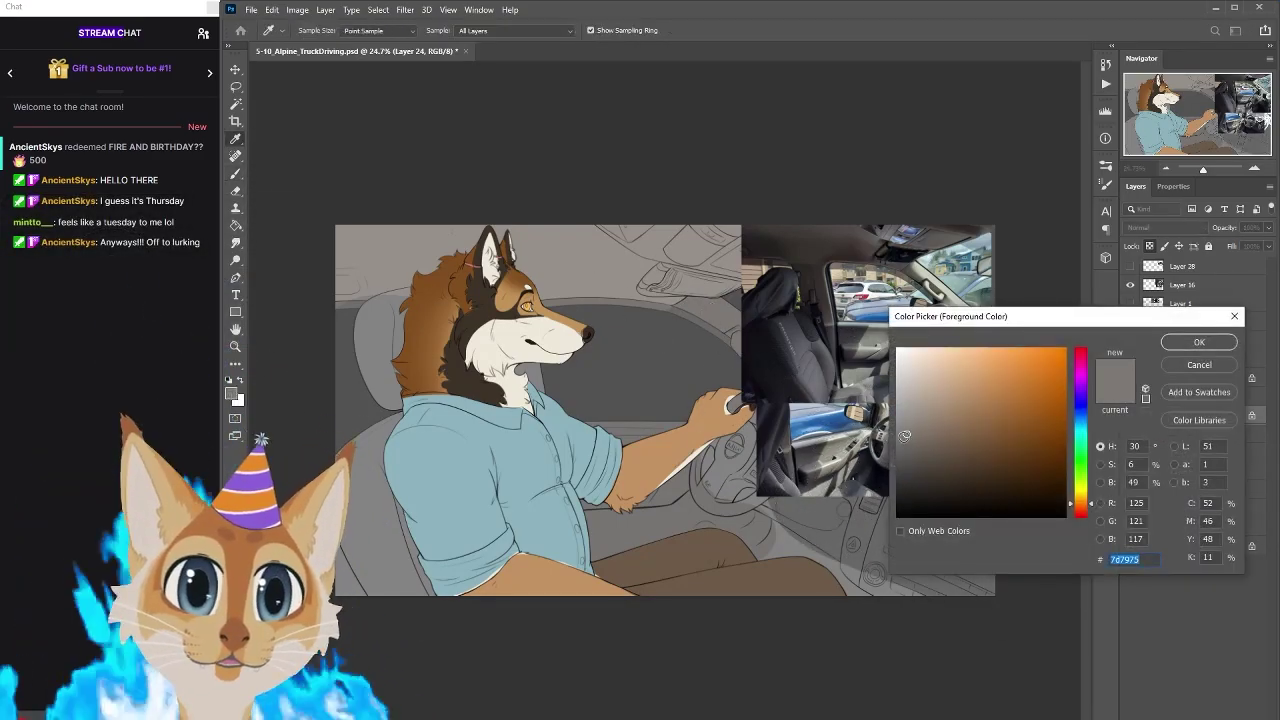
pyautogui.press('Escape')
pyautogui.press(']')
pyautogui.press(']')
pyautogui.press(']')
pyautogui.press(']')
pyautogui.press(']')
pyautogui.press(']')
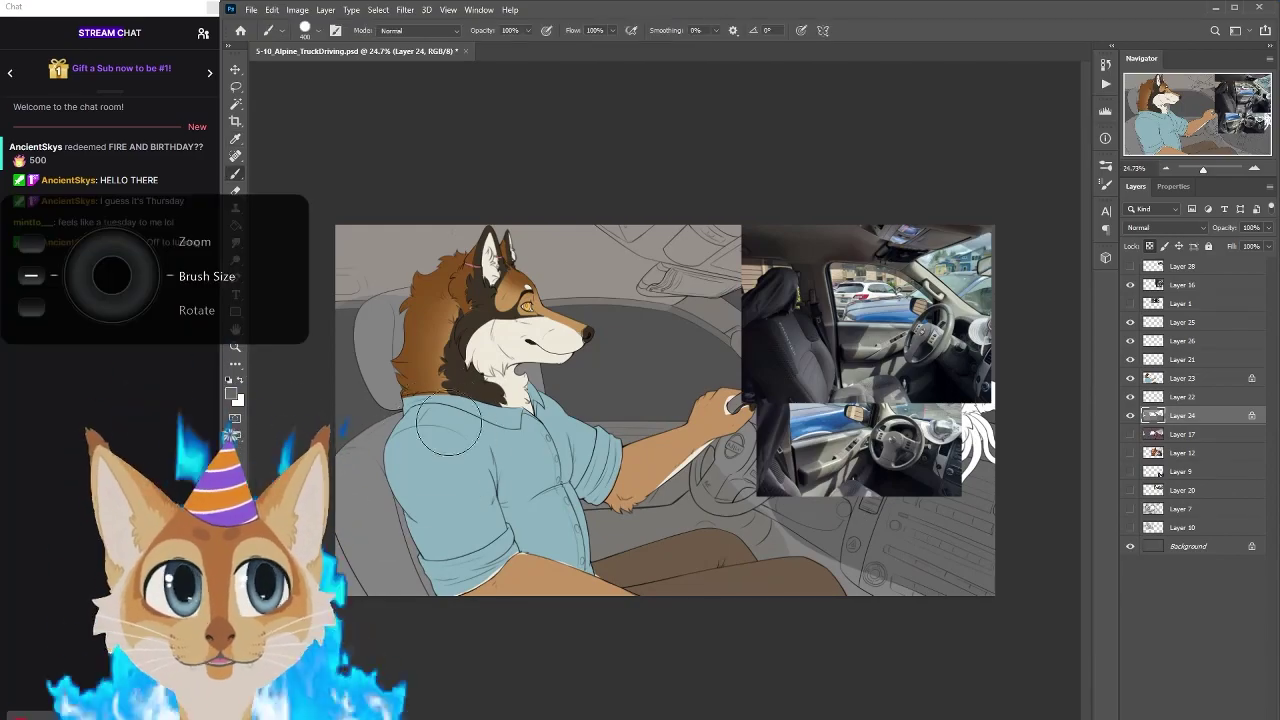
pyautogui.press('Escape')
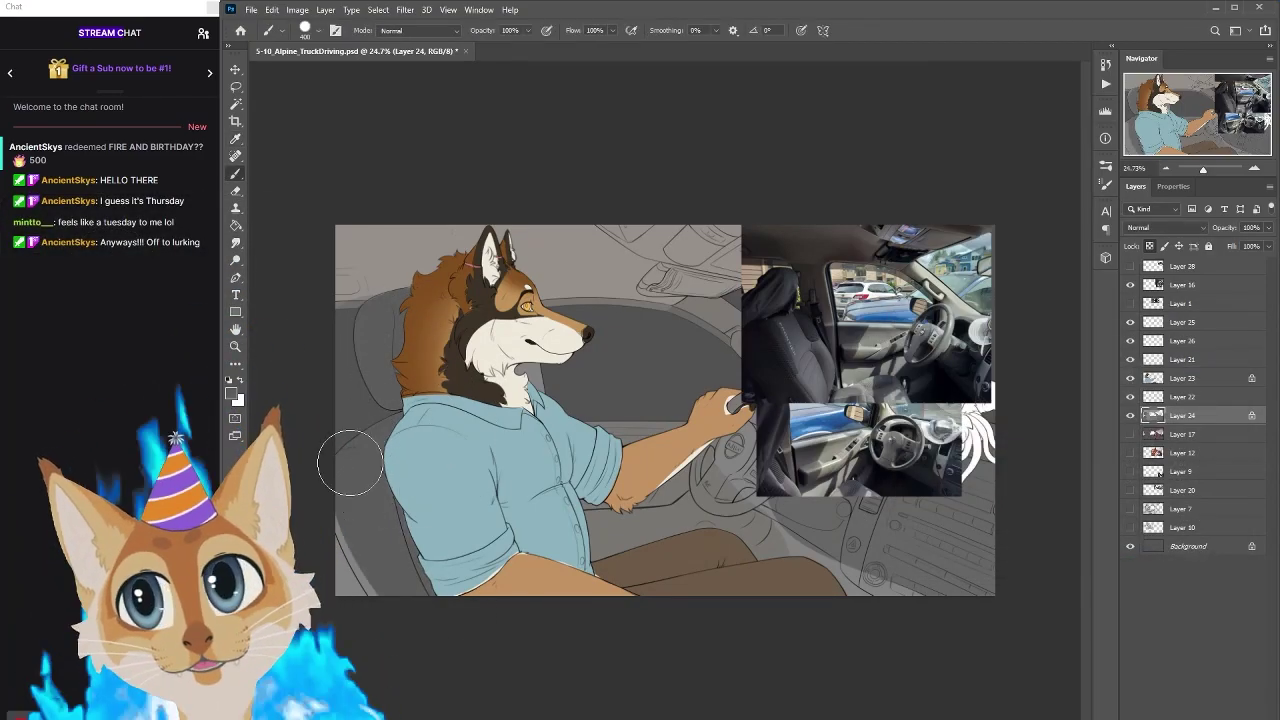
pyautogui.press('Escape')
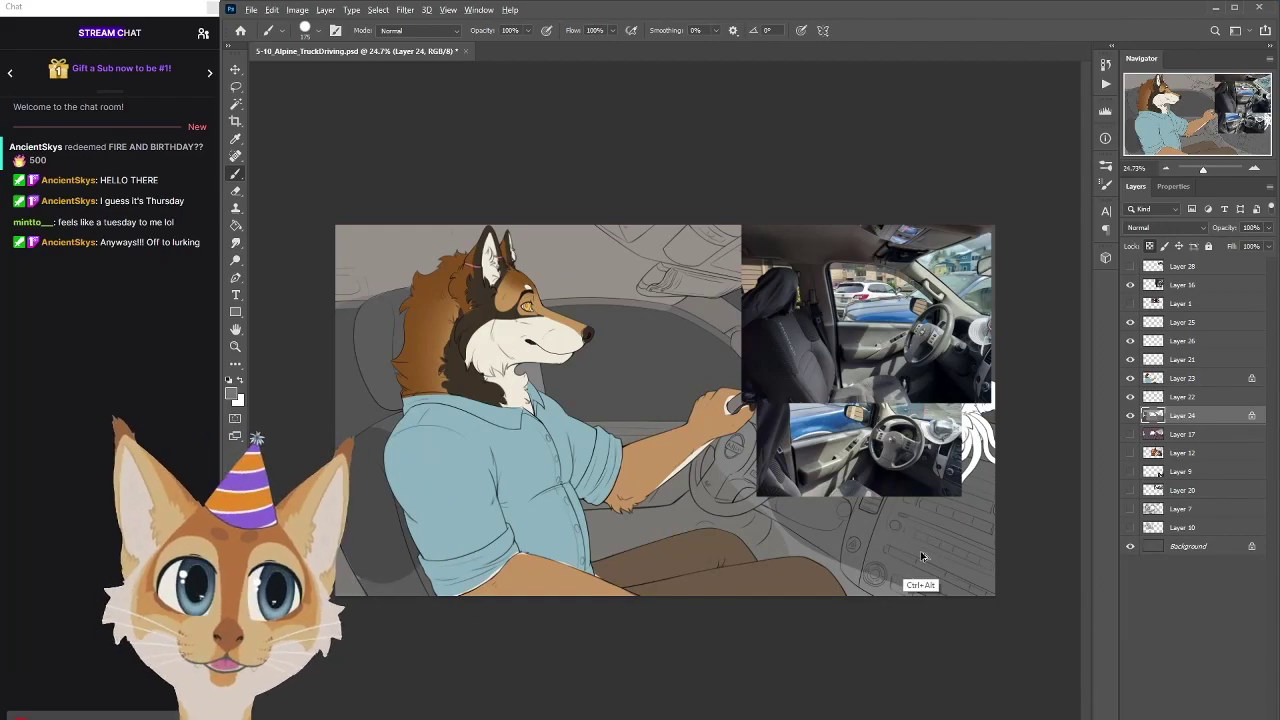
pyautogui.moveTo(645, 286); pyautogui.dragTo(725, 281)
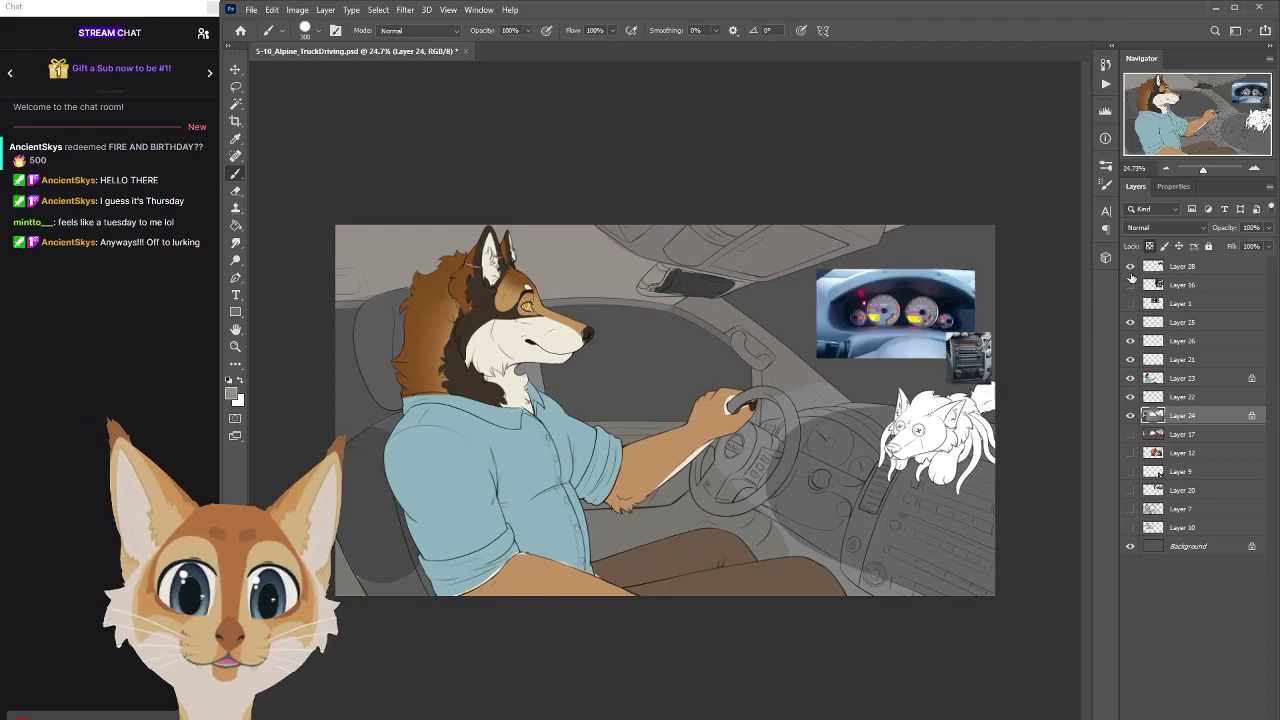
# Compare with the car photos, sample the interior grey and set dark grey 3e3e3e
pyautogui.click(1133, 289)
pyautogui.click(1133, 289)
pyautogui.keyDown('alt'); pyautogui.click(737, 530); pyautogui.keyUp('alt')
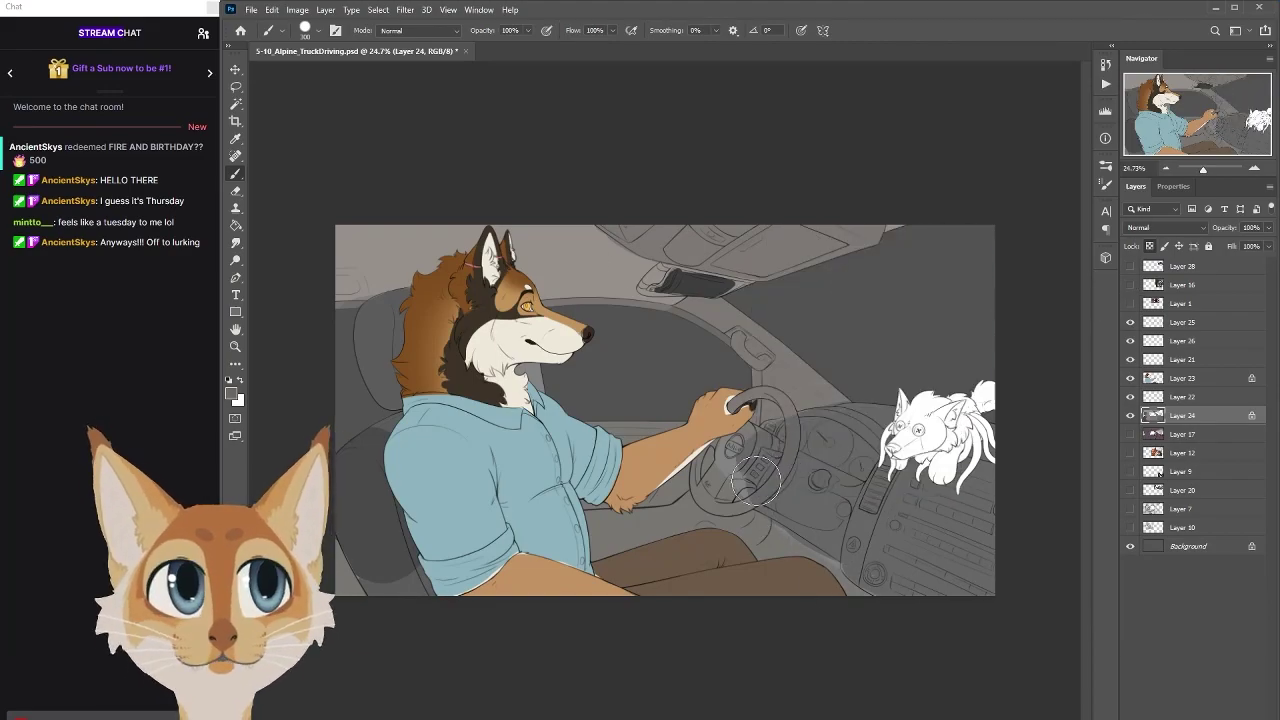
pyautogui.click(1130, 288)
pyautogui.click(1130, 288)
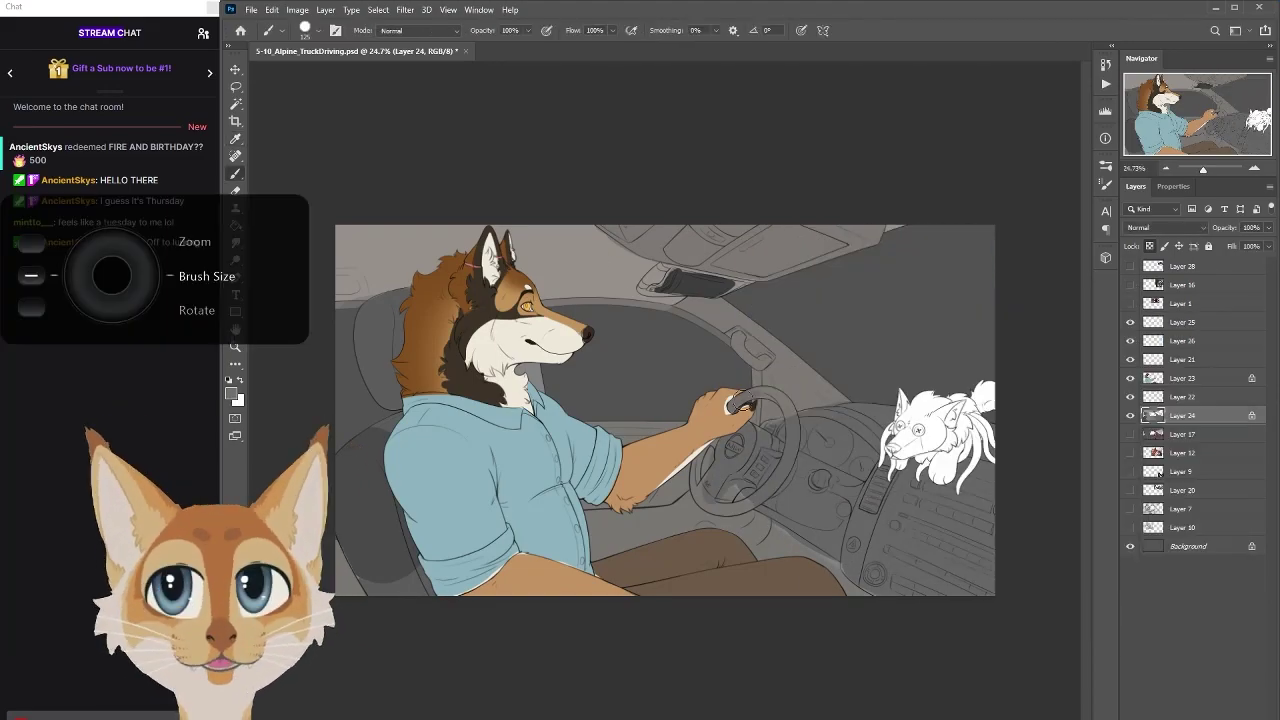
pyautogui.click(1130, 288)
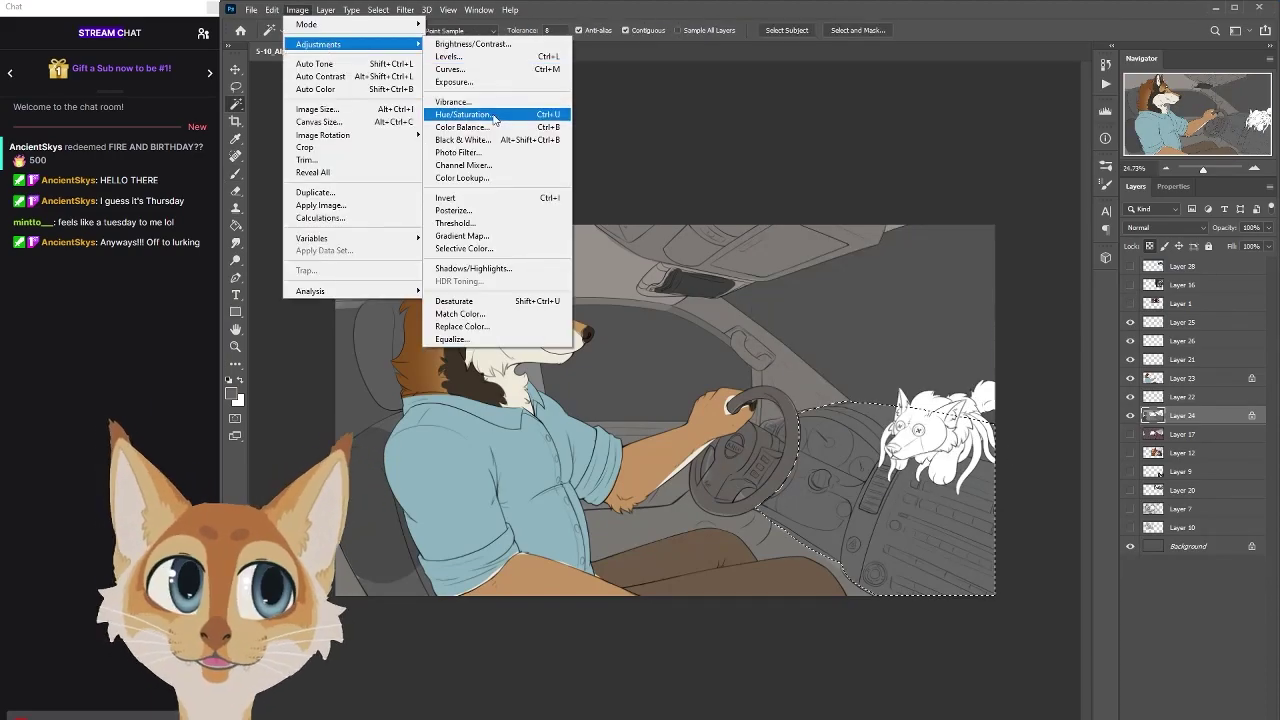
pyautogui.click(500, 114)
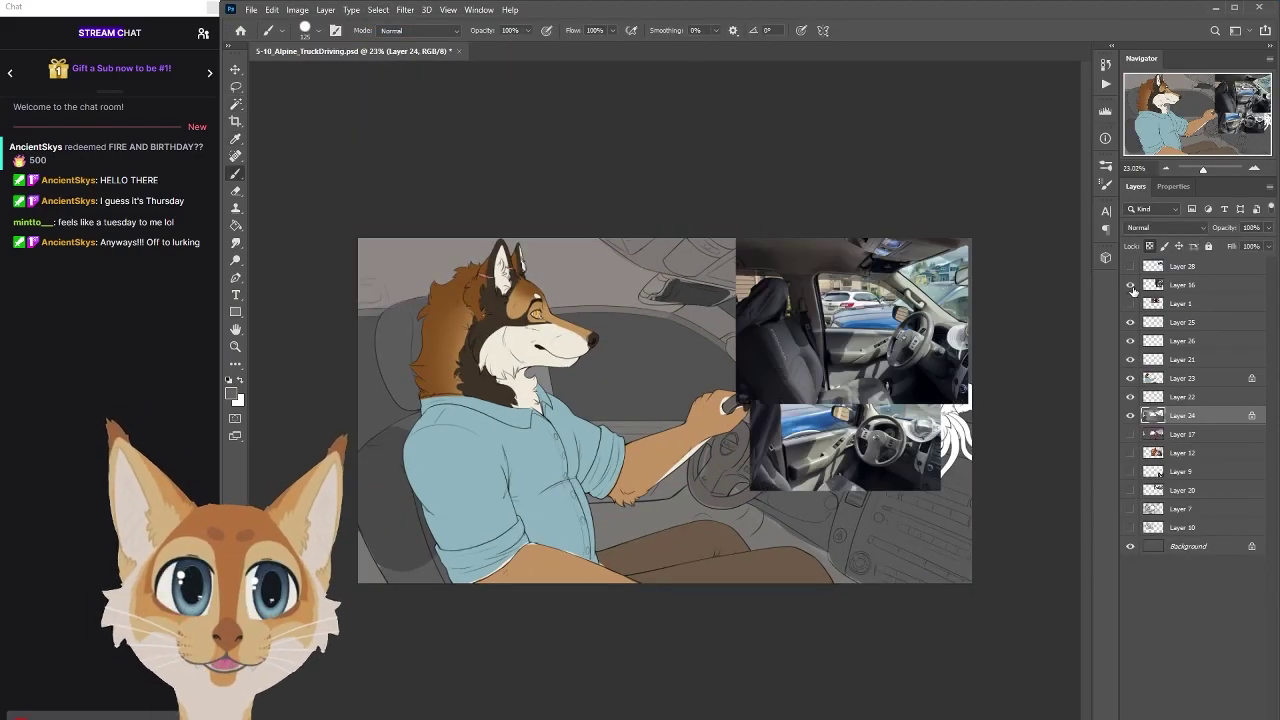
pyautogui.click(1130, 288)
pyautogui.press('i')
pyautogui.click(232, 395)
pyautogui.press('Return')
pyautogui.press('b')
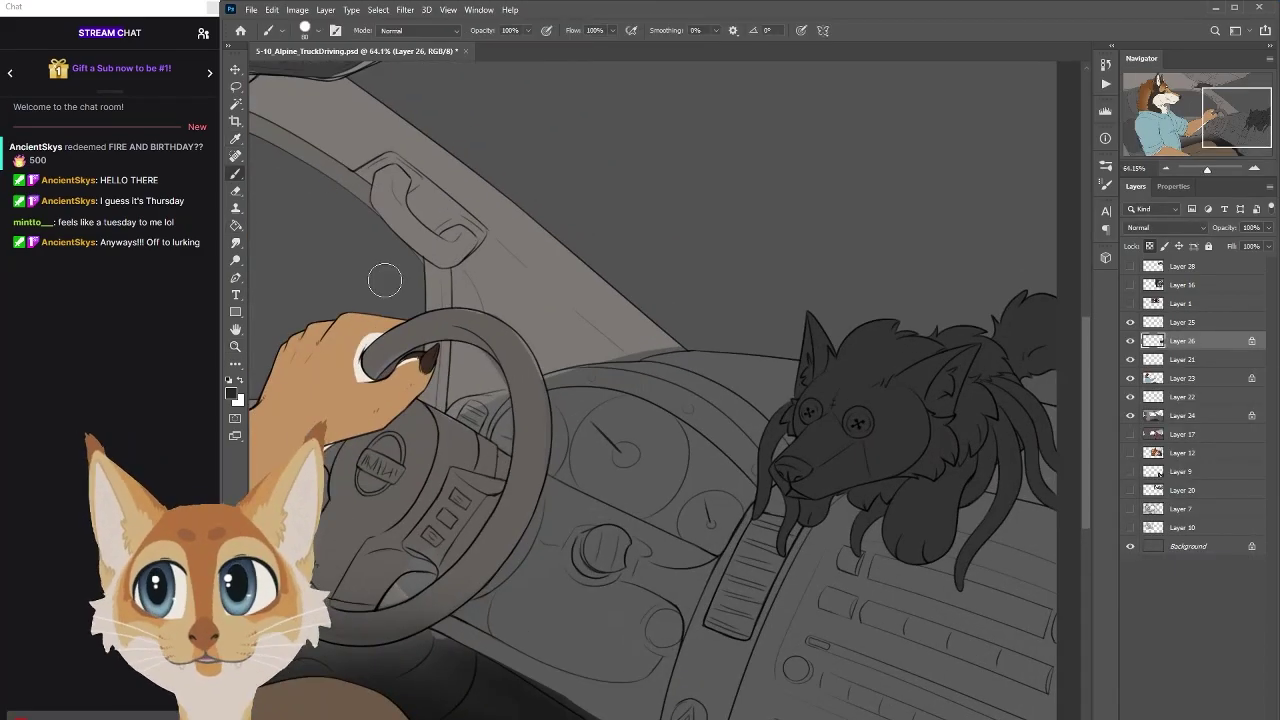
# Fit the drawing in view, sample the nose's dark brown, and choose a 25 px soft brush
pyautogui.scroll(3, 760, 286)
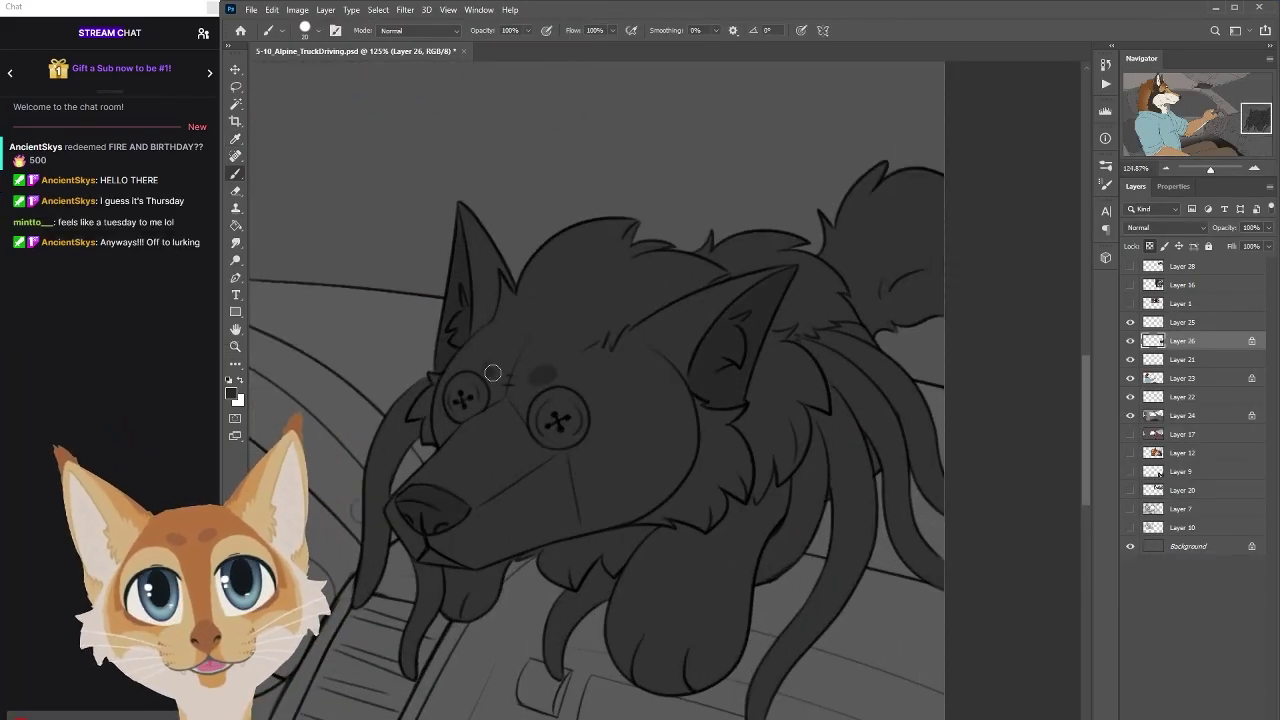
pyautogui.scroll(-2, 830, 271)
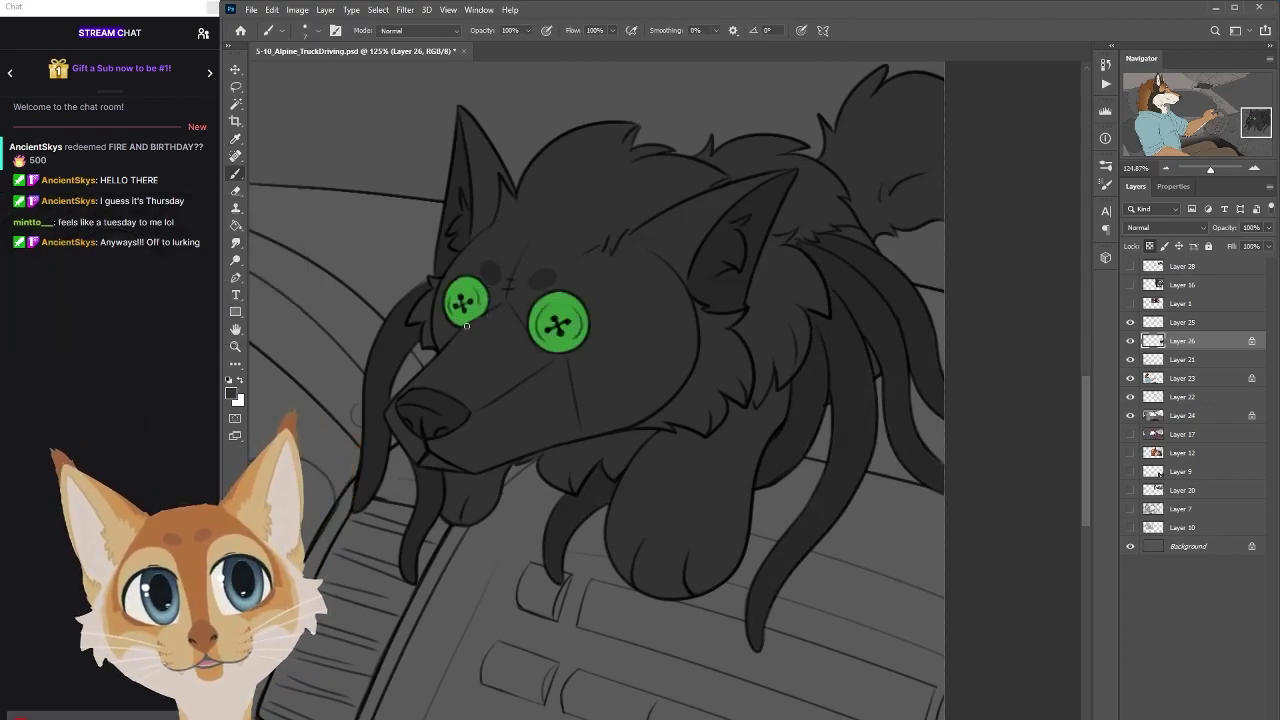
pyautogui.hotkey('ctrl', '0')
pyautogui.scroll(5, 510, 285)
pyautogui.keyDown('alt'); pyautogui.click(952, 402); pyautogui.keyUp('alt')
pyautogui.scroll(-2, 943, 289)
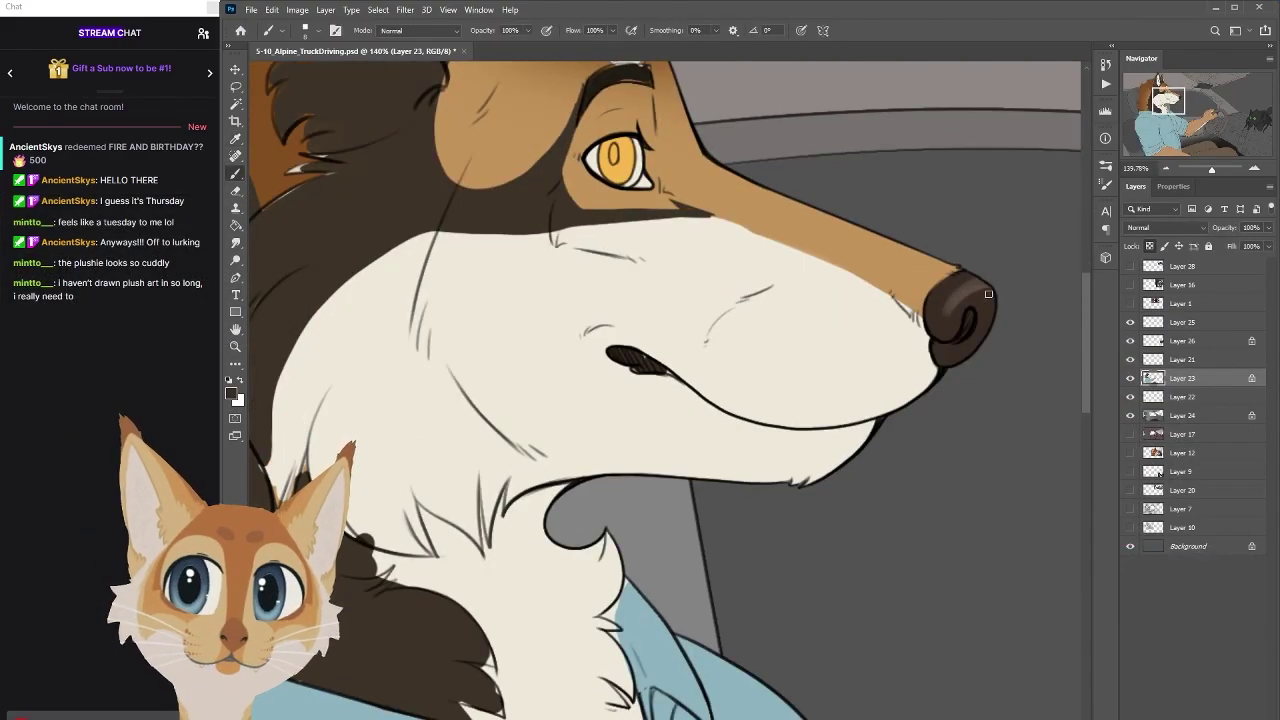
pyautogui.click(1106, 167)
pyautogui.click(1010, 235)
# Zoom in on the nose and sample the cream muzzle colour
pyautogui.press('F5')
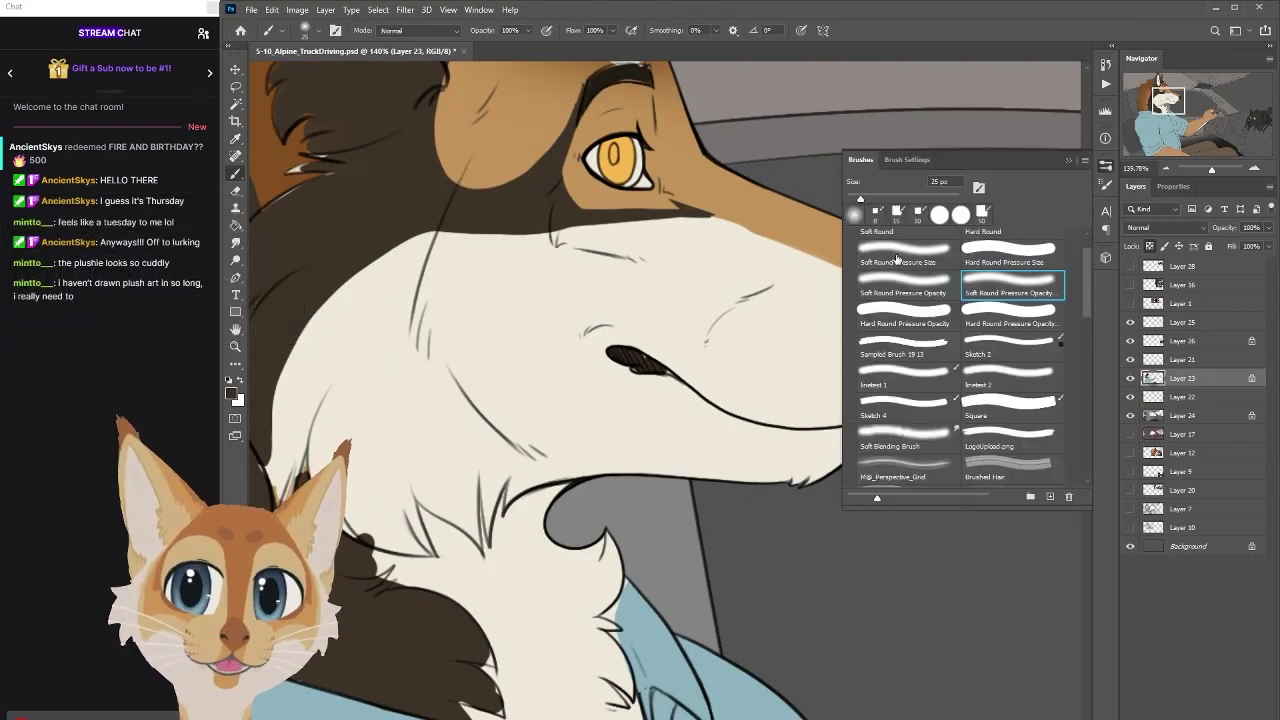
pyautogui.press('F5')
pyautogui.scroll(5, 966, 286)
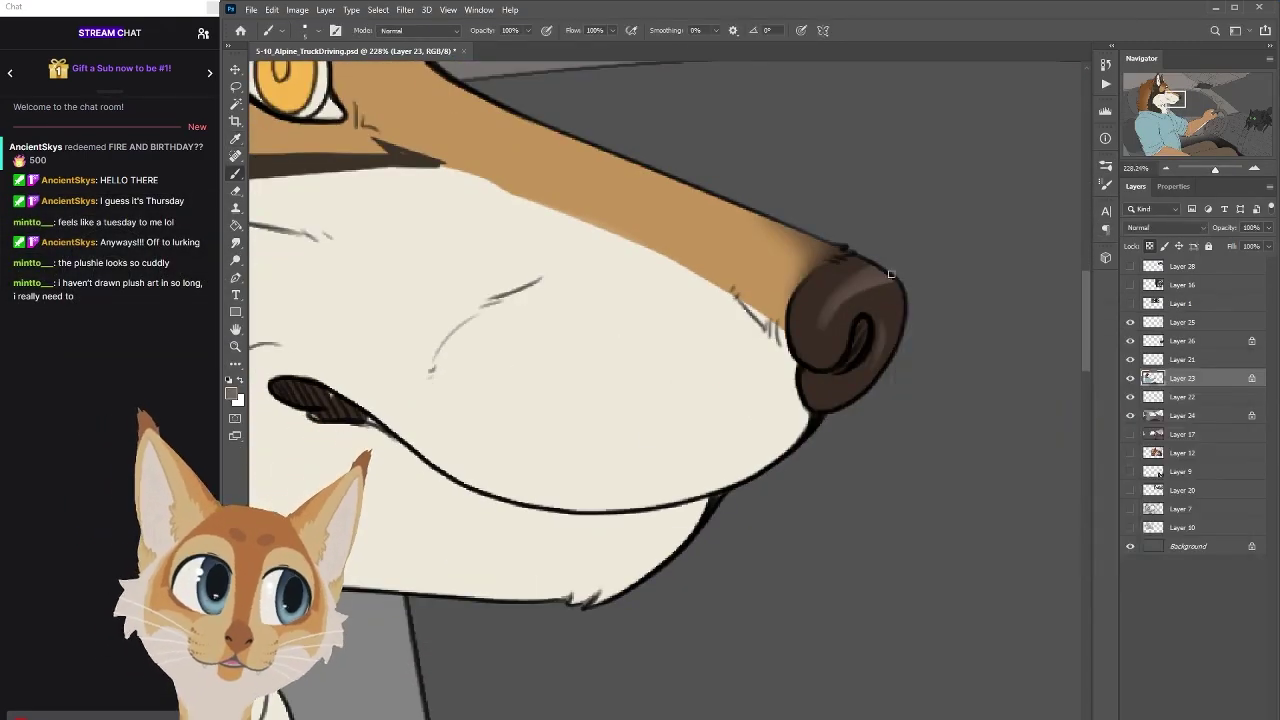
pyautogui.scroll(1, 890, 273)
pyautogui.scroll(-3, 991, 331)
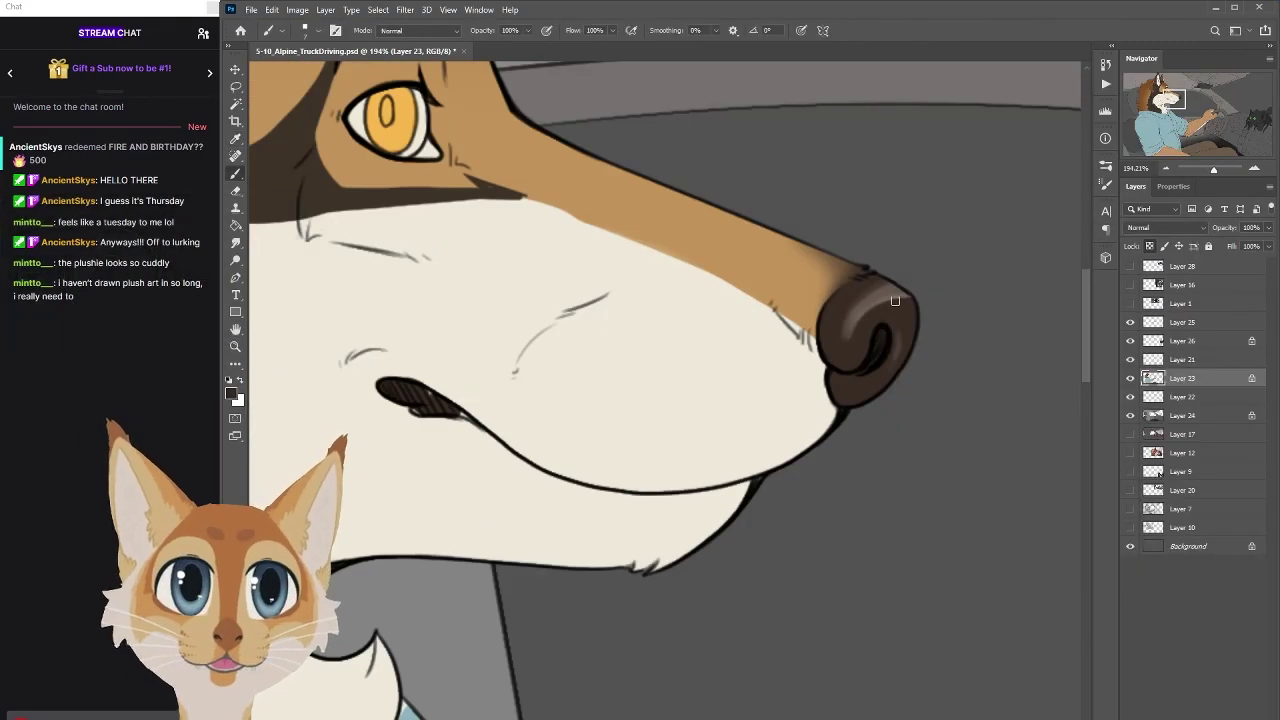
pyautogui.scroll(-3, 895, 300)
pyautogui.scroll(3, 780, 400)
pyautogui.scroll(-4, 780, 400)
pyautogui.scroll(3, 532, 423)
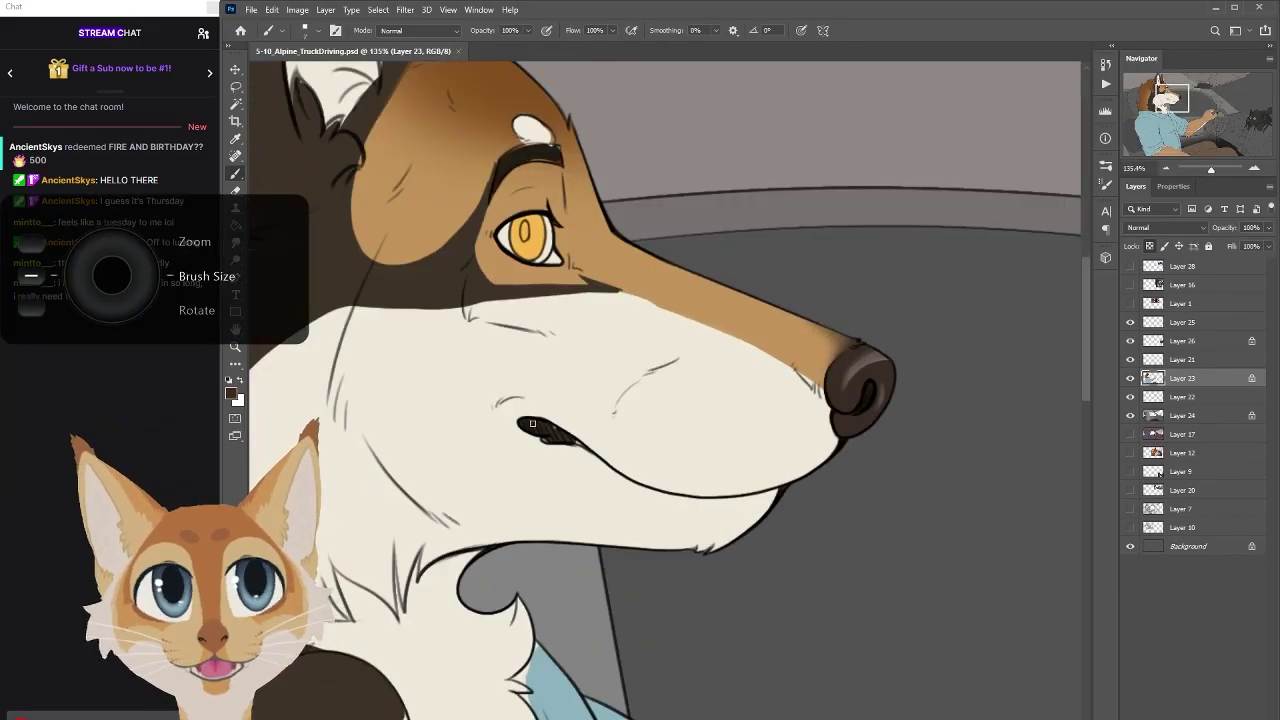
pyautogui.keyDown('alt'); pyautogui.click(556, 408); pyautogui.keyUp('alt')
pyautogui.scroll(-4, 561, 451)
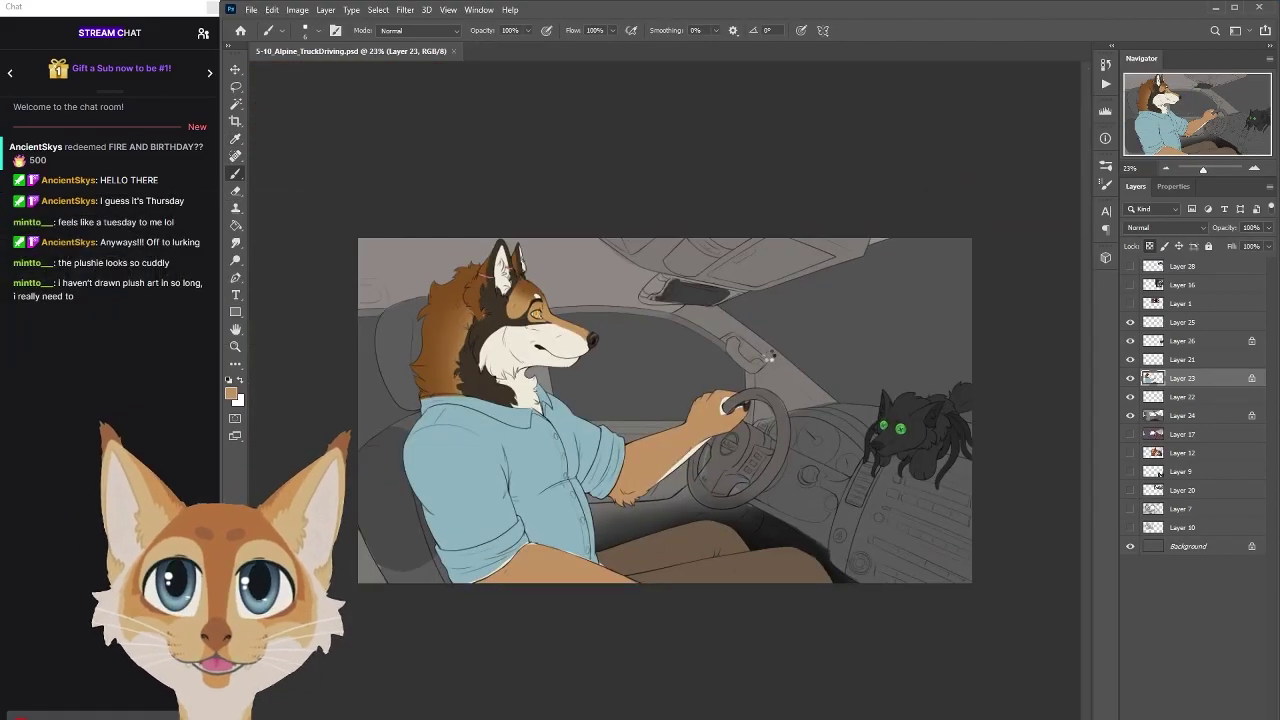
# Flip the canvas horizontally to check the drawing
pyautogui.press('h')
pyautogui.scroll(4, 752, 317)
pyautogui.scroll(2, 752, 317)
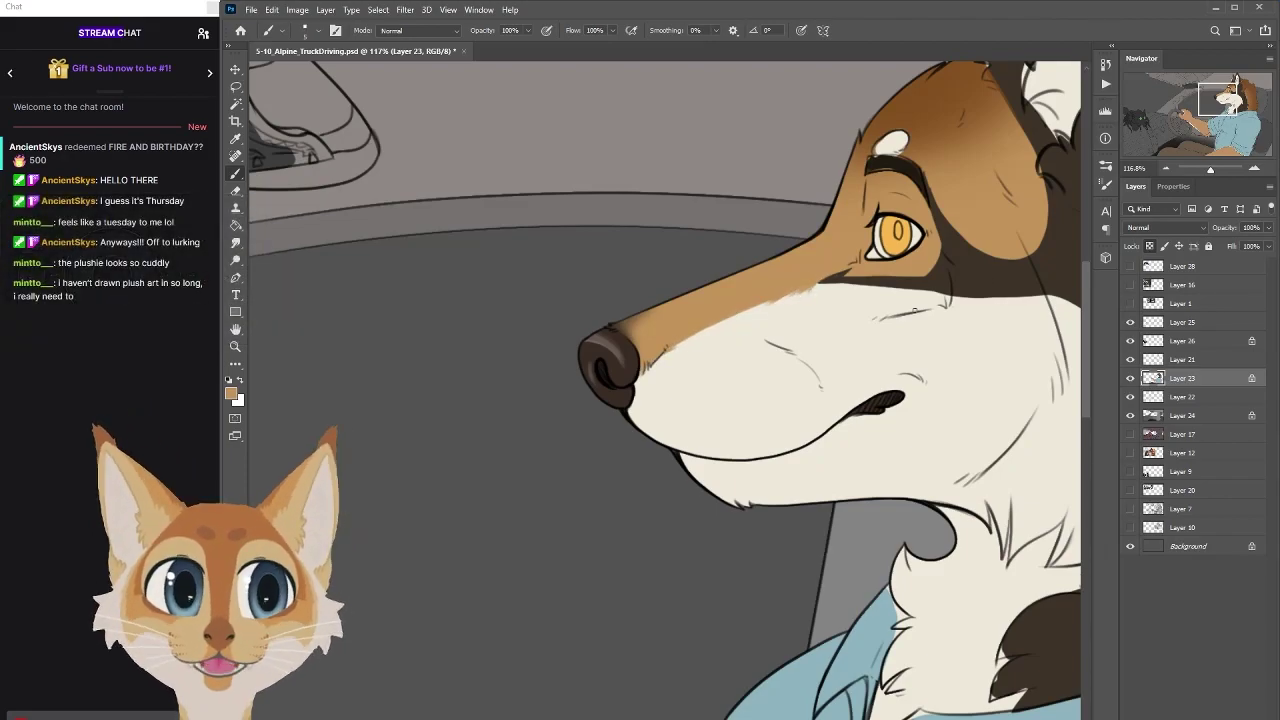
pyautogui.scroll(-4, 758, 303)
pyautogui.scroll(3, 758, 303)
pyautogui.scroll(-2, 735, 328)
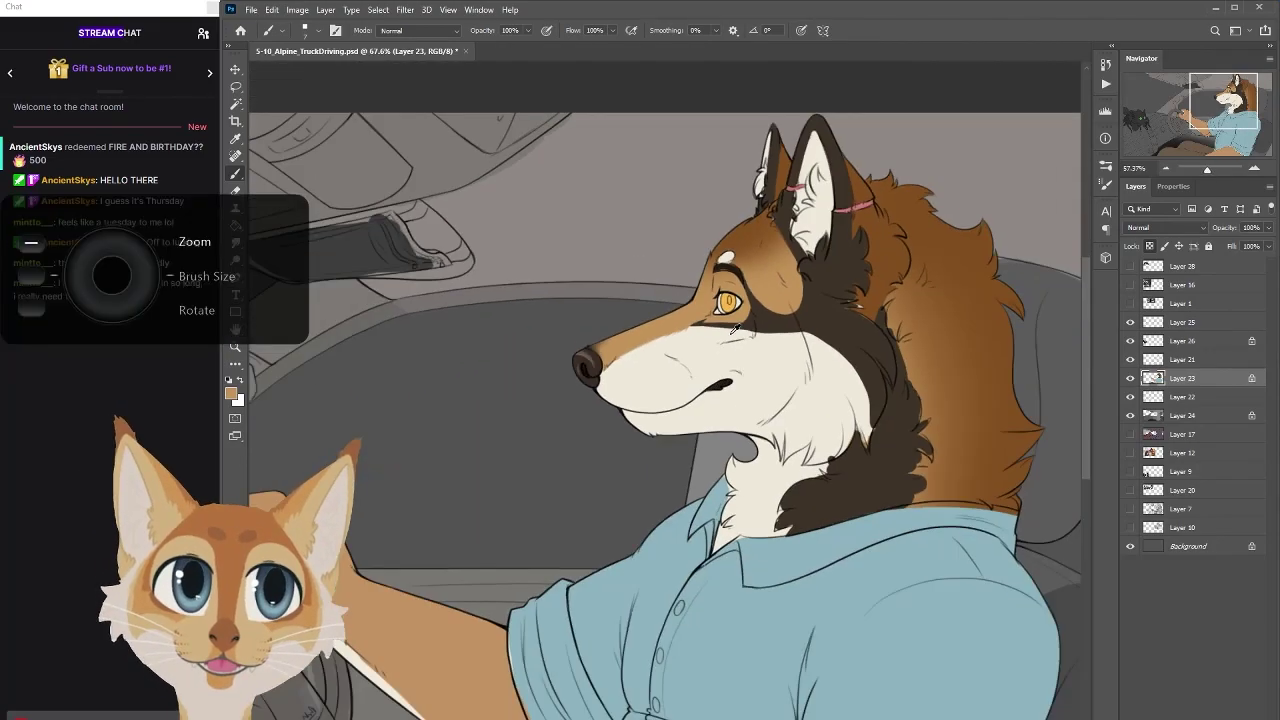
pyautogui.scroll(3, 735, 328)
pyautogui.scroll(1, 679, 299)
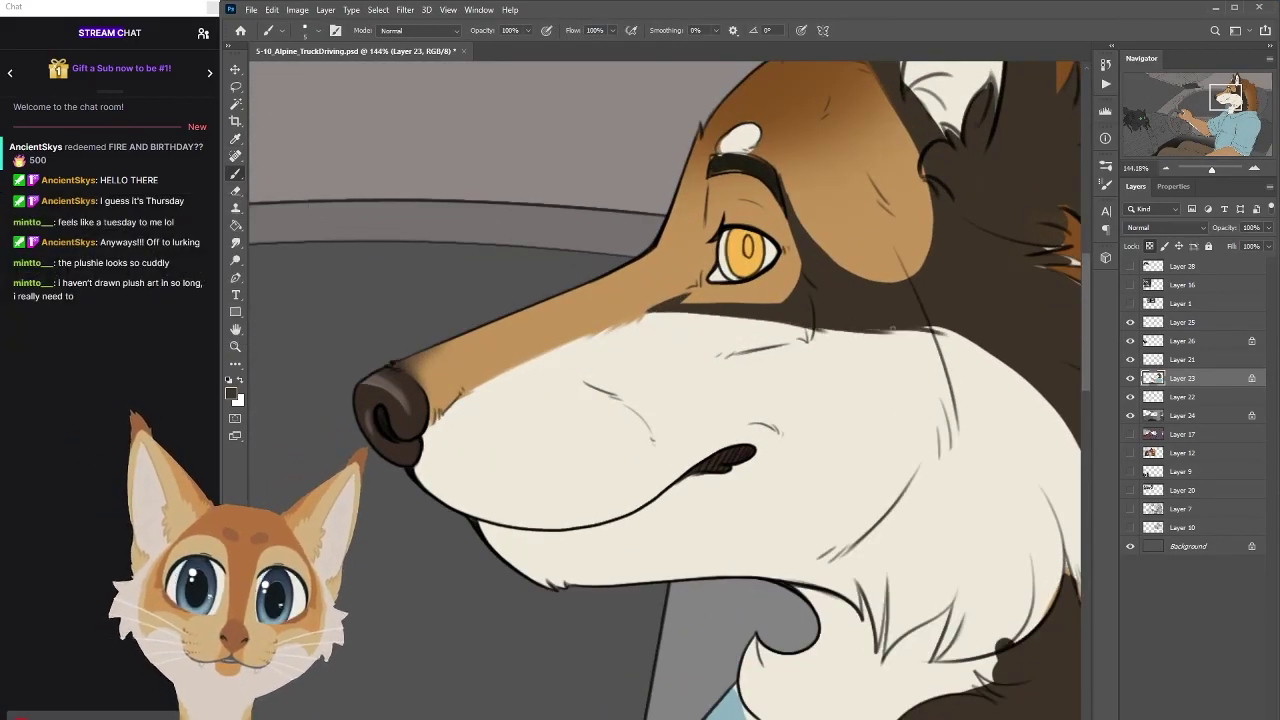
pyautogui.scroll(-1, 743, 329)
# Sample the tan fur near the eye and lighten the eyebrow's end with it
pyautogui.keyDown('alt'); pyautogui.click(743, 329); pyautogui.keyUp('alt')
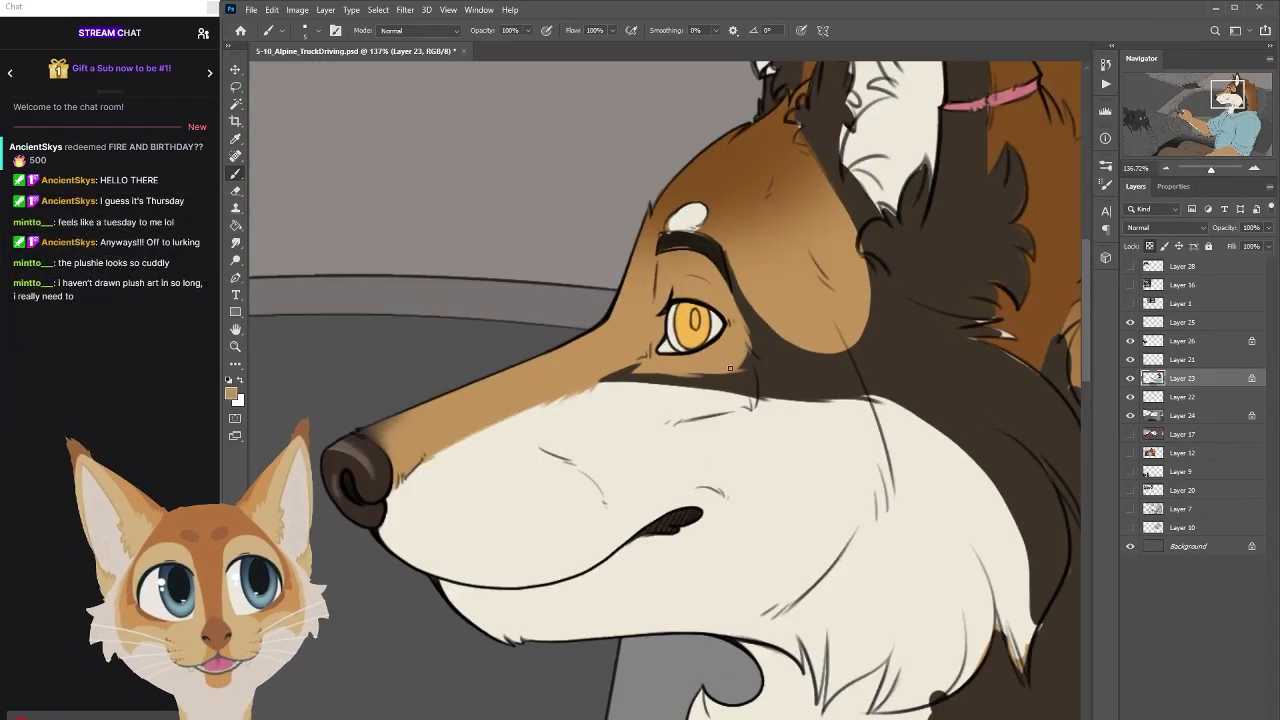
pyautogui.moveTo(733, 280); pyautogui.dragTo(726, 252)
pyautogui.scroll(-2, 725, 381)
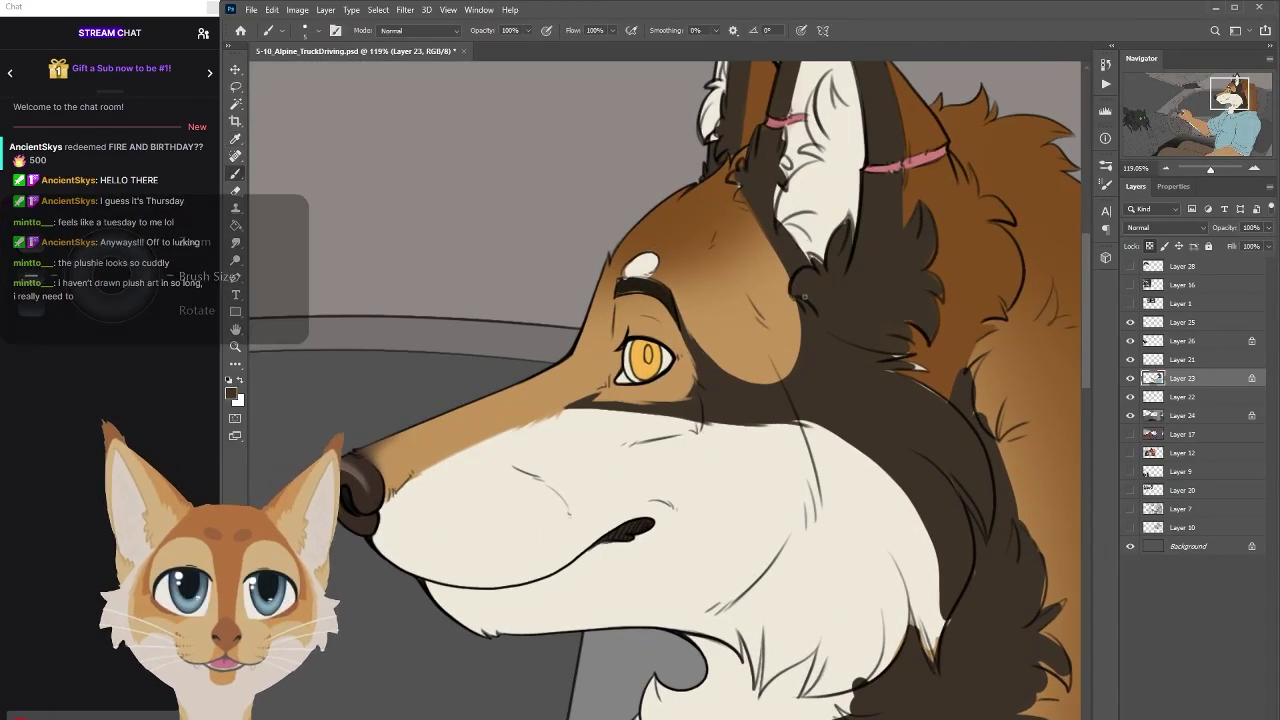
pyautogui.keyDown('alt'); pyautogui.click(736, 383); pyautogui.keyUp('alt')
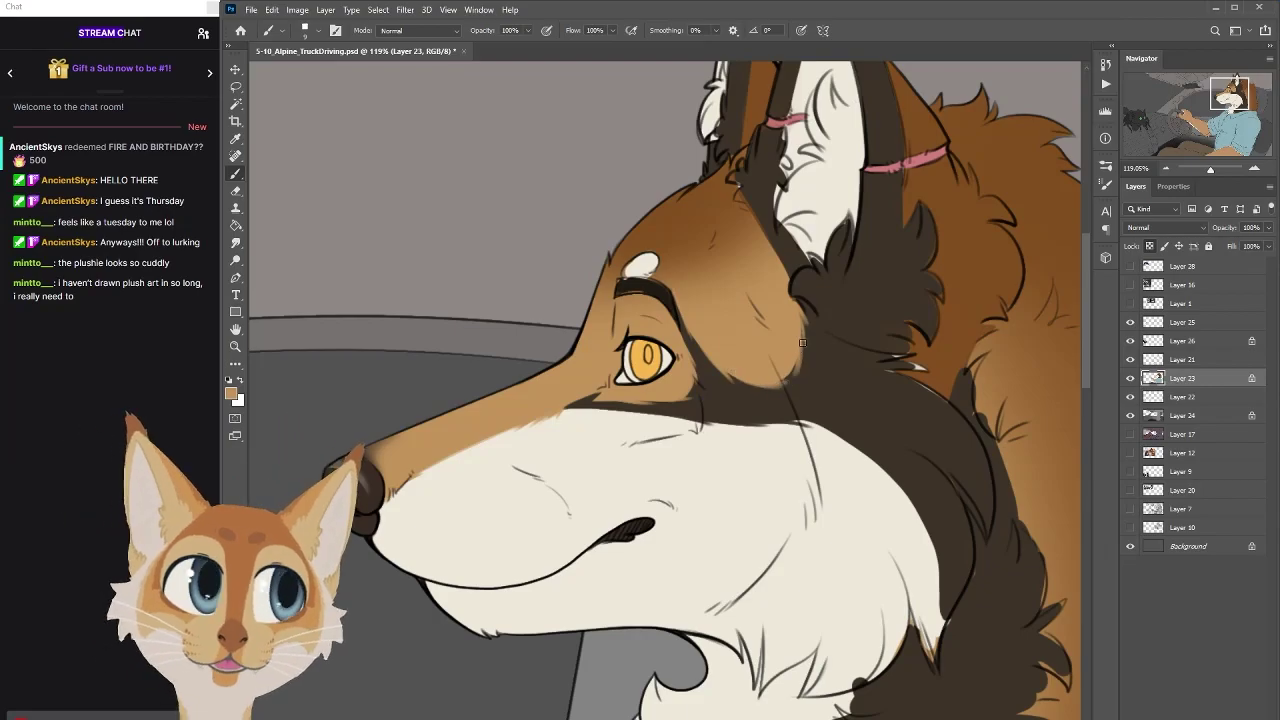
pyautogui.scroll(-1, 805, 341)
pyautogui.scroll(3, 760, 380)
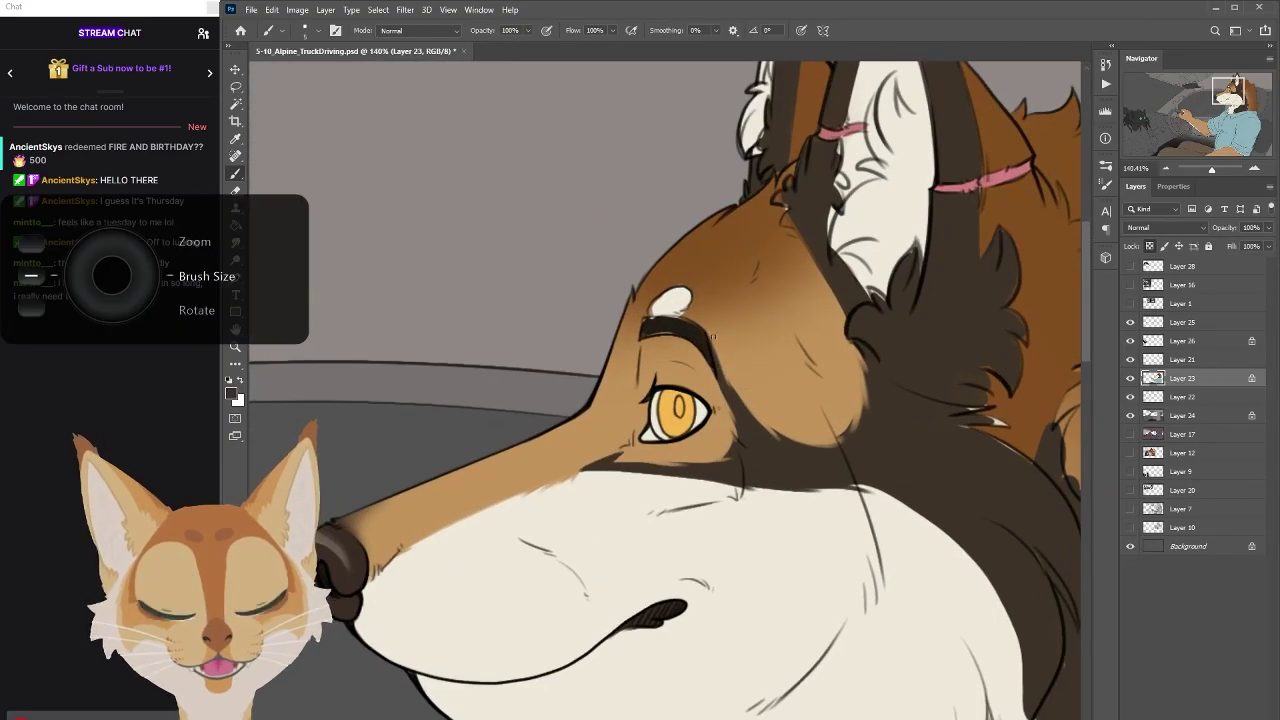
pyautogui.scroll(-5, 791, 453)
# Compare with the reference sheet and sample the pink eye-corner and white brow-spot colours
pyautogui.click(1131, 303)
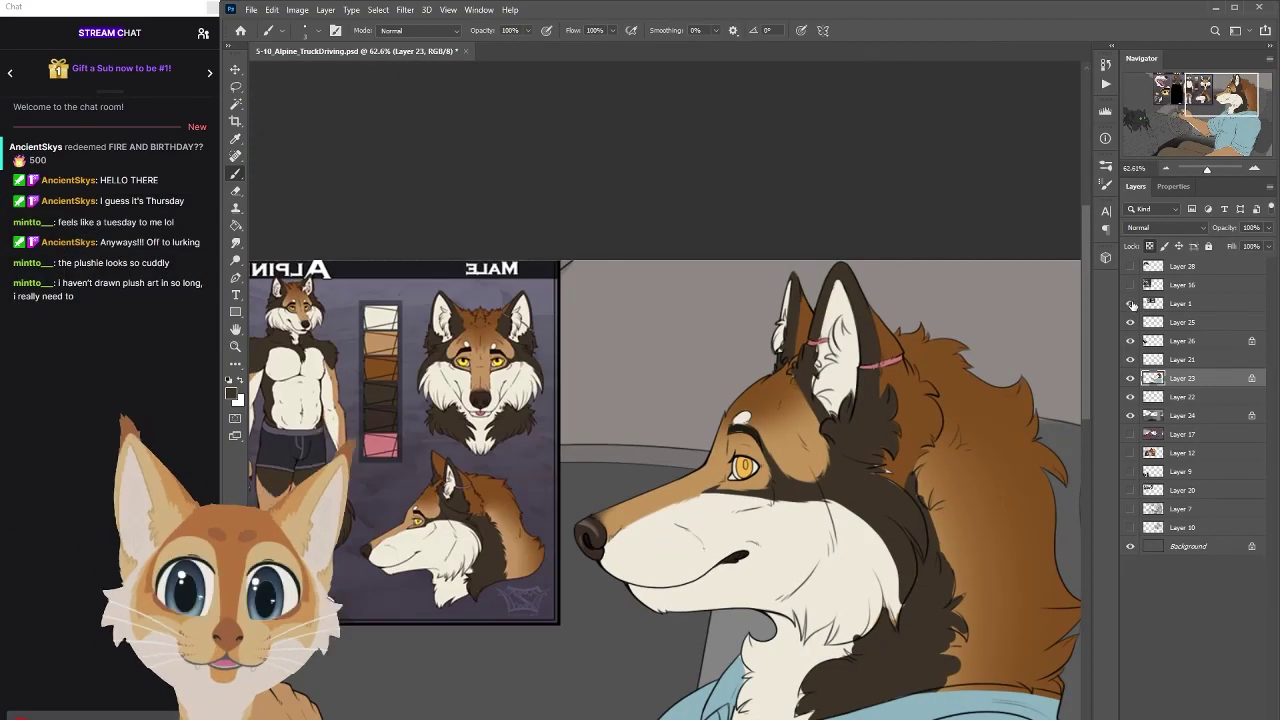
pyautogui.click(1131, 303)
pyautogui.scroll(5, 740, 465)
pyautogui.keyDown('alt'); pyautogui.click(708, 474); pyautogui.keyUp('alt')
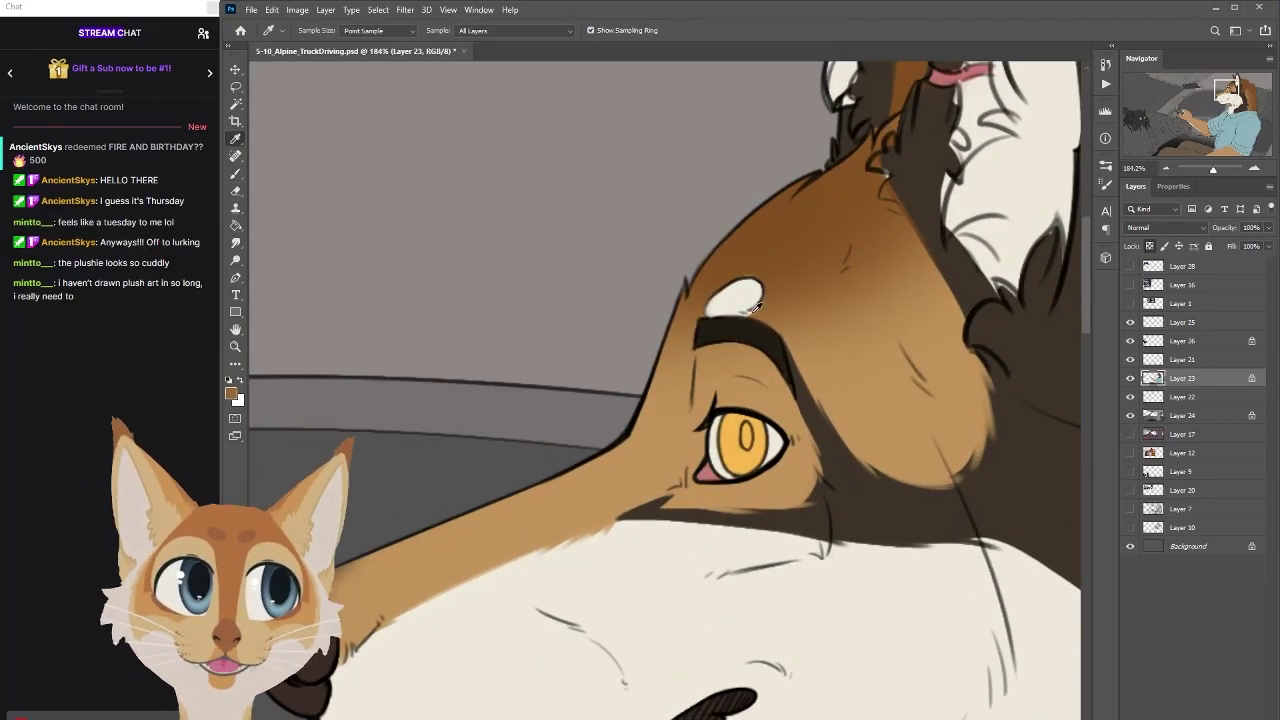
pyautogui.keyDown('alt'); pyautogui.click(726, 369); pyautogui.keyUp('alt')
pyautogui.scroll(-5, 729, 300)
pyautogui.scroll(5, 729, 261)
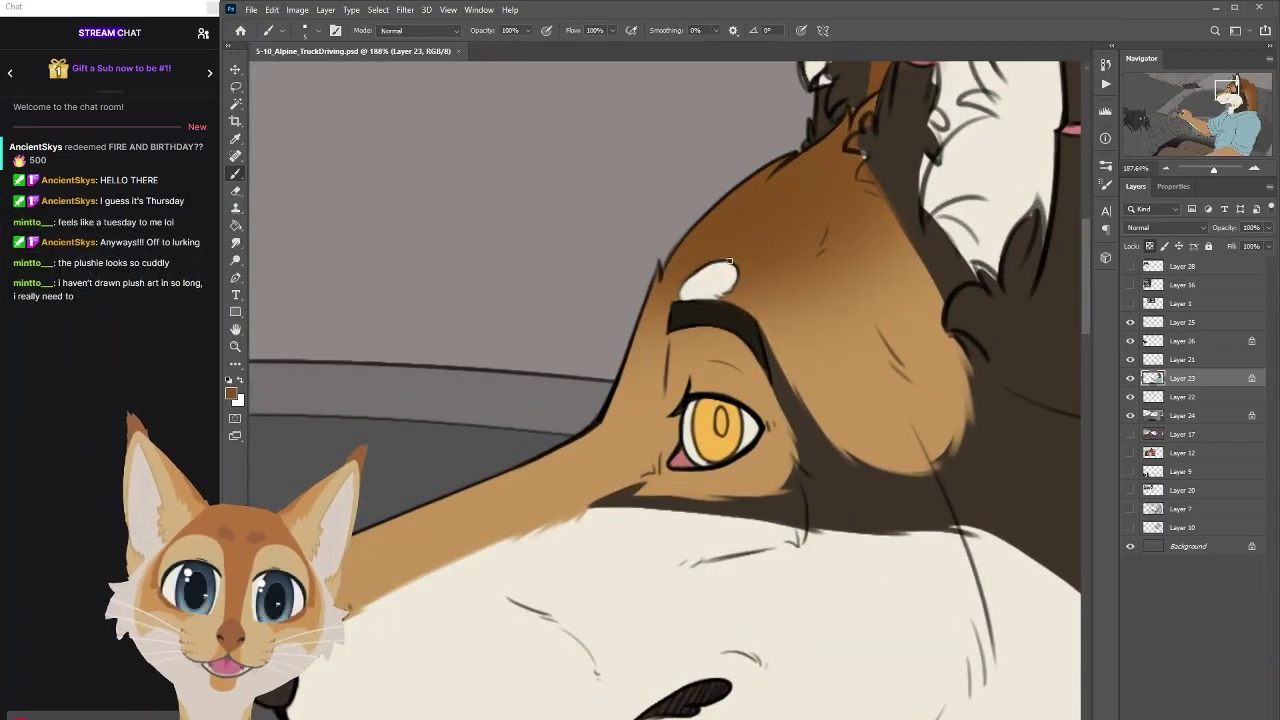
pyautogui.scroll(-5, 729, 261)
pyautogui.scroll(3, 729, 300)
# Show the reference sheet, pan to compare, and pick a brush for the iris
pyautogui.click(1131, 303)
pyautogui.press('w')
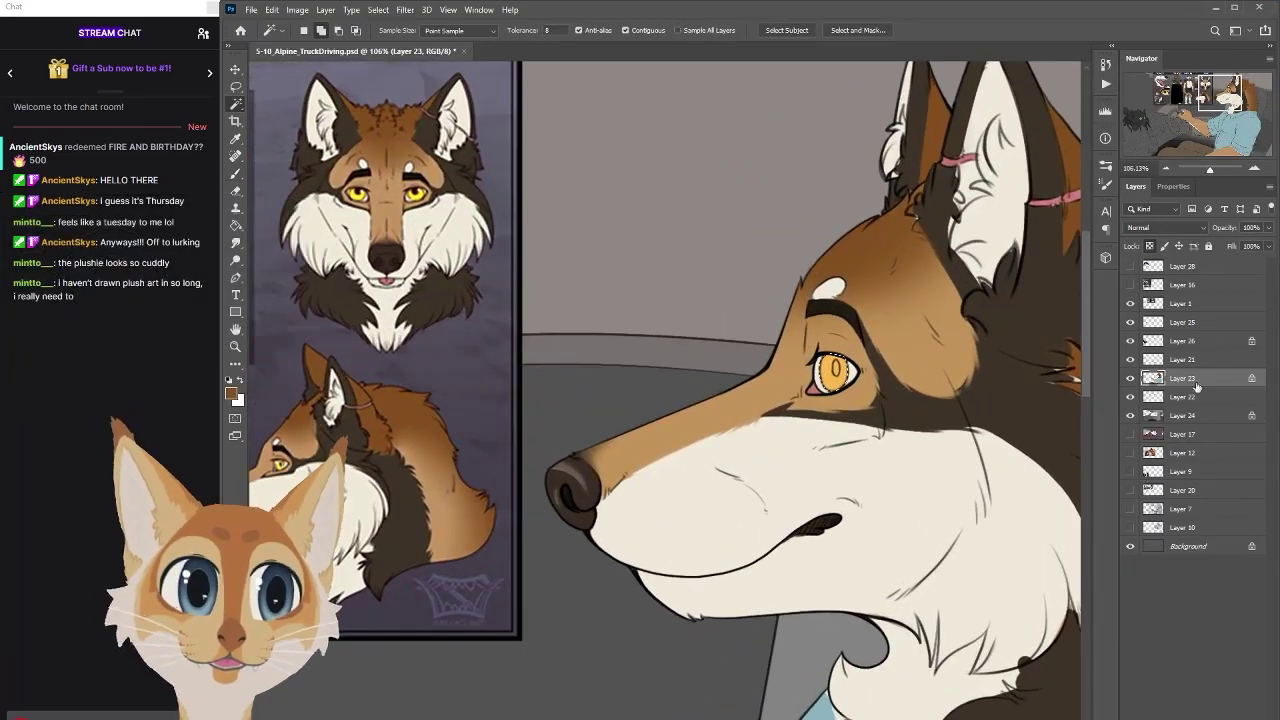
pyautogui.moveTo(760, 400)
pyautogui.mouseDown()
pyautogui.moveTo(1040, 400)
pyautogui.moveTo(803, 373)
pyautogui.mouseUp()
pyautogui.press('b')
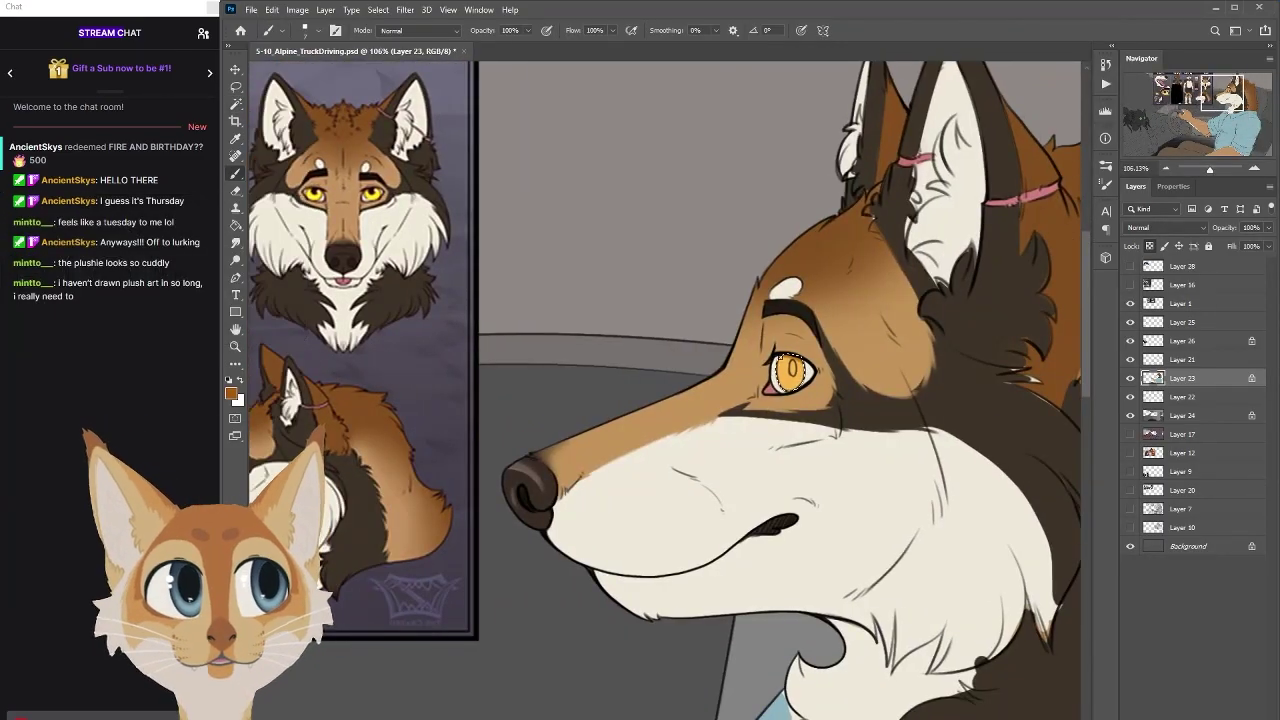
pyautogui.scroll(3, 790, 375)
pyautogui.click(1105, 165)
# Sample a lighter amber and a pale yellow from the eye for the iris gradient
pyautogui.press('i')
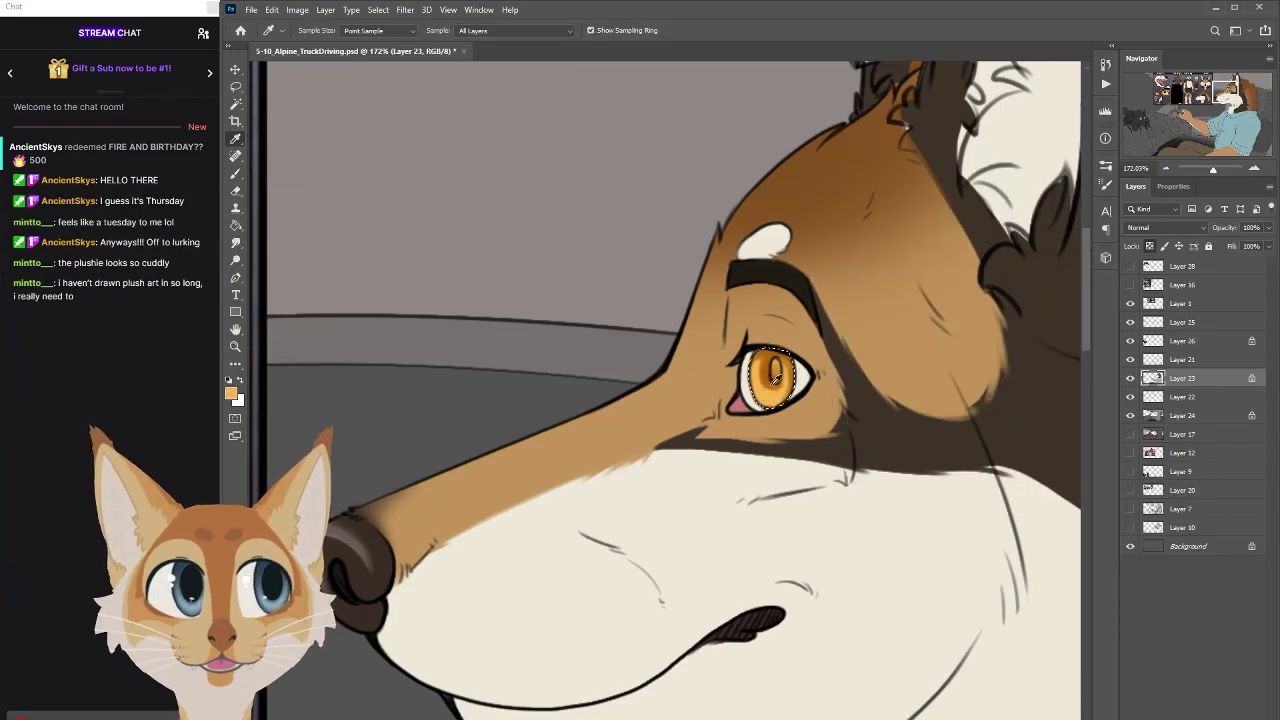
pyautogui.click(770, 376)
pyautogui.press('b')
pyautogui.moveTo(930, 697); pyautogui.dragTo(872, 694)
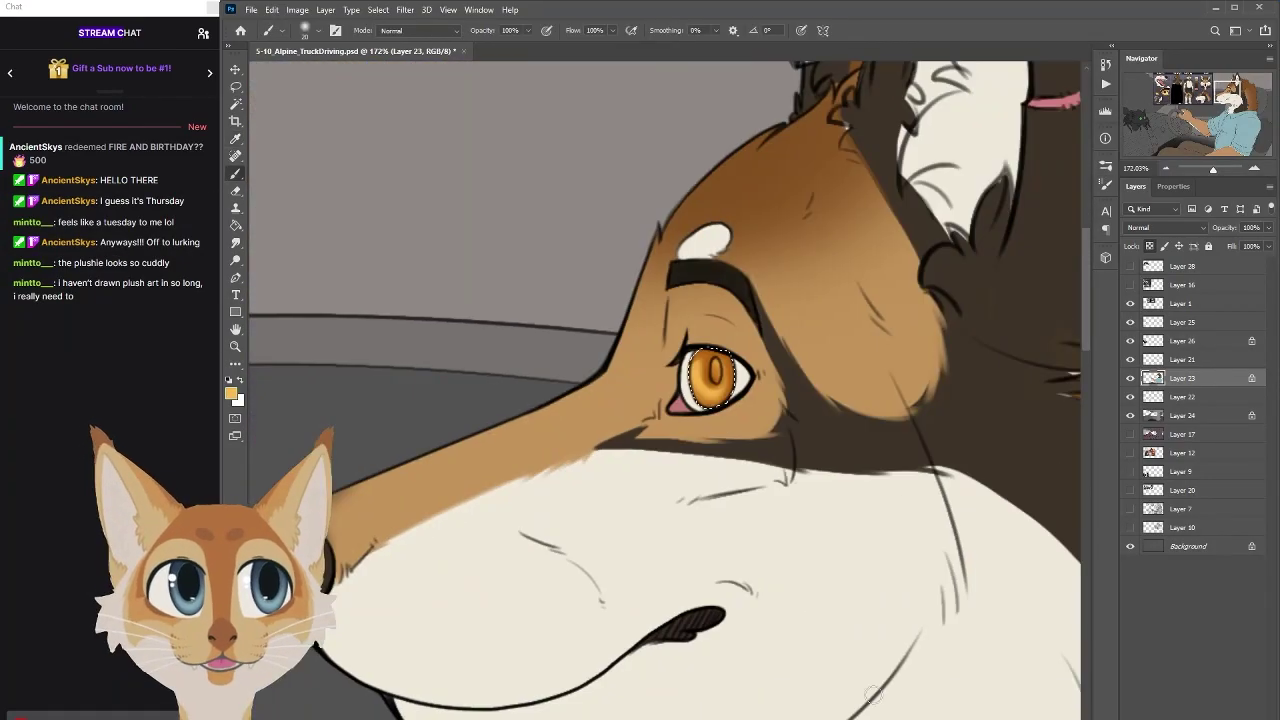
pyautogui.scroll(-5, 710, 372)
pyautogui.scroll(5, 700, 380)
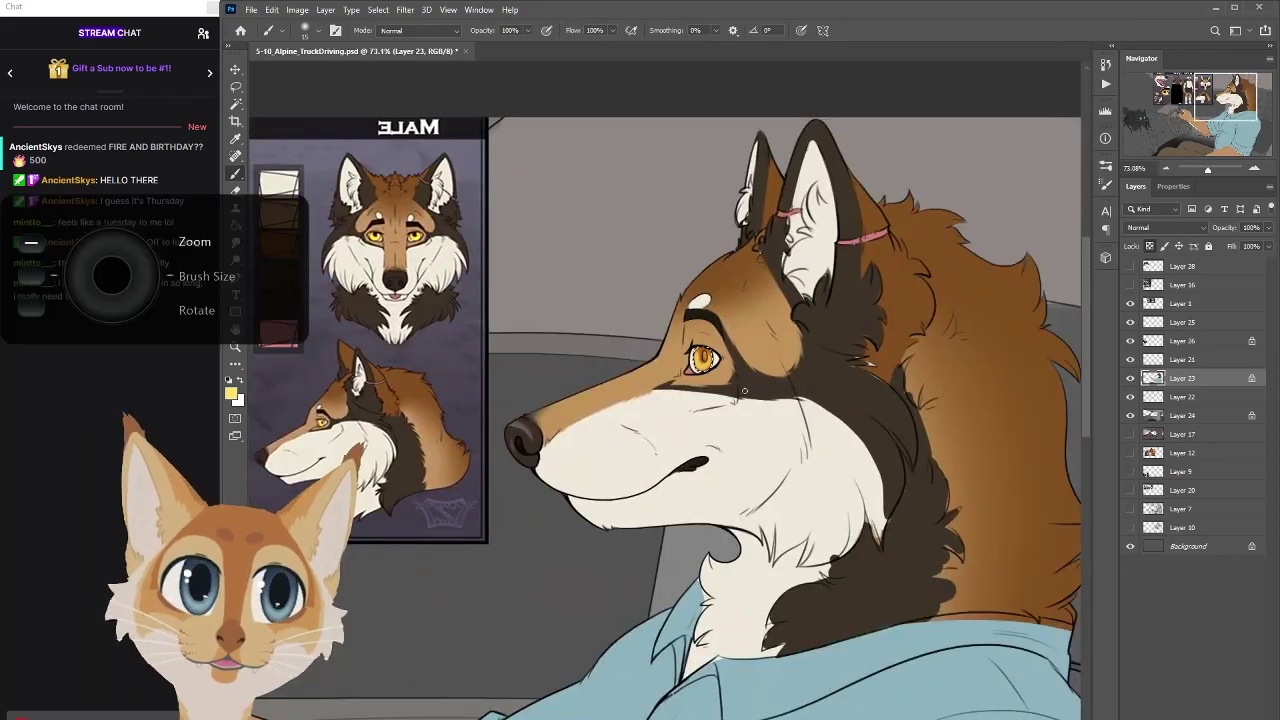
pyautogui.keyDown('alt'); pyautogui.click(696, 391); pyautogui.keyUp('alt')
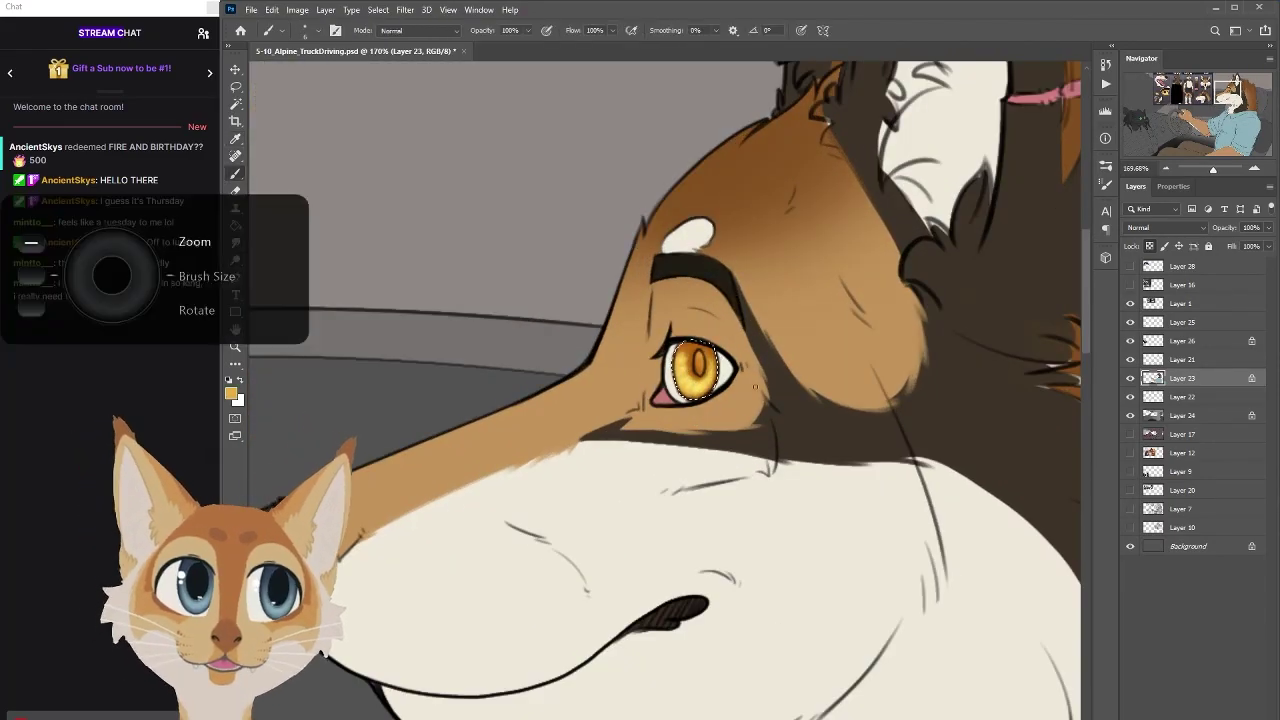
pyautogui.scroll(-5, 724, 337)
pyautogui.scroll(5, 724, 337)
# Choose a brown for the pupil area and make Layer 21 the working layer
pyautogui.click(690, 428)
pyautogui.press('Return')
pyautogui.scroll(-5, 690, 428)
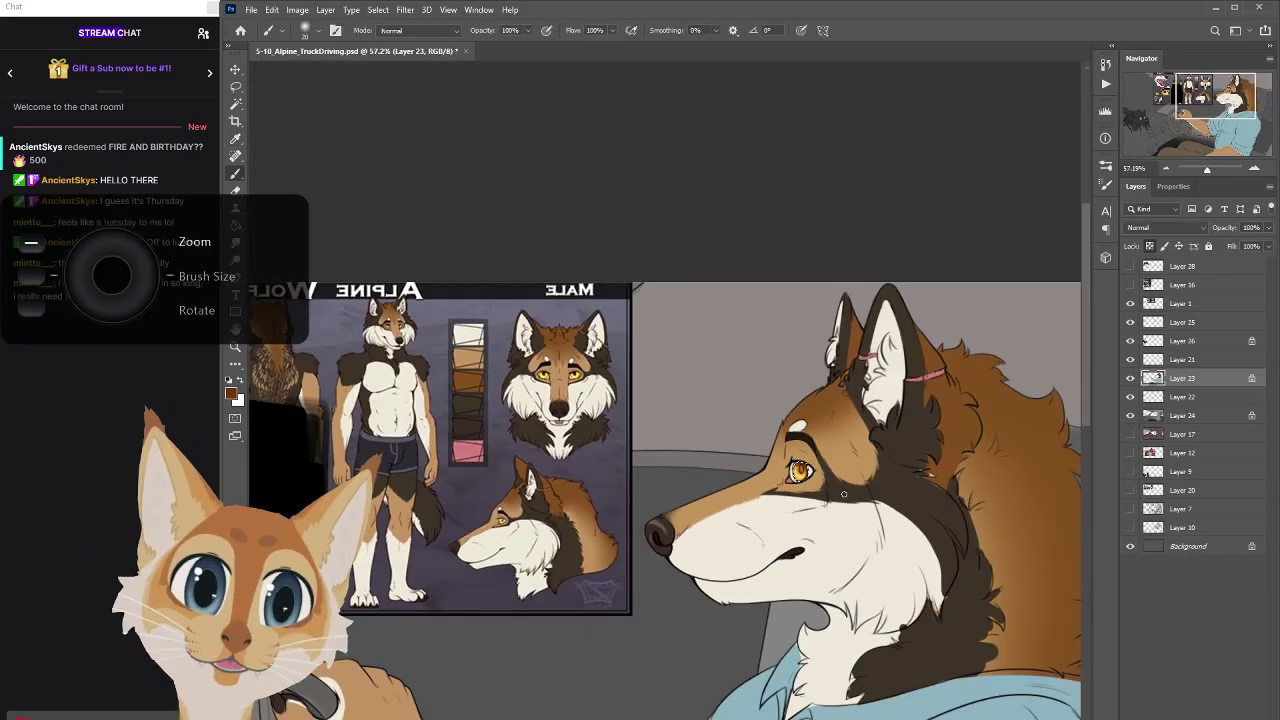
pyautogui.scroll(5, 690, 428)
pyautogui.scroll(2, 793, 327)
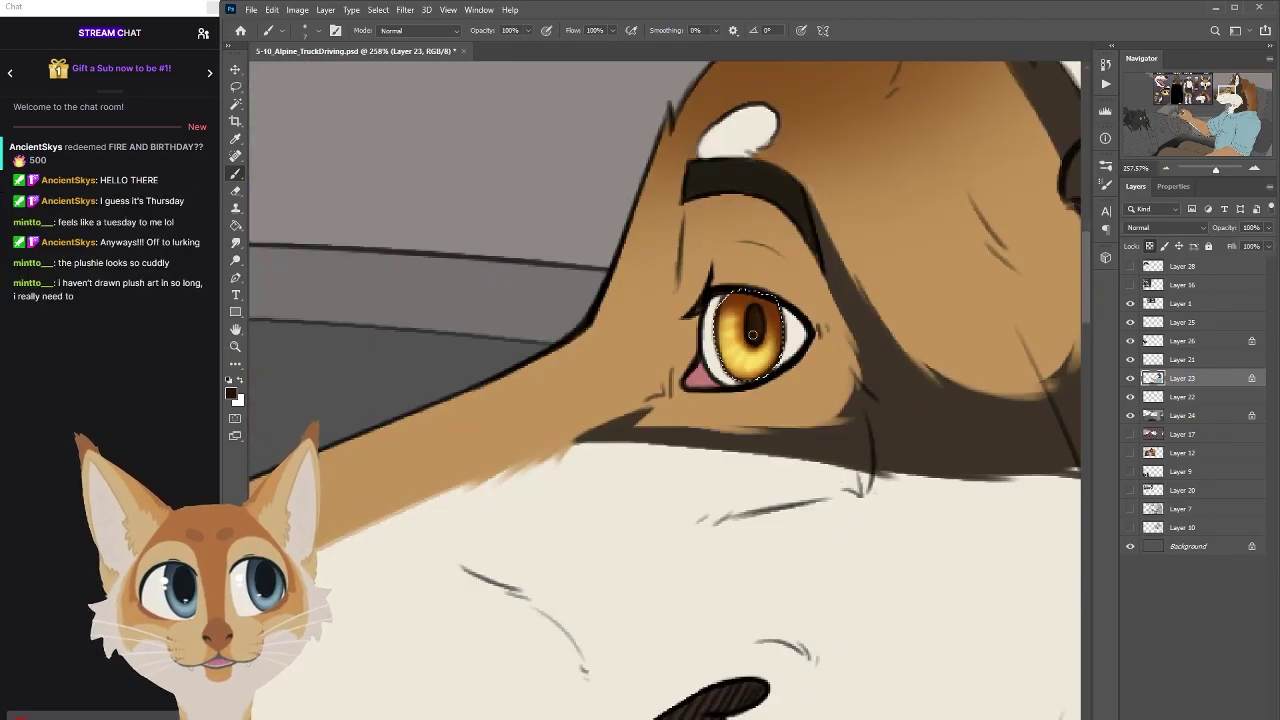
pyautogui.scroll(-5, 793, 327)
pyautogui.scroll(4, 731, 417)
pyautogui.hotkey('alt', ']')
# Switch to white and add a new empty layer positioned above Layer 21
pyautogui.press('x')
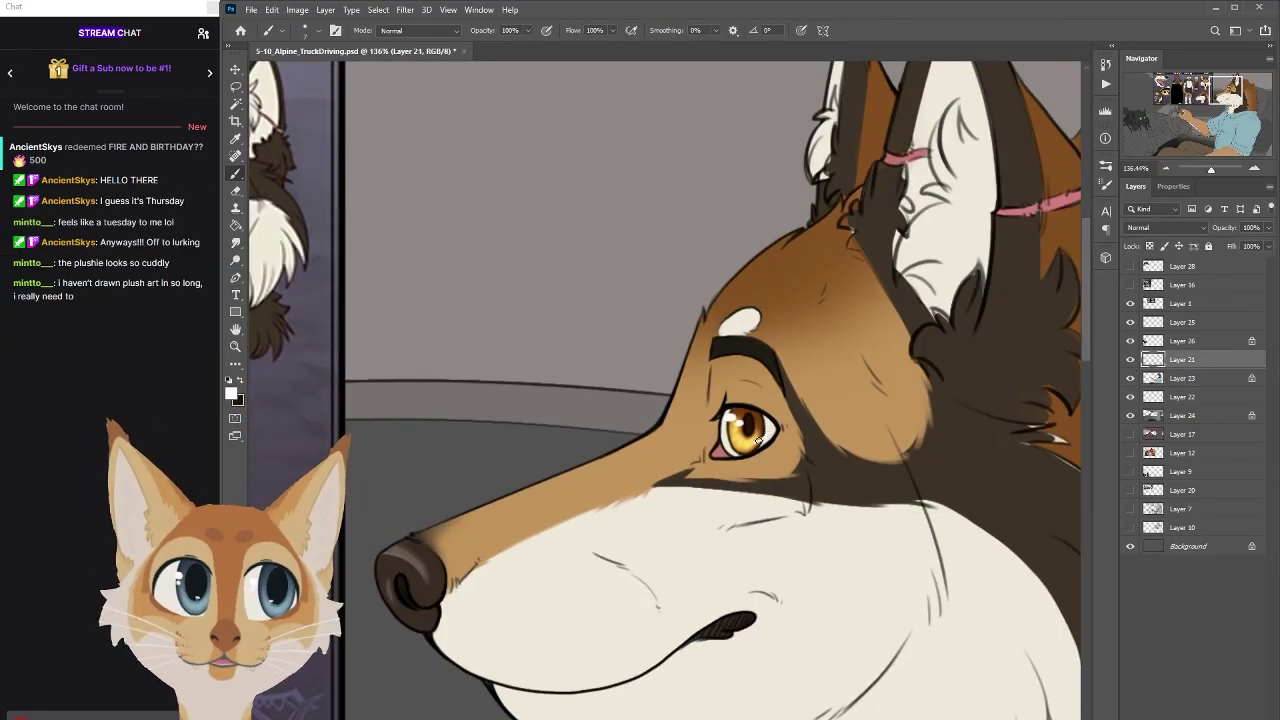
pyautogui.scroll(-4, 758, 441)
pyautogui.hotkey('ctrl', 'shift', 'alt', 'n')
pyautogui.scroll(4, 813, 397)
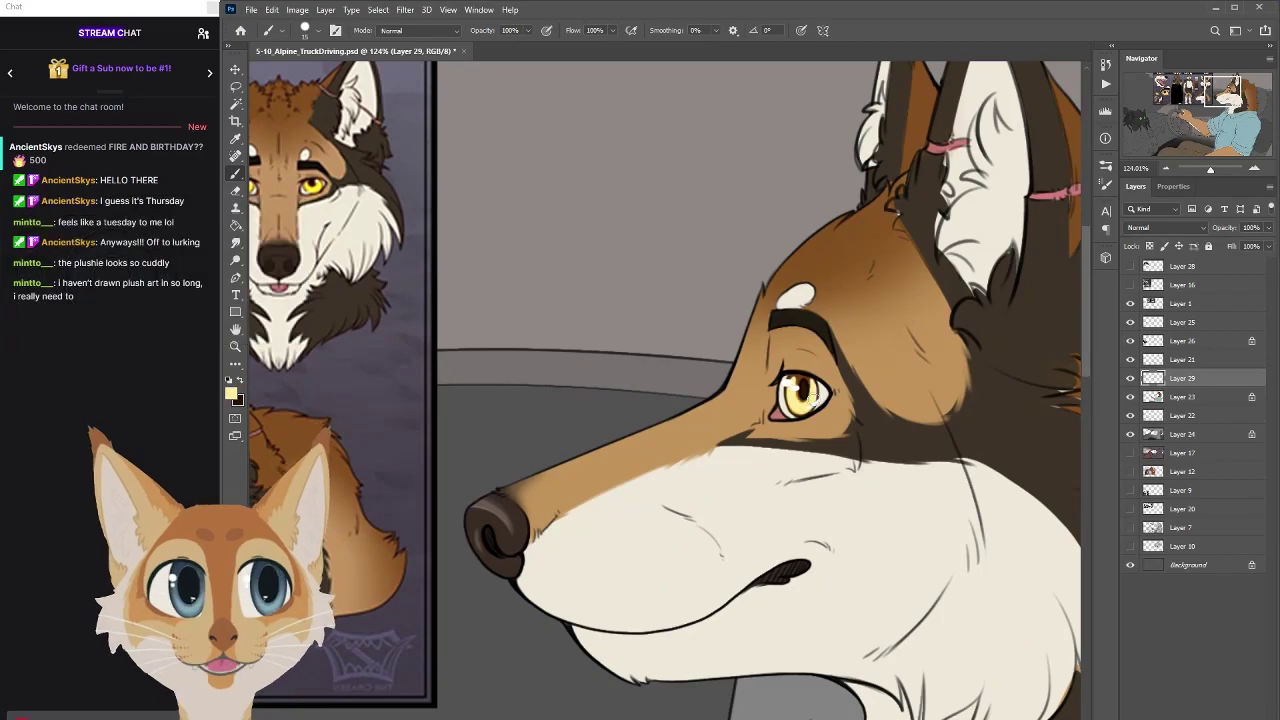
pyautogui.hotkey('alt', 't')
pyautogui.press('b')
pyautogui.press('Right')
pyautogui.press('g')
pyautogui.press('Escape')
# Set a Gaussian Blur radius on the new layer
pyautogui.hotkey('ctrl', ']')
pyautogui.hotkey('alt', 't')
pyautogui.press('b')
pyautogui.press('Right')
pyautogui.press('g')
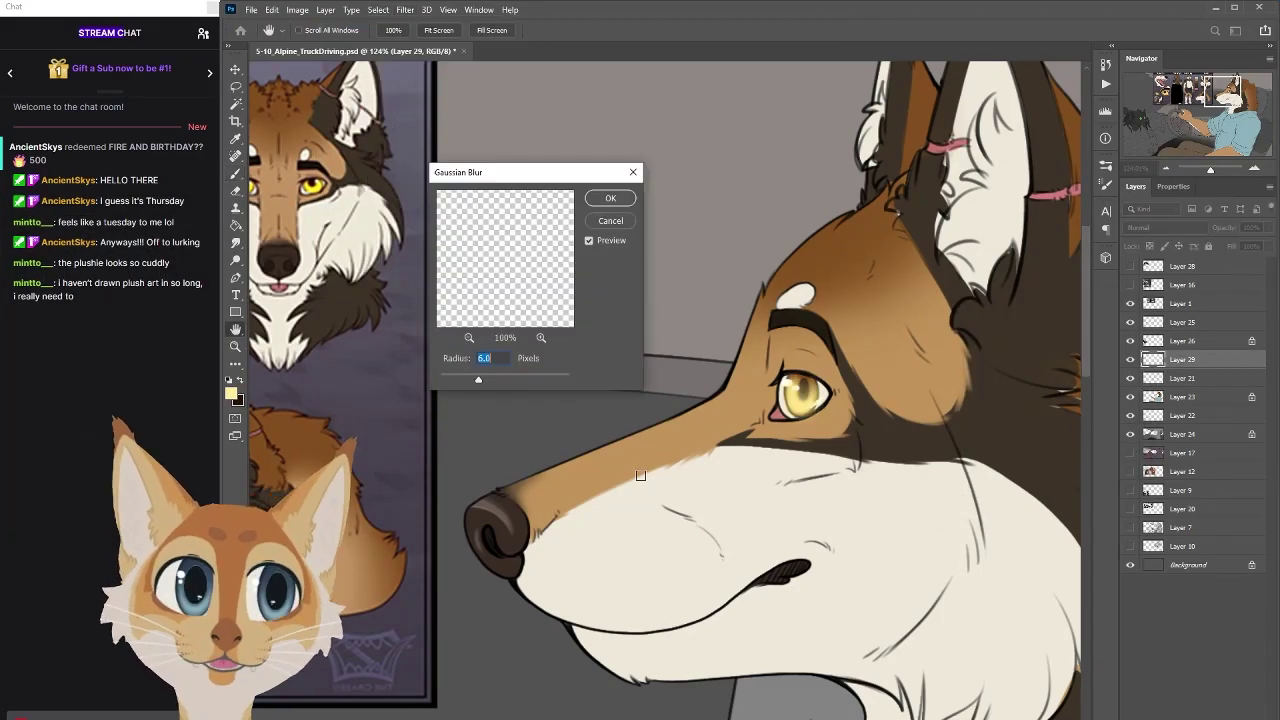
pyautogui.press('Escape')
pyautogui.press('b')
# Set the new layer to Vivid Light blending and make the brush much smaller
pyautogui.click(1160, 227)
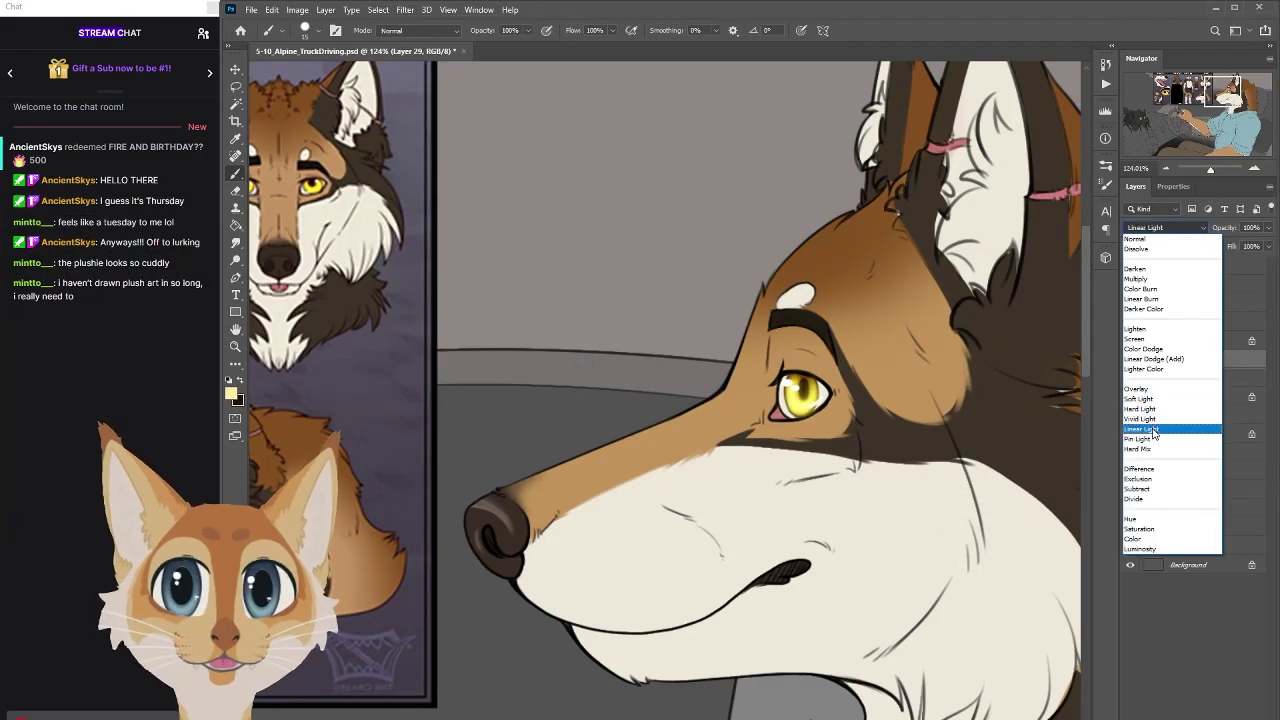
pyautogui.click(1145, 421)
pyautogui.scroll(-3, 808, 280)
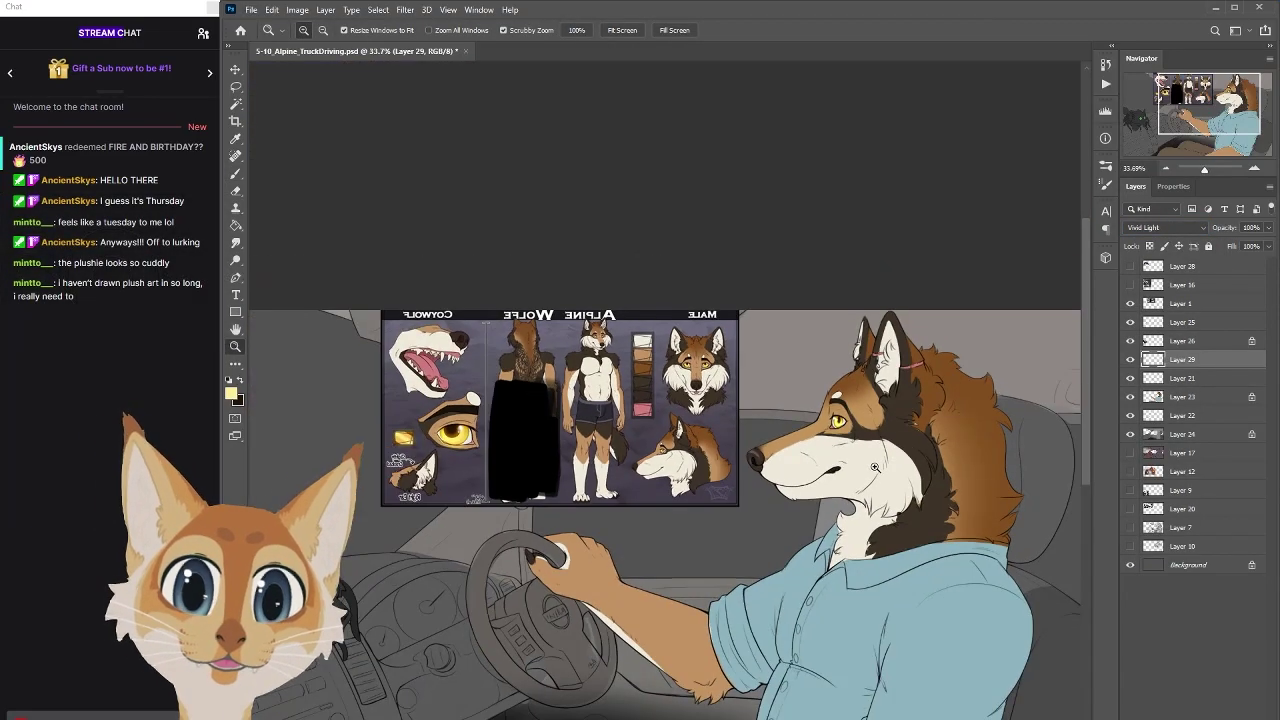
pyautogui.scroll(5, 808, 280)
pyautogui.press('[')
pyautogui.press('[')
pyautogui.press('[')
pyautogui.press('[')
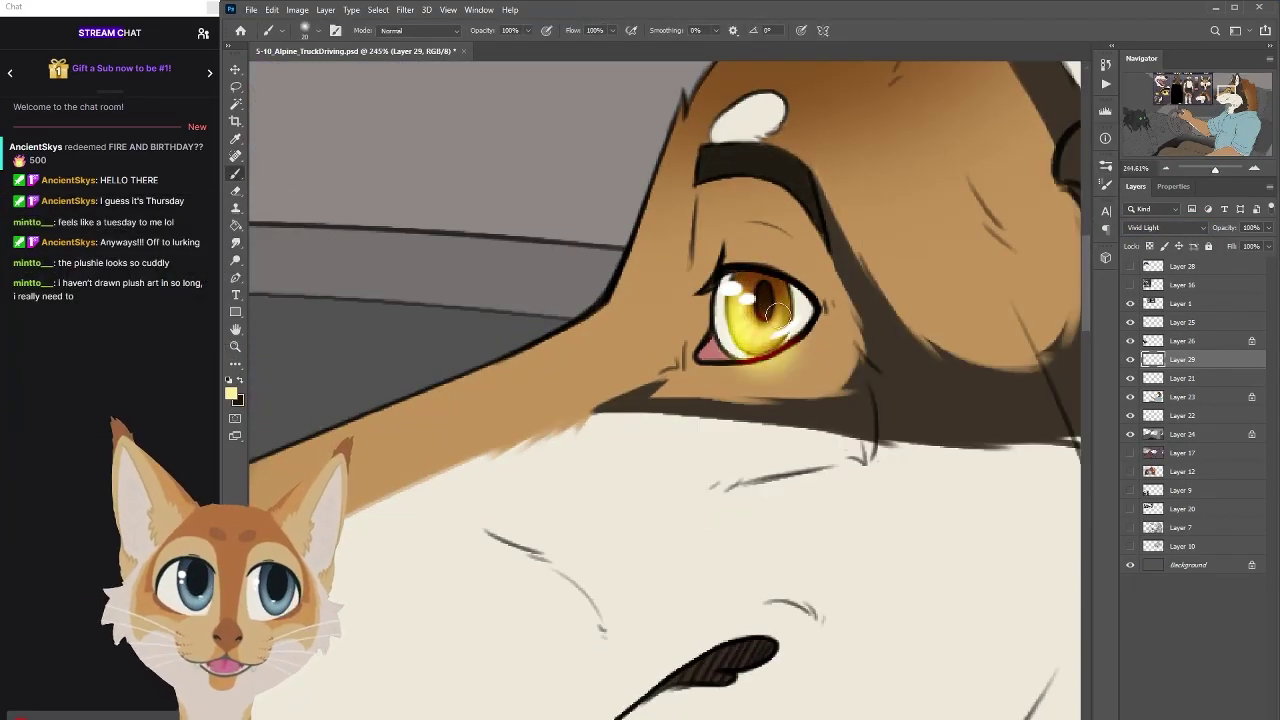
pyautogui.scroll(-3, 885, 303)
pyautogui.scroll(3, 885, 303)
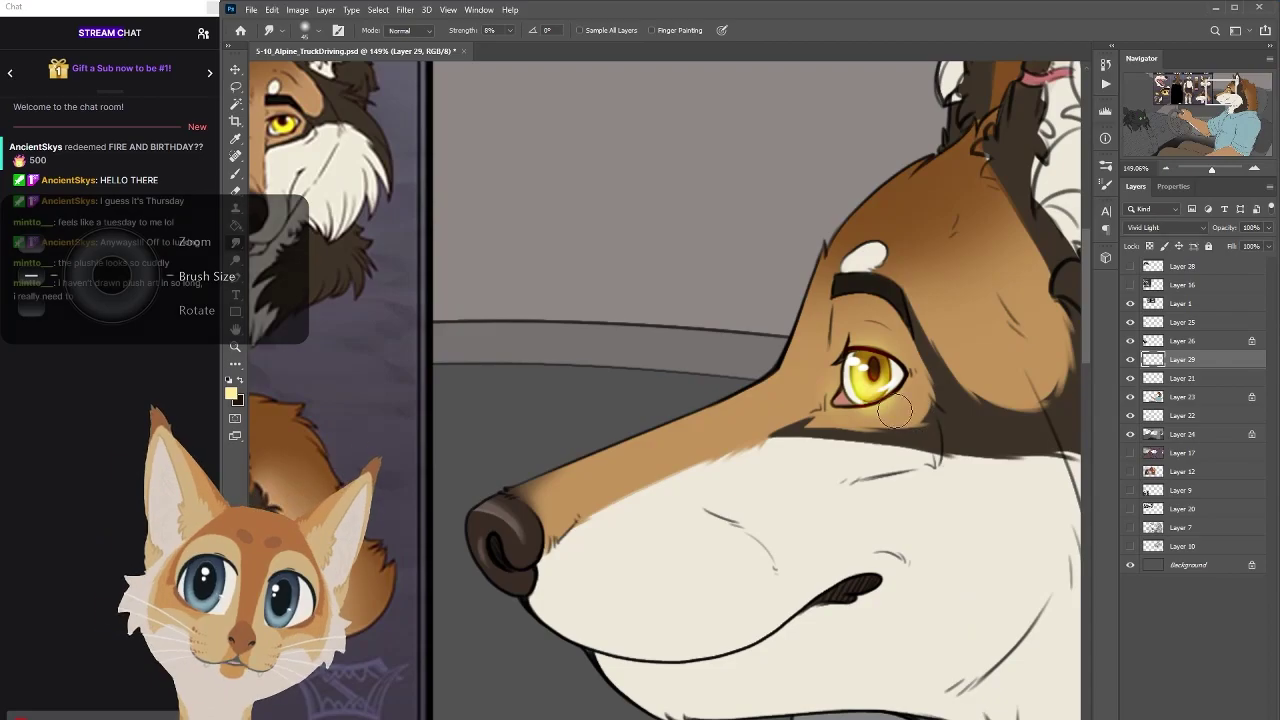
pyautogui.scroll(-3, 700, 280)
pyautogui.scroll(3, 621, 238)
pyautogui.scroll(-3, 621, 238)
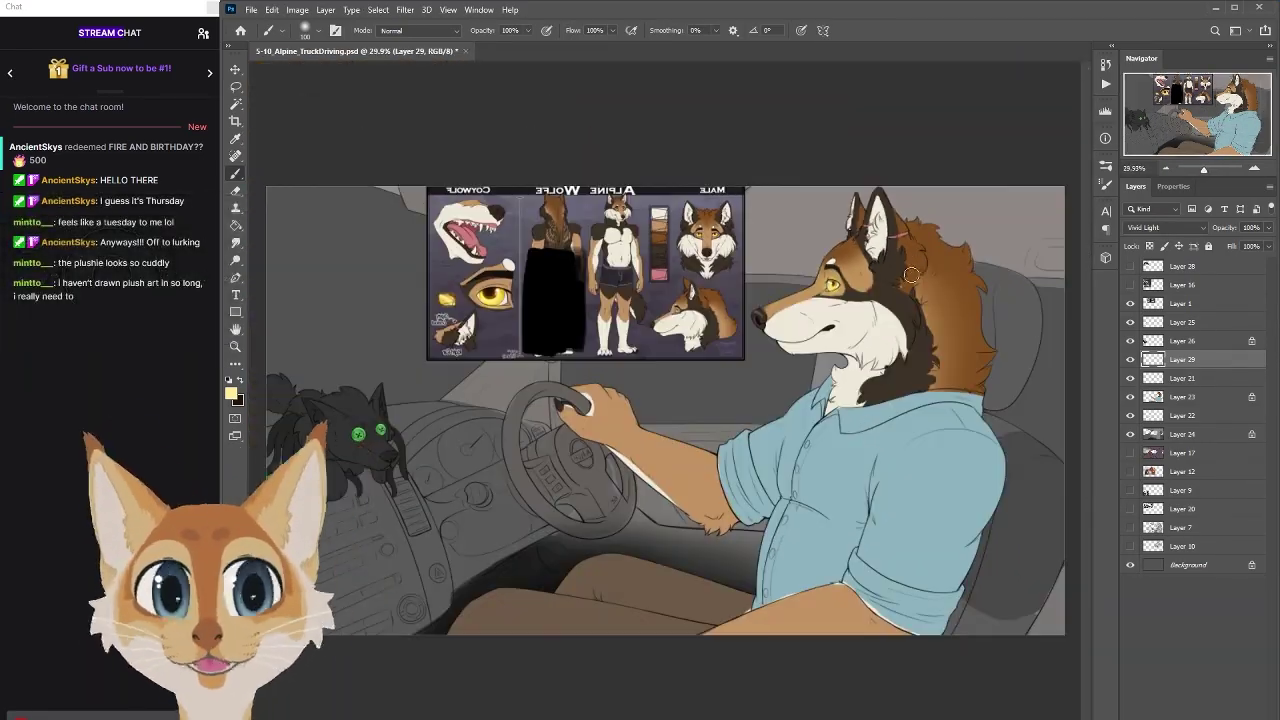
pyautogui.scroll(3, 757, 271)
pyautogui.scroll(-3, 900, 280)
# Pick a brush preset, sample the dark brown hair and shade the head, checking it mirrored
pyautogui.rightClick(845, 150)
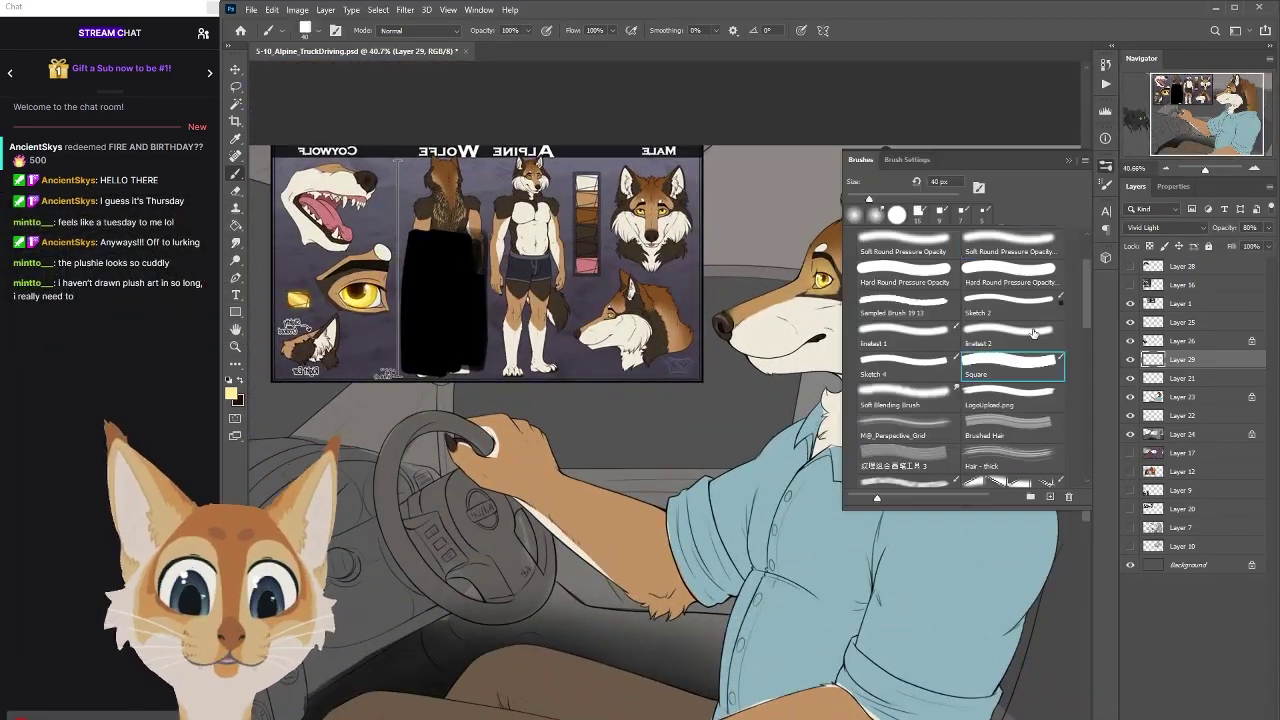
pyautogui.click(1182, 397)
pyautogui.scroll(5, 659, 289)
pyautogui.keyDown('alt'); pyautogui.click(684, 326); pyautogui.keyUp('alt')
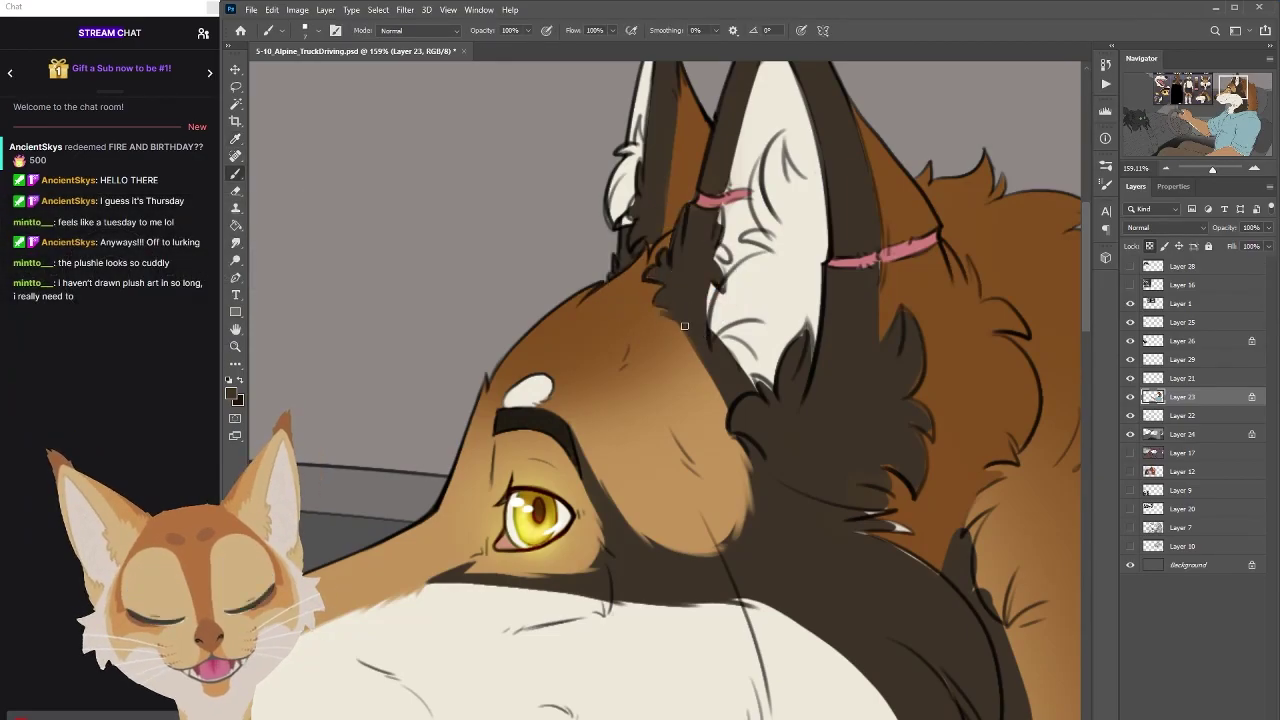
pyautogui.scroll(-3, 701, 356)
pyautogui.scroll(3, 722, 217)
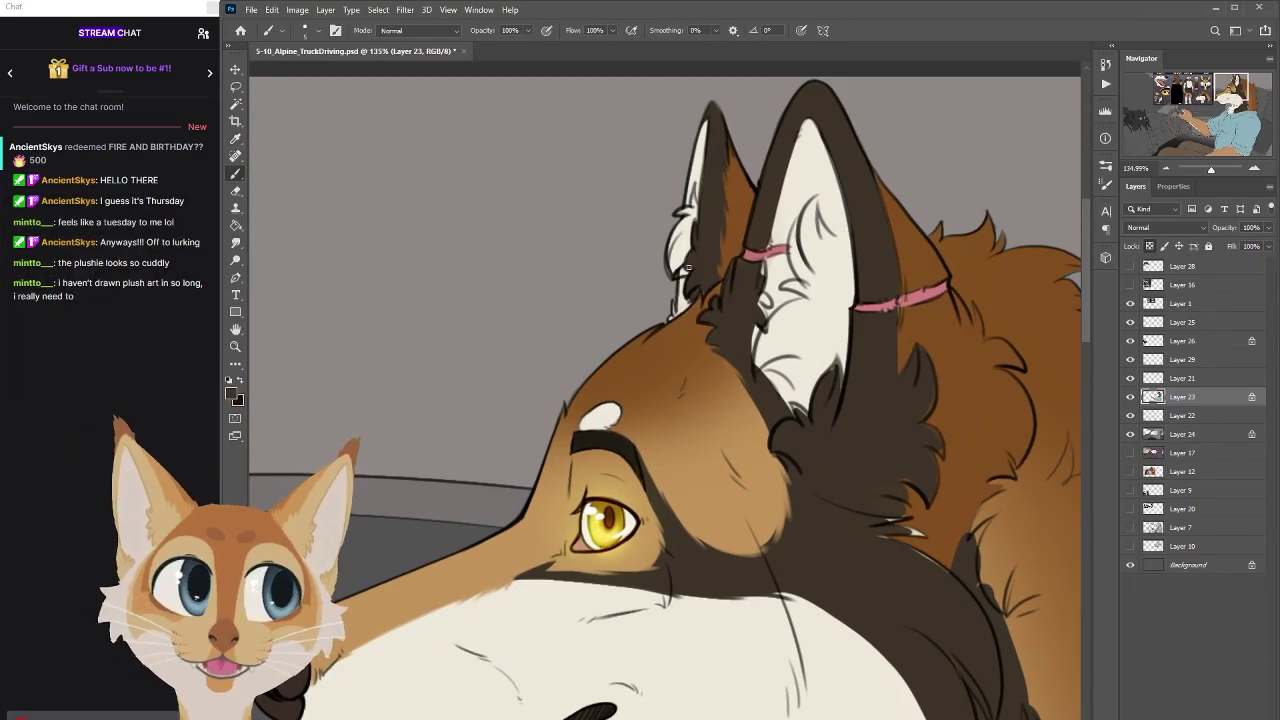
pyautogui.press('h')
# Sample brown and cream fur colours and shade the mane and neck ruff with them
pyautogui.scroll(-1, 790, 298)
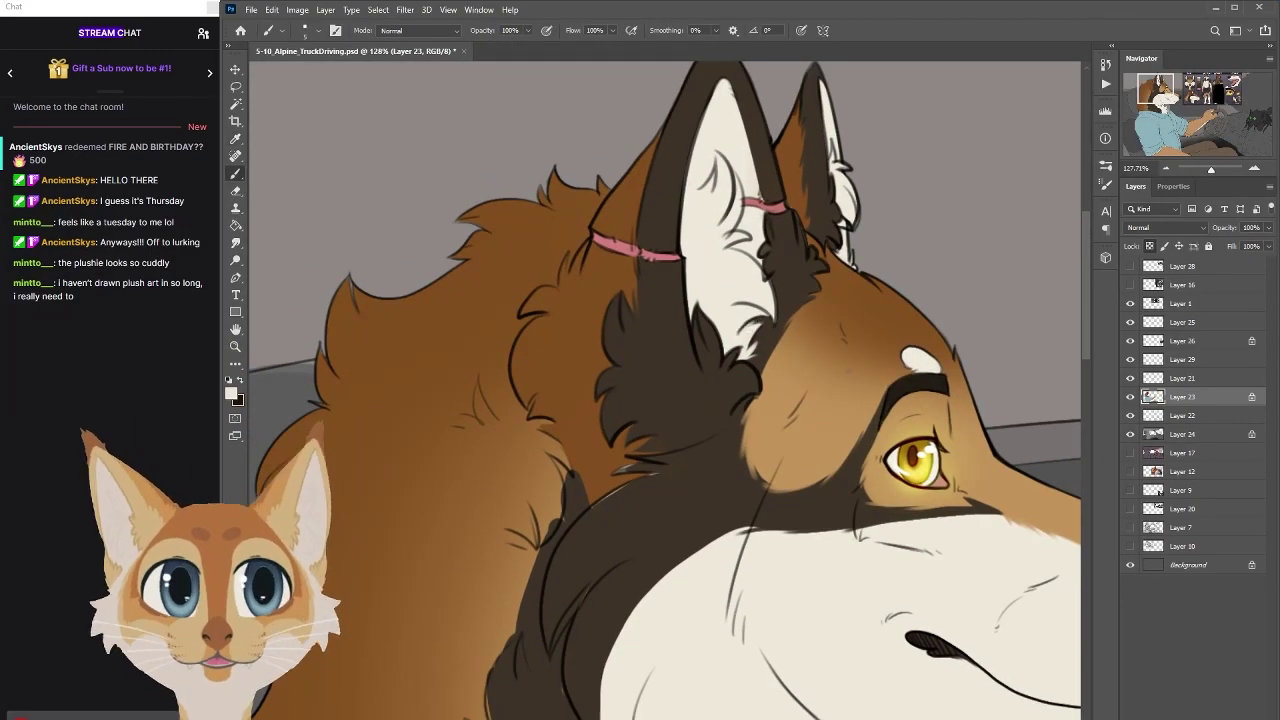
pyautogui.scroll(-5, 760, 250)
pyautogui.scroll(-6, 746, 189)
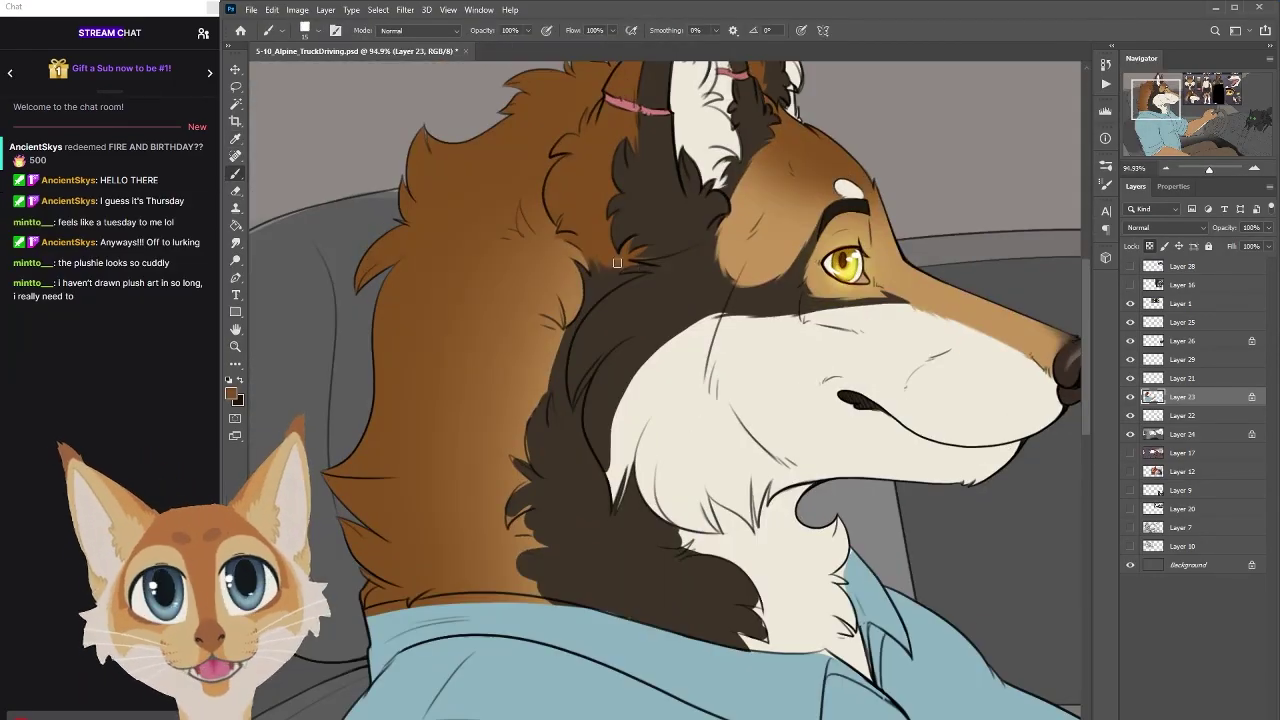
pyautogui.scroll(5, 797, 340)
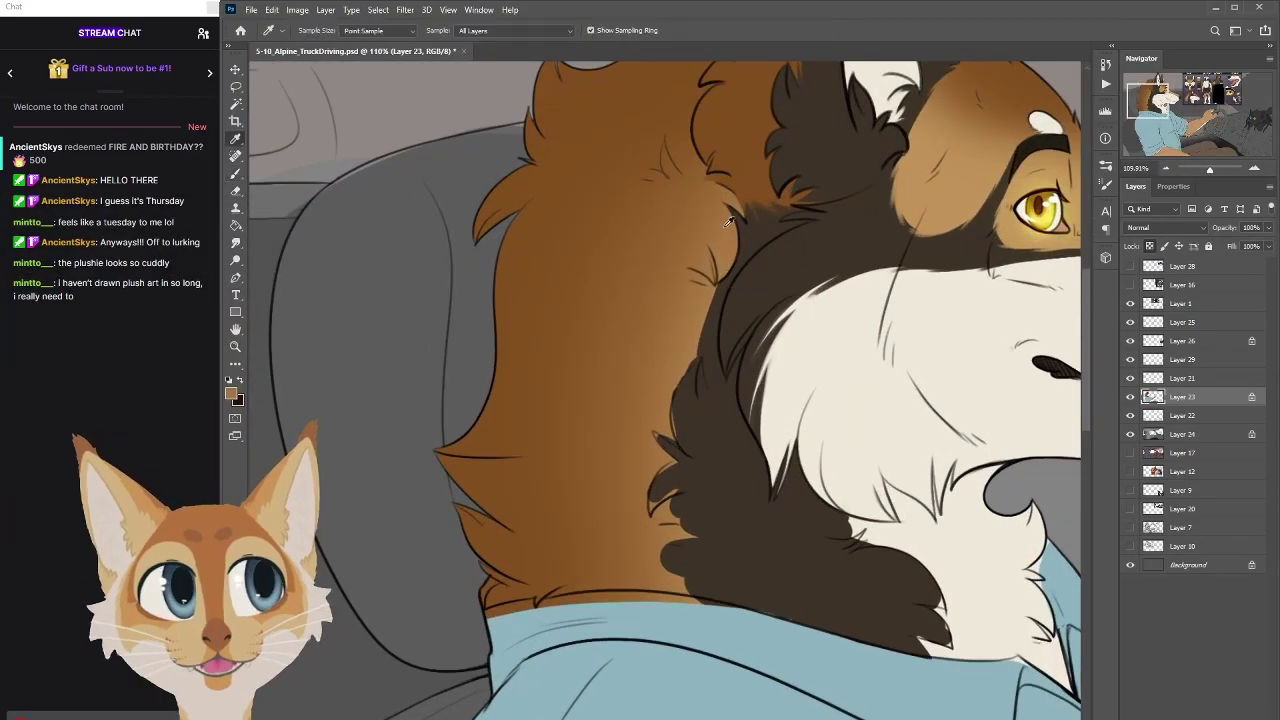
pyautogui.scroll(-1, 713, 191)
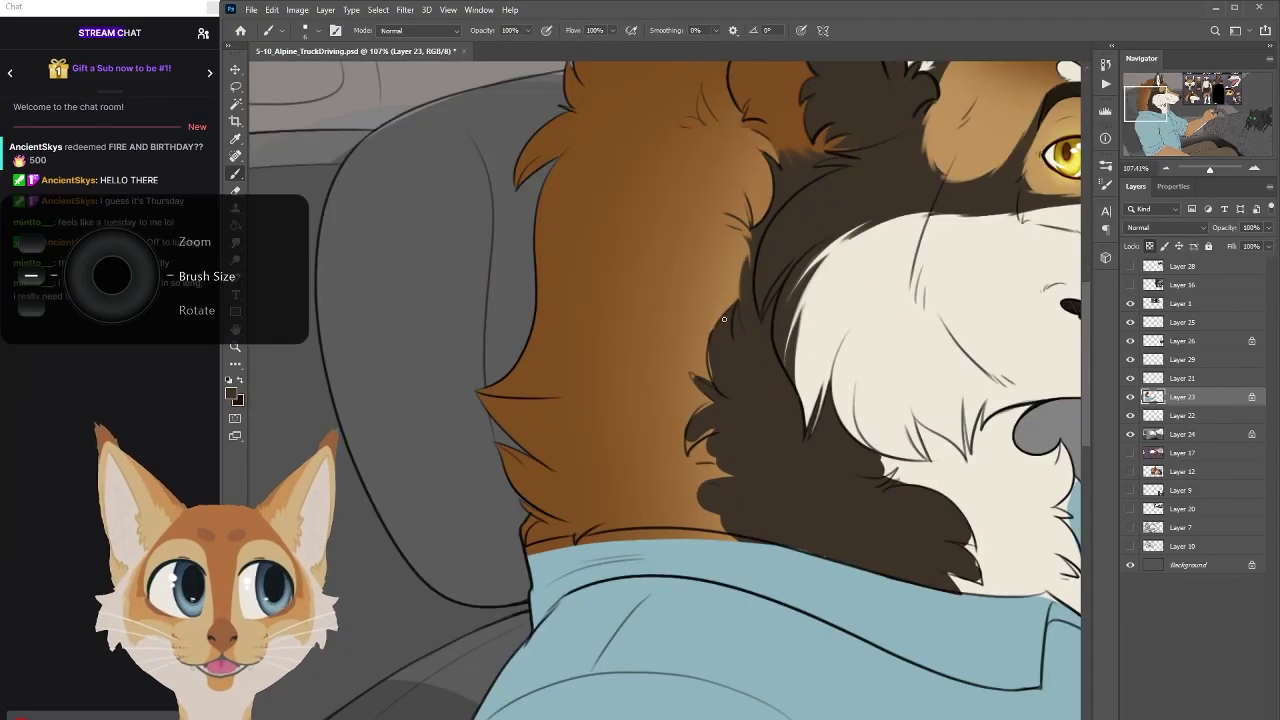
pyautogui.scroll(-5, 699, 352)
pyautogui.scroll(6, 946, 314)
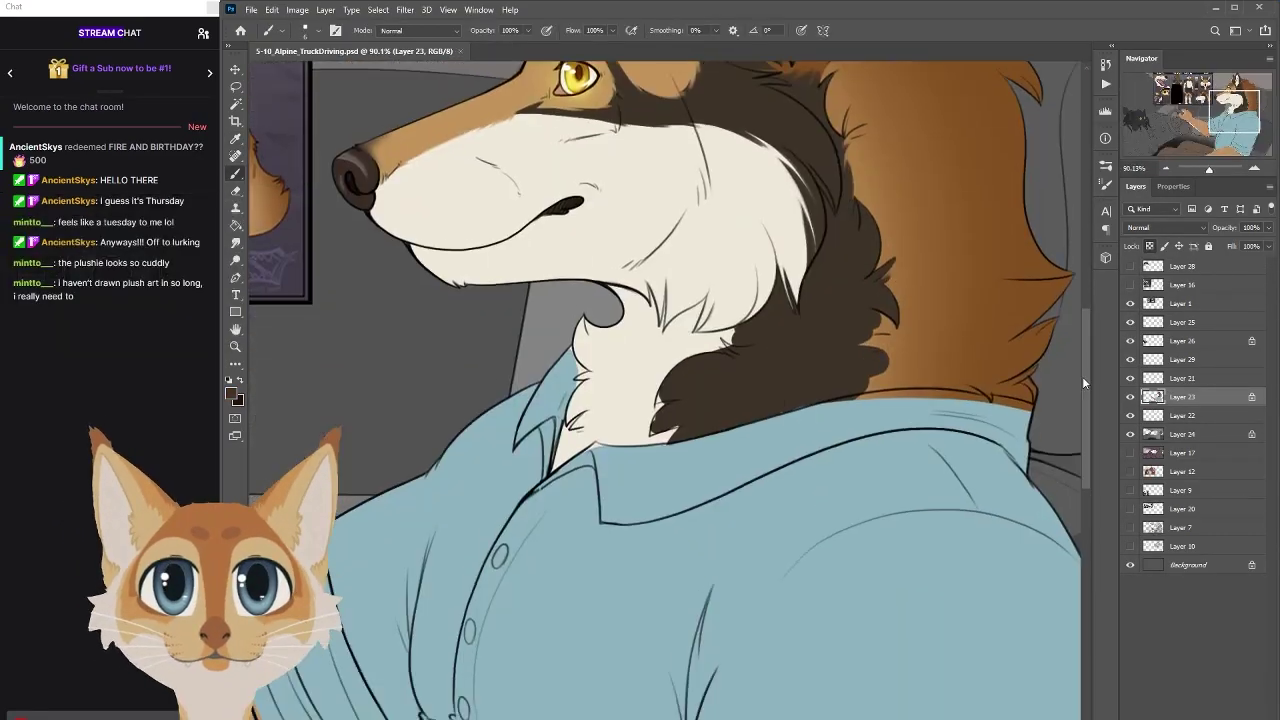
pyautogui.keyDown('alt'); pyautogui.click(946, 314); pyautogui.keyUp('alt')
pyautogui.scroll(2, 940, 355)
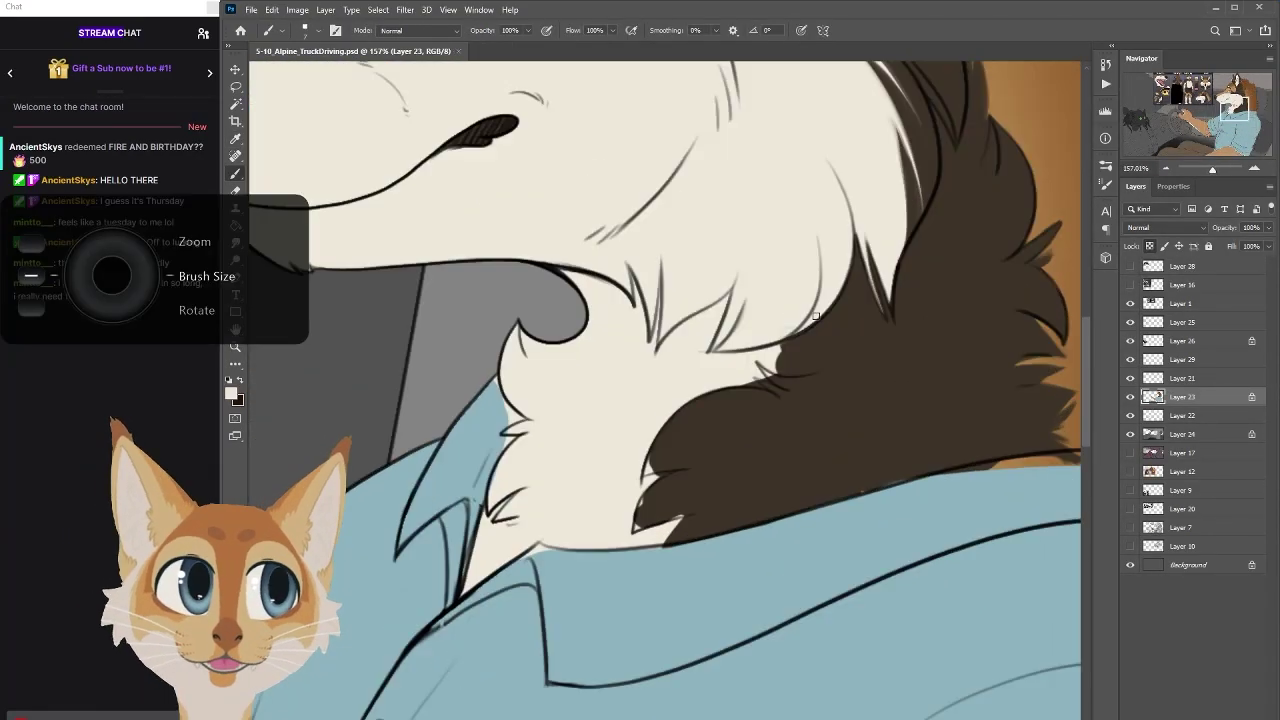
pyautogui.keyDown('alt'); pyautogui.click(721, 306); pyautogui.keyUp('alt')
pyautogui.scroll(-3, 673, 417)
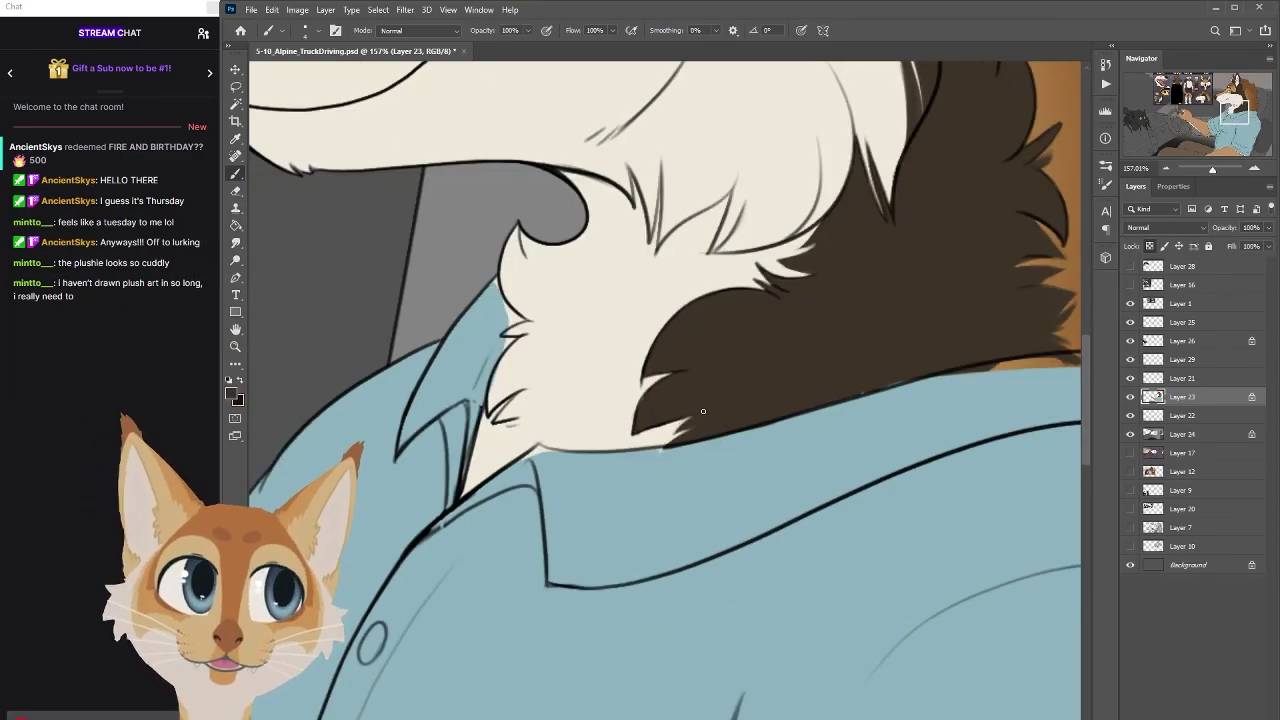
pyautogui.scroll(-5, 703, 411)
pyautogui.scroll(-5, 984, 290)
pyautogui.scroll(5, 984, 290)
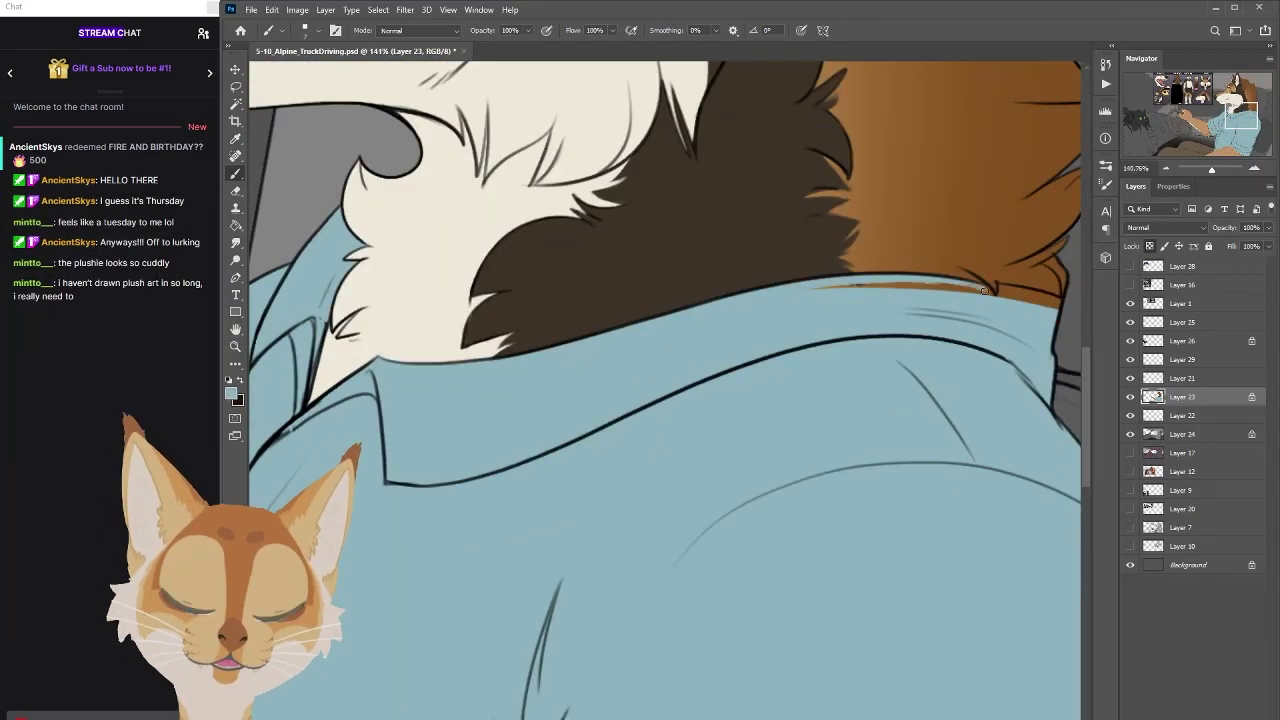
pyautogui.scroll(-5, 984, 290)
pyautogui.scroll(4, 778, 372)
pyautogui.scroll(-1, 778, 372)
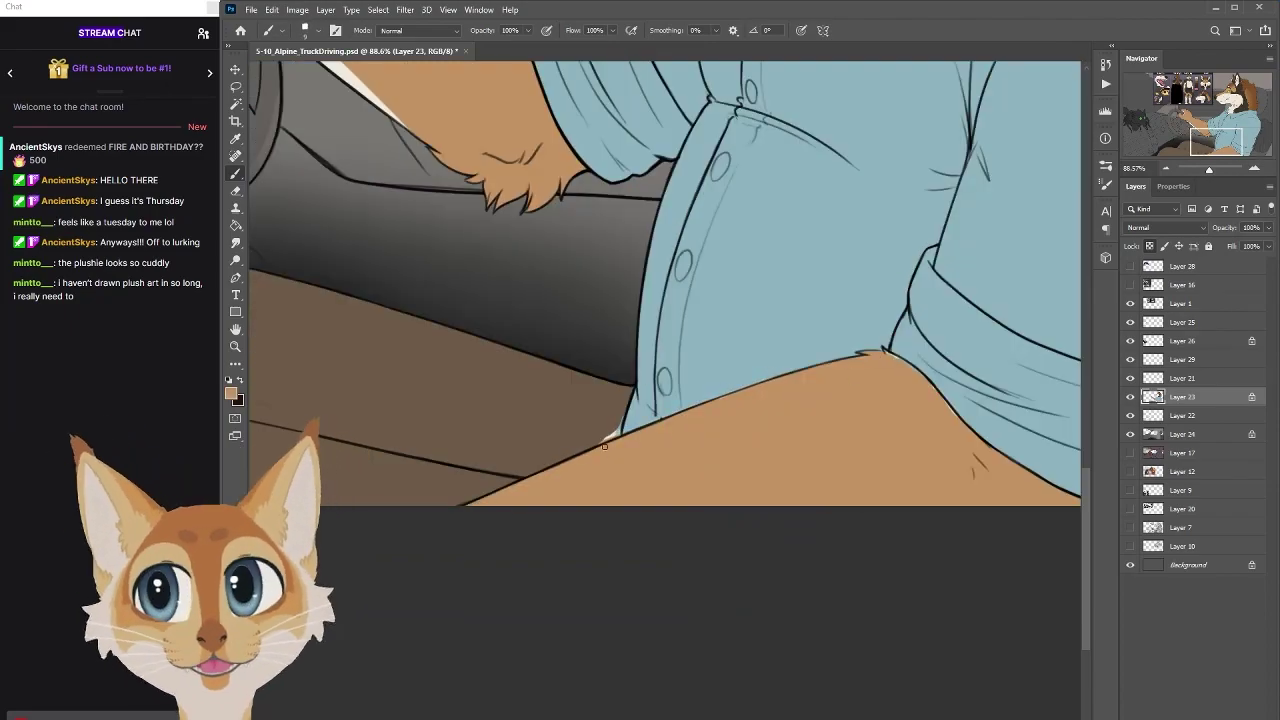
# Sample the shirt blue and paint lighter blue highlights on the shirt
pyautogui.scroll(-5, 604, 446)
pyautogui.scroll(4, 604, 446)
pyautogui.press('i')
pyautogui.click(700, 400)
pyautogui.click(232, 393)
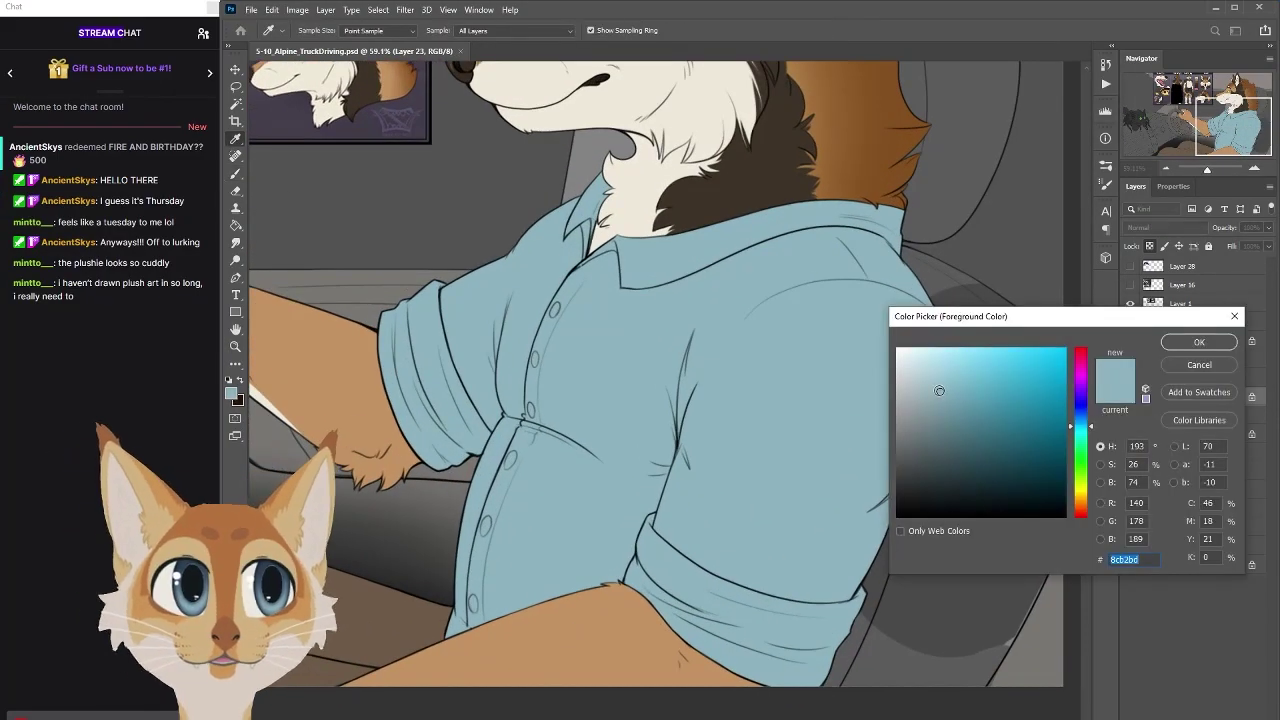
pyautogui.press('Return')
pyautogui.press('b')
pyautogui.scroll(3, 576, 252)
pyautogui.scroll(-2, 576, 252)
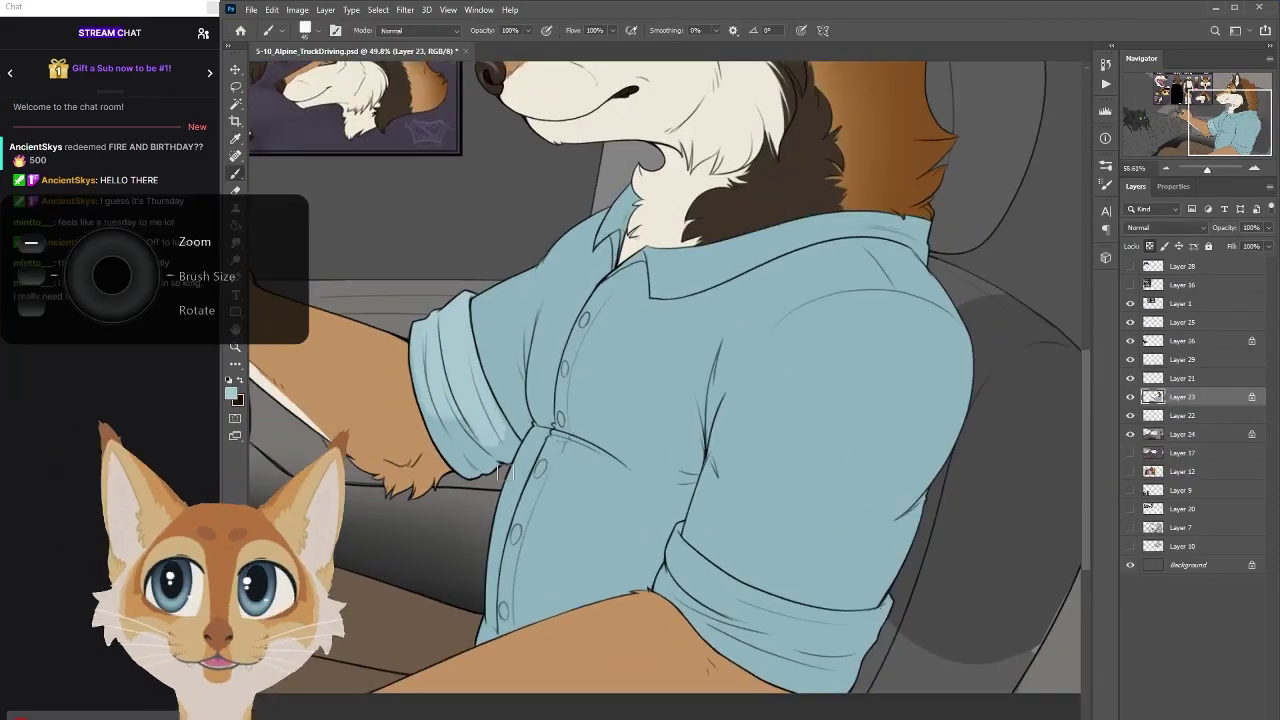
pyautogui.scroll(2, 576, 252)
pyautogui.scroll(-3, 576, 252)
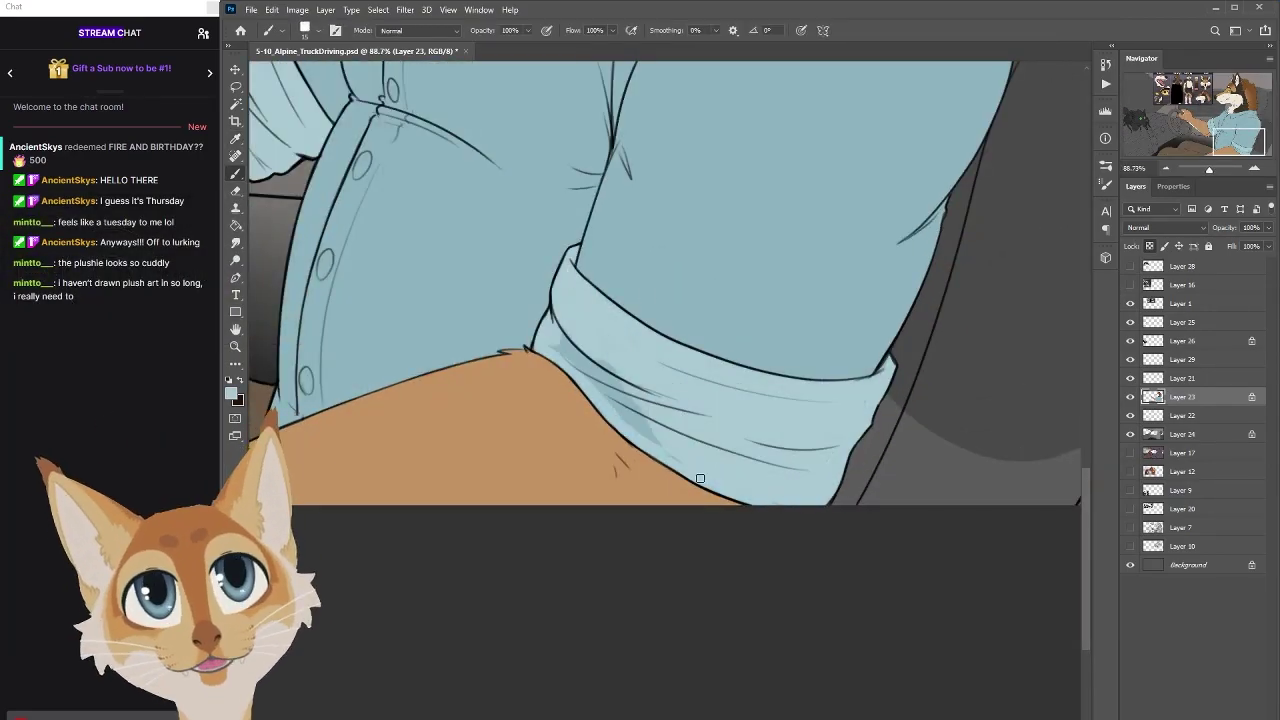
pyautogui.scroll(-5, 866, 386)
pyautogui.scroll(4, 718, 145)
# Choose a darker blue and shade the shirt's shadows and buttons
pyautogui.click(232, 393)
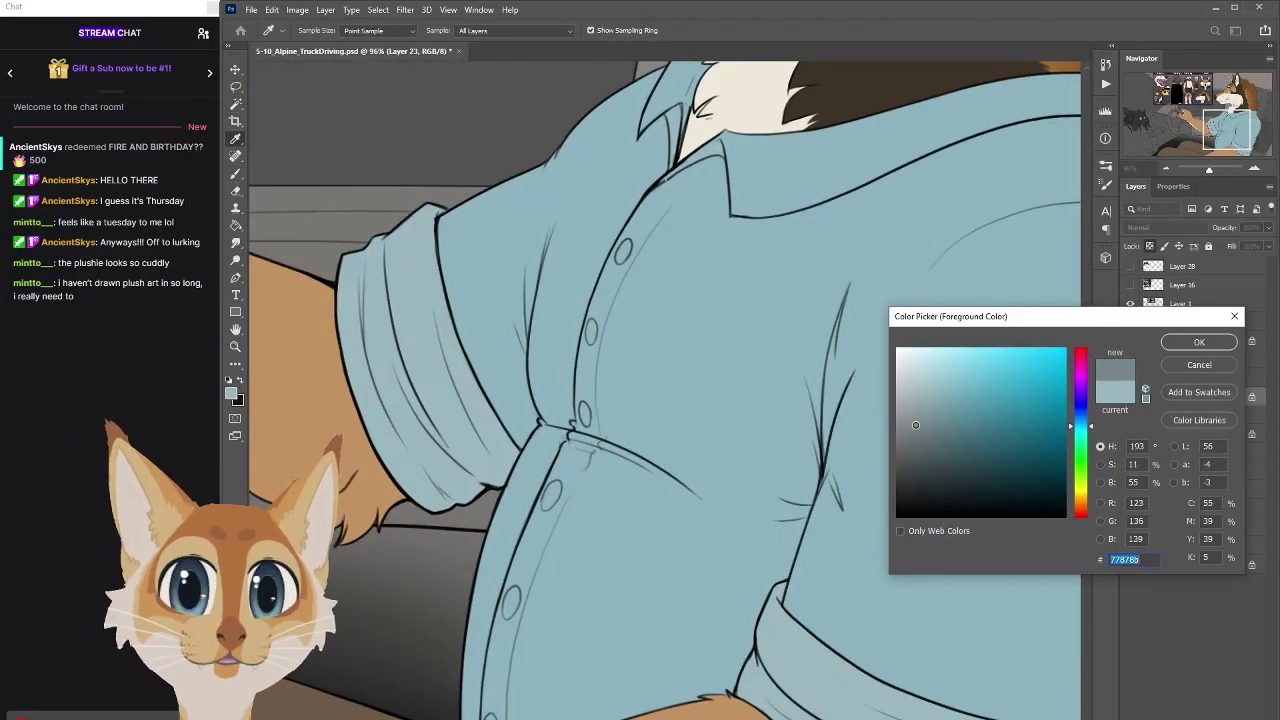
pyautogui.press('Return')
pyautogui.scroll(-1, 608, 343)
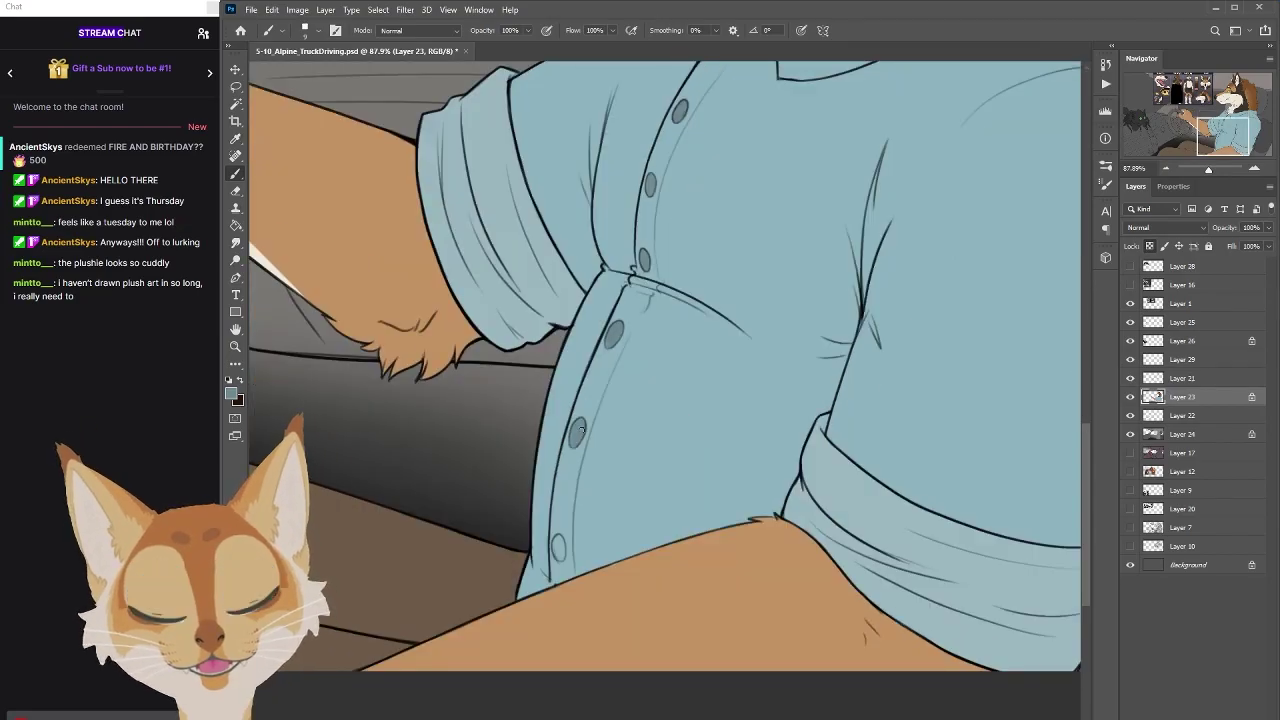
pyautogui.scroll(-3, 581, 428)
pyautogui.scroll(4, 788, 445)
# Sample the tan skin and dark nail colours to shade the hand on the steering wheel
pyautogui.keyDown('alt'); pyautogui.click(788, 445); pyautogui.keyUp('alt')
pyautogui.scroll(2, 747, 327)
pyautogui.keyDown('alt'); pyautogui.click(747, 327); pyautogui.keyUp('alt')
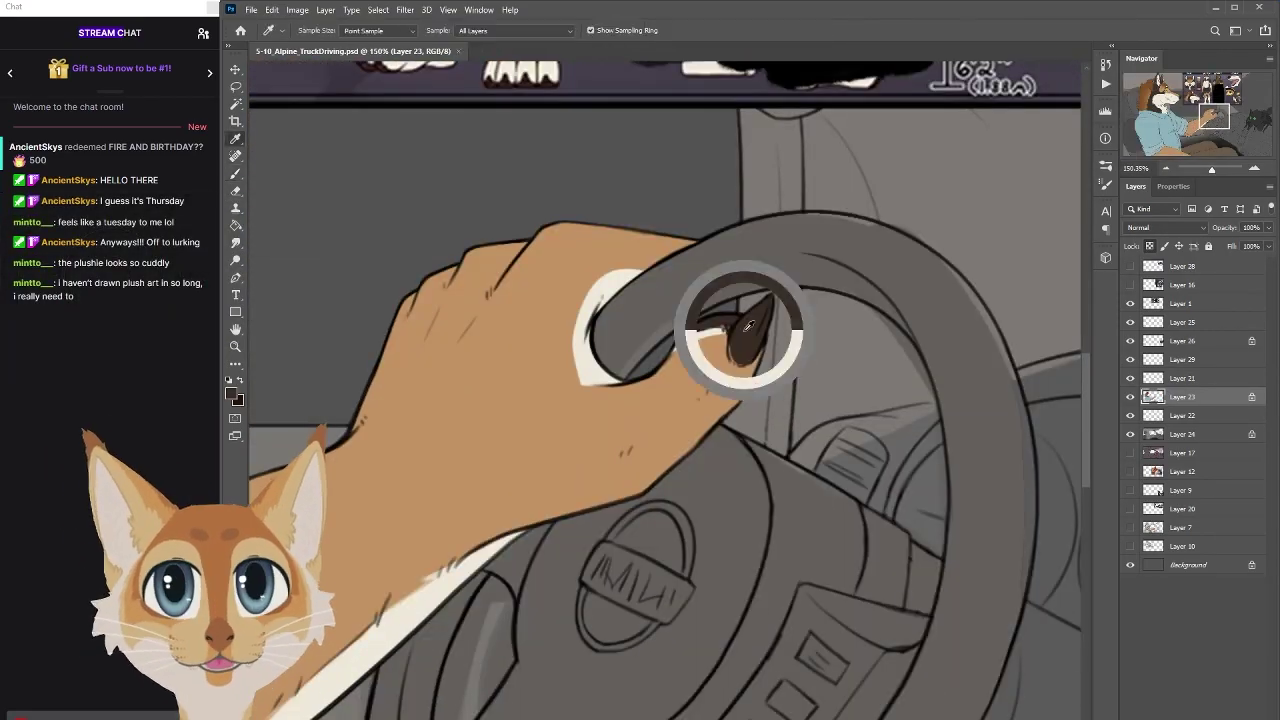
pyautogui.keyDown('alt'); pyautogui.click(614, 268); pyautogui.keyUp('alt')
# Save the file and fit the whole image back in view
pyautogui.hotkey('ctrl', 's')
pyautogui.hotkey('ctrl', '0')
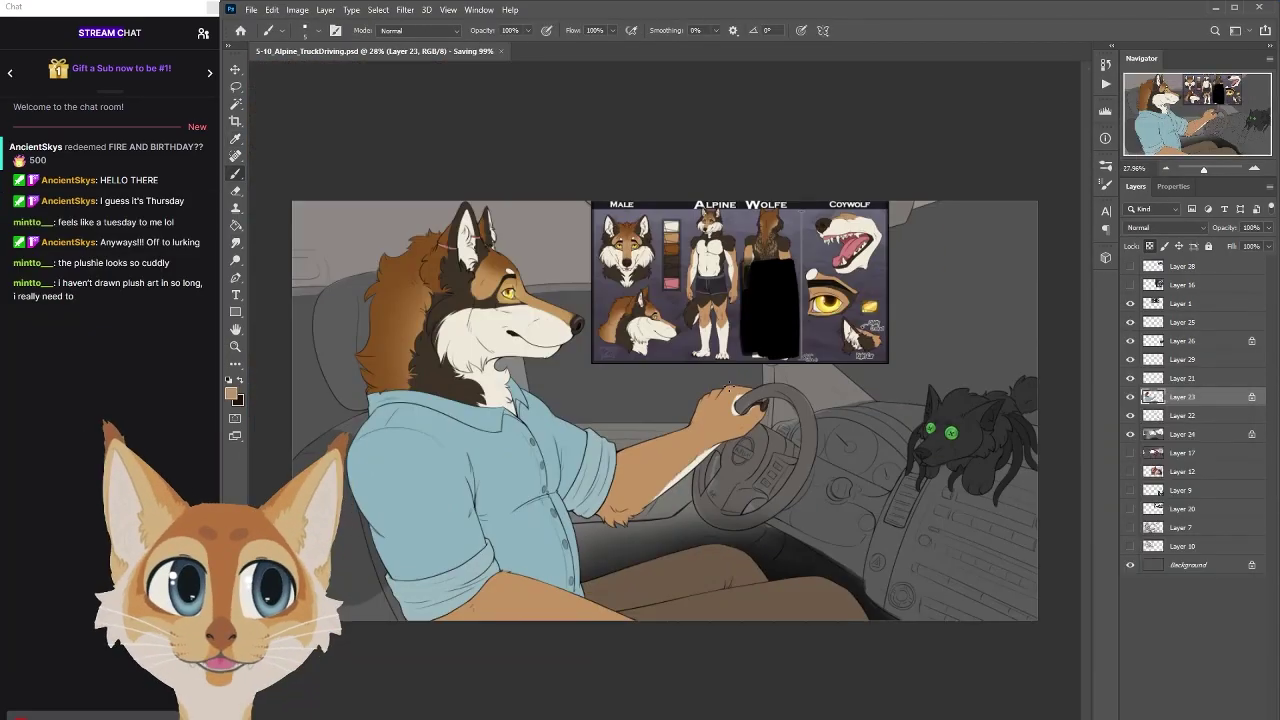
pyautogui.scroll(1, 497, 519)
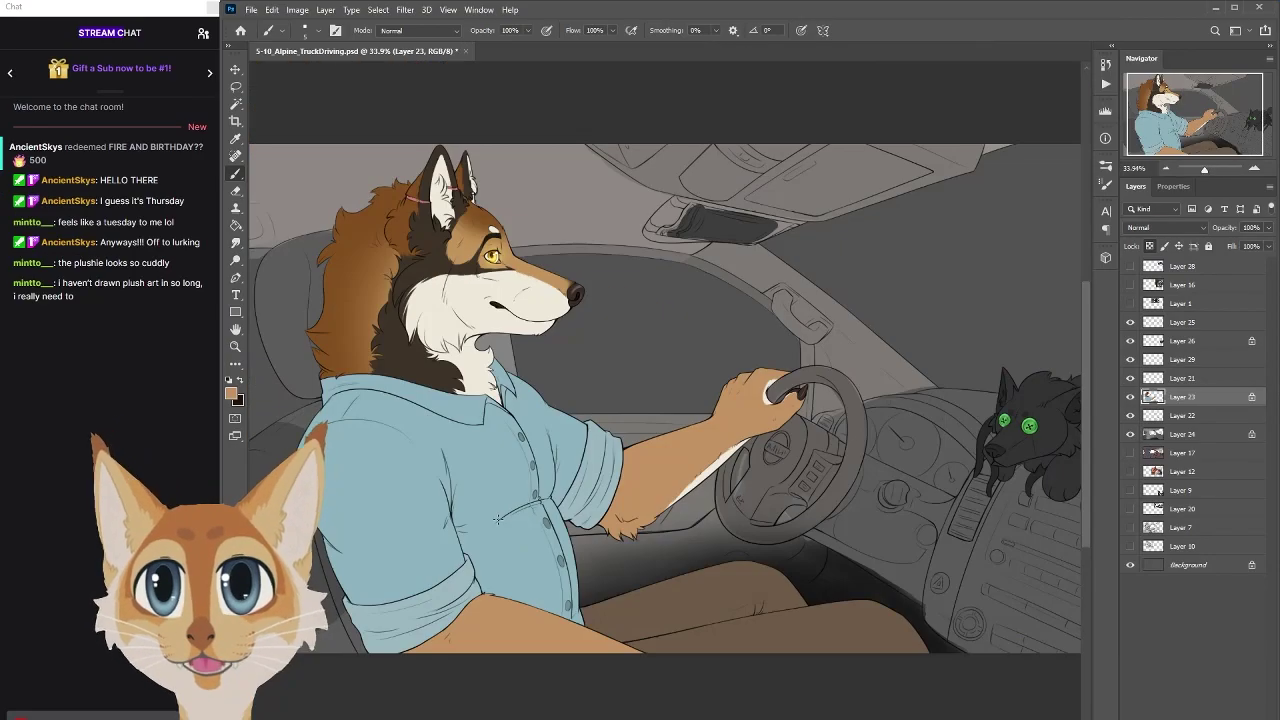
# Select the truck interior layer and darken it to Hue/Saturation Lightness -28
pyautogui.click(1130, 291)
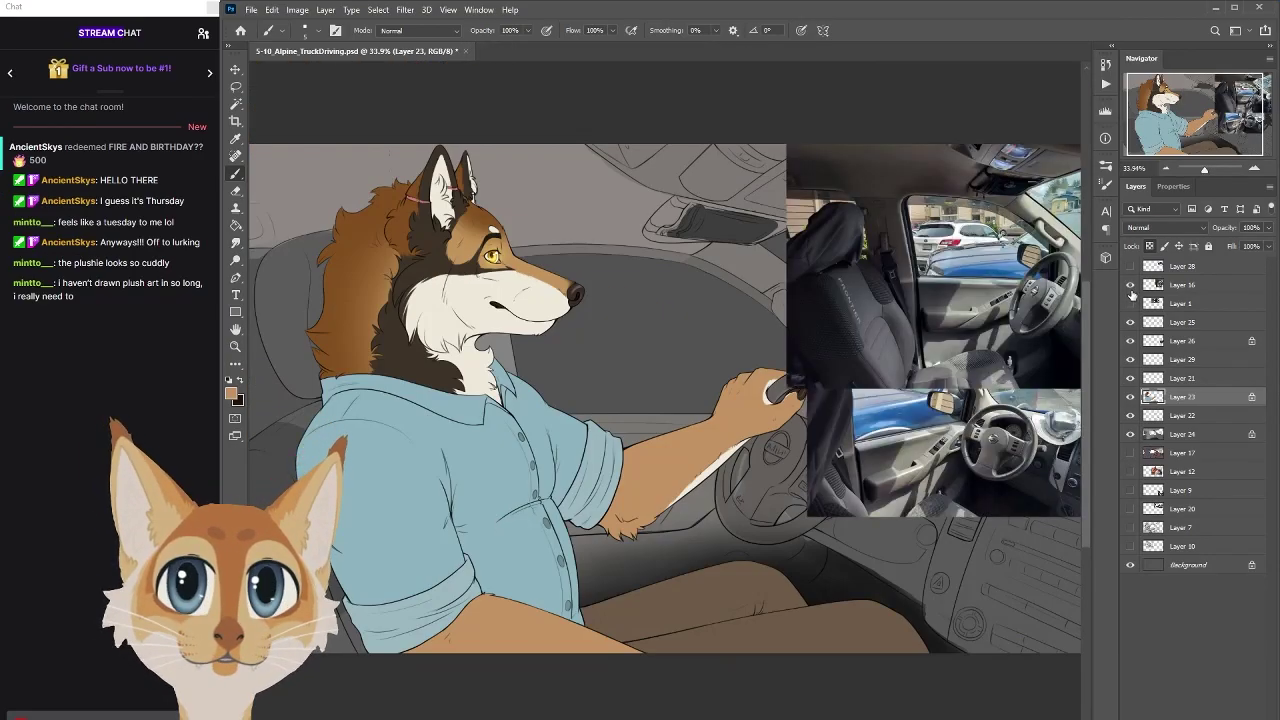
pyautogui.click(1130, 291)
pyautogui.scroll(3, 359, 234)
pyautogui.keyDown('ctrl'); pyautogui.click(359, 234); pyautogui.keyUp('ctrl')
pyautogui.scroll(-2, 660, 400)
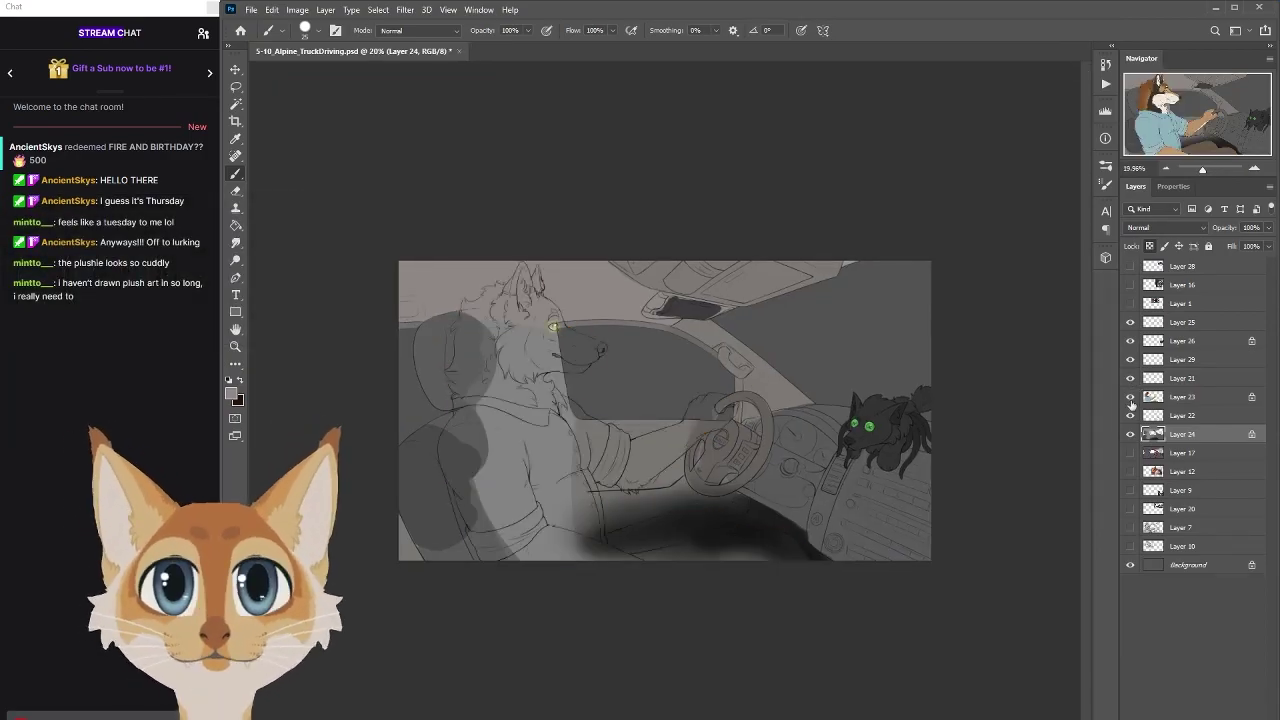
pyautogui.scroll(2, 660, 400)
pyautogui.scroll(-3, 660, 400)
pyautogui.scroll(1, 660, 400)
pyautogui.hotkey('ctrl', 'u')
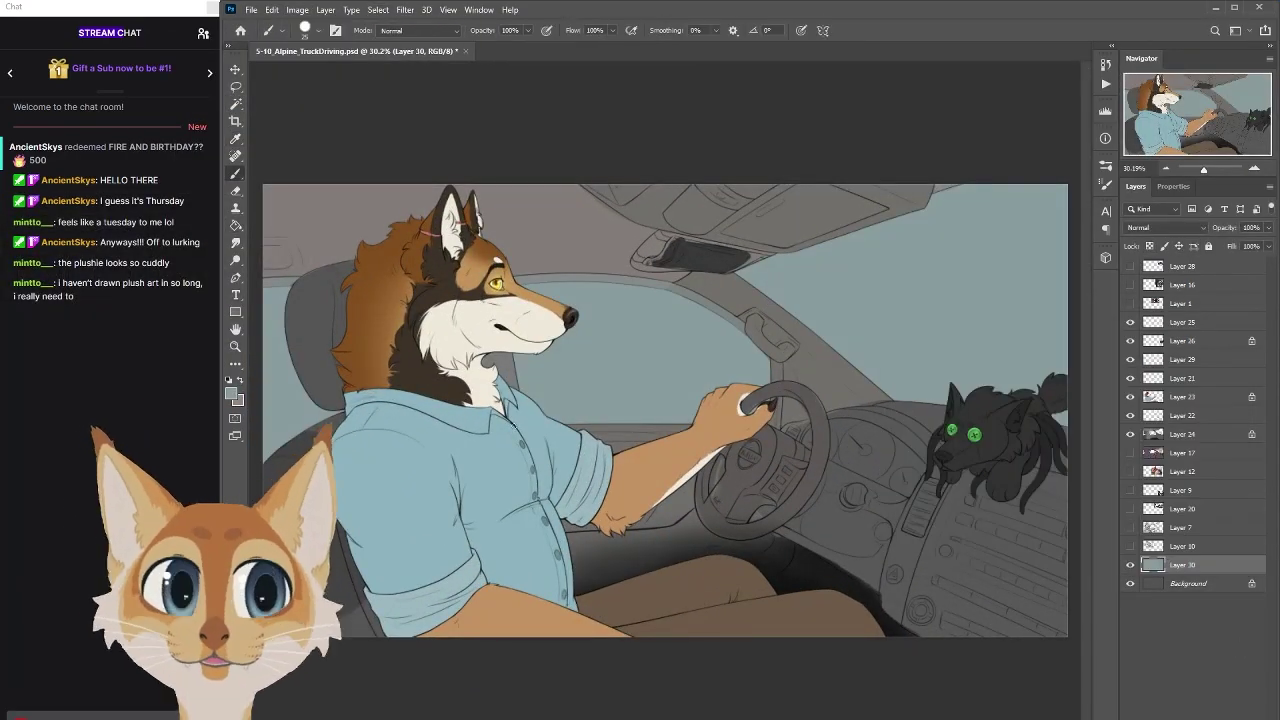
pyautogui.hotkey('ctrl', 'u')
pyautogui.moveTo(1070, 260); pyautogui.dragTo(1065, 263)
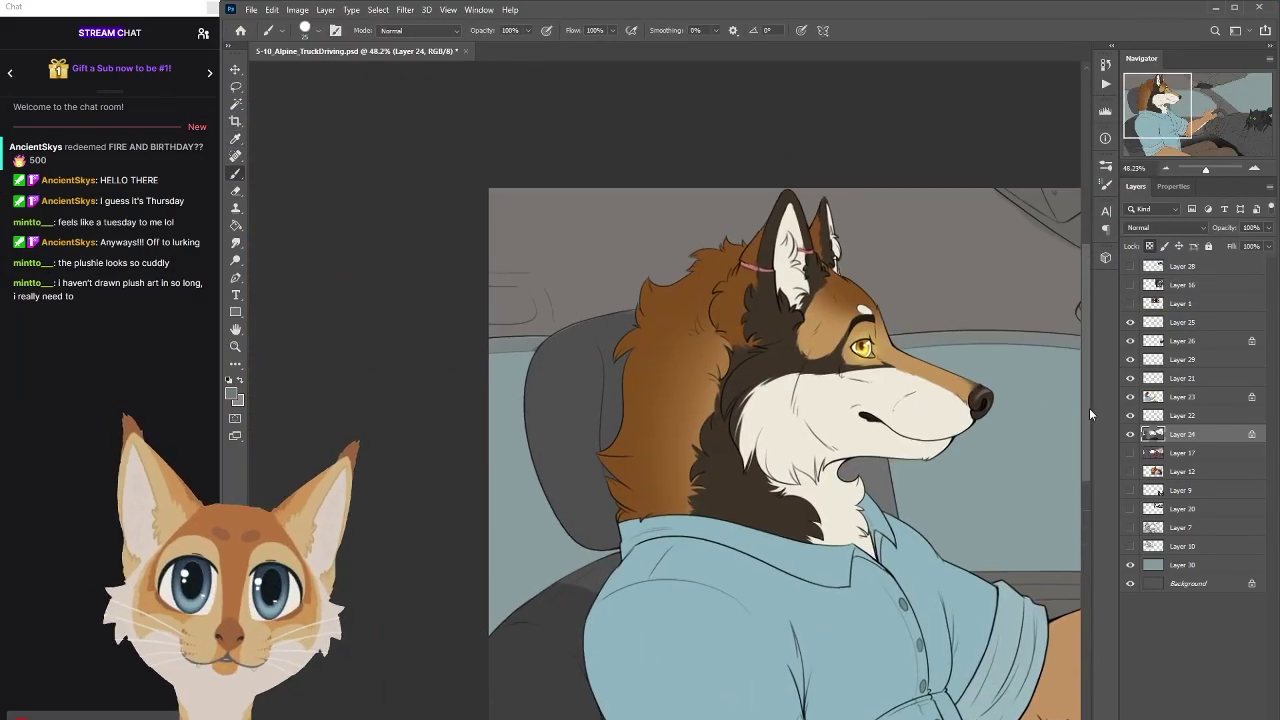
# Show the truck interior reference photo and darken the sun visor with Hue/Saturation Lightness -19
pyautogui.hscroll(5, 1090, 413)
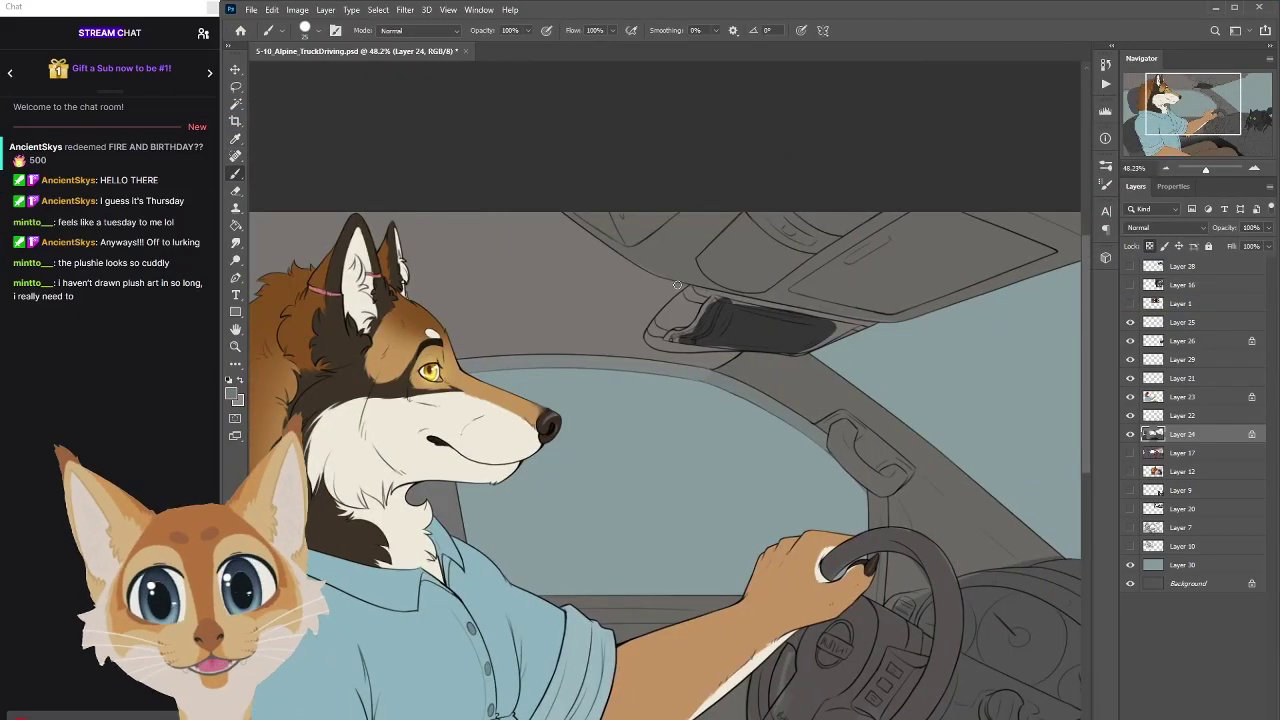
pyautogui.click(1196, 398)
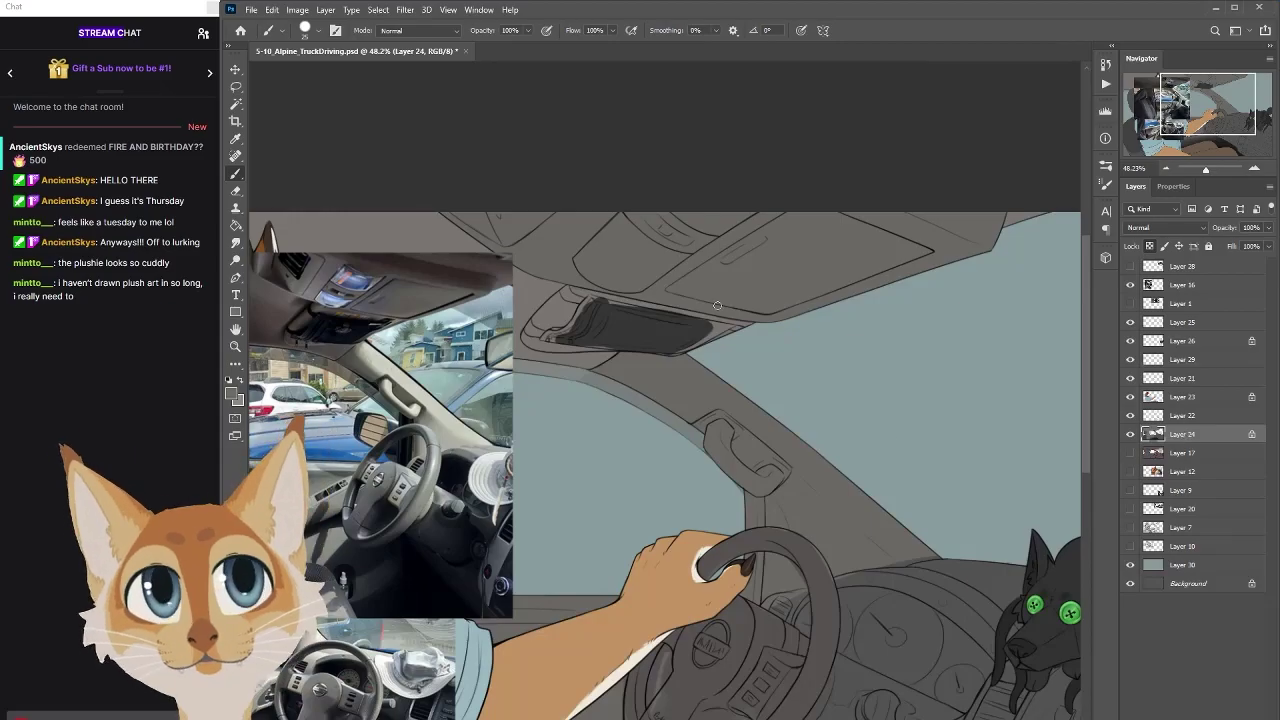
pyautogui.scroll(3, 717, 305)
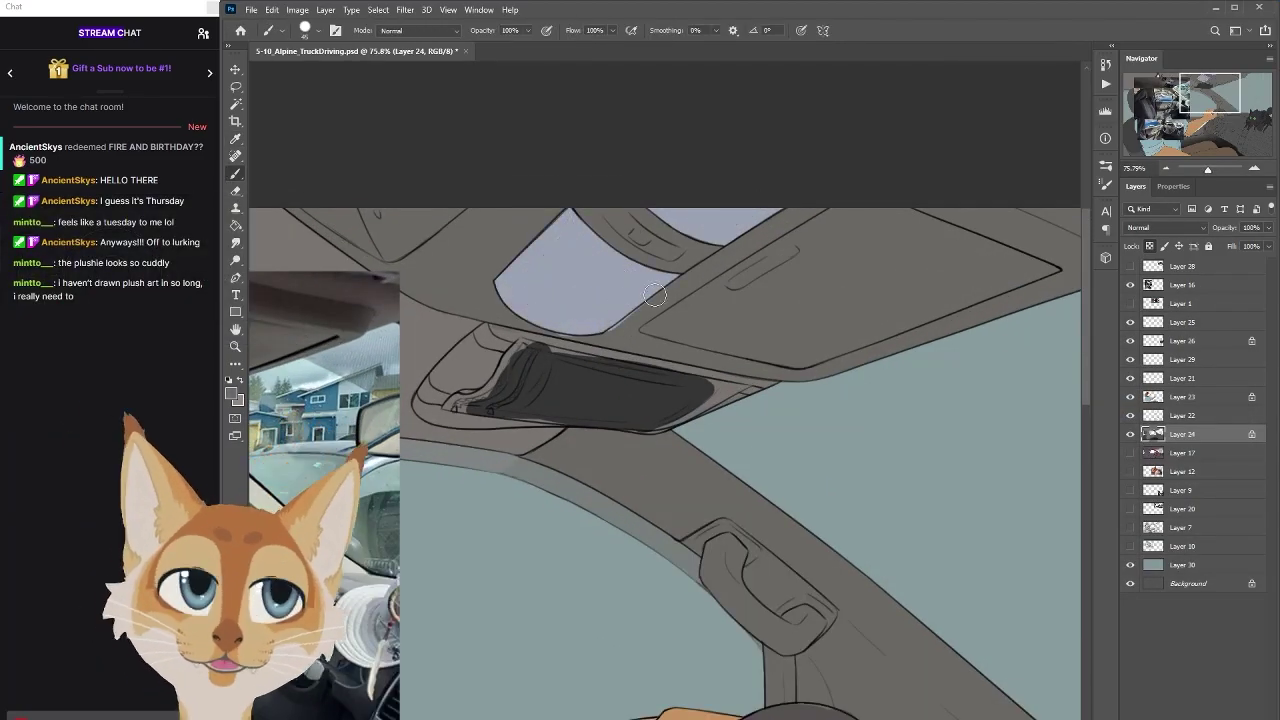
pyautogui.scroll(-5, 655, 295)
pyautogui.scroll(3, 700, 450)
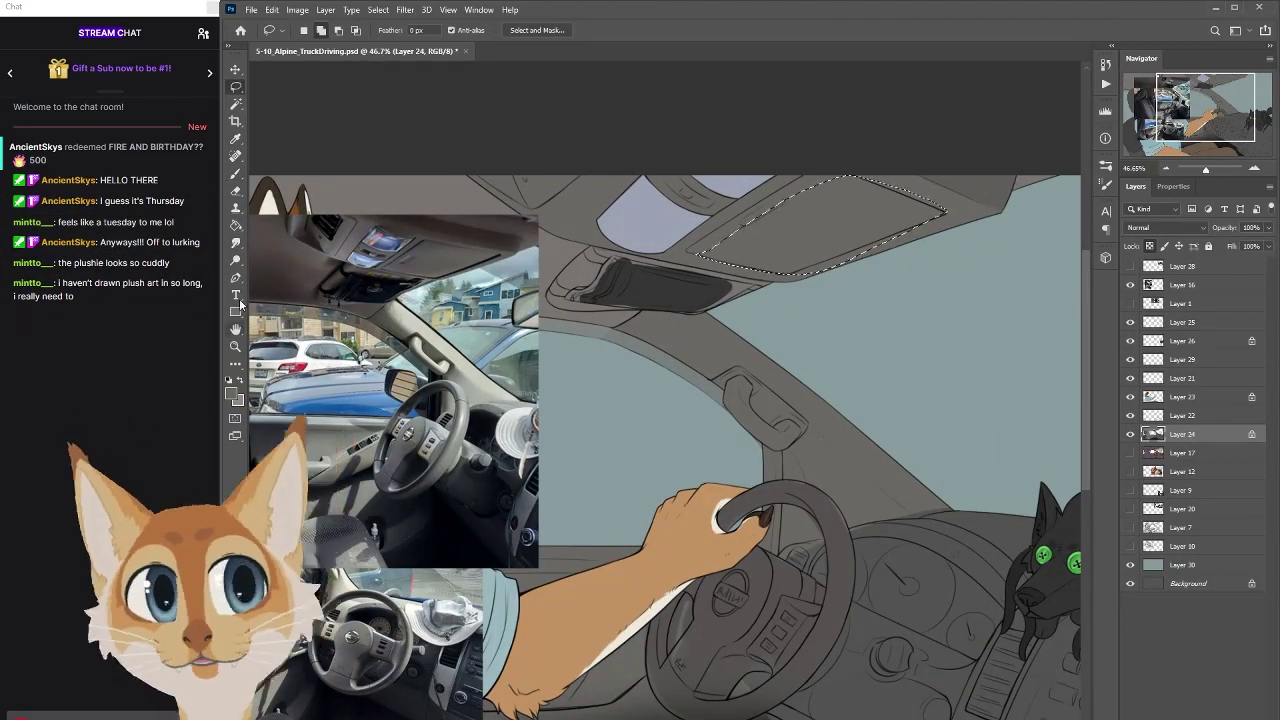
pyautogui.press('g')
pyautogui.scroll(2, 856, 250)
pyautogui.scroll(-1, 800, 230)
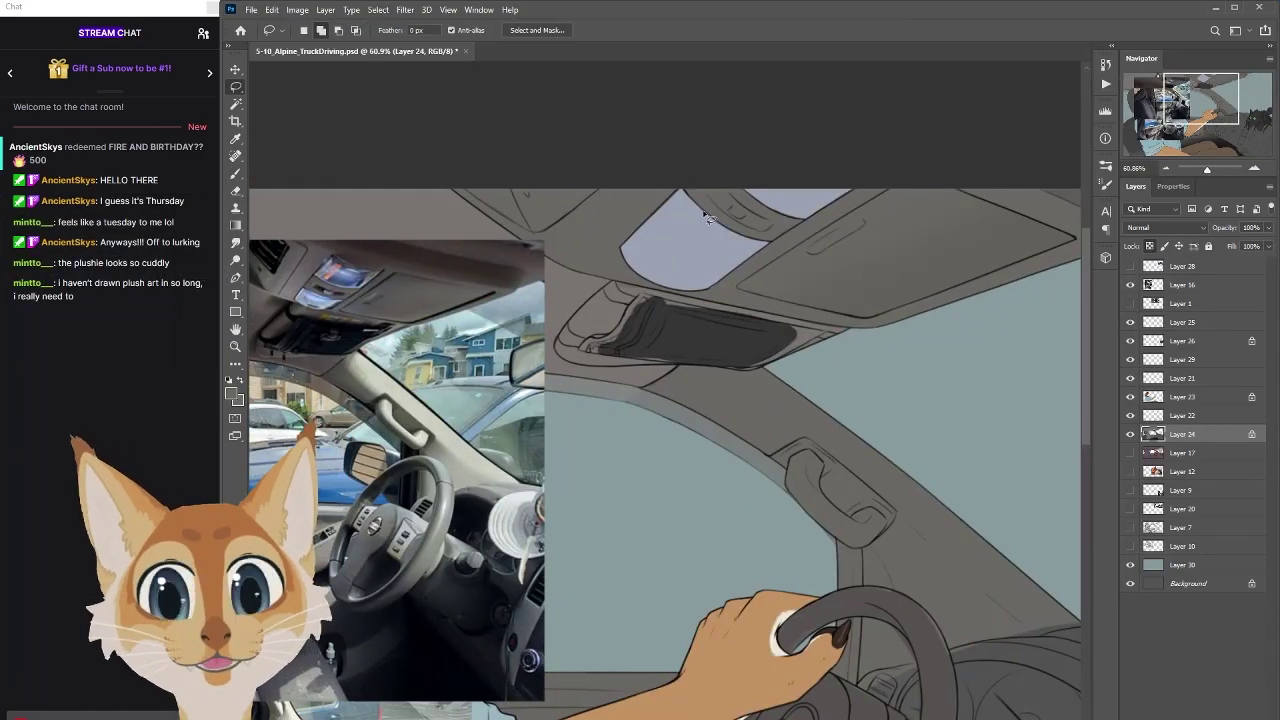
pyautogui.scroll(-1, 647, 207)
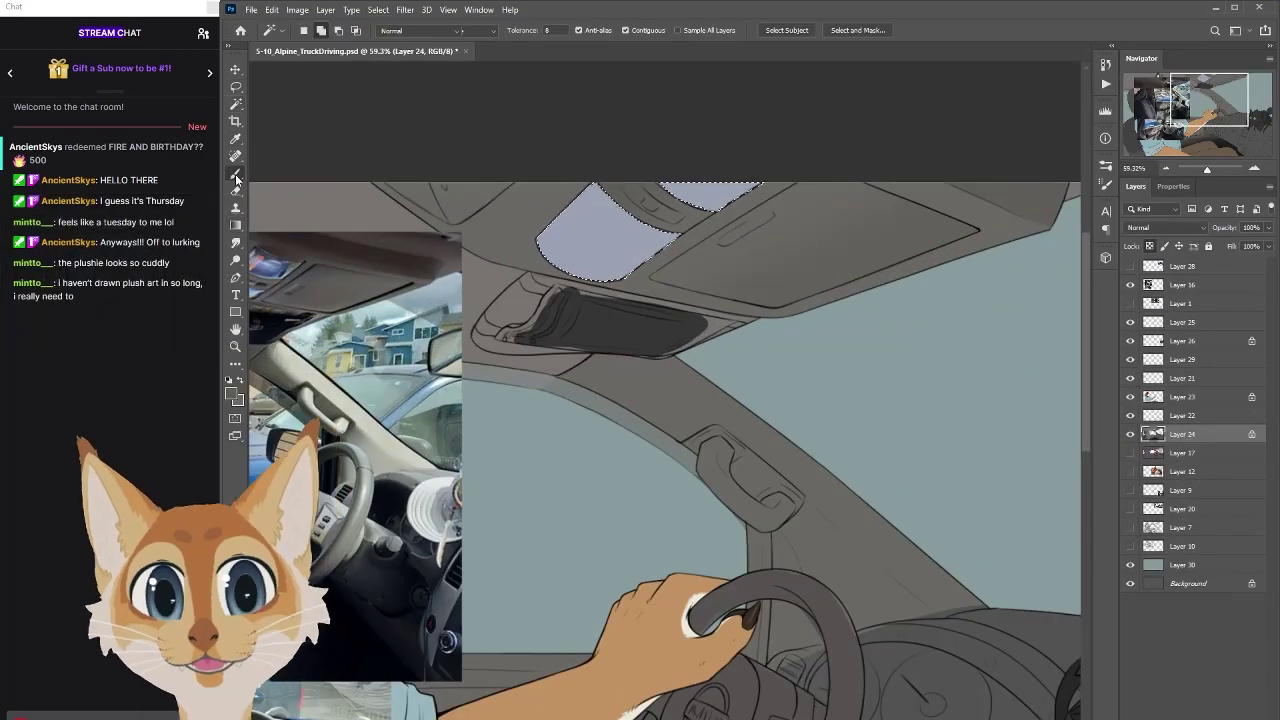
pyautogui.press('b')
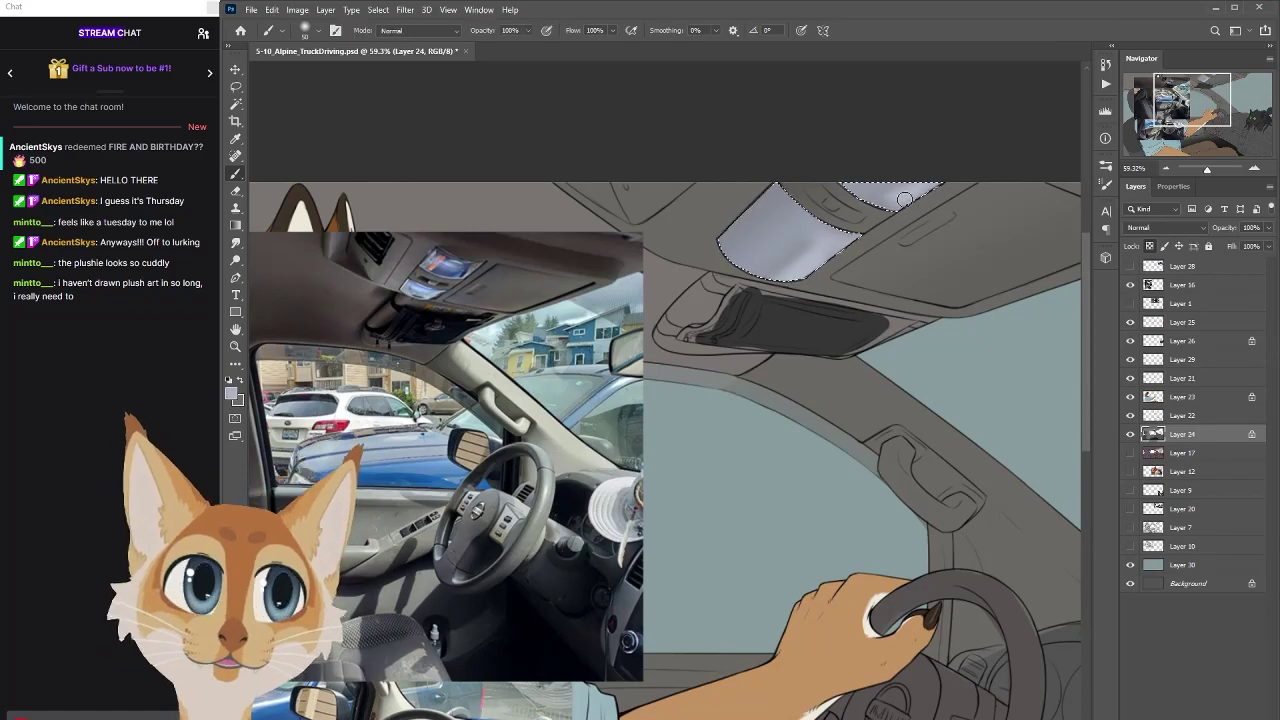
pyautogui.scroll(-3, 780, 270)
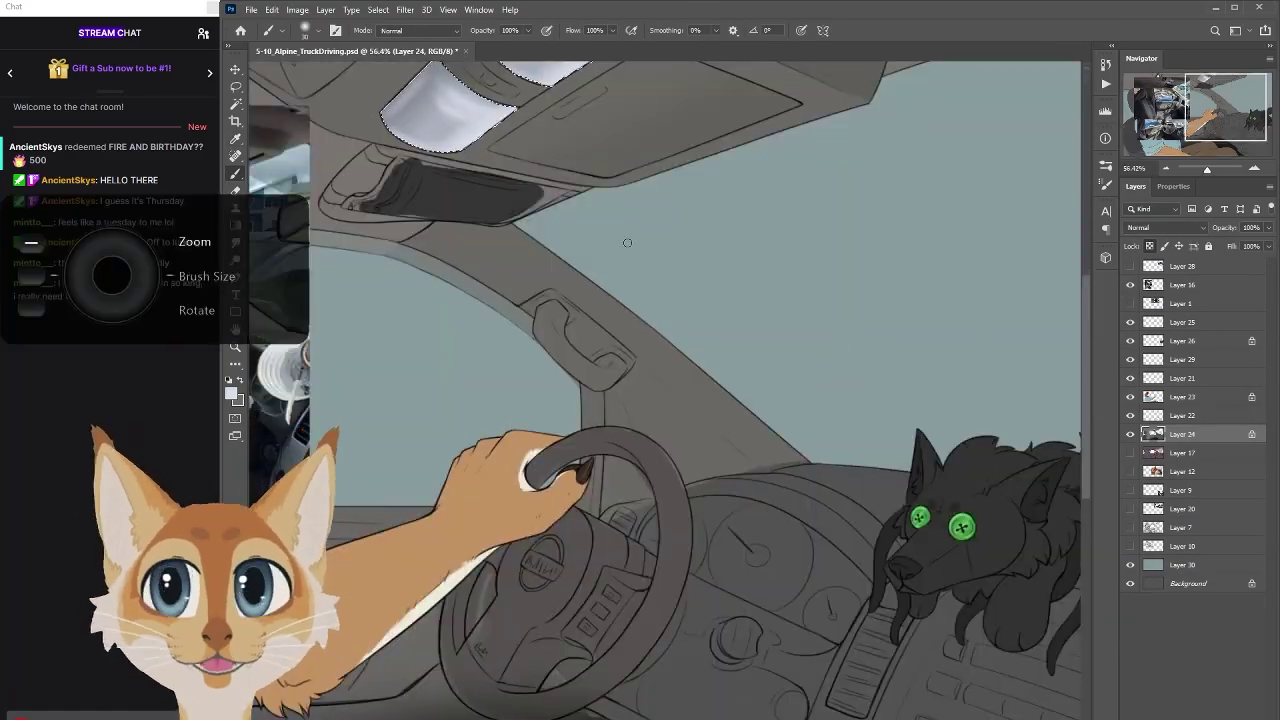
pyautogui.hotkey('ctrl', 'u')
pyautogui.press('Return')
pyautogui.press('b')
pyautogui.hotkey('ctrl', '+')
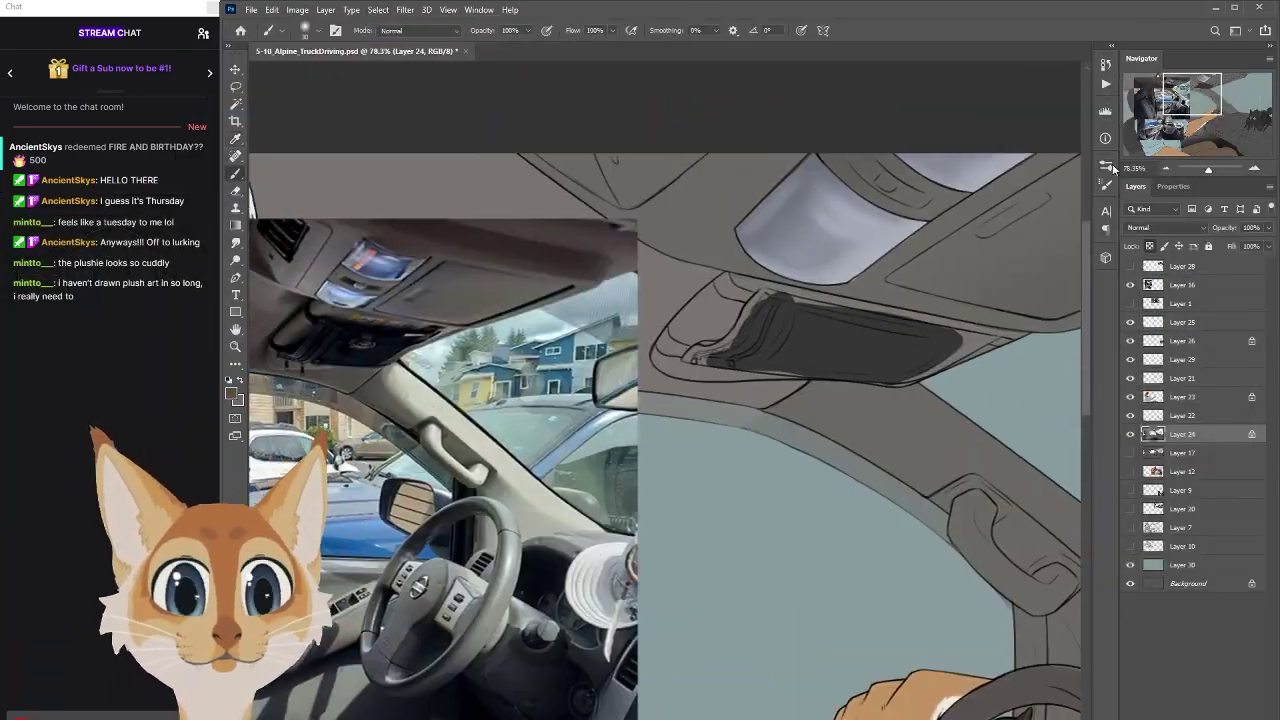
# Pick a grey shading colour and paint broad shading over the headliner with a larger brush
pyautogui.scroll(-3, 686, 308)
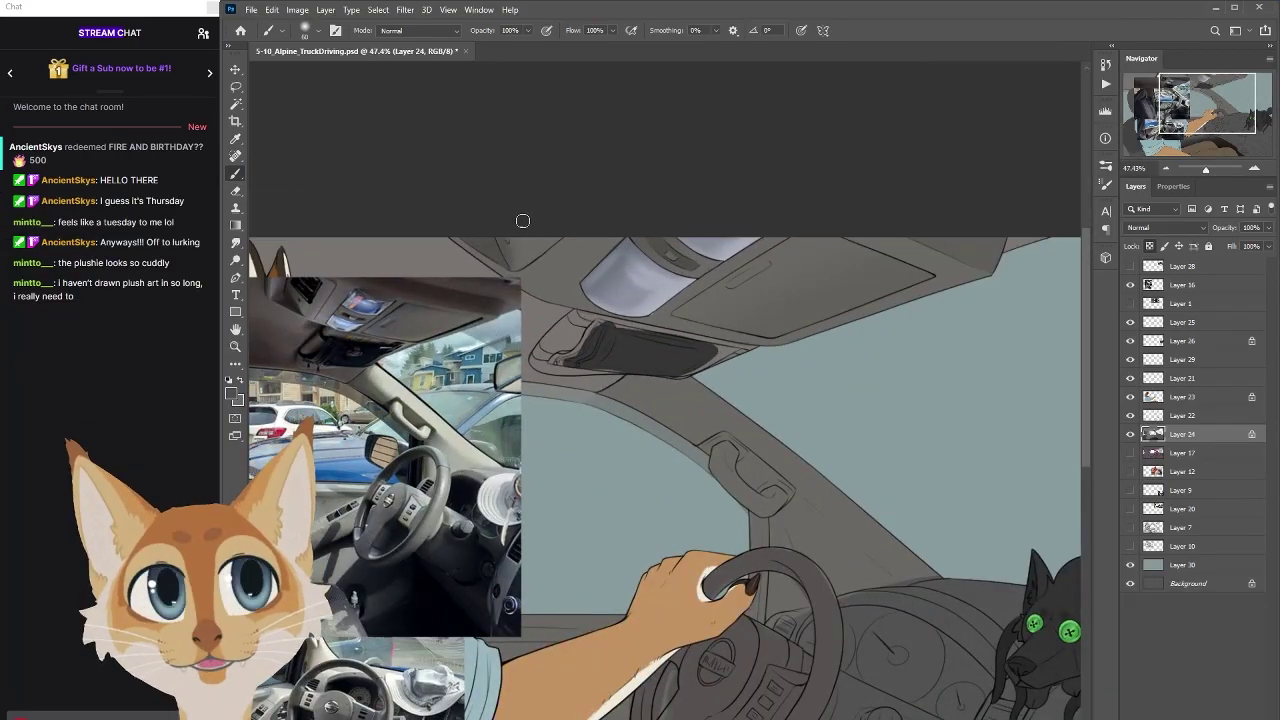
pyautogui.scroll(2, 724, 289)
pyautogui.scroll(-4, 724, 289)
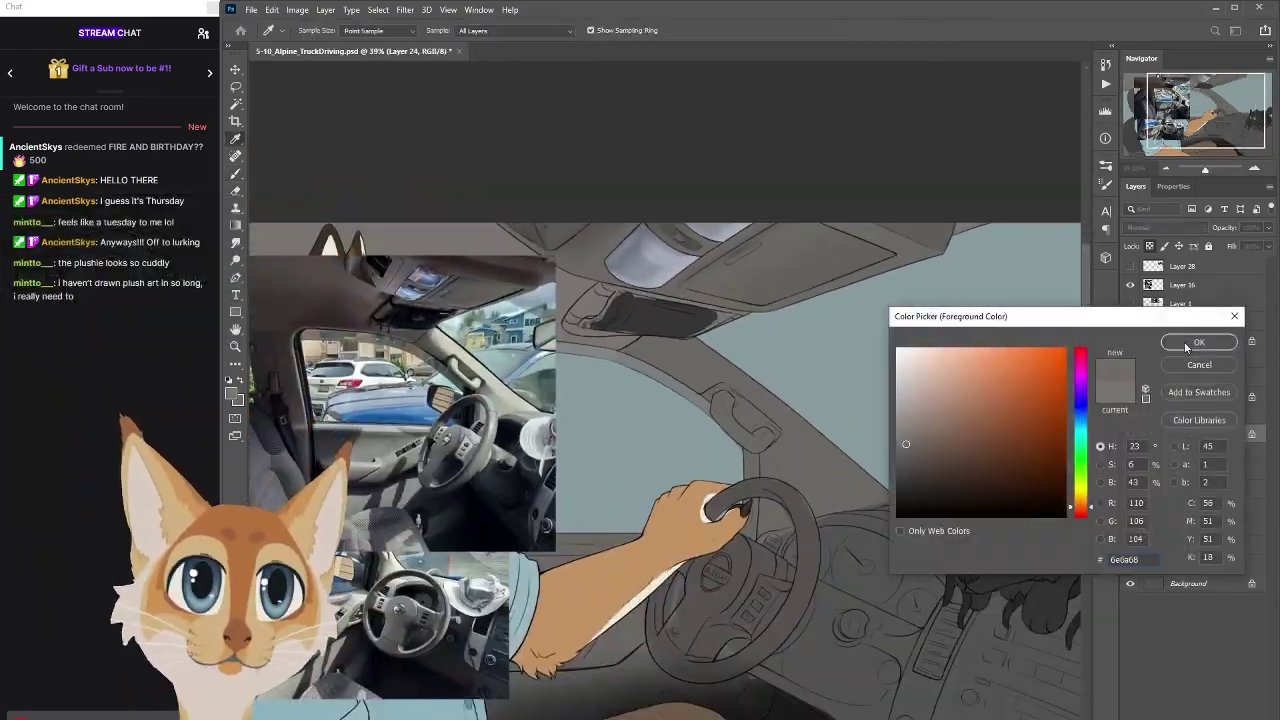
pyautogui.click(1199, 342)
pyautogui.press('b')
pyautogui.scroll(-2, 660, 400)
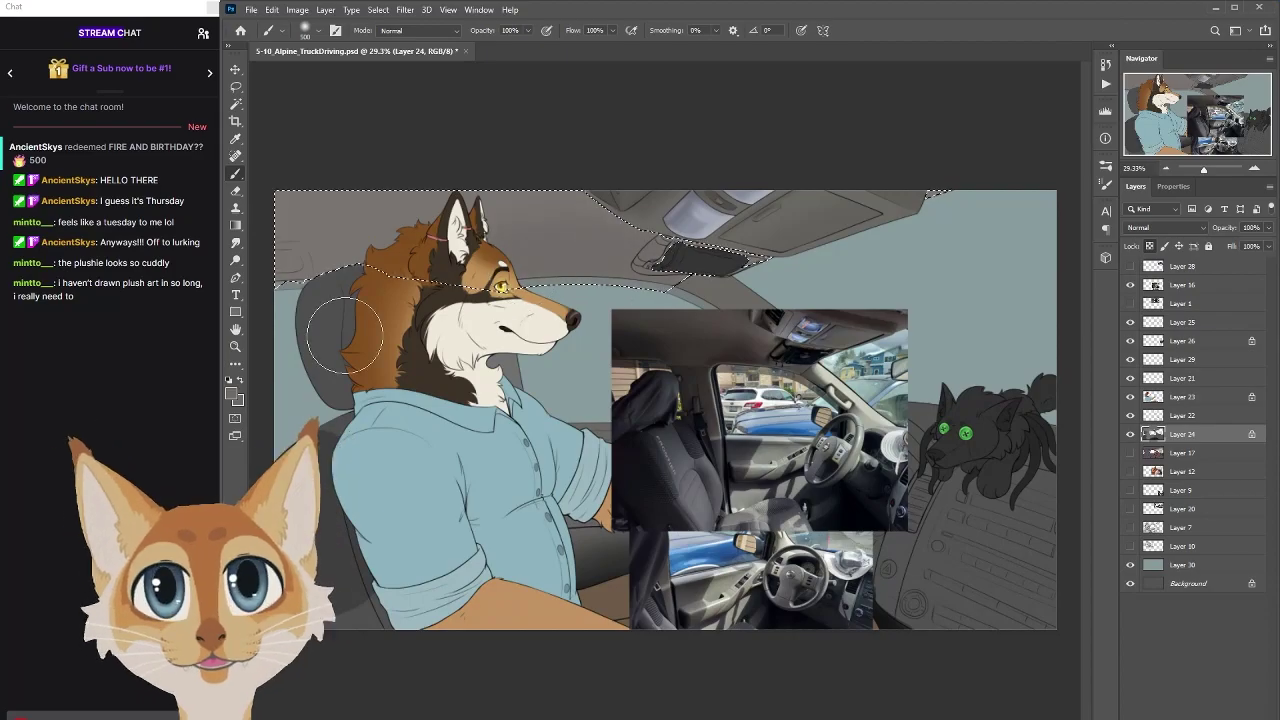
pyautogui.press(']')
pyautogui.press(']')
pyautogui.press(']')
pyautogui.press(']')
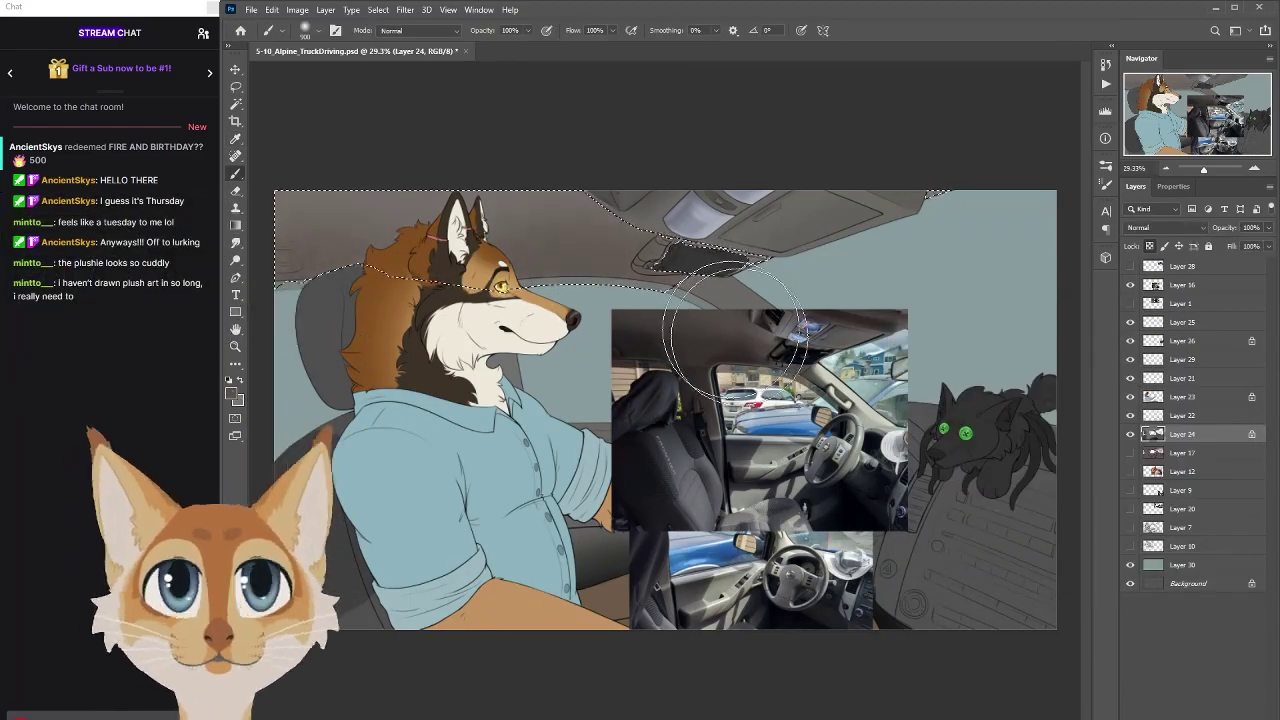
pyautogui.hotkey('ctrl', 'd')
pyautogui.scroll(3, 631, 281)
pyautogui.scroll(-4, 640, 275)
pyautogui.scroll(6, 700, 265)
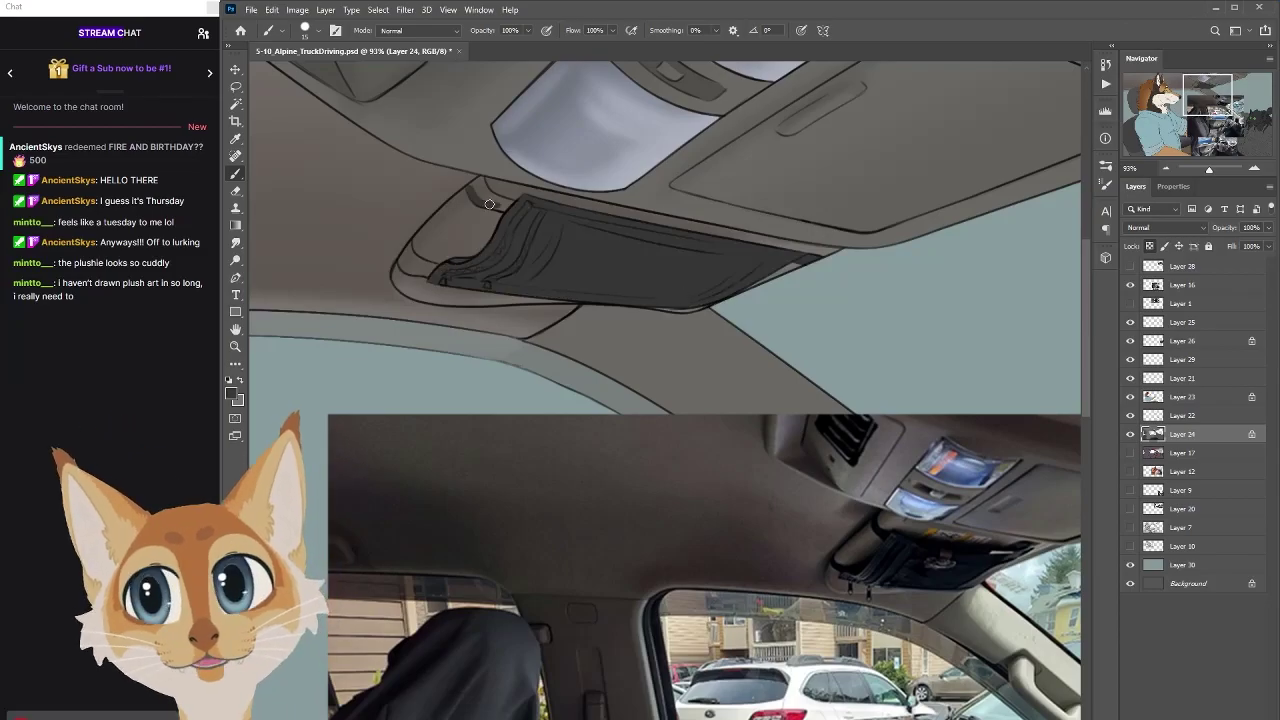
pyautogui.scroll(1, 841, 415)
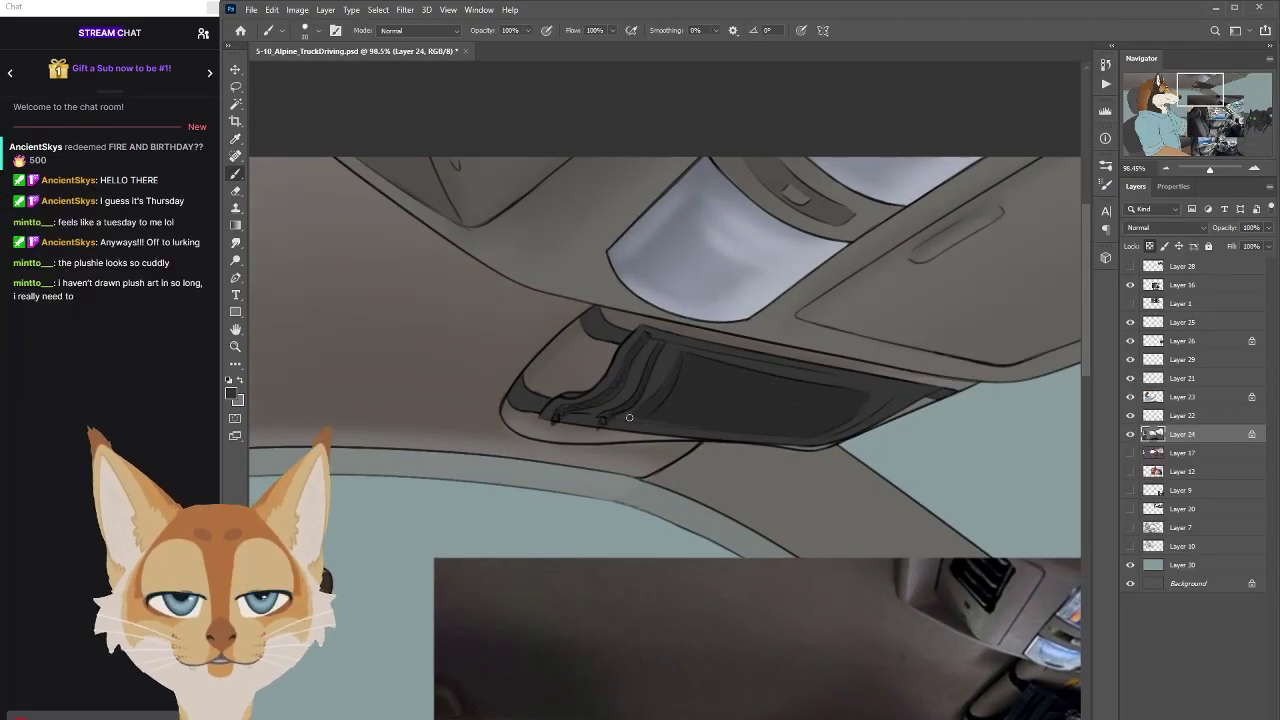
pyautogui.scroll(-5, 629, 417)
pyautogui.keyDown('ctrl'); pyautogui.click(388, 211); pyautogui.keyUp('ctrl')
pyautogui.hotkey('ctrl', 'z')
pyautogui.press('b')
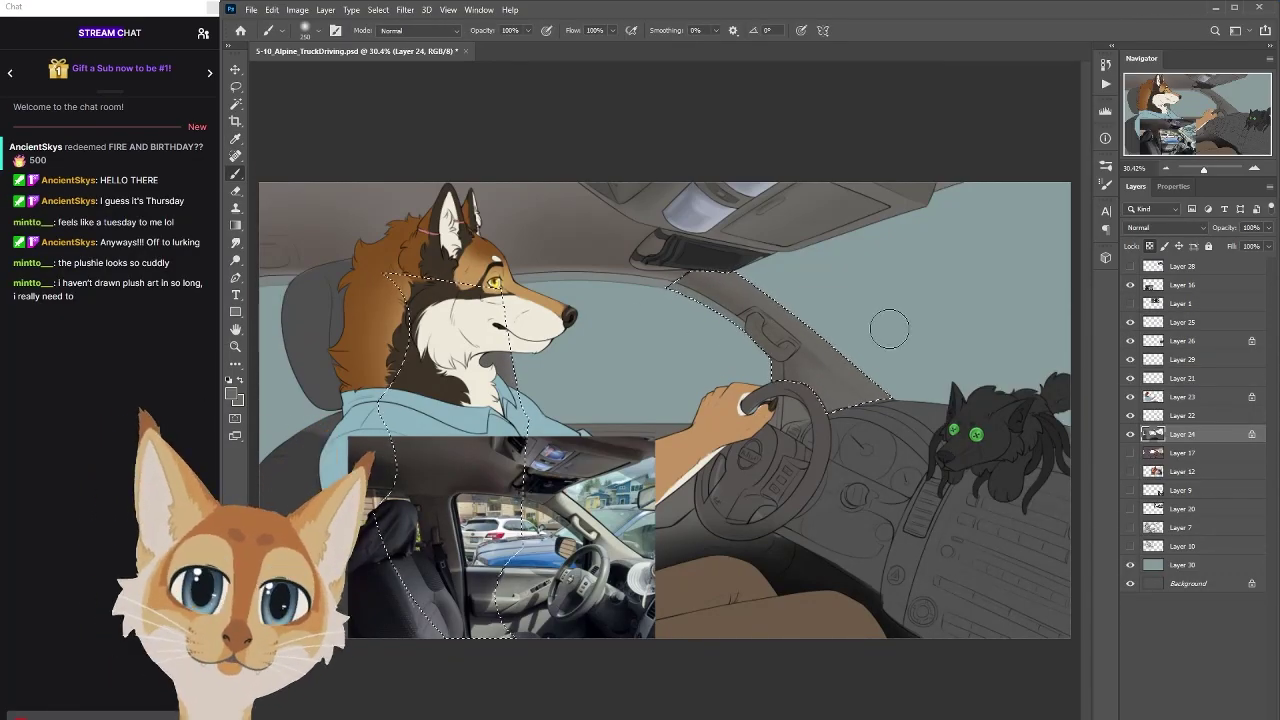
# Choose a new shading colour and shade the windshield pillar and lower dashboard
pyautogui.scroll(2, 889, 329)
pyautogui.scroll(3, 784, 339)
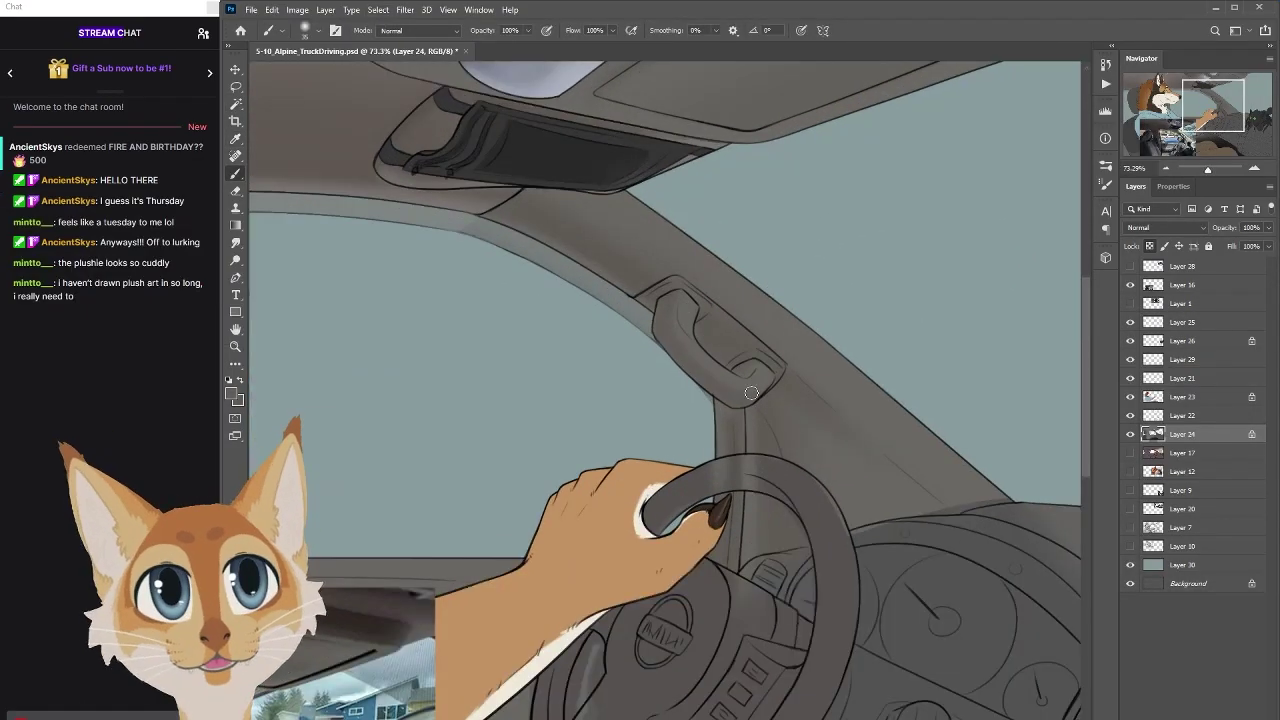
pyautogui.press('Escape')
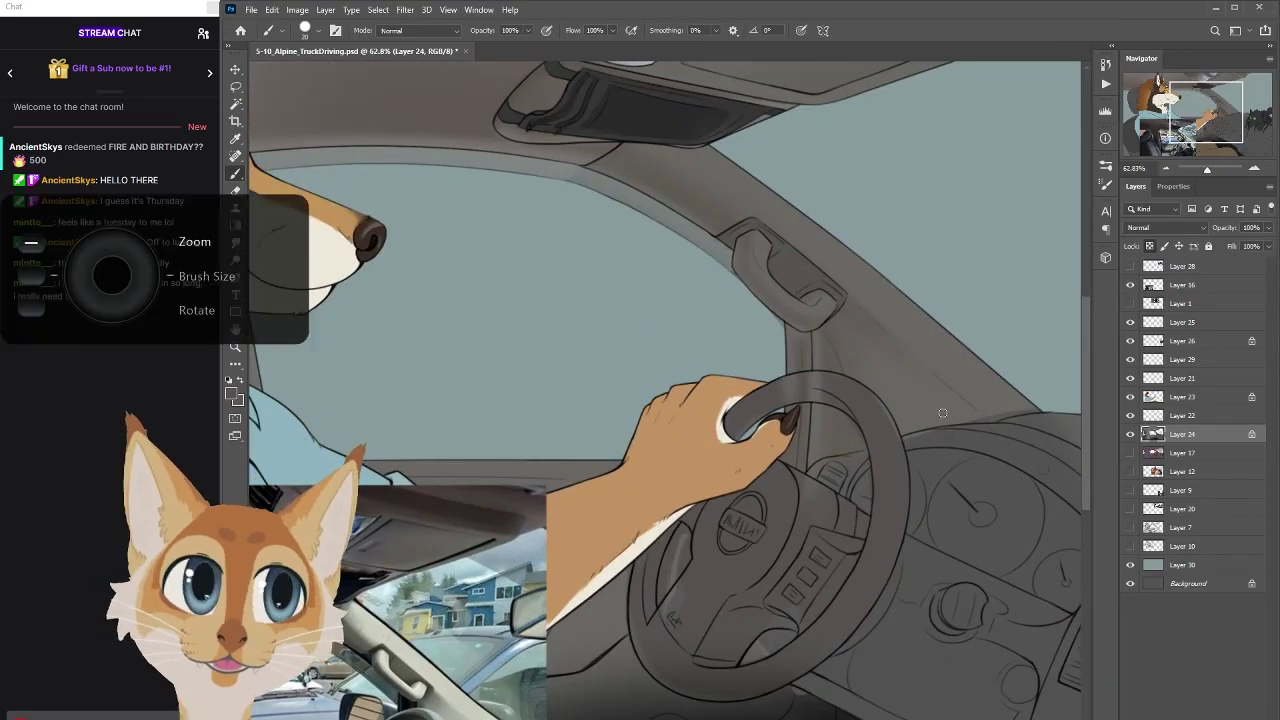
pyautogui.scroll(-2, 907, 288)
pyautogui.scroll(2, 907, 288)
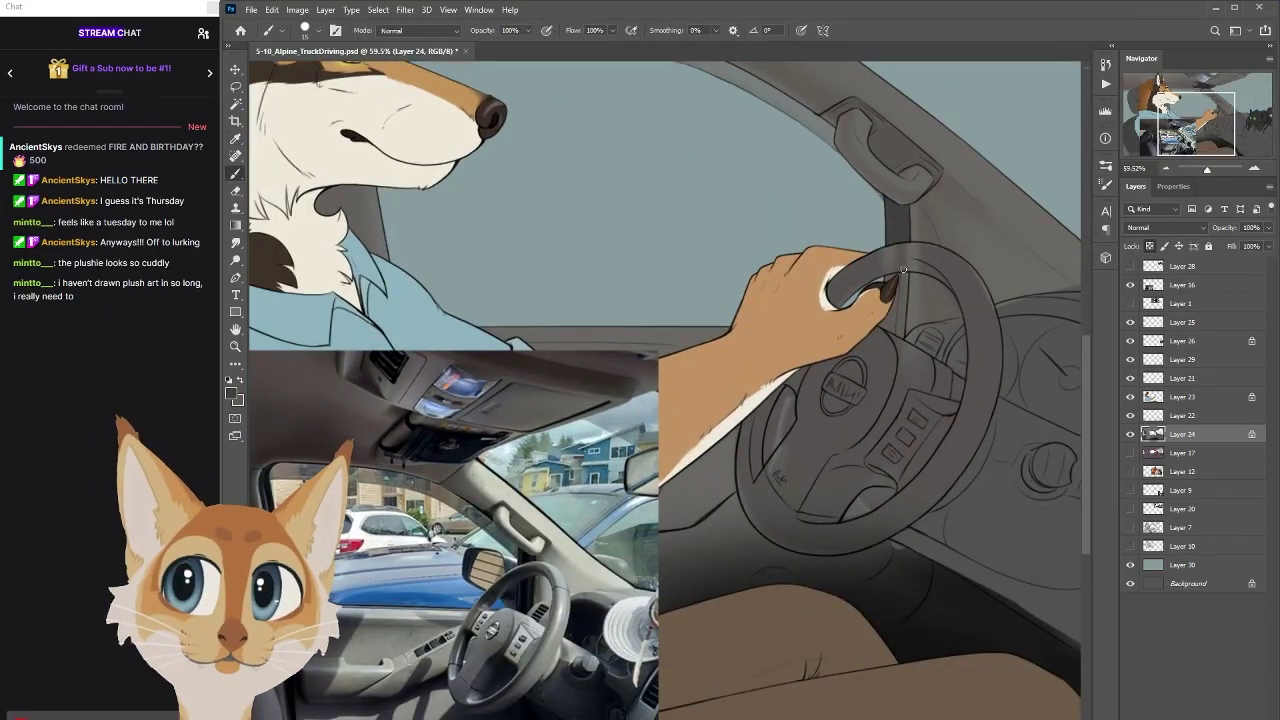
pyautogui.scroll(-2, 850, 300)
pyautogui.scroll(2, 750, 310)
pyautogui.scroll(-3, 603, 322)
pyautogui.scroll(1, 540, 313)
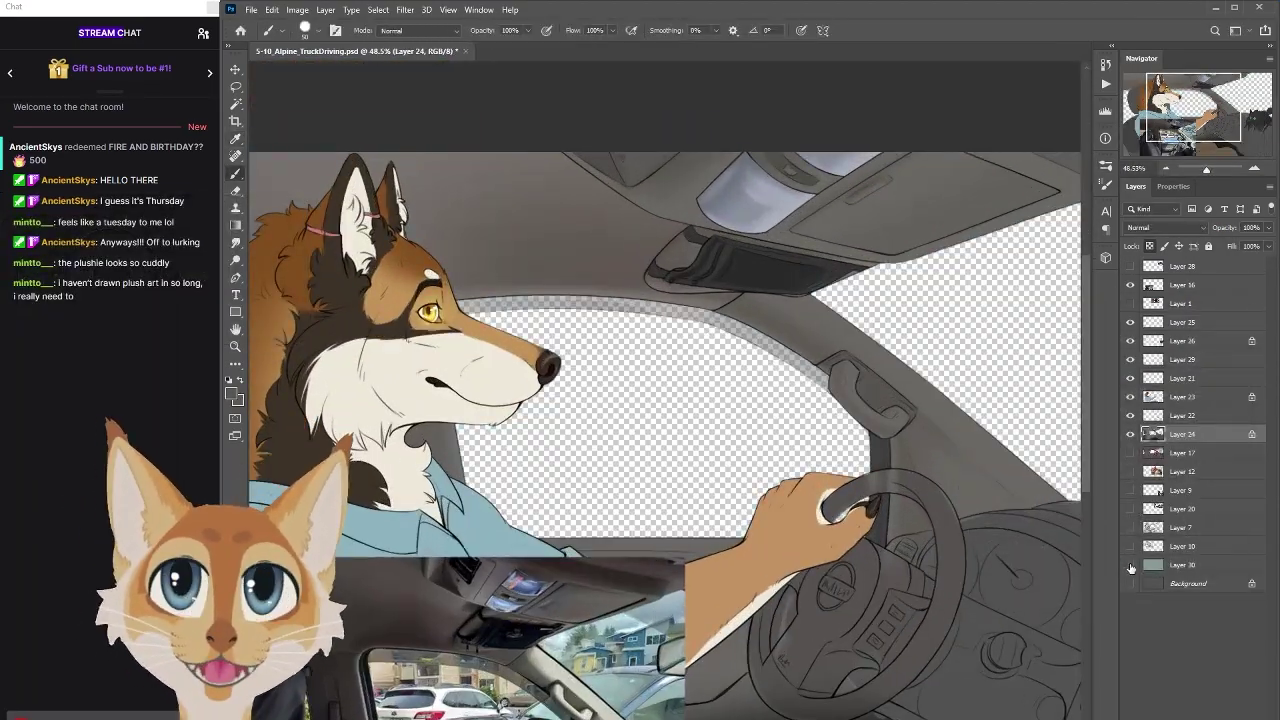
pyautogui.scroll(-1, 801, 355)
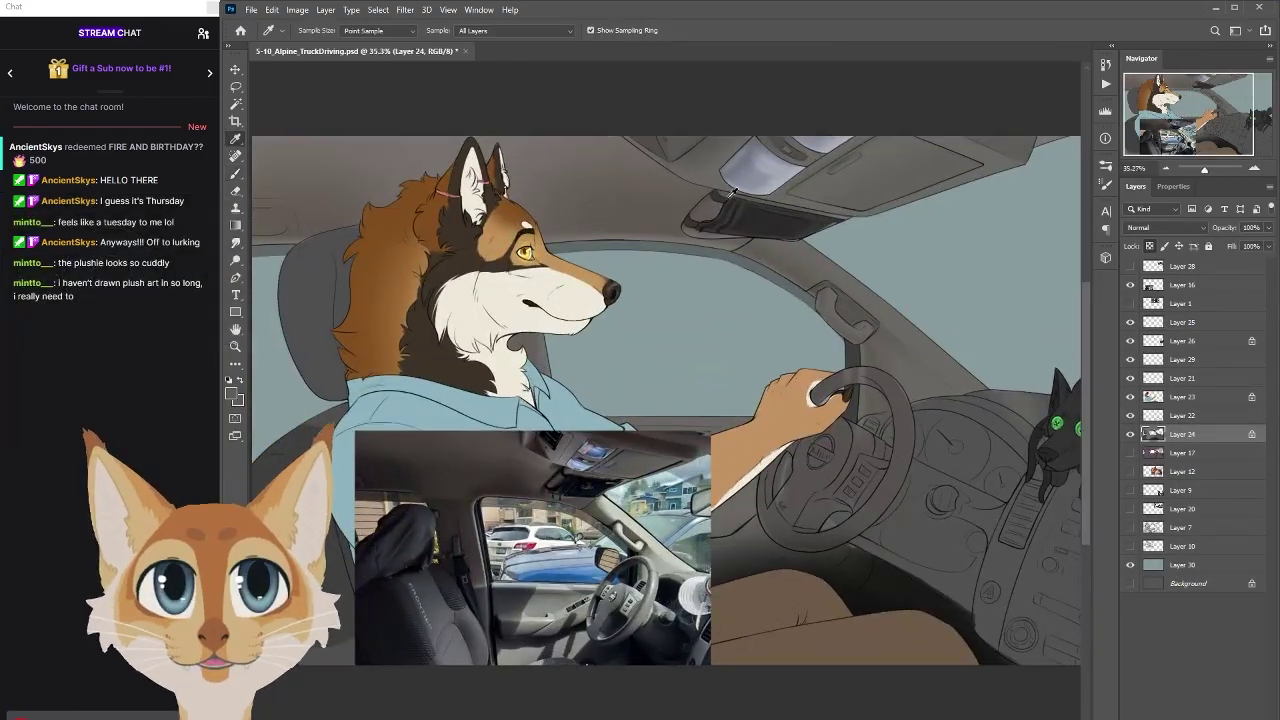
pyautogui.scroll(-1, 750, 290)
pyautogui.scroll(1, 709, 229)
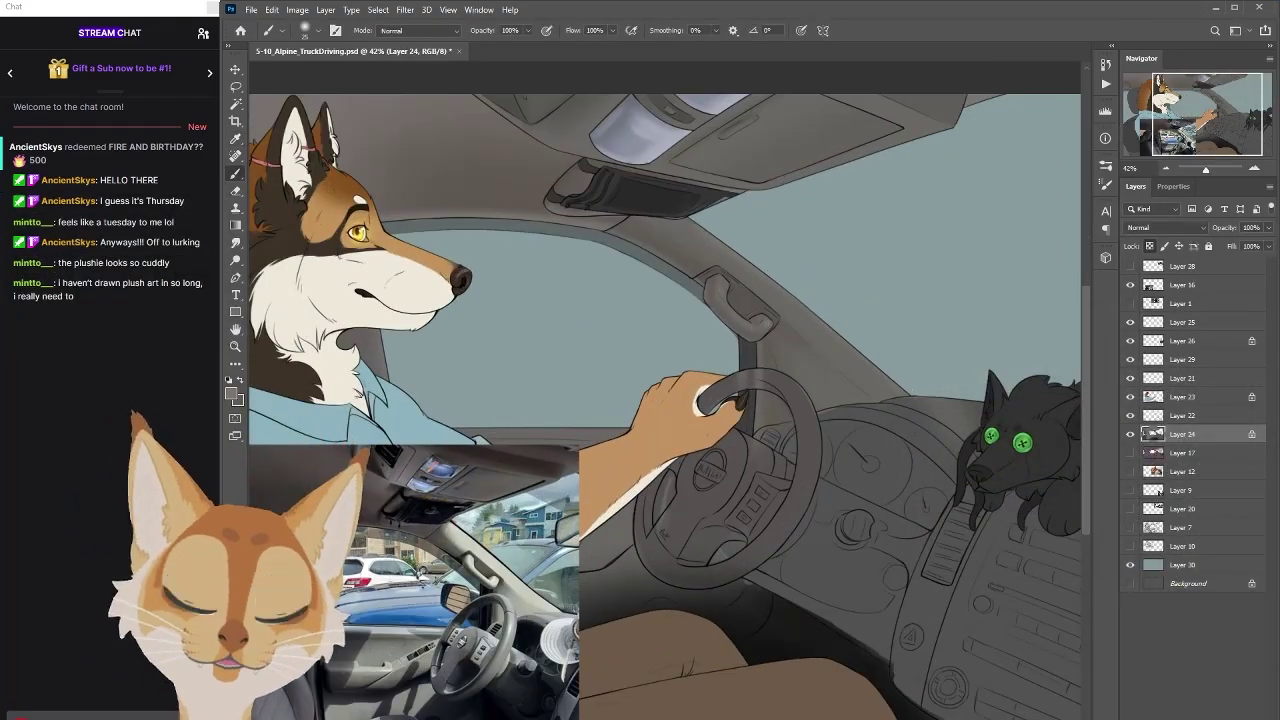
pyautogui.scroll(-2, 709, 229)
pyautogui.scroll(2, 663, 514)
# Move the car interior reference photo up and to the left
pyautogui.moveTo(663, 514); pyautogui.dragTo(807, 512)
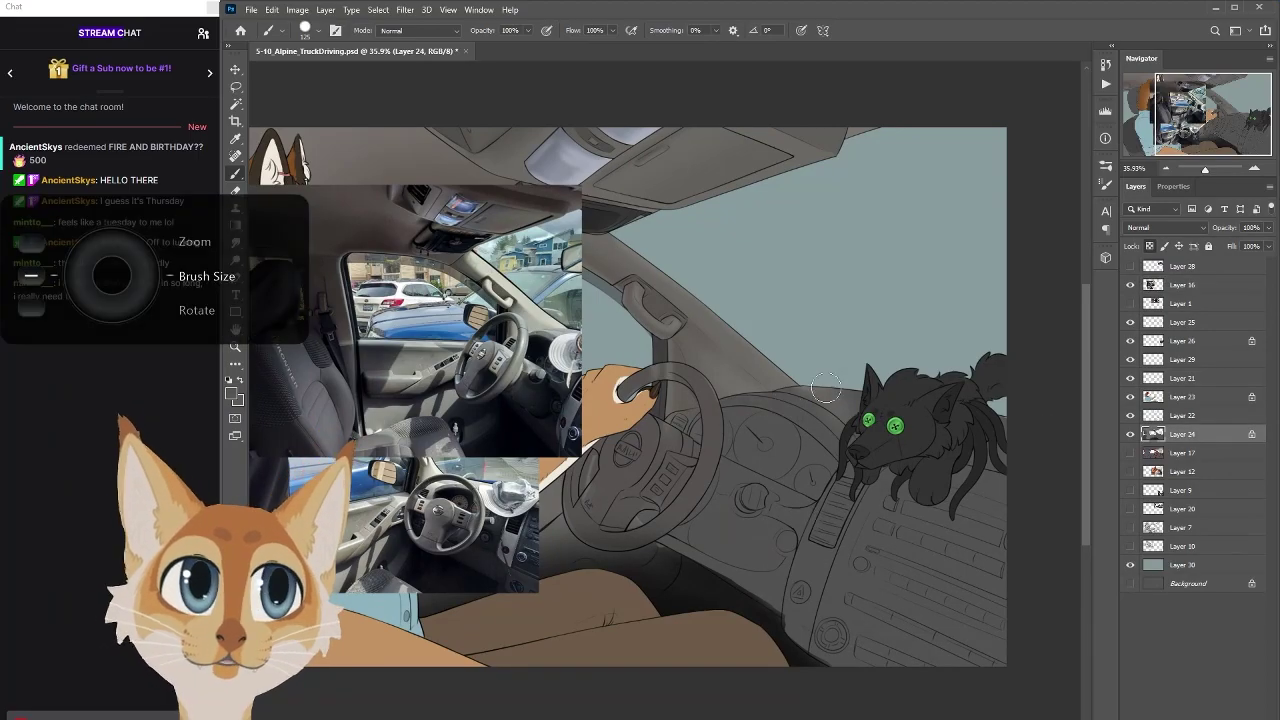
pyautogui.scroll(4, 807, 512)
pyautogui.scroll(-5, 814, 520)
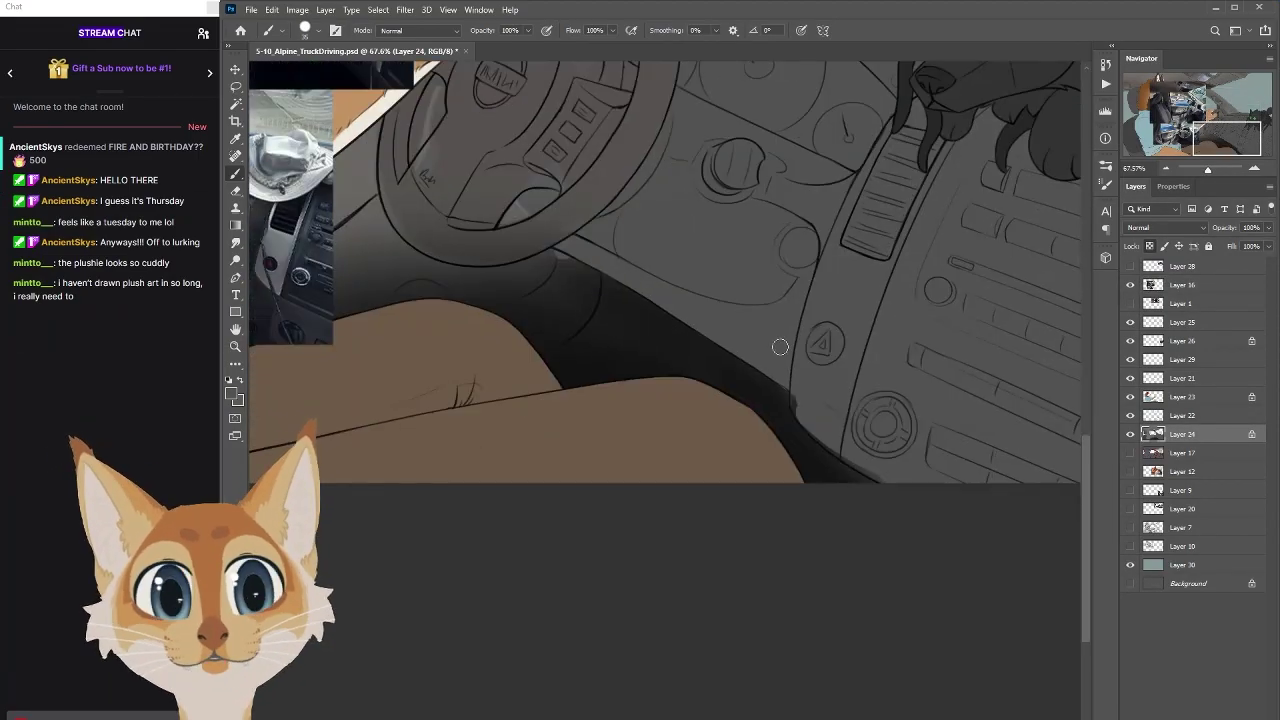
pyautogui.hscroll(3, 619, 435)
pyautogui.scroll(-2, 342, 243)
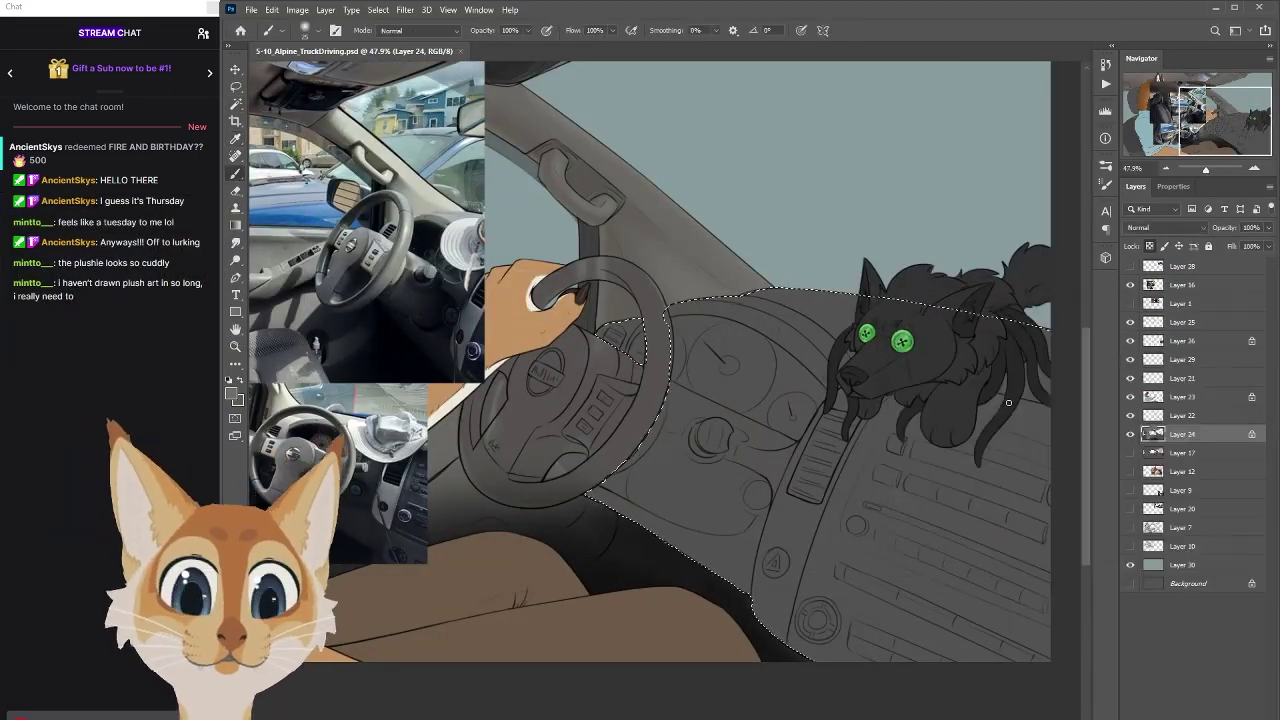
# Sample the dashboard's grey and adjust it as the shading colour
pyautogui.keyDown('alt'); pyautogui.click(674, 297); pyautogui.keyUp('alt')
pyautogui.hotkey('shift', 'c')
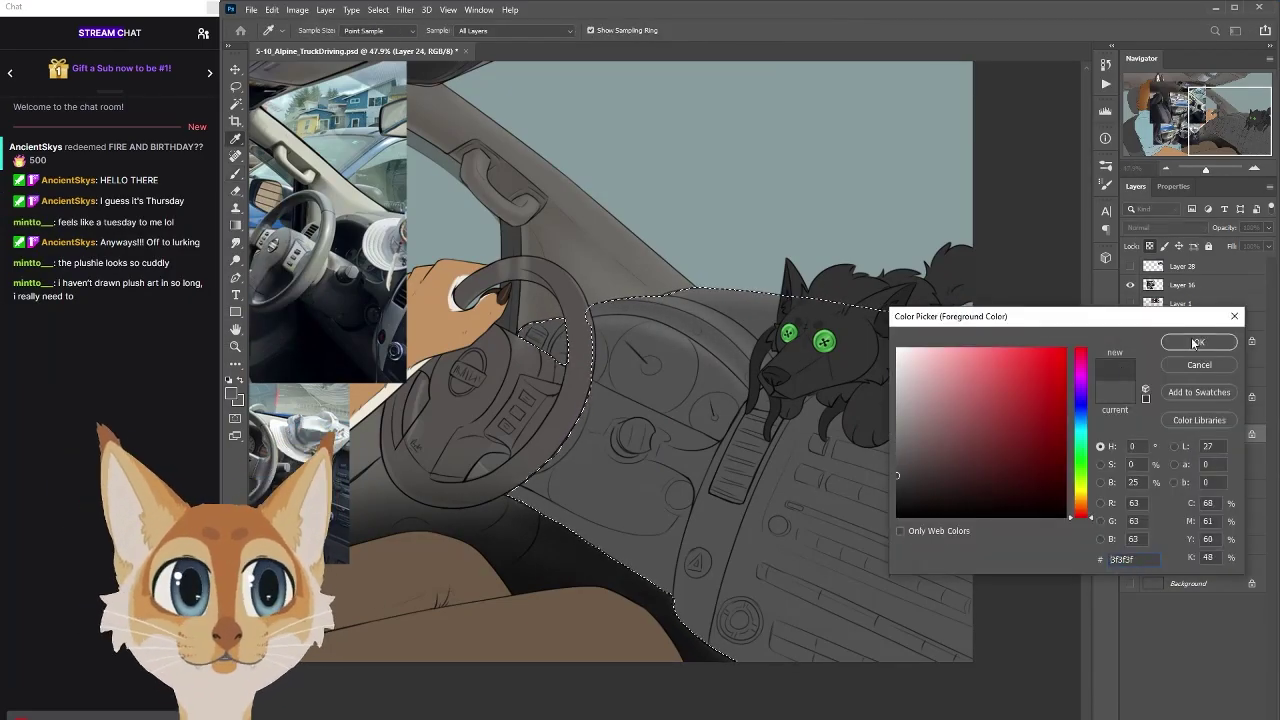
pyautogui.press('Escape')
pyautogui.press('b')
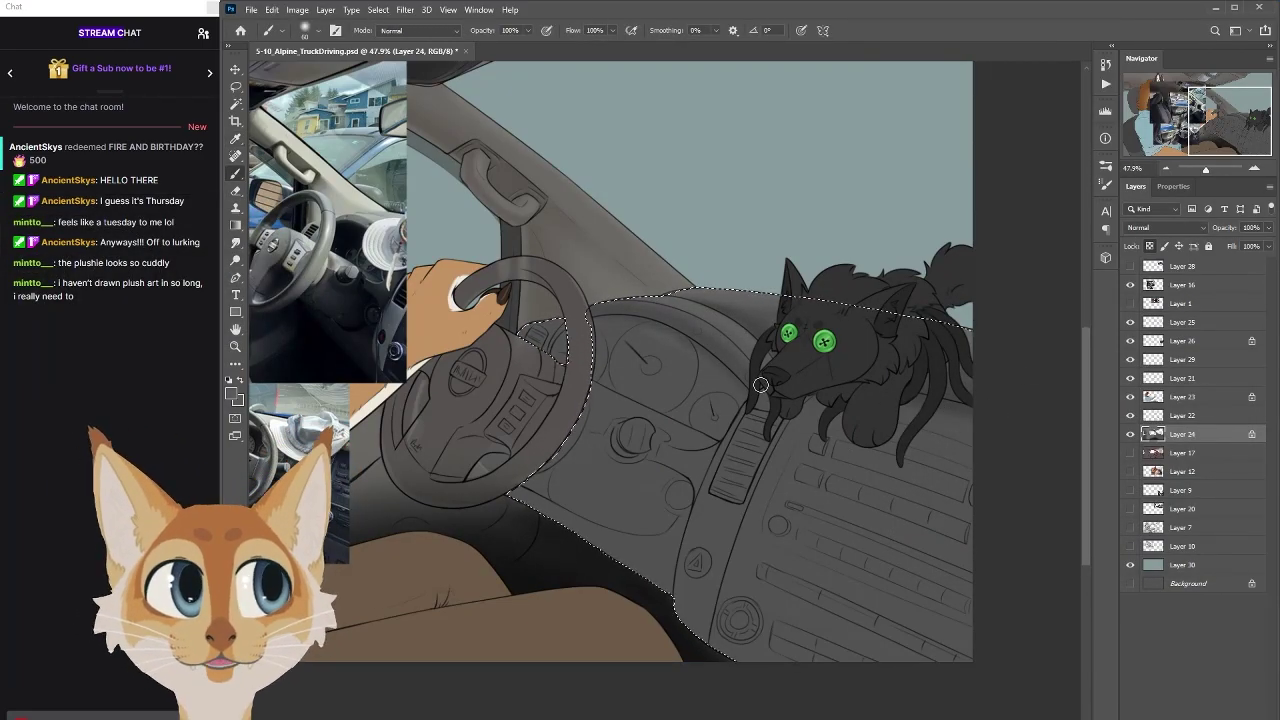
# Reveal the dashboard reference photos and paint darker shading over the dashboard and console
pyautogui.click(1130, 266)
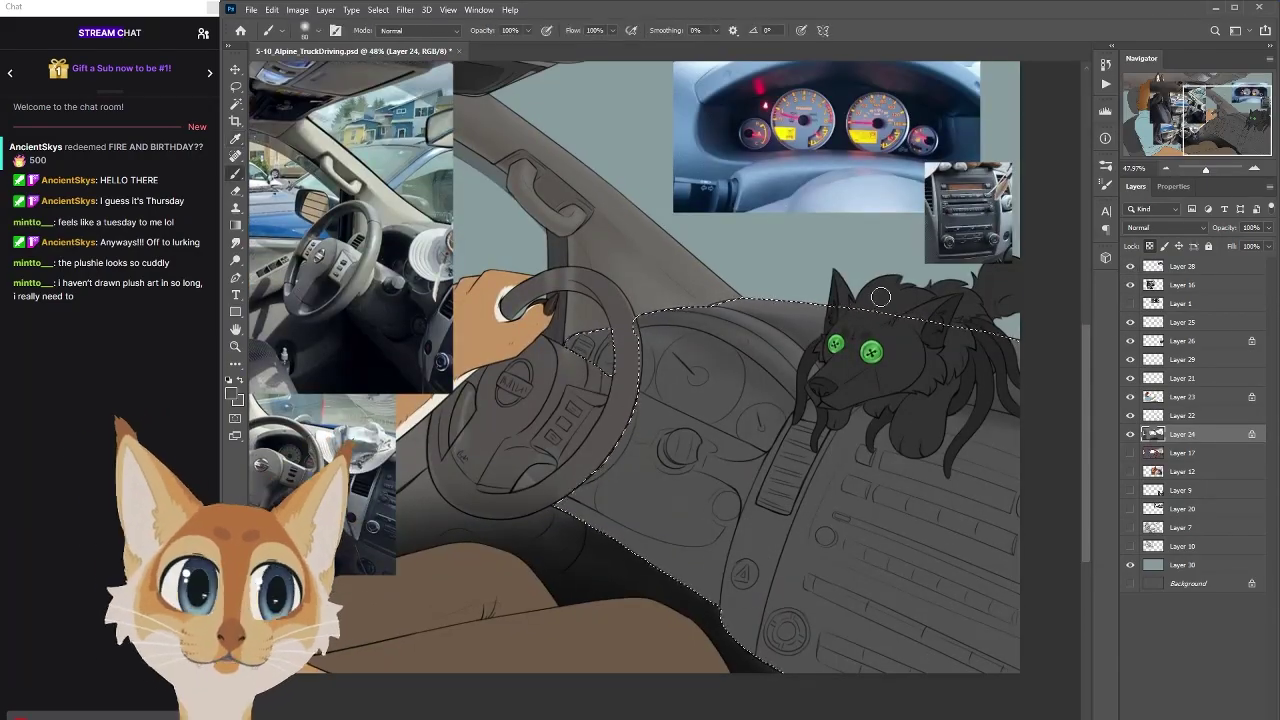
pyautogui.hotkey('shift', 'c')
pyautogui.press('Escape')
pyautogui.moveTo(1000, 430)
pyautogui.mouseDown()
pyautogui.moveTo(831, 666)
pyautogui.moveTo(763, 678)
pyautogui.mouseUp()
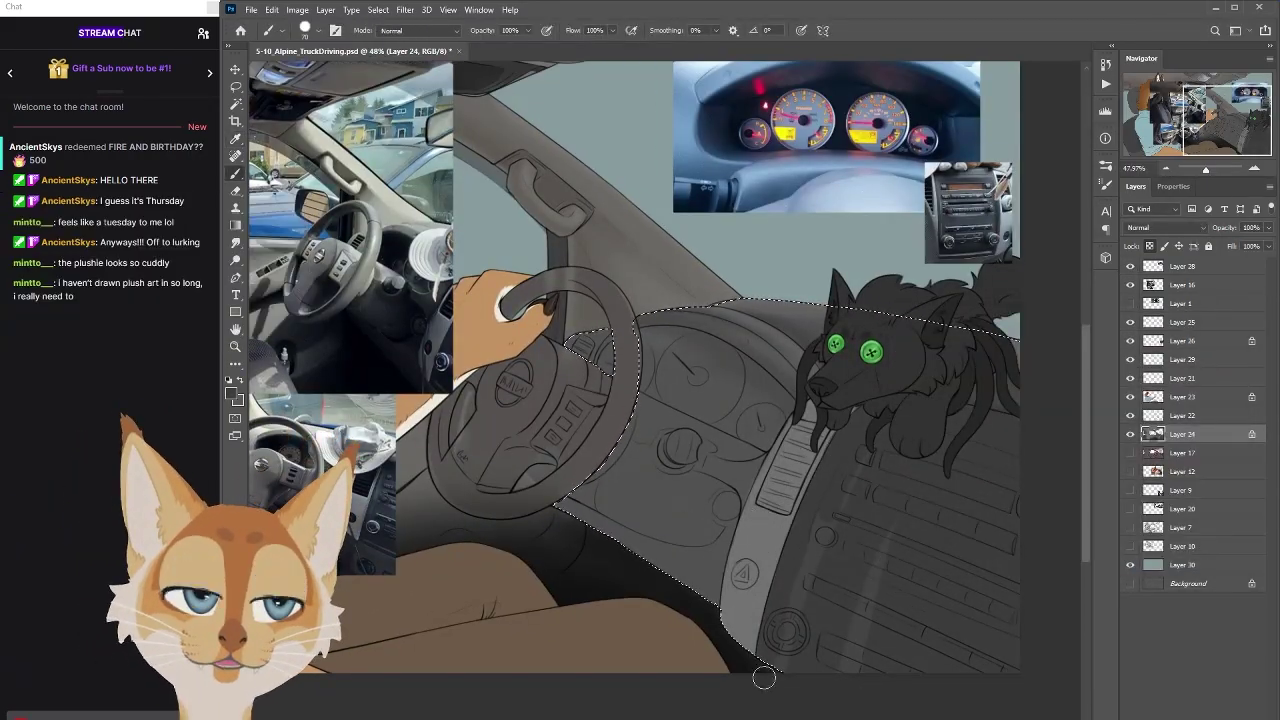
pyautogui.scroll(2, 763, 678)
pyautogui.scroll(-3, 763, 678)
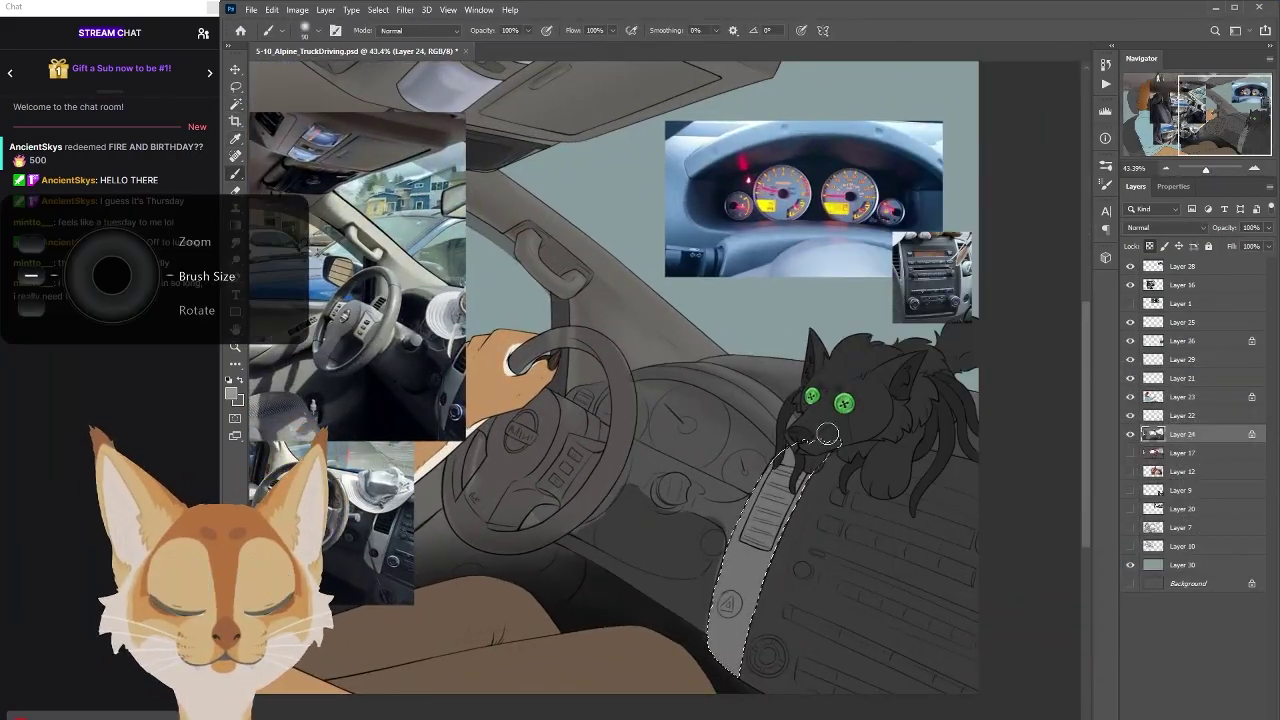
pyautogui.scroll(1, 879, 352)
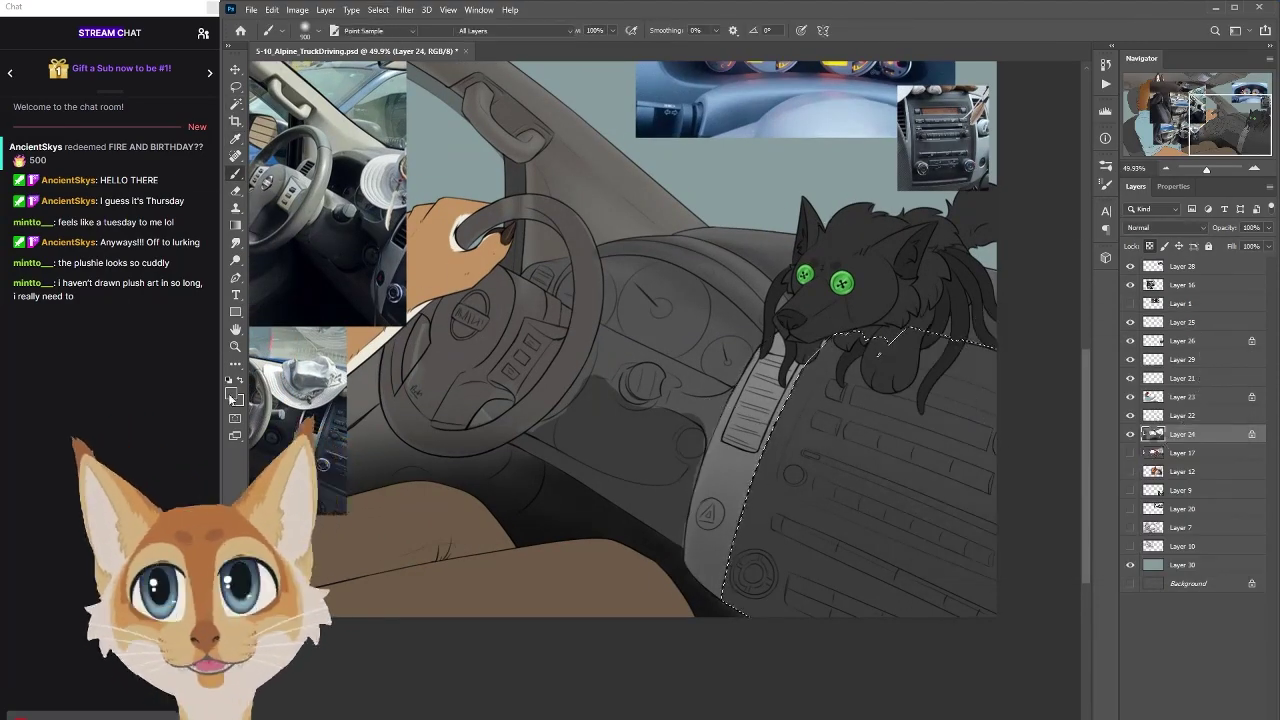
pyautogui.scroll(-1, 879, 352)
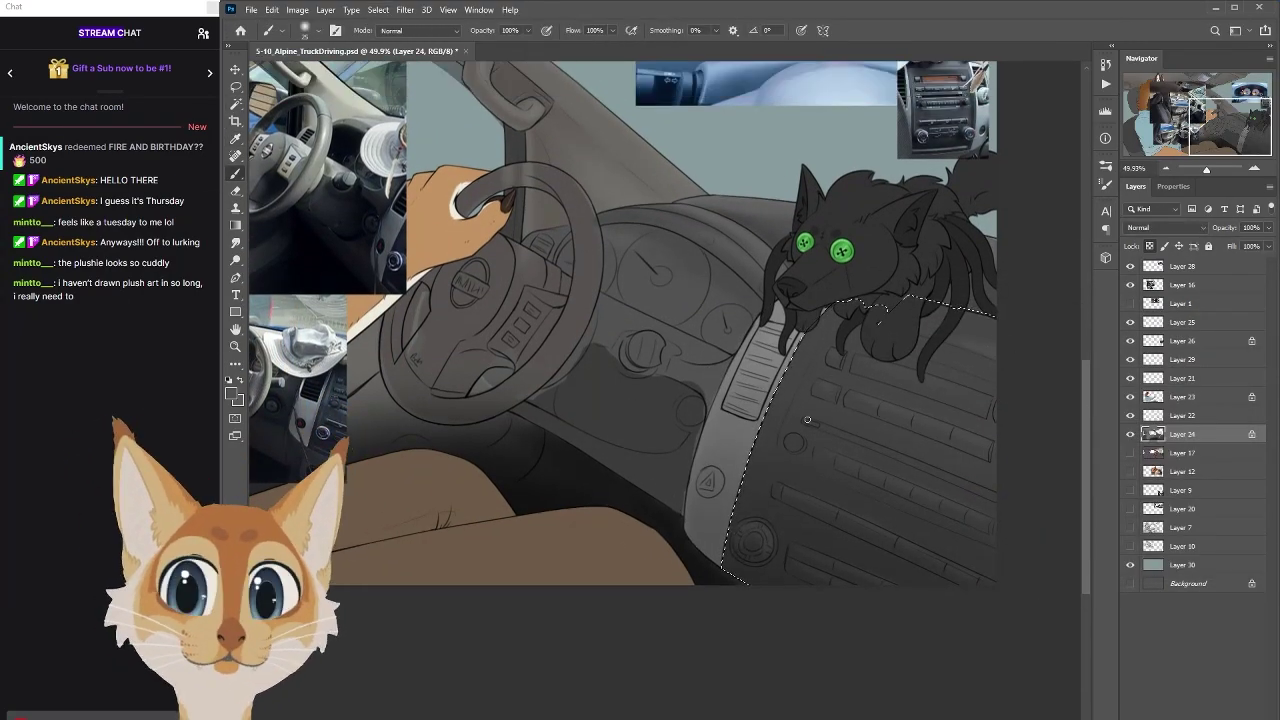
pyautogui.scroll(2, 807, 419)
pyautogui.scroll(-1, 926, 491)
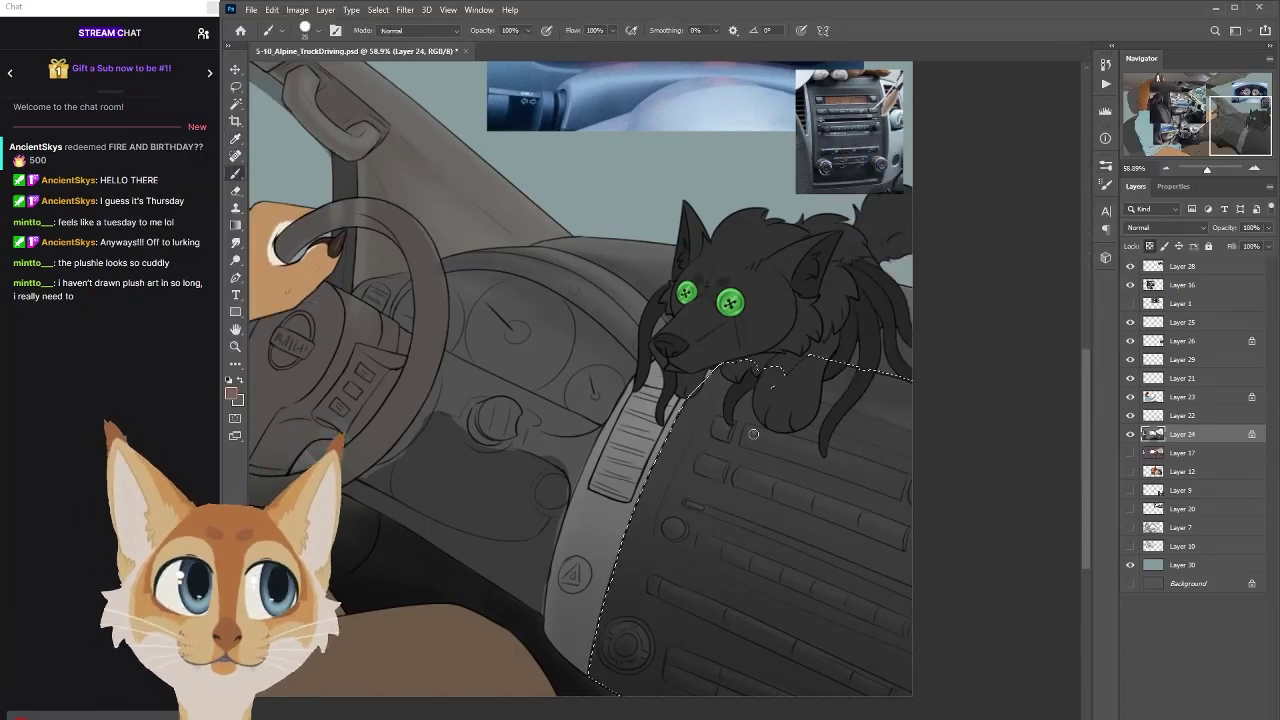
pyautogui.scroll(2, 753, 433)
pyautogui.press('w')
pyautogui.click(823, 459)
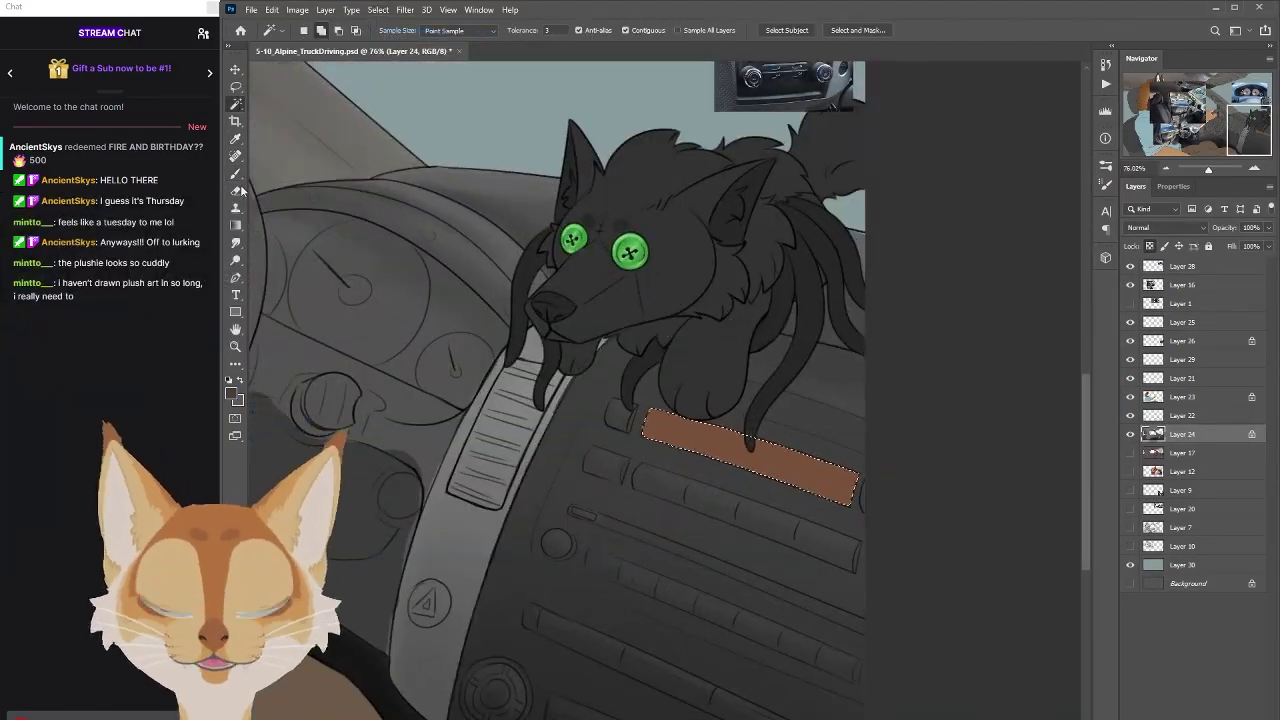
pyautogui.scroll(3, 560, 400)
pyautogui.click(232, 393)
pyautogui.press('Return')
pyautogui.press('b')
pyautogui.hotkey('ctrl', 'shift', 'alt', 'n')
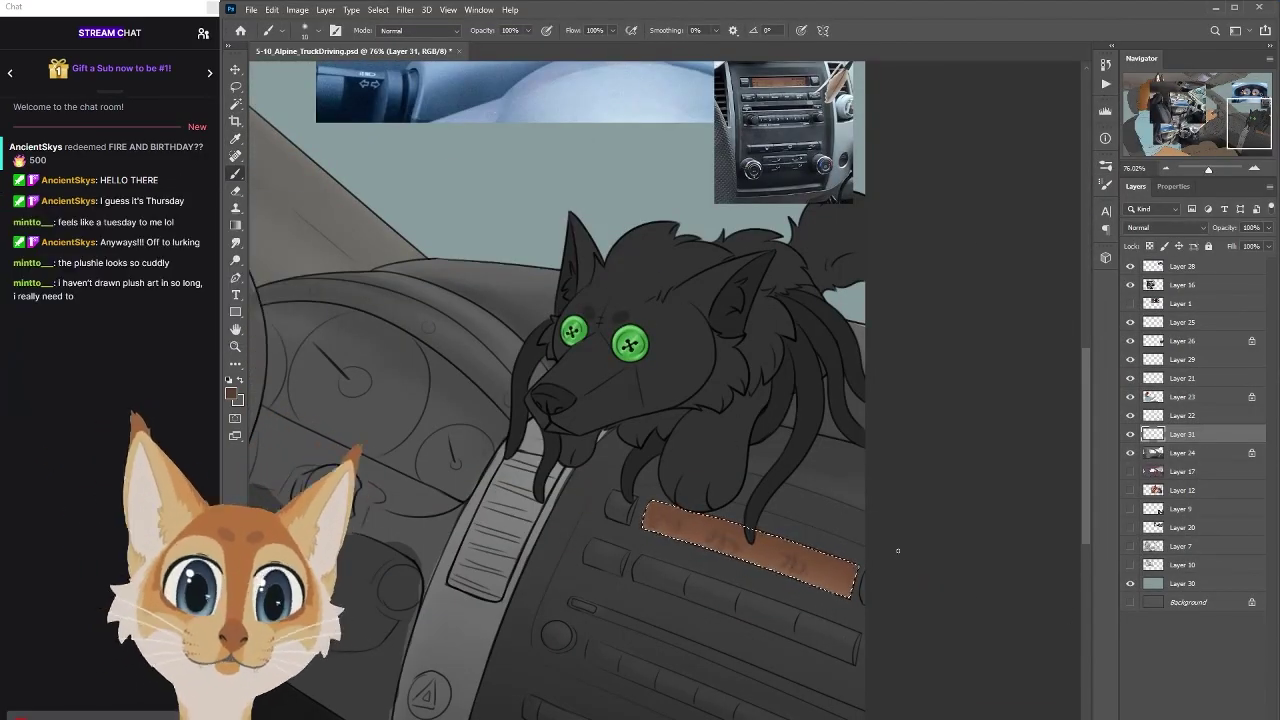
pyautogui.scroll(-2, 897, 550)
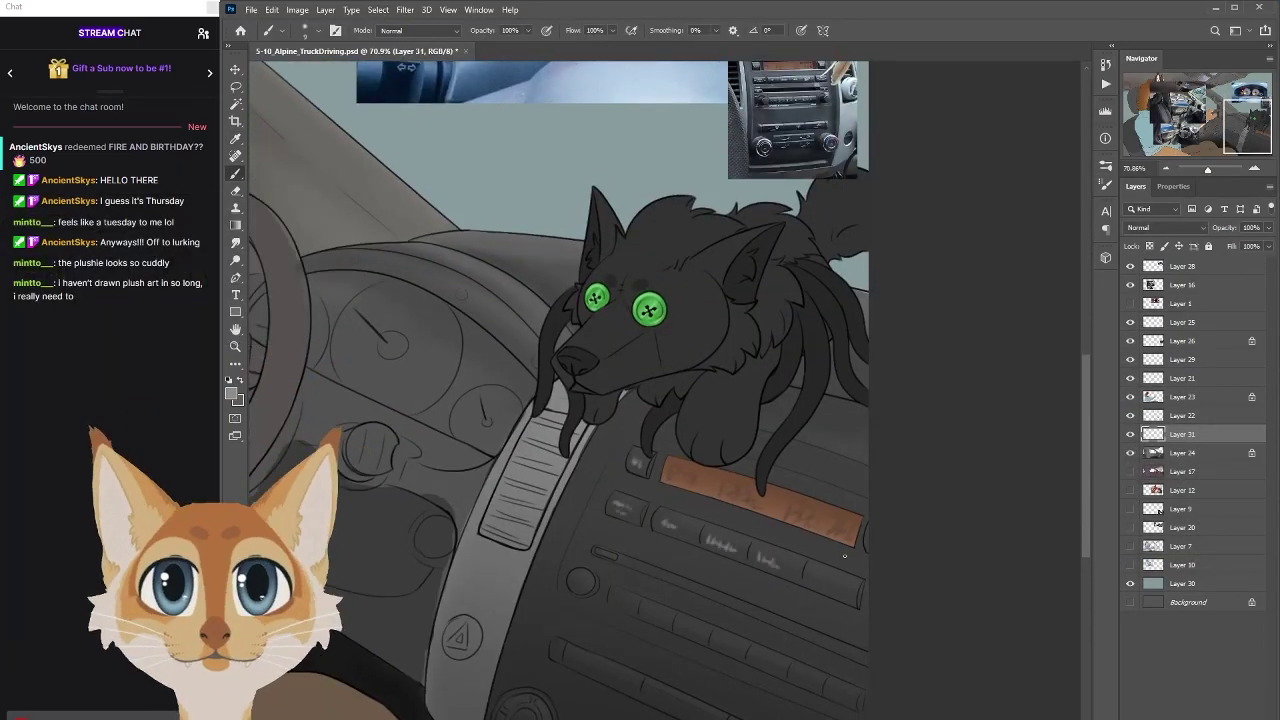
pyautogui.hscroll(-3, 845, 556)
pyautogui.scroll(-2, 815, 621)
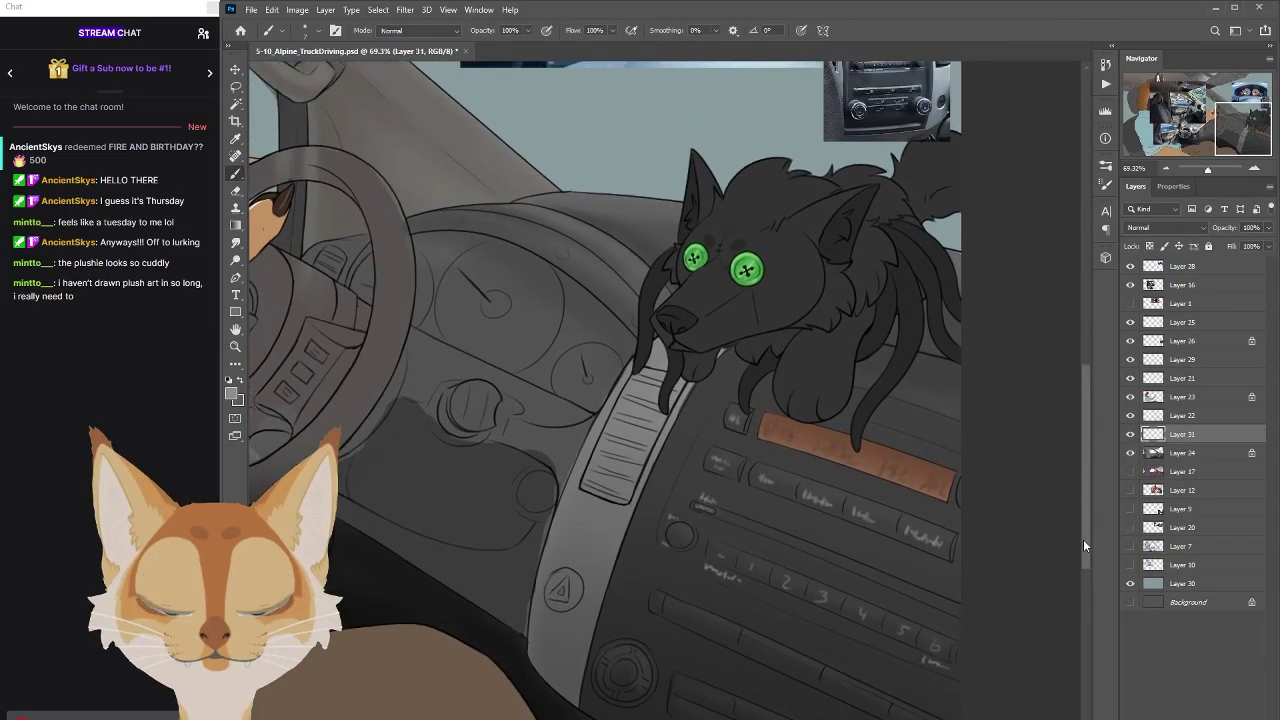
pyautogui.scroll(-5, 865, 667)
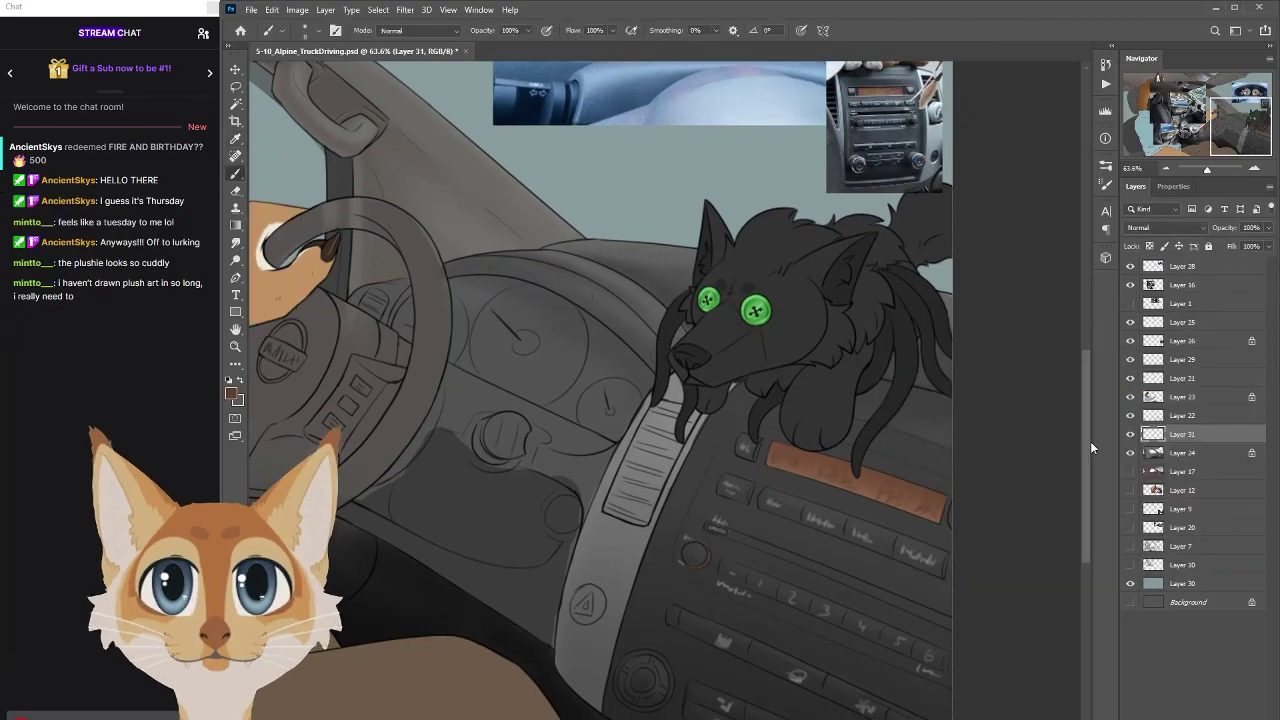
pyautogui.scroll(3, 671, 434)
pyautogui.scroll(-3, 671, 434)
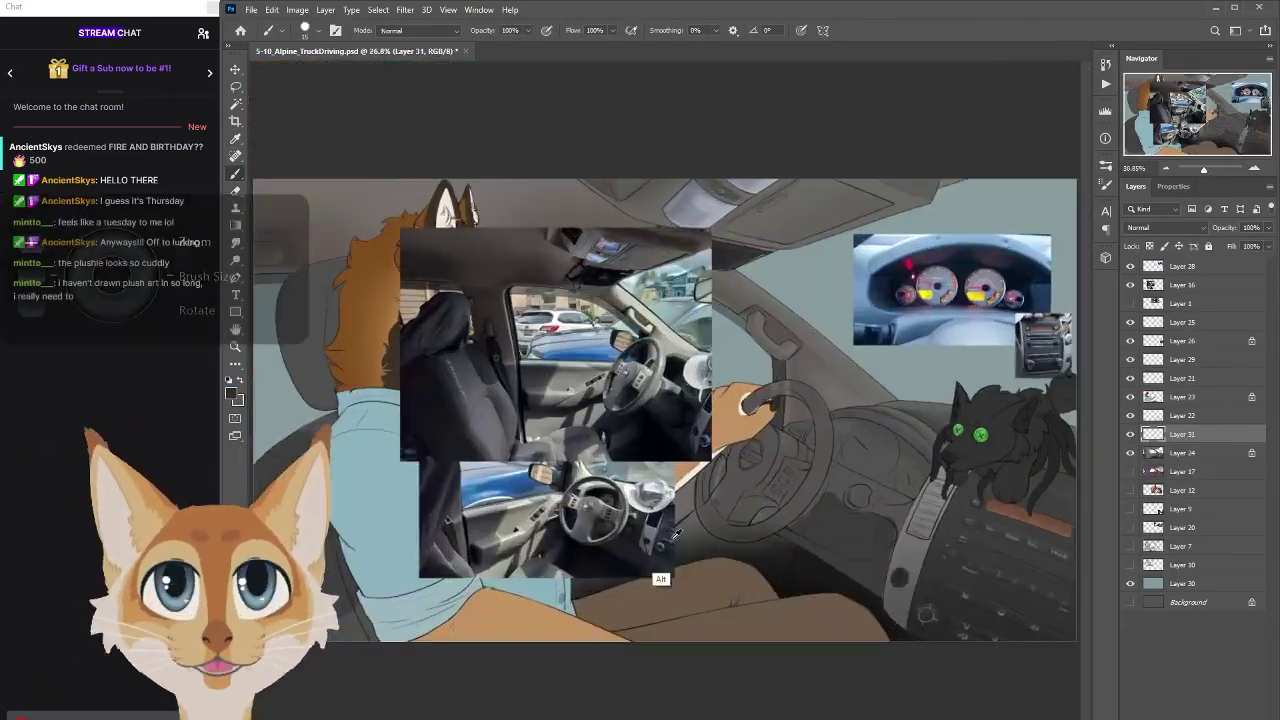
pyautogui.click(232, 393)
pyautogui.scroll(3, 671, 434)
pyautogui.click(1200, 340)
pyautogui.scroll(3, 671, 434)
pyautogui.scroll(-5, 739, 418)
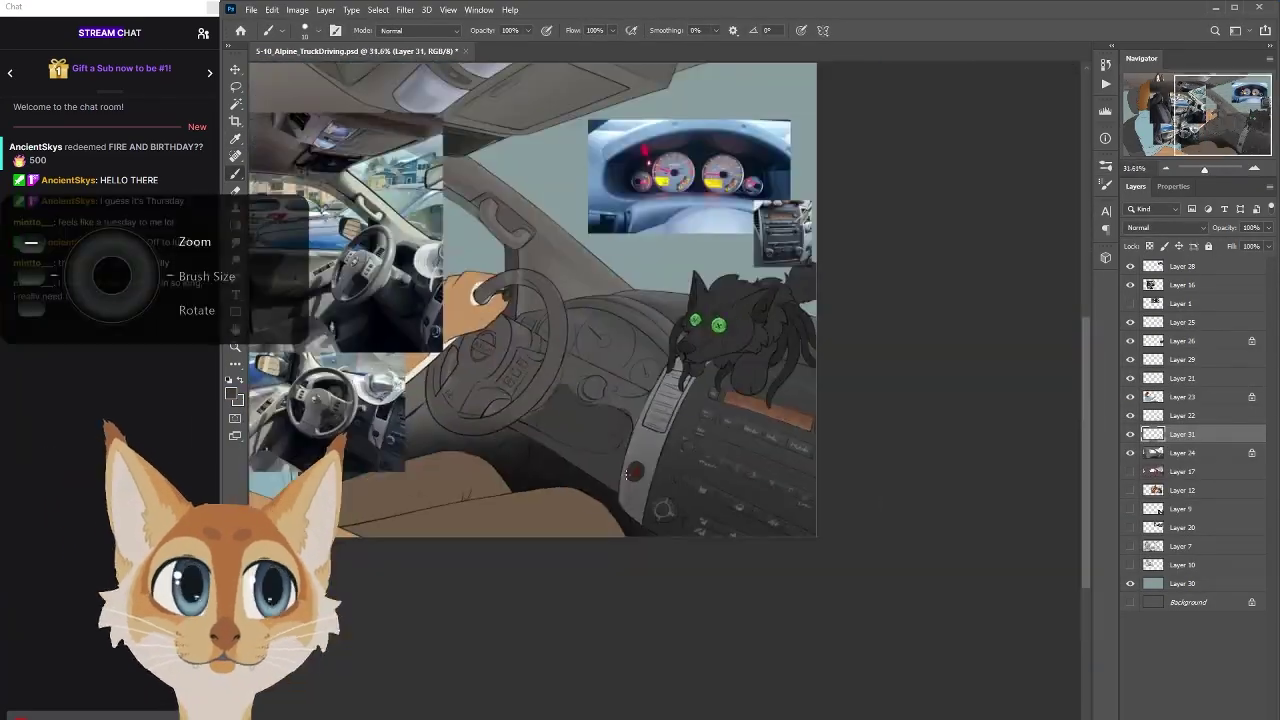
# Add a new empty Layer 33 for painting the gauge markings
pyautogui.scroll(2, 739, 418)
pyautogui.scroll(1, 728, 477)
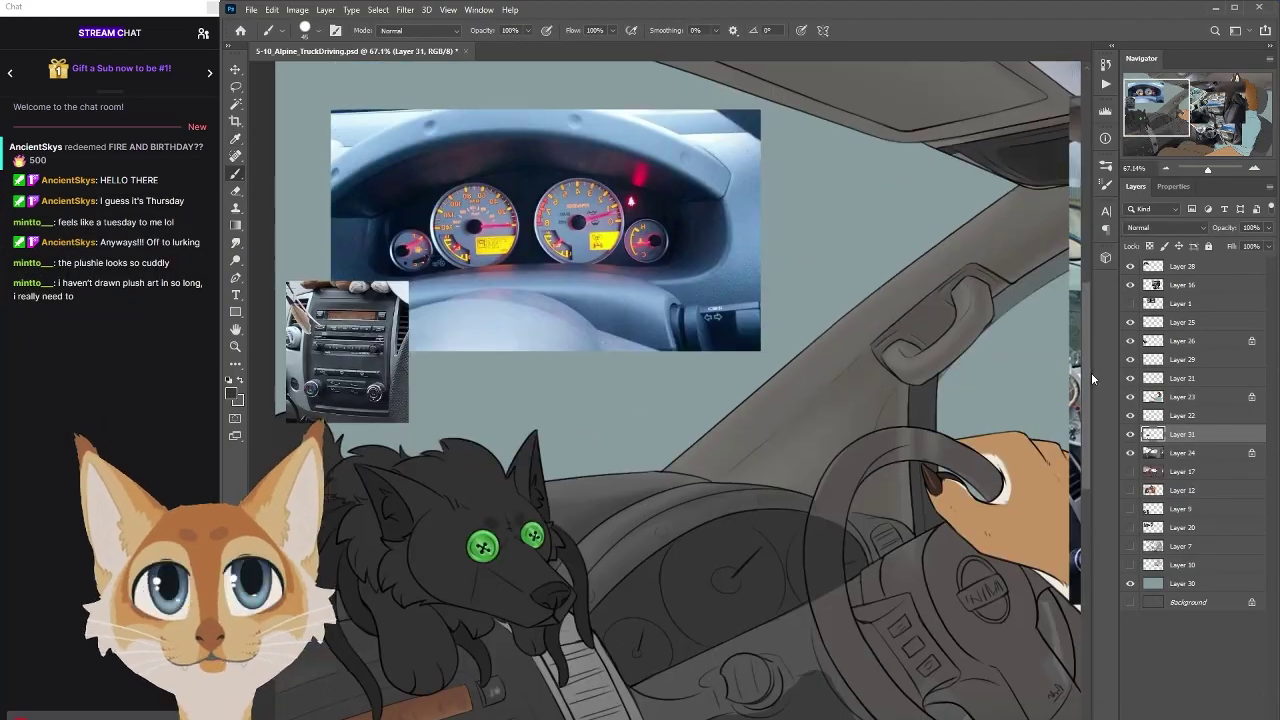
pyautogui.scroll(-1, 728, 477)
pyautogui.hotkey('alt', ']')
pyautogui.scroll(1, 794, 479)
pyautogui.press('e')
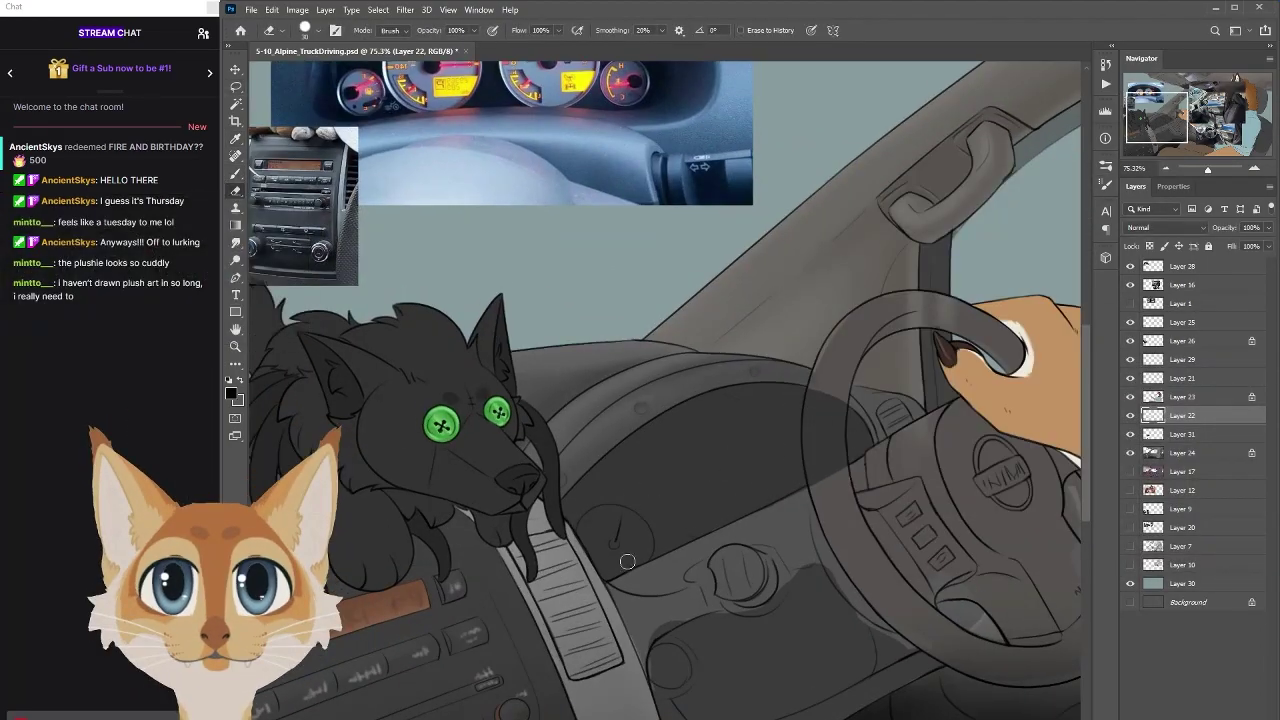
pyautogui.hotkey('ctrl', 'shift', 'h')
pyautogui.scroll(-1, 520, 544)
pyautogui.hotkey('ctrl', 'shift', 'alt', 'n')
pyautogui.press('b')
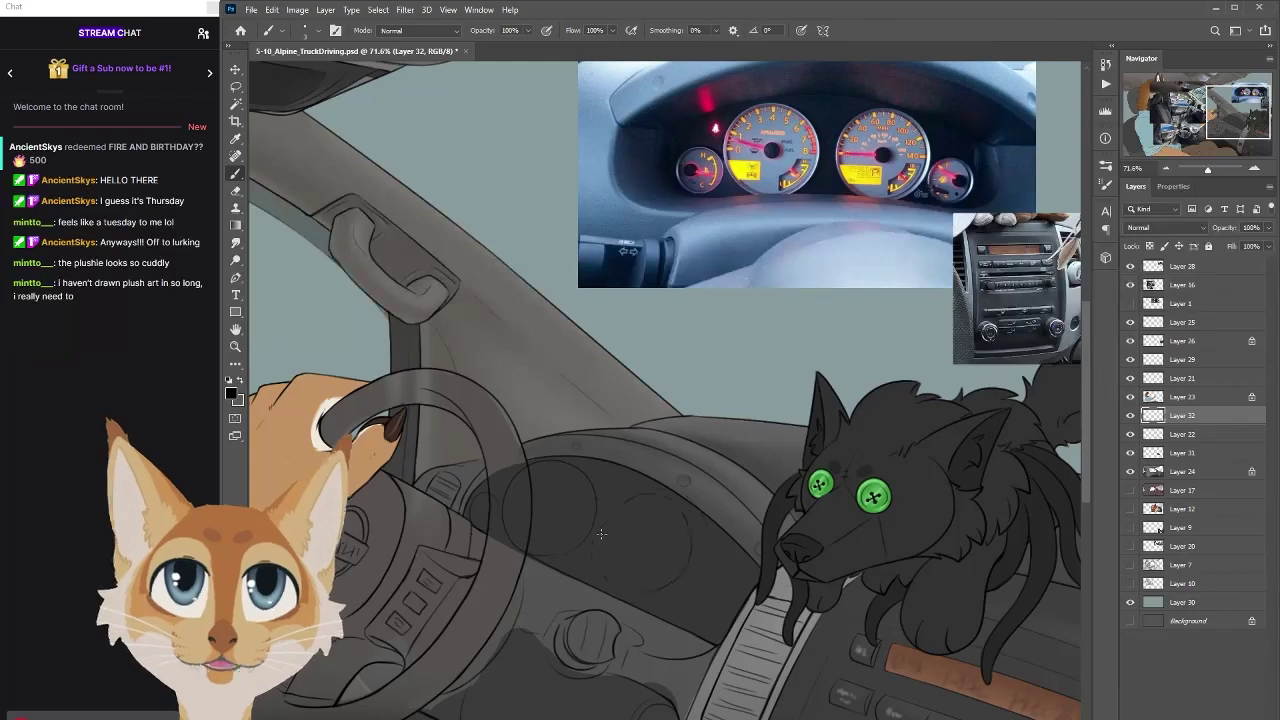
pyautogui.scroll(2, 601, 534)
pyautogui.scroll(-2, 700, 560)
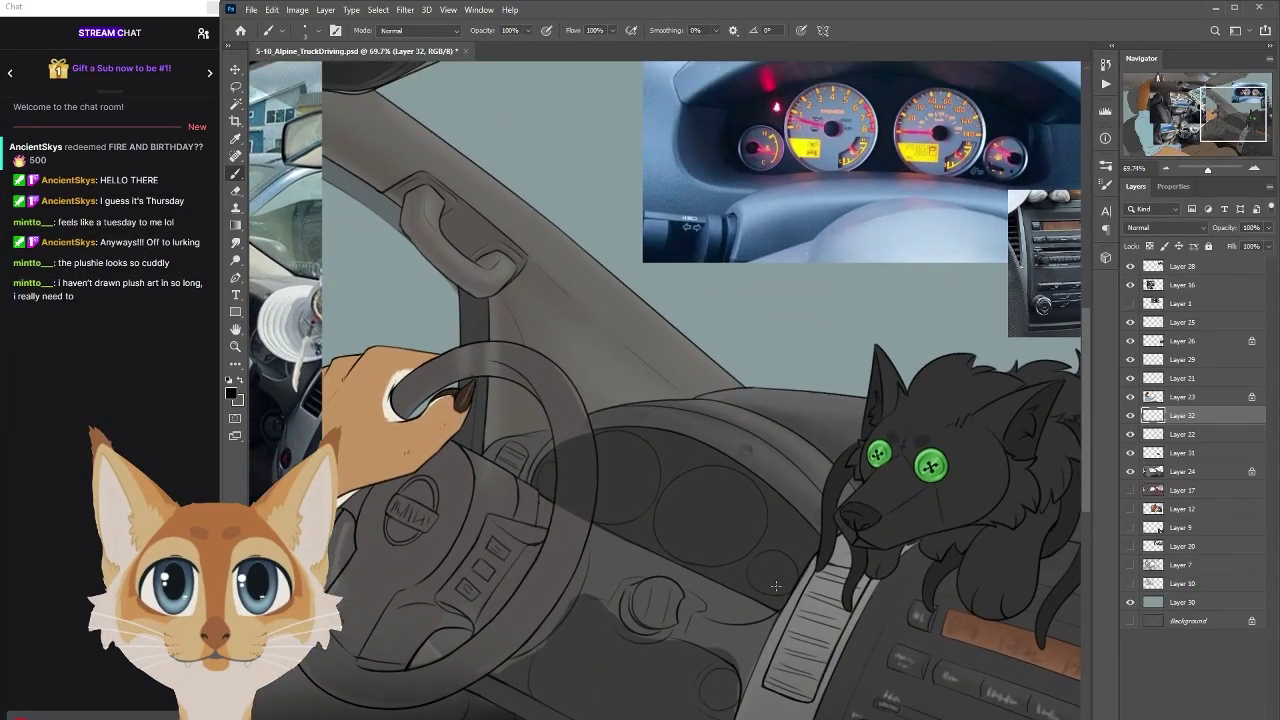
# Magic Wand the gauge faces on Layer 24, narrowing the selection to the round dials
pyautogui.press('Return')
pyautogui.scroll(3, 528, 447)
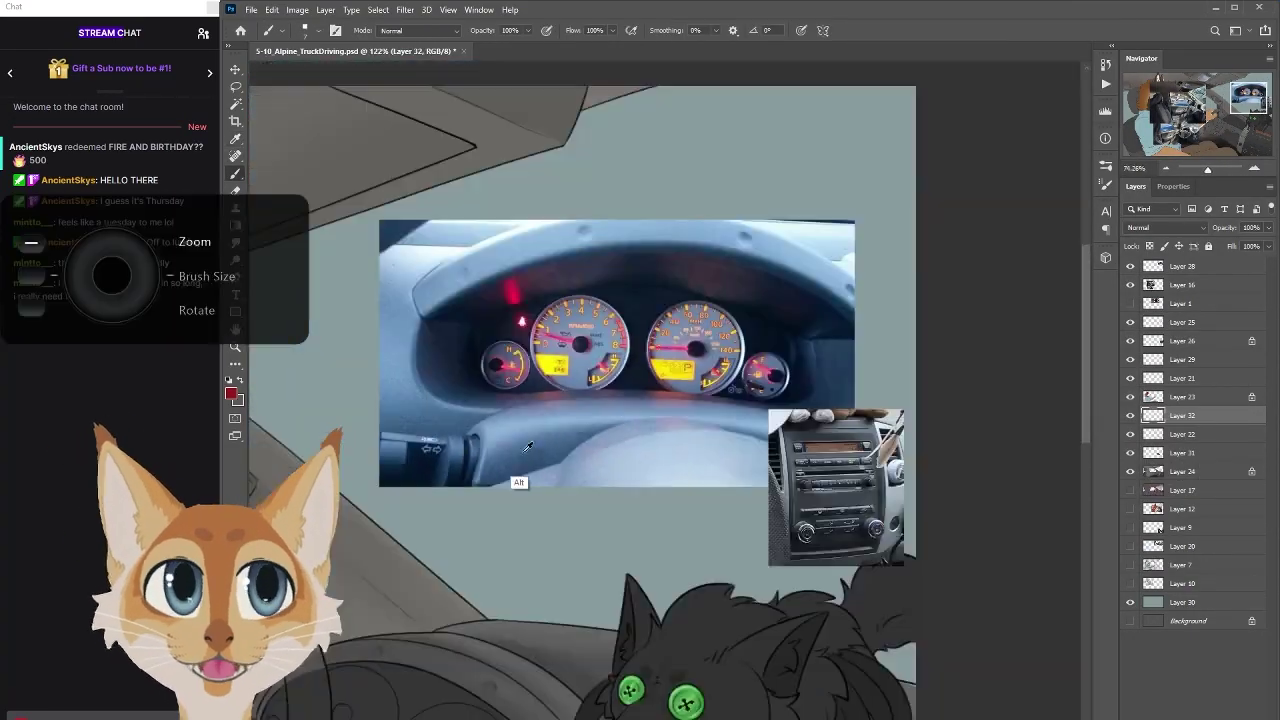
pyautogui.scroll(-3, 528, 447)
pyautogui.scroll(-2, 845, 535)
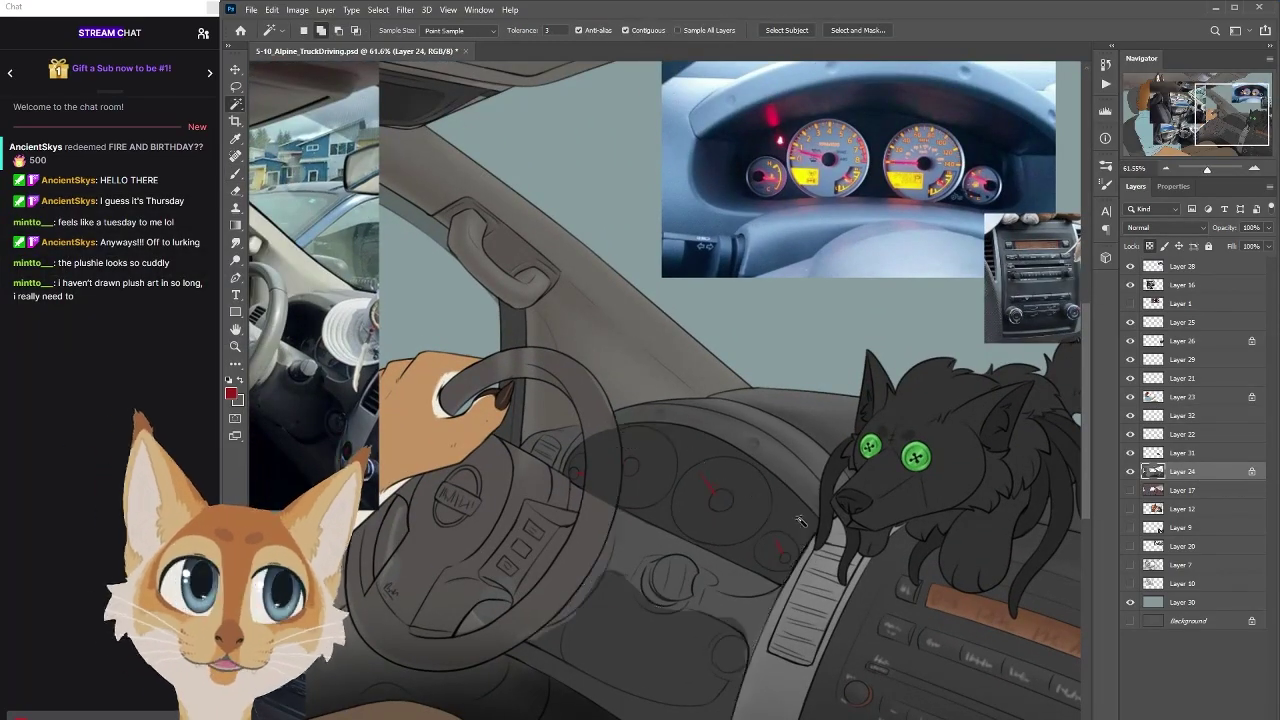
pyautogui.hotkey('ctrl', 'e')
pyautogui.rightClick(845, 535)
pyautogui.press('Escape')
pyautogui.scroll(3, 809, 434)
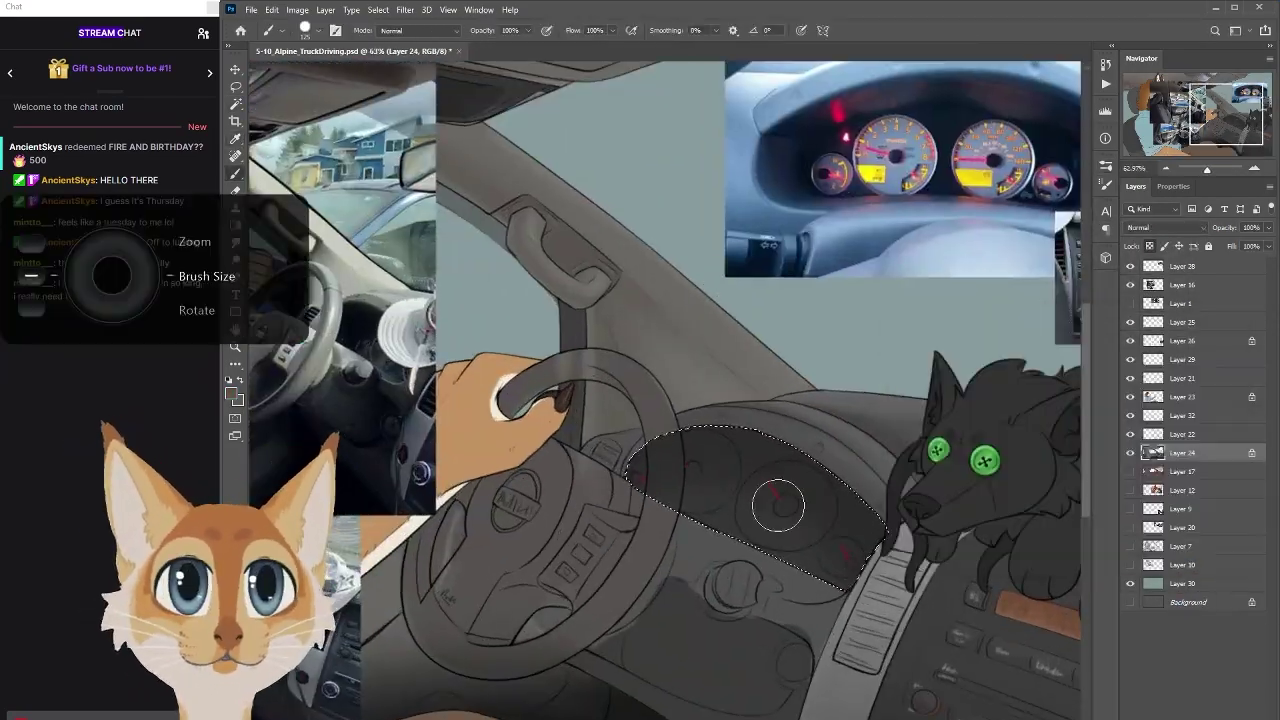
pyautogui.scroll(-3, 809, 434)
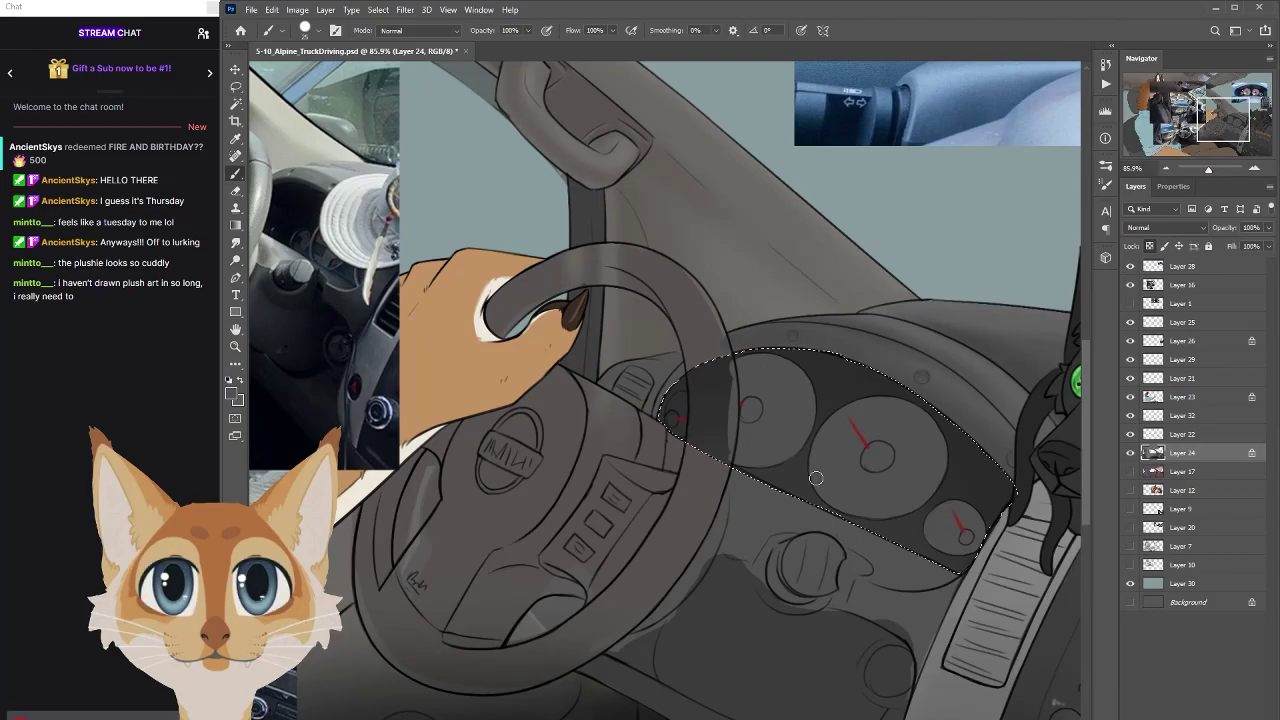
pyautogui.hotkey('ctrl', 'z')
pyautogui.hotkey('ctrl', 'z')
pyautogui.scroll(2, 692, 424)
# Pick golden yellow #bfa252 and paint tick marks and numbers inside the gauge selection
pyautogui.scroll(-3, 692, 424)
pyautogui.click(231, 393)
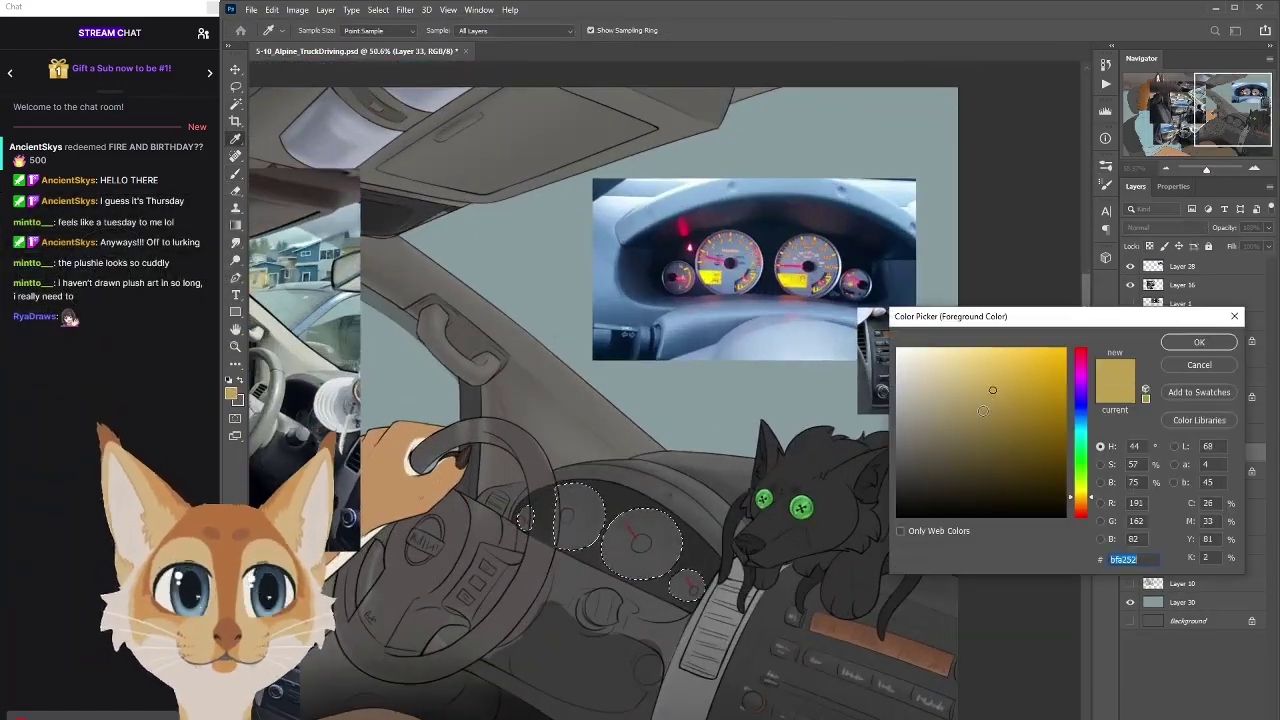
pyautogui.click(1194, 337)
pyautogui.hotkey('ctrl', 'shift', 'alt', 'n')
pyautogui.moveTo(635, 435); pyautogui.dragTo(645, 450)
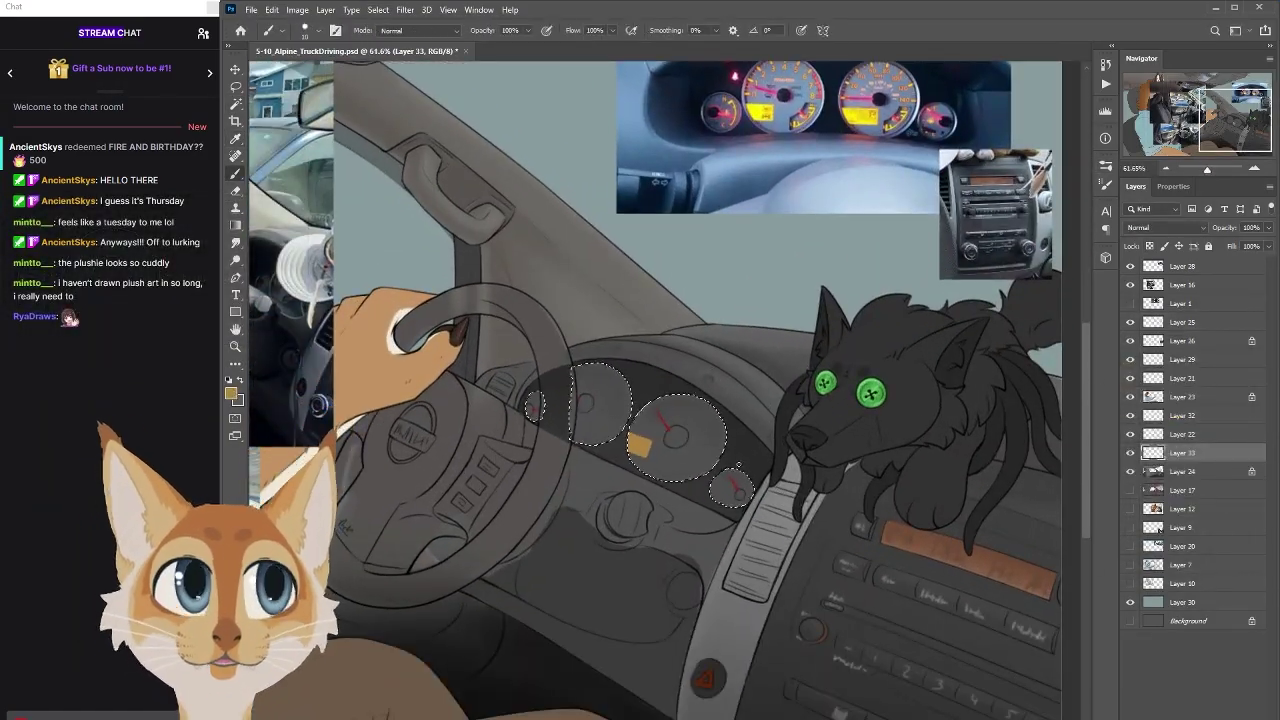
pyautogui.scroll(2, 650, 390)
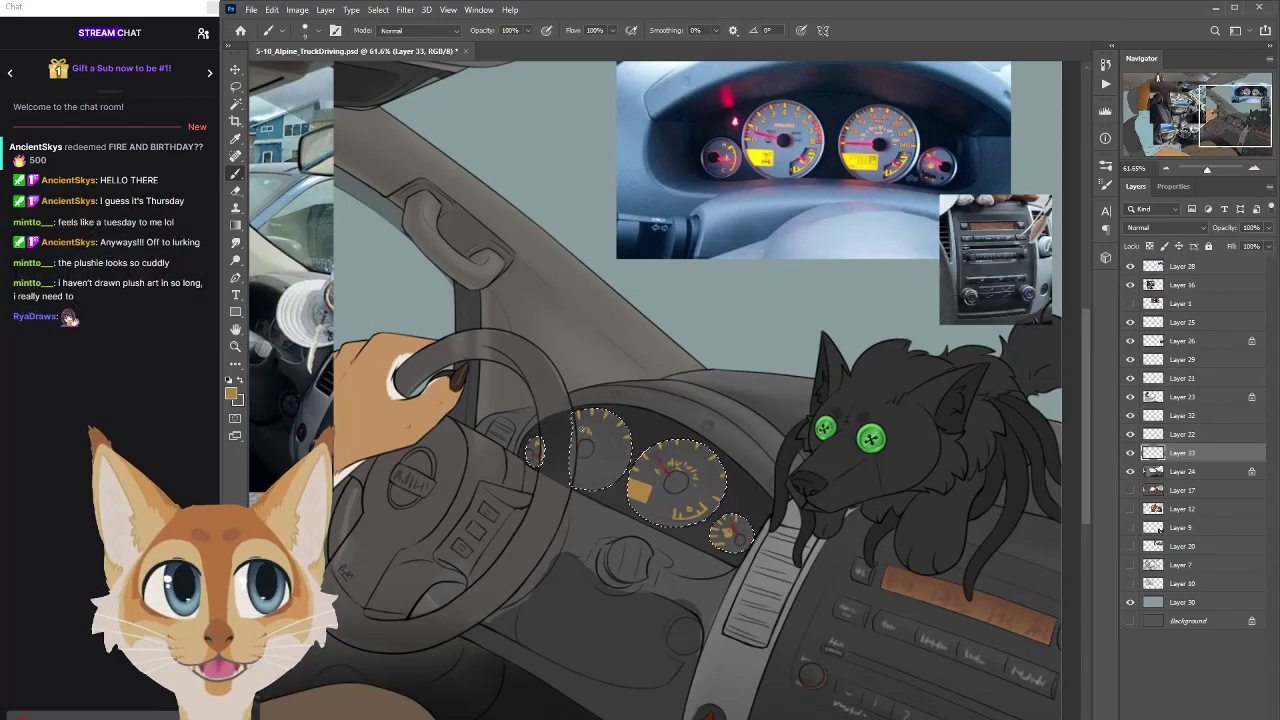
pyautogui.moveTo(700, 400); pyautogui.dragTo(846, 386)
# Switch the foreground to red and add redline marks on the gauges
pyautogui.click(231, 393)
pyautogui.click(1143, 343)
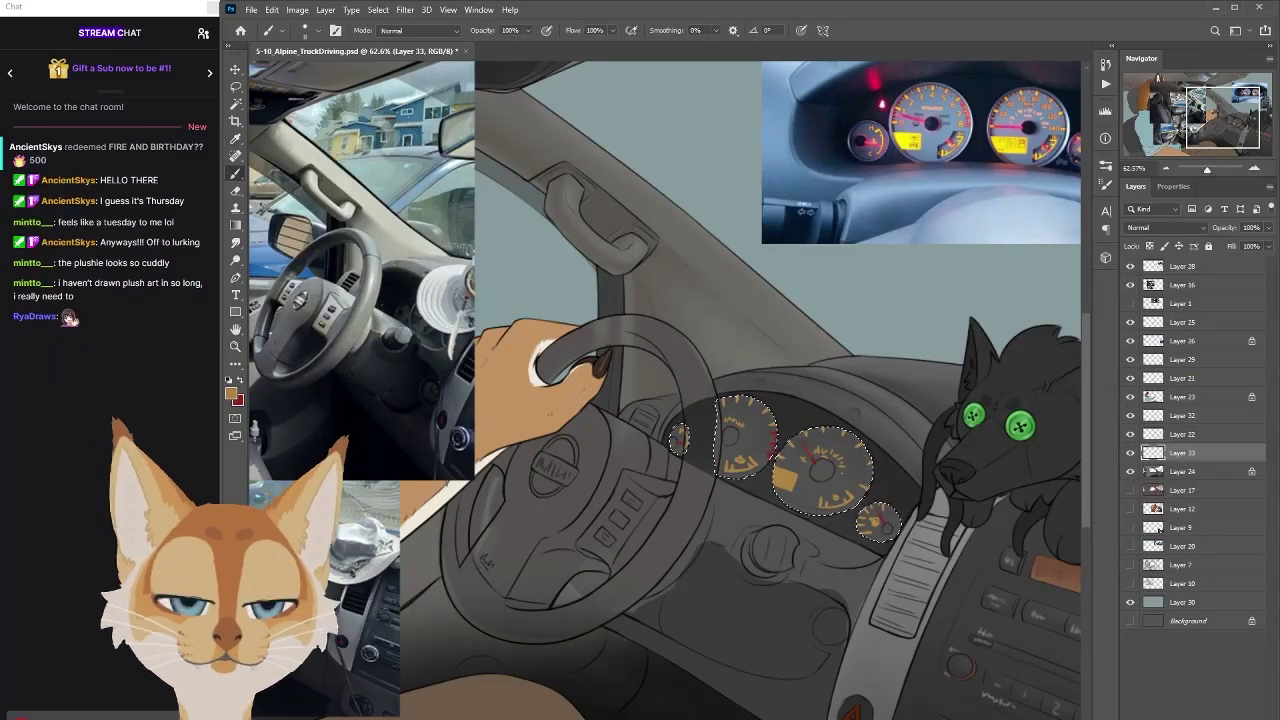
pyautogui.moveTo(760, 400); pyautogui.dragTo(682, 400)
pyautogui.scroll(2, 800, 515)
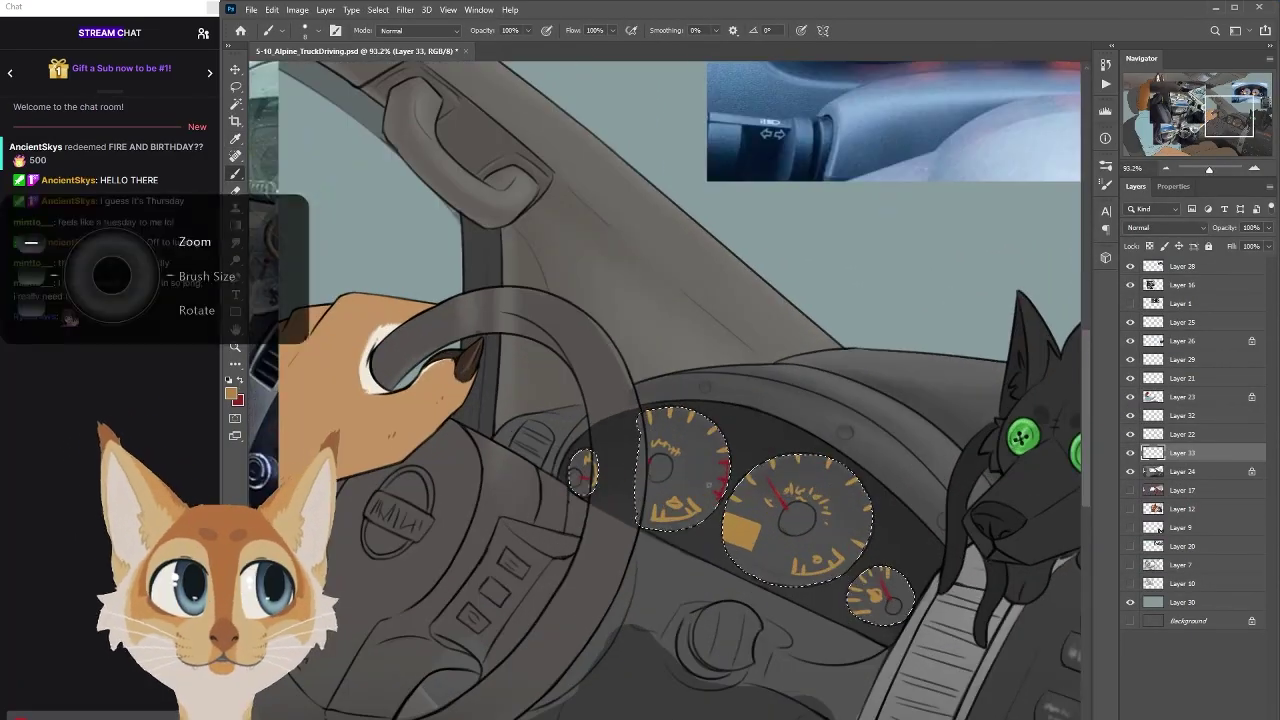
pyautogui.scroll(2, 804, 455)
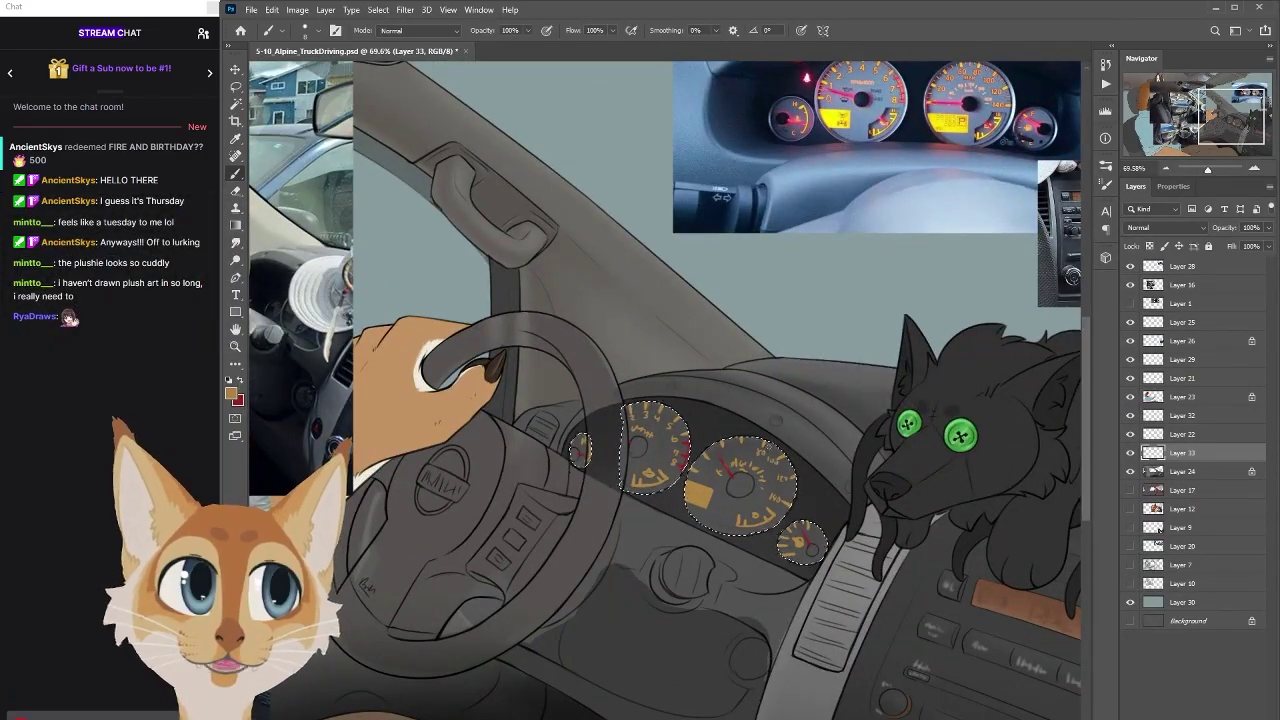
pyautogui.scroll(-1, 665, 390)
pyautogui.press('i')
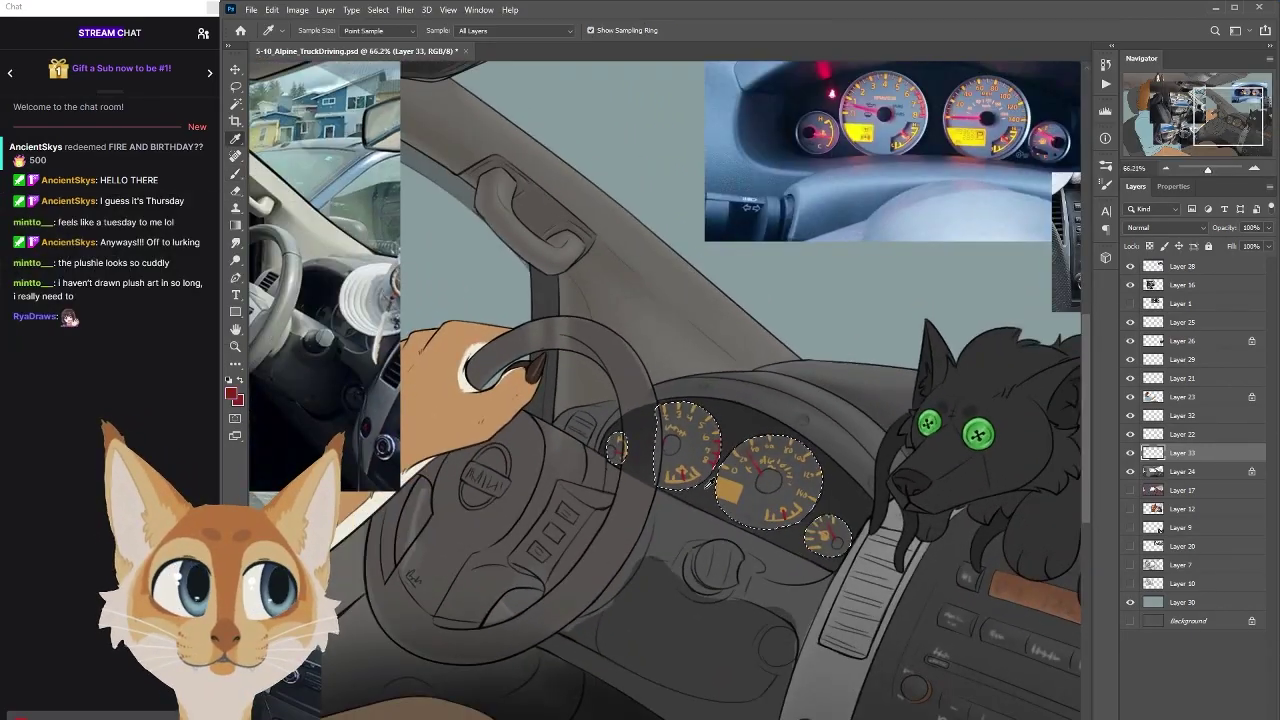
# Save the drawing with Ctrl+S
pyautogui.scroll(-3, 669, 440)
pyautogui.scroll(3, 669, 440)
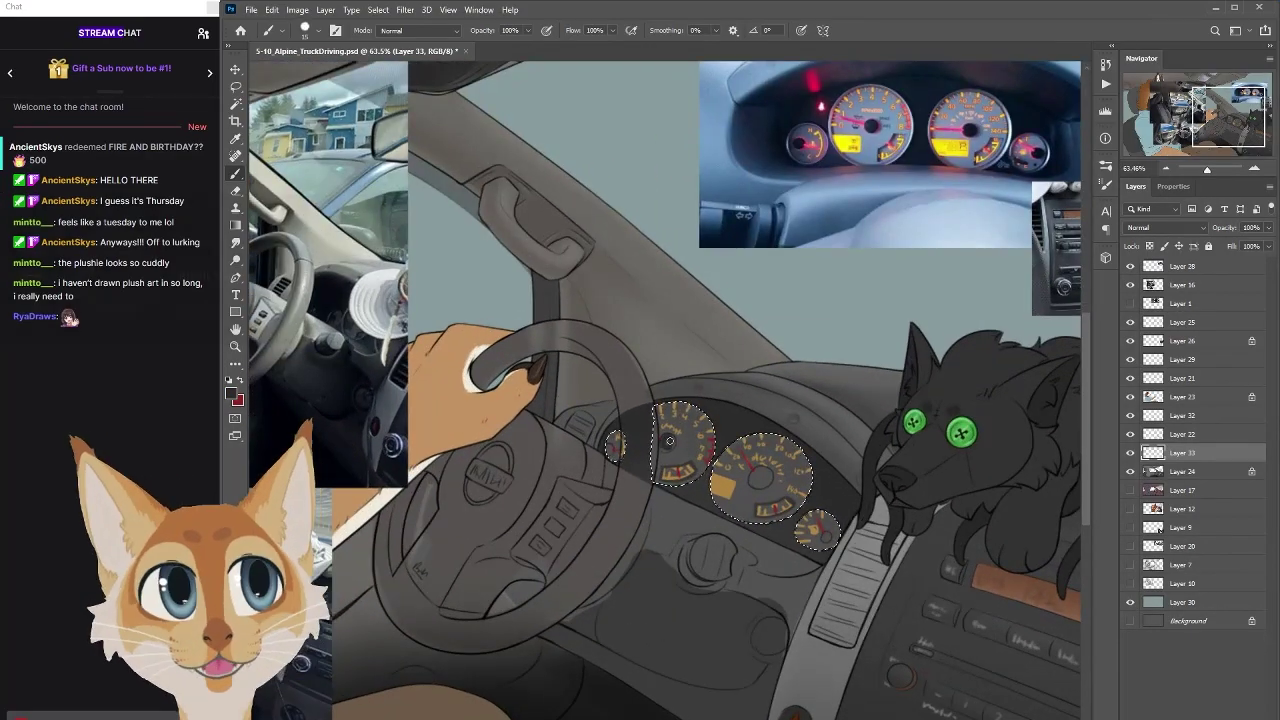
pyautogui.scroll(-5, 935, 478)
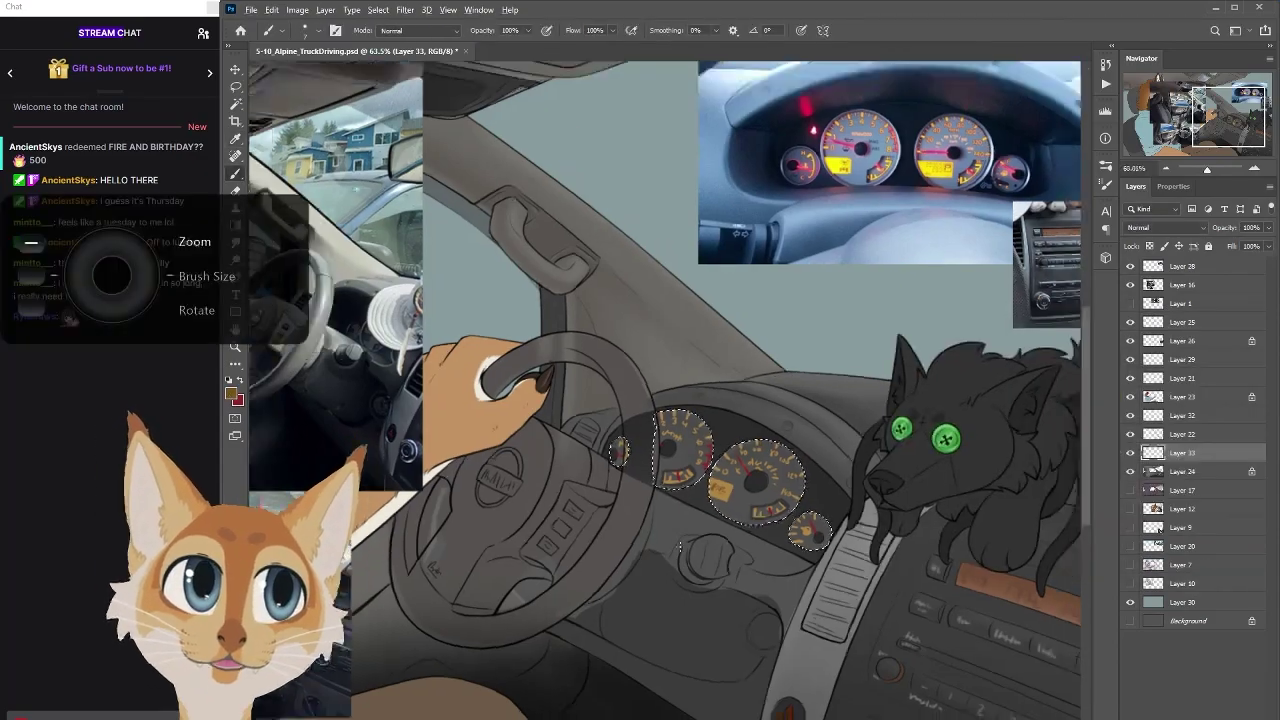
pyautogui.scroll(-3, 936, 478)
pyautogui.hotkey('ctrl', 's')
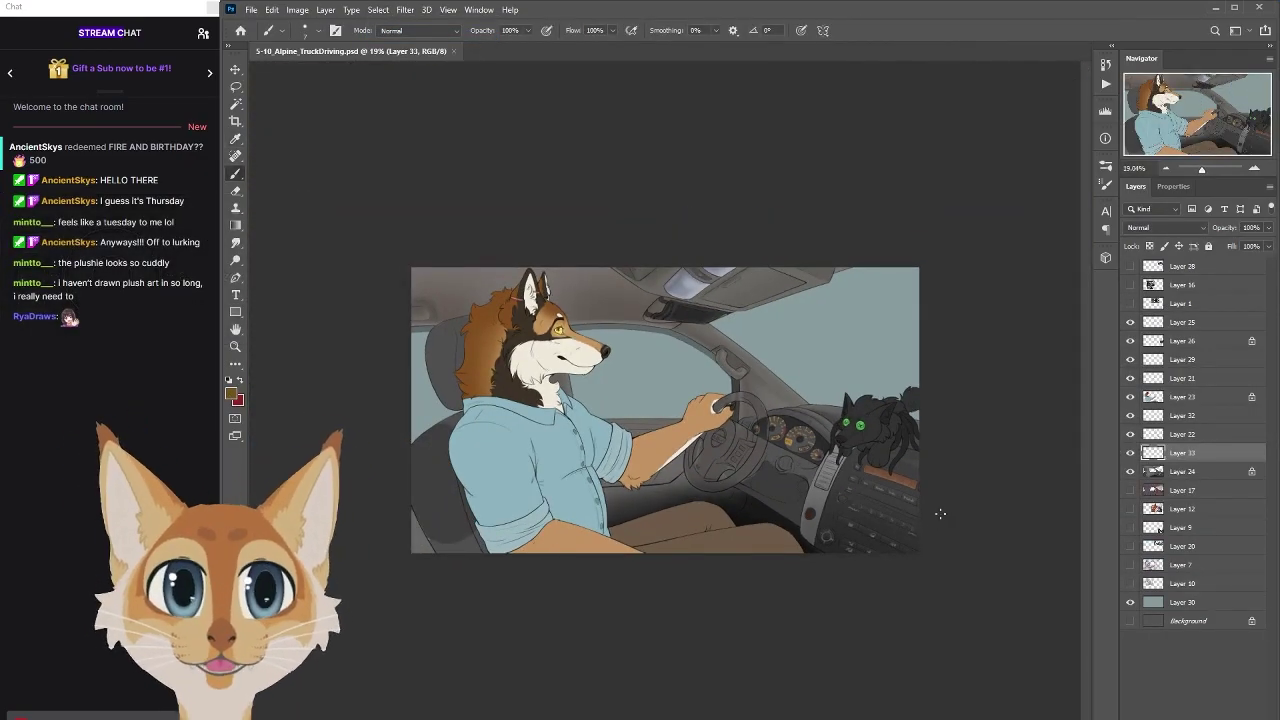
# Airbrush a soft light grey highlight over the steering-wheel buttons
pyautogui.scroll(10, 940, 513)
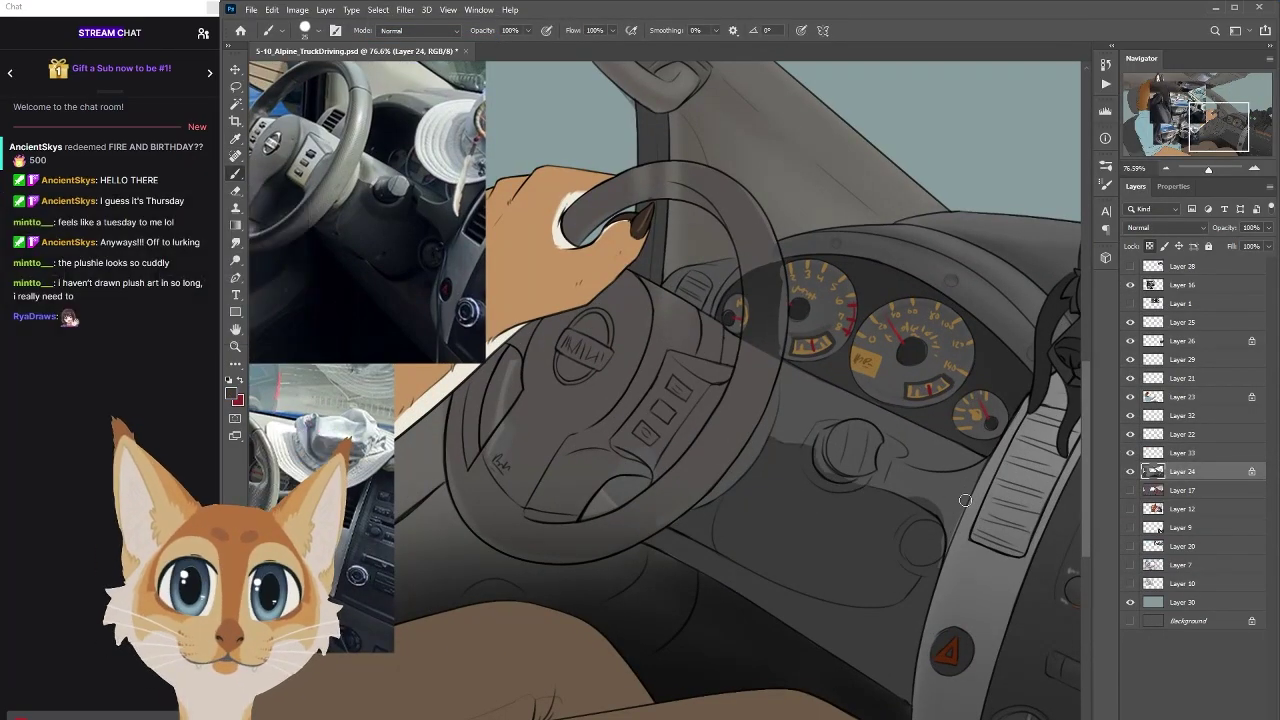
pyautogui.moveTo(690, 405); pyautogui.dragTo(650, 410)
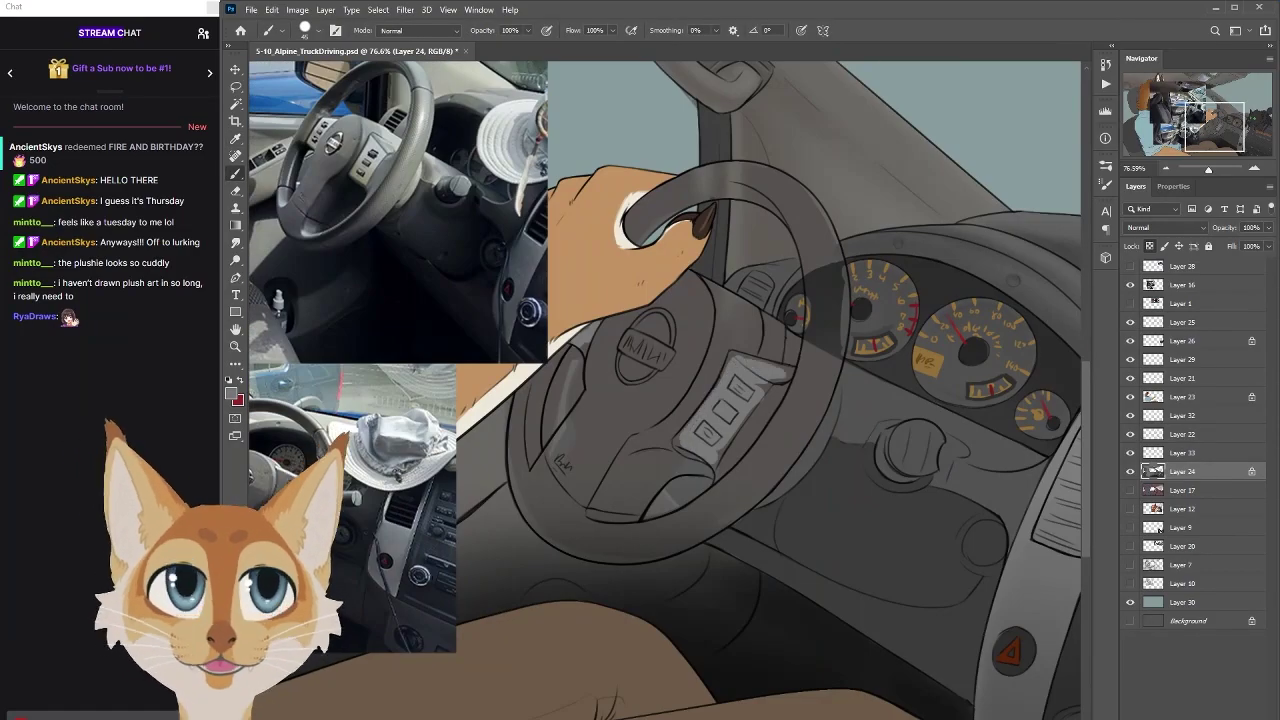
pyautogui.scroll(-2, 1005, 368)
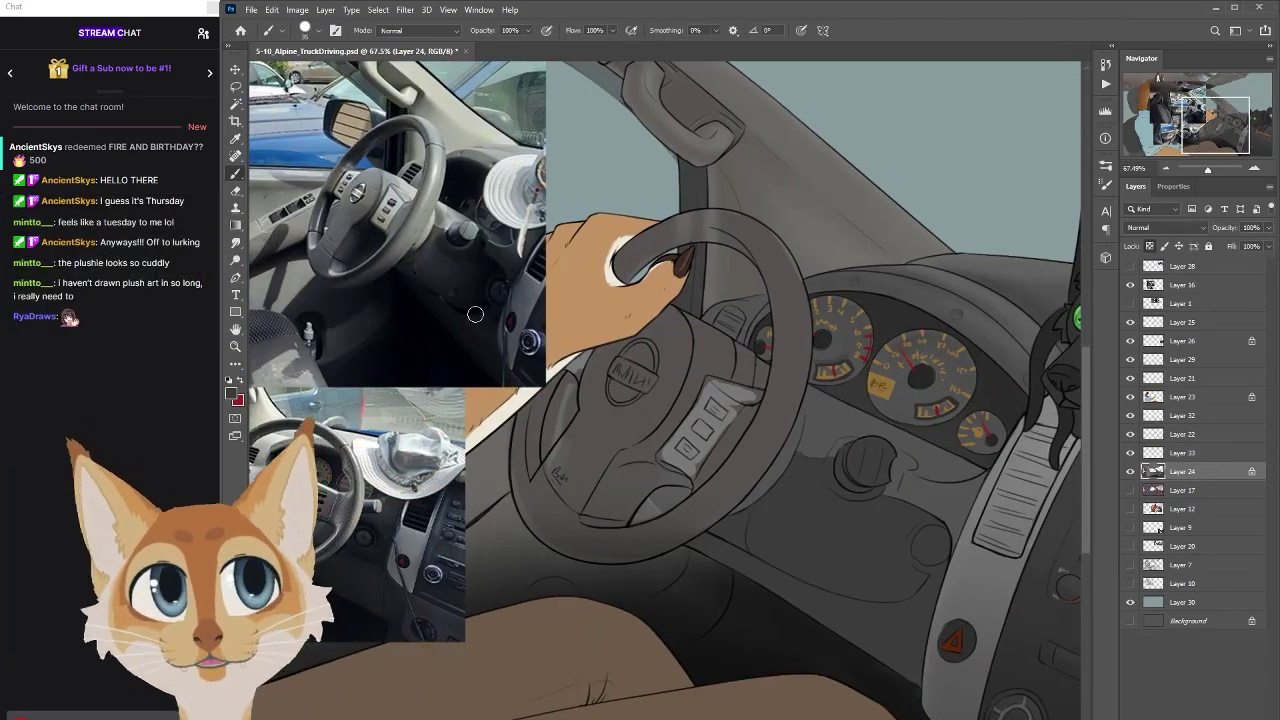
# Set the foreground to dark grey #2f2f2f and shade the lower dashboard panel
pyautogui.hotkey('ctrl', 'u')
pyautogui.press('Escape')
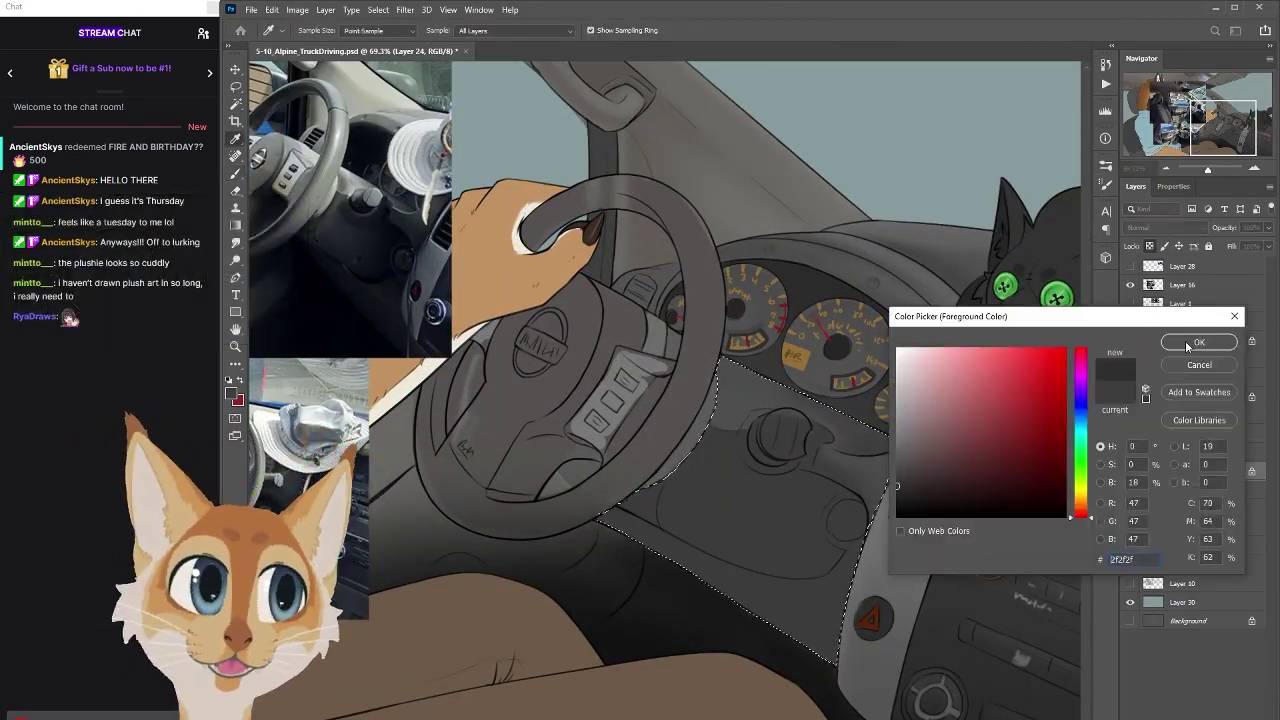
pyautogui.scroll(-2, 828, 445)
pyautogui.press('i')
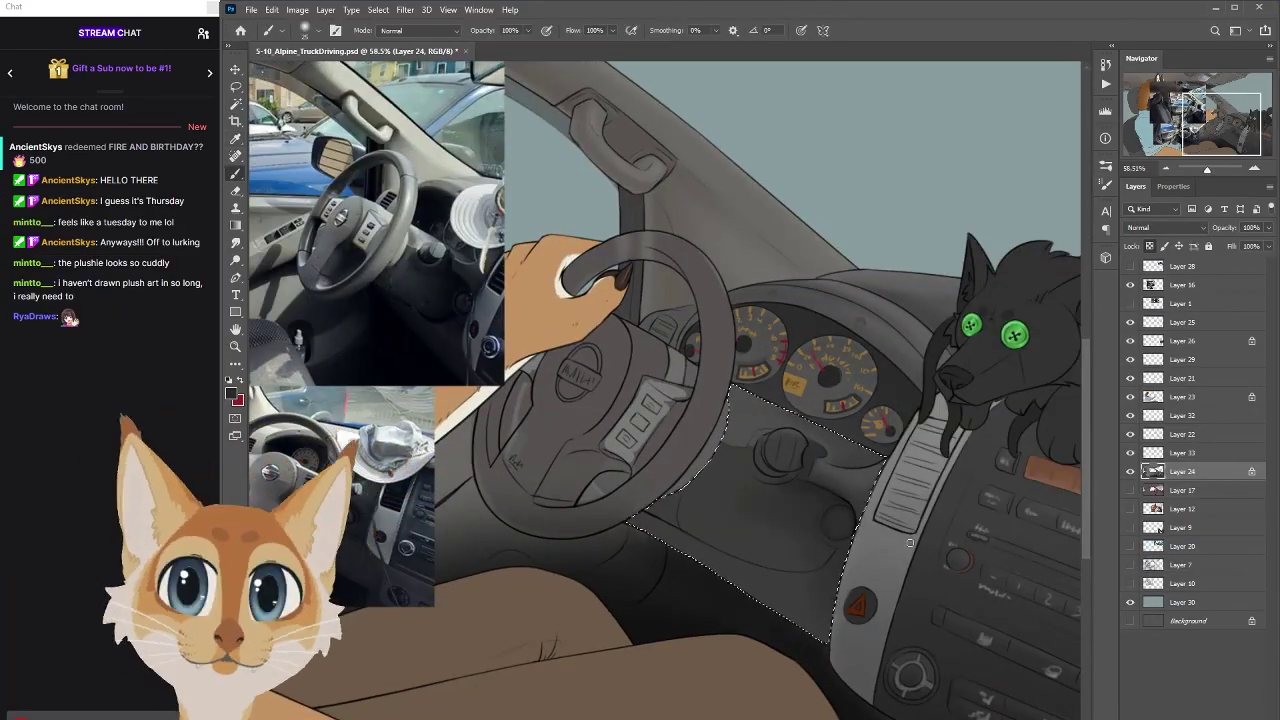
pyautogui.scroll(-3, 802, 444)
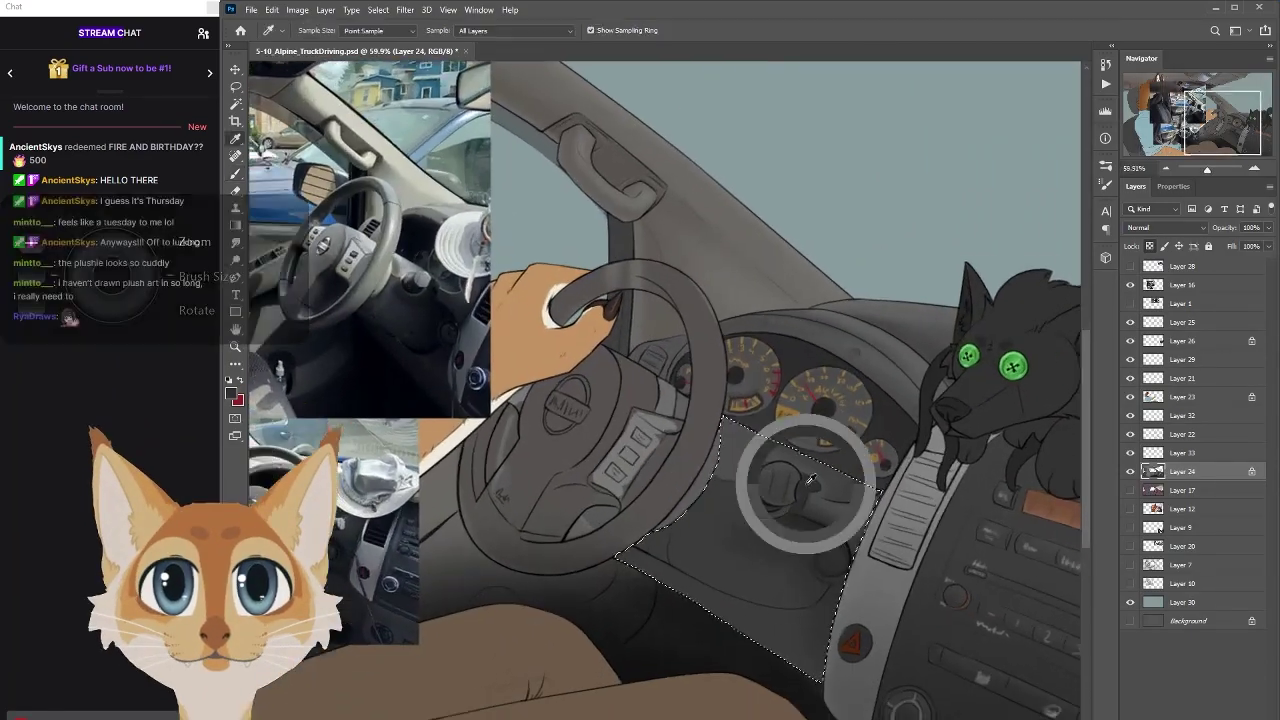
pyautogui.press('i')
pyautogui.scroll(-1, 586, 352)
pyautogui.scroll(1, 804, 515)
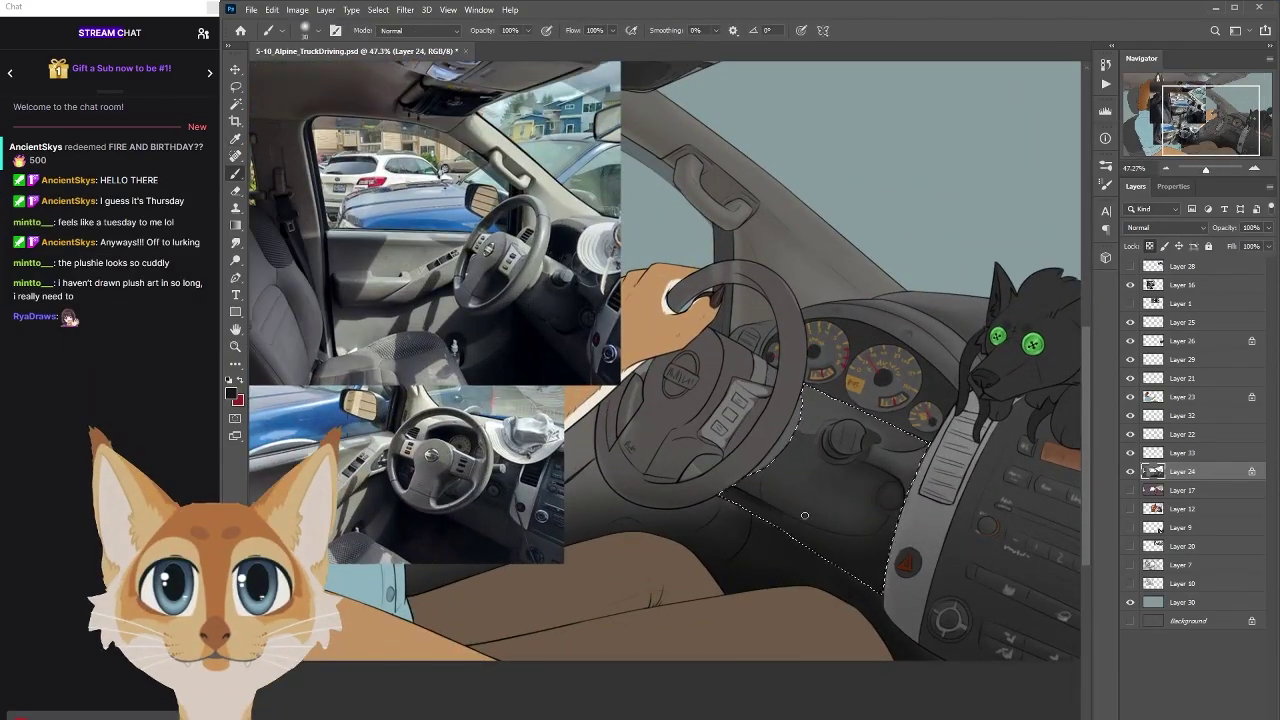
pyautogui.press('b')
pyautogui.scroll(-3, 786, 496)
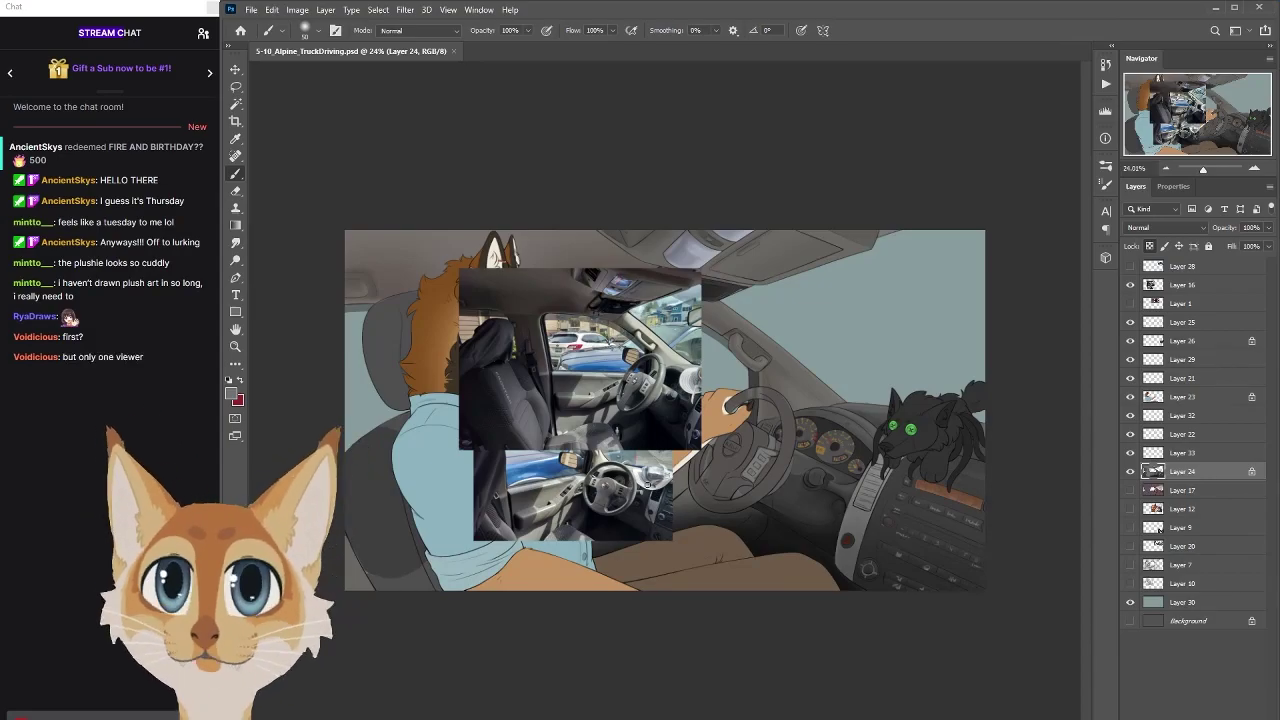
# Magic Wand the steering wheel on Layer 24 so the wheel and gripping hand are outlined
pyautogui.scroll(5, 648, 484)
pyautogui.click(378, 9)
pyautogui.click(410, 58)
pyautogui.scroll(2, 774, 376)
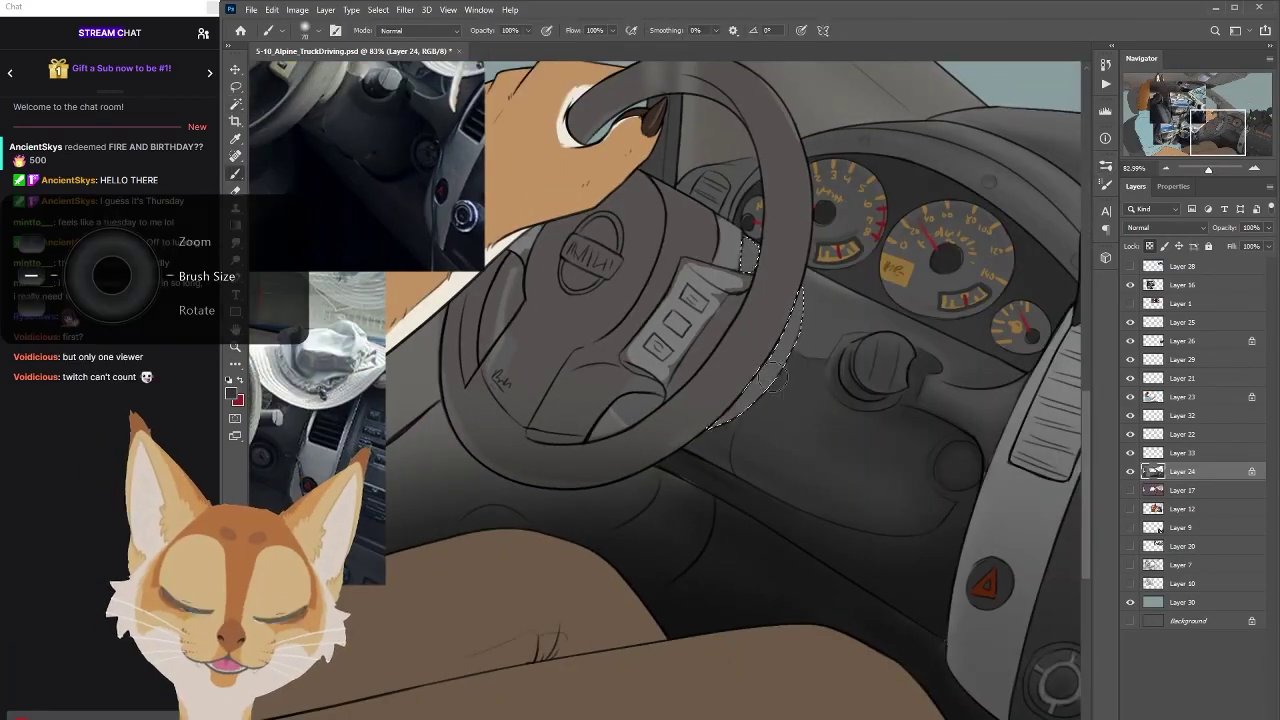
pyautogui.scroll(2, 622, 458)
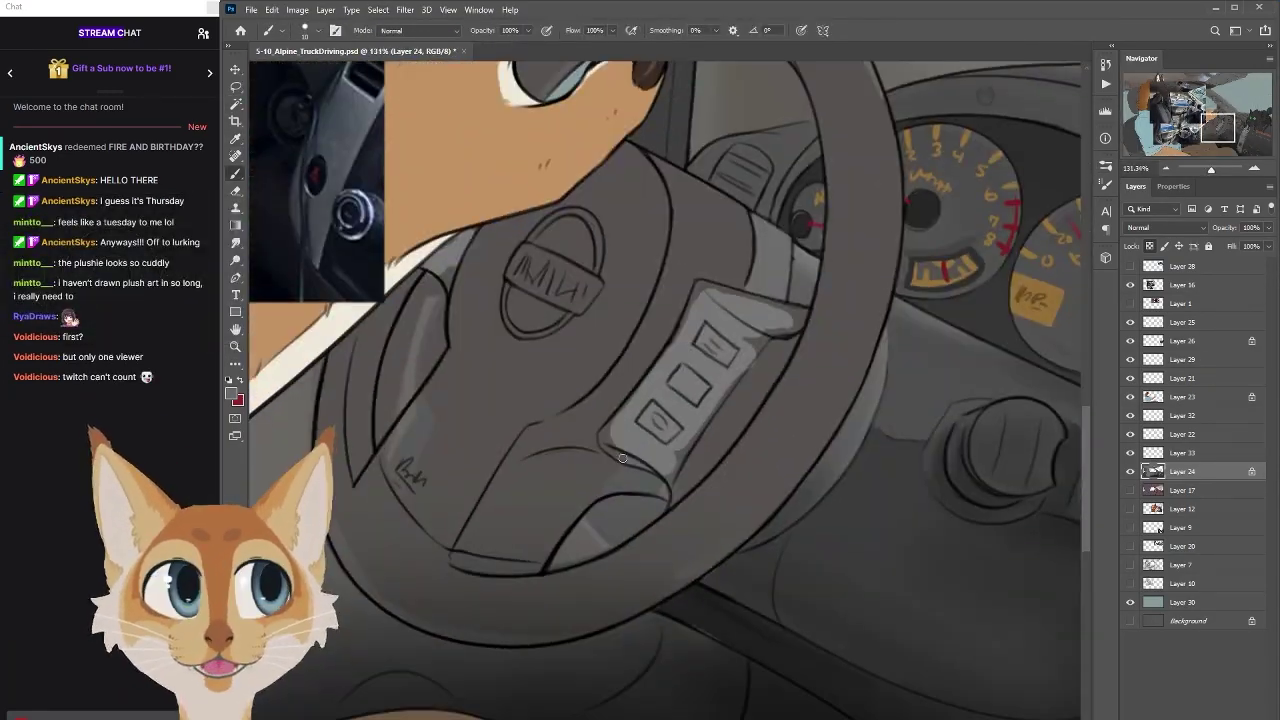
pyautogui.scroll(-3, 710, 285)
pyautogui.scroll(2, 715, 300)
pyautogui.scroll(-3, 720, 320)
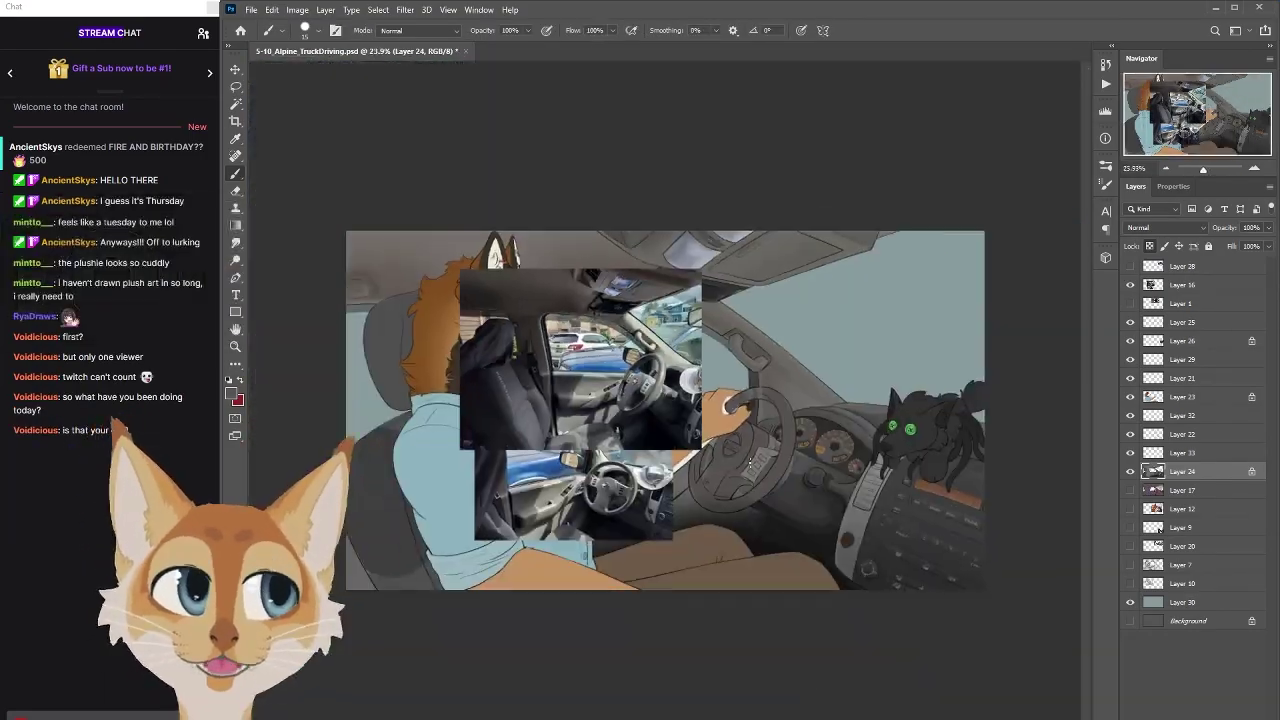
pyautogui.scroll(3, 732, 362)
pyautogui.scroll(-3, 786, 325)
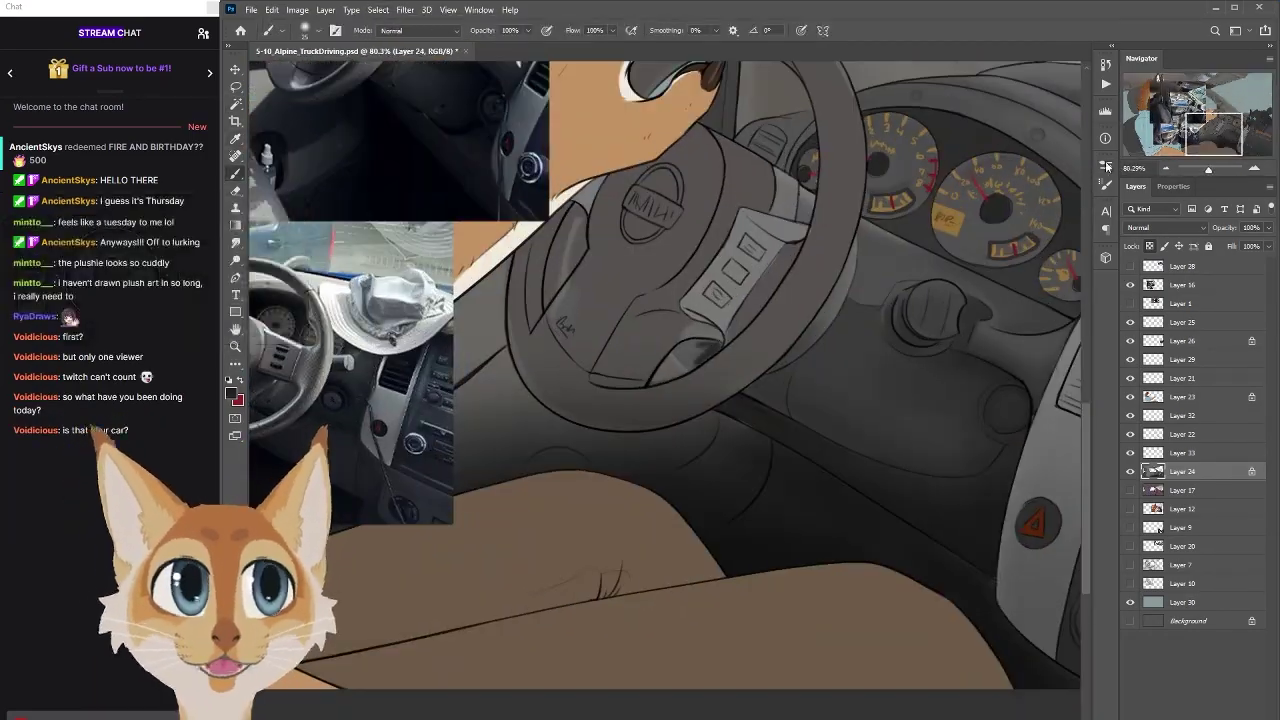
pyautogui.scroll(3, 786, 325)
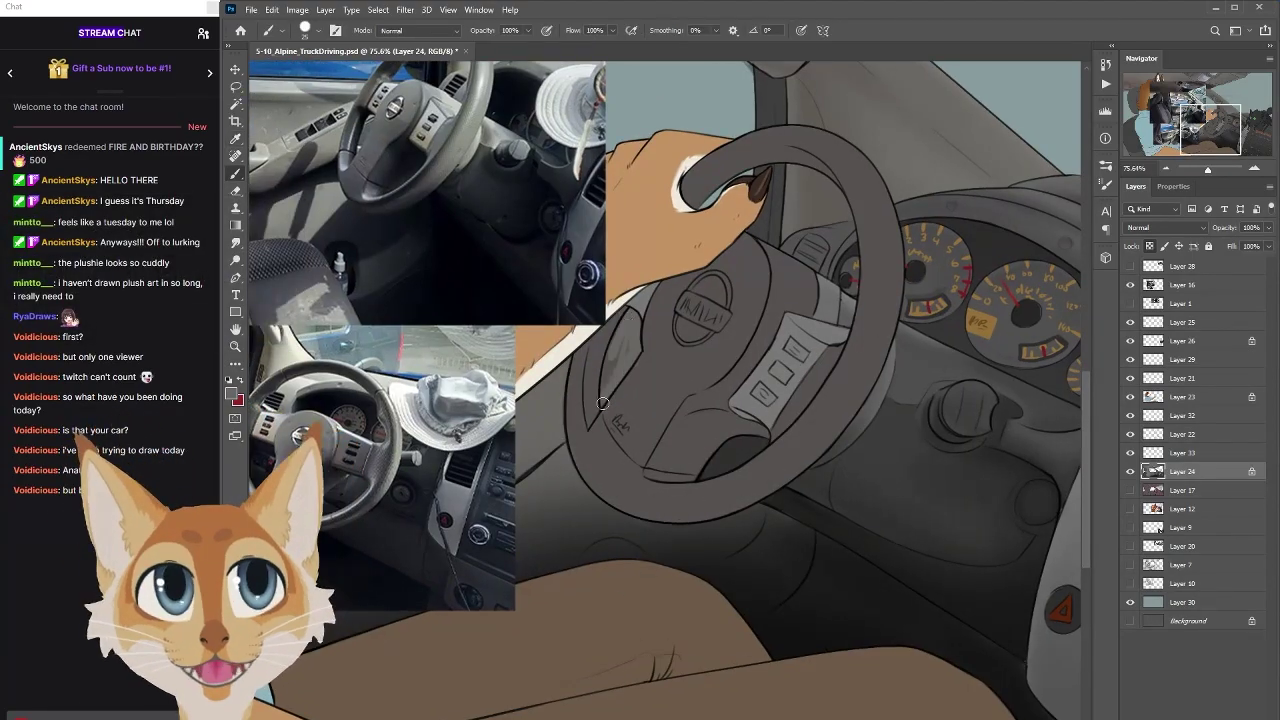
pyautogui.scroll(-1, 792, 471)
pyautogui.press('w')
pyautogui.click(862, 372)
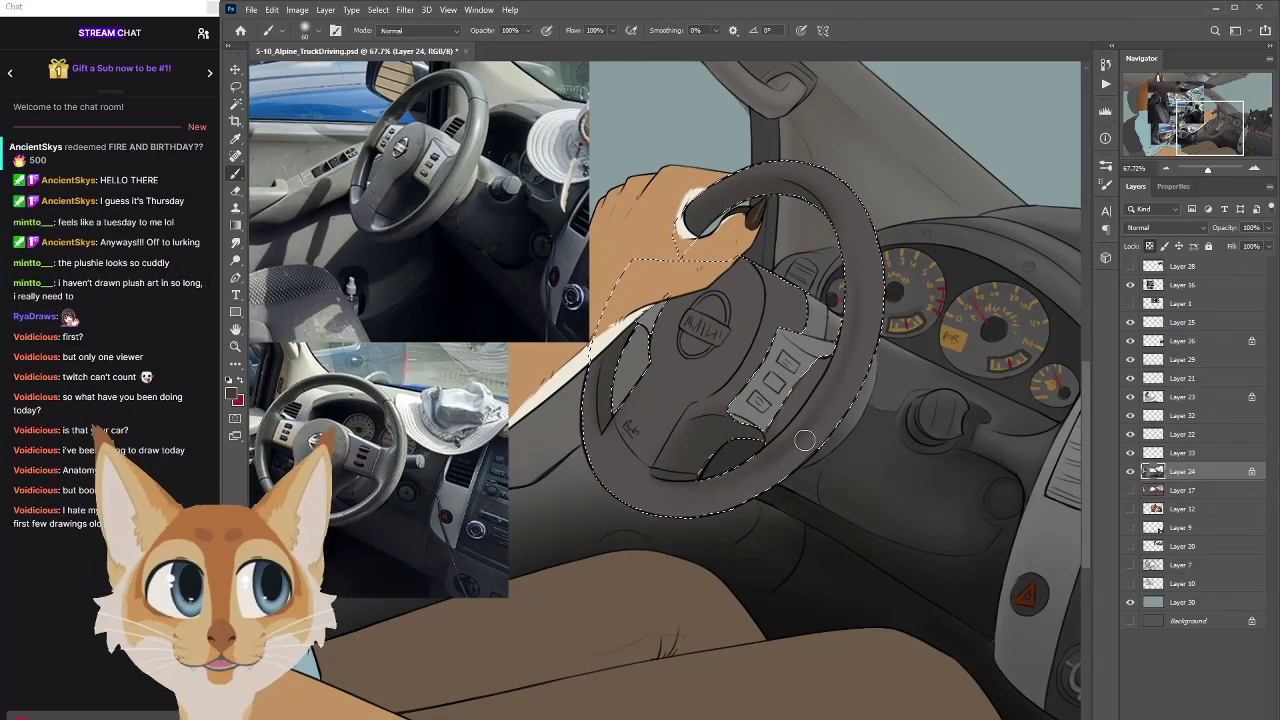
# Check the foreground colour and brush shading onto the steering wheel and logo on Layer 24
pyautogui.click(233, 395)
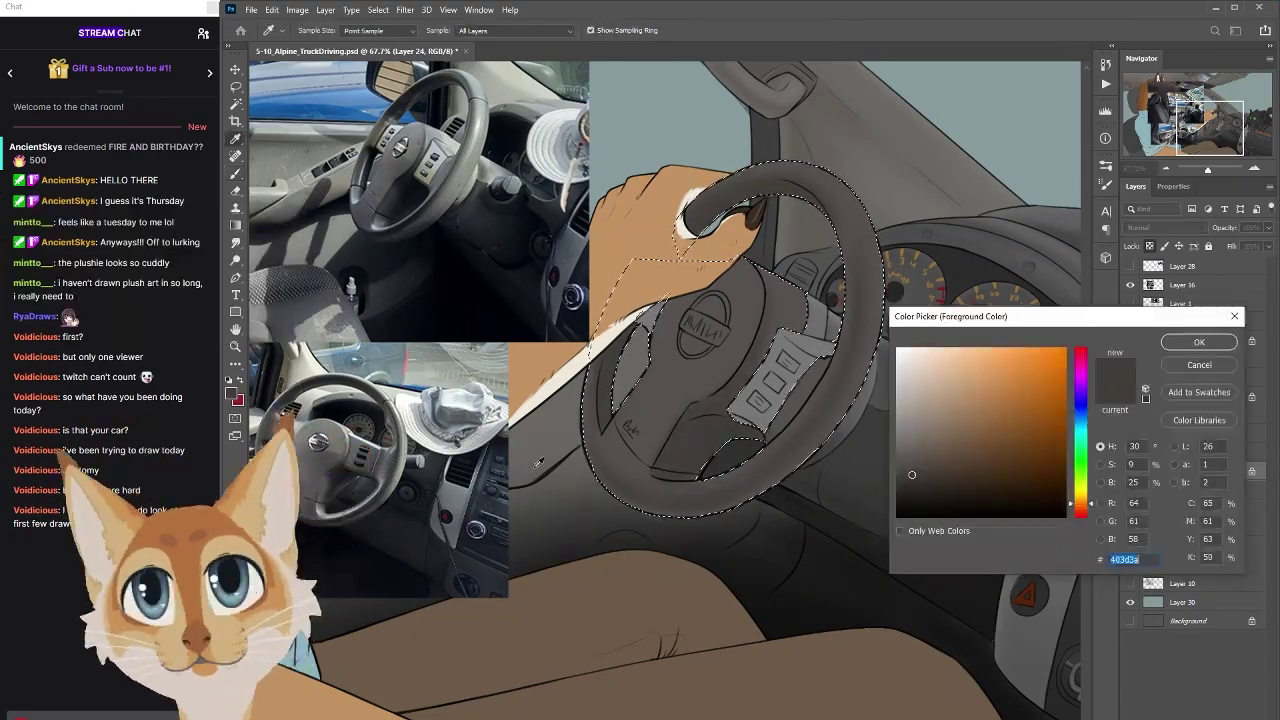
pyautogui.press('Escape')
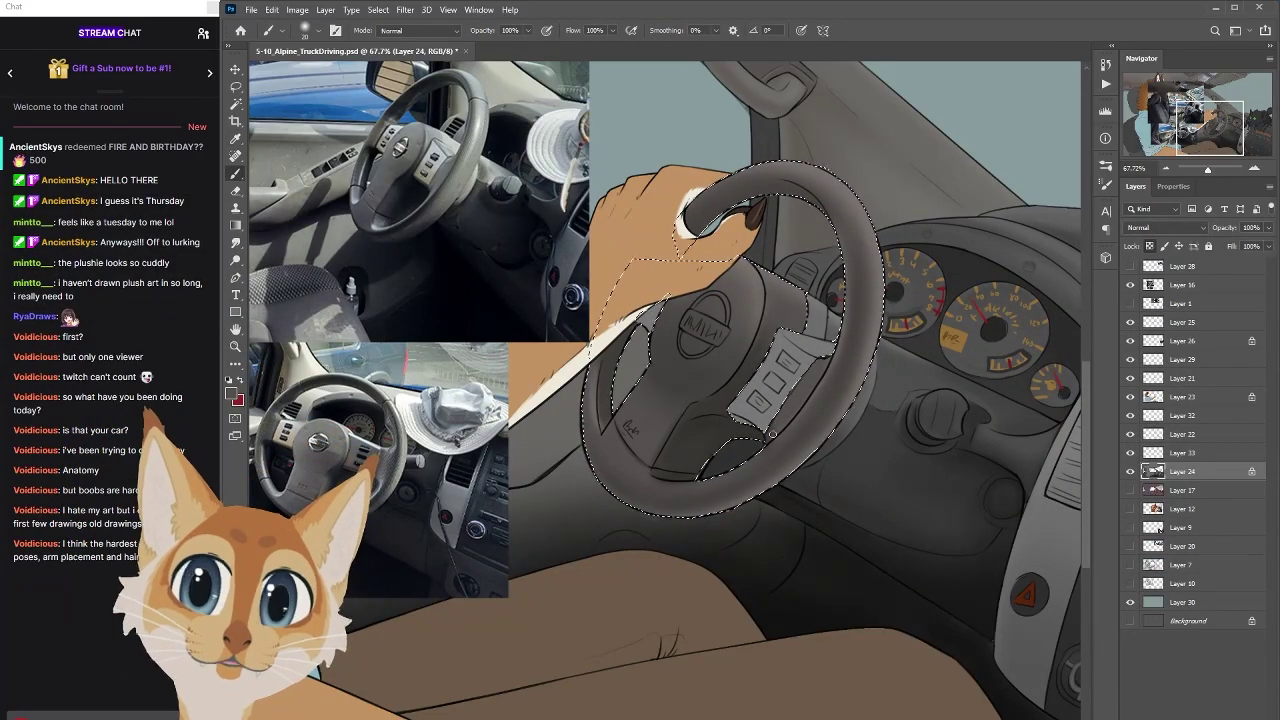
pyautogui.press('w')
pyautogui.scroll(-3, 700, 450)
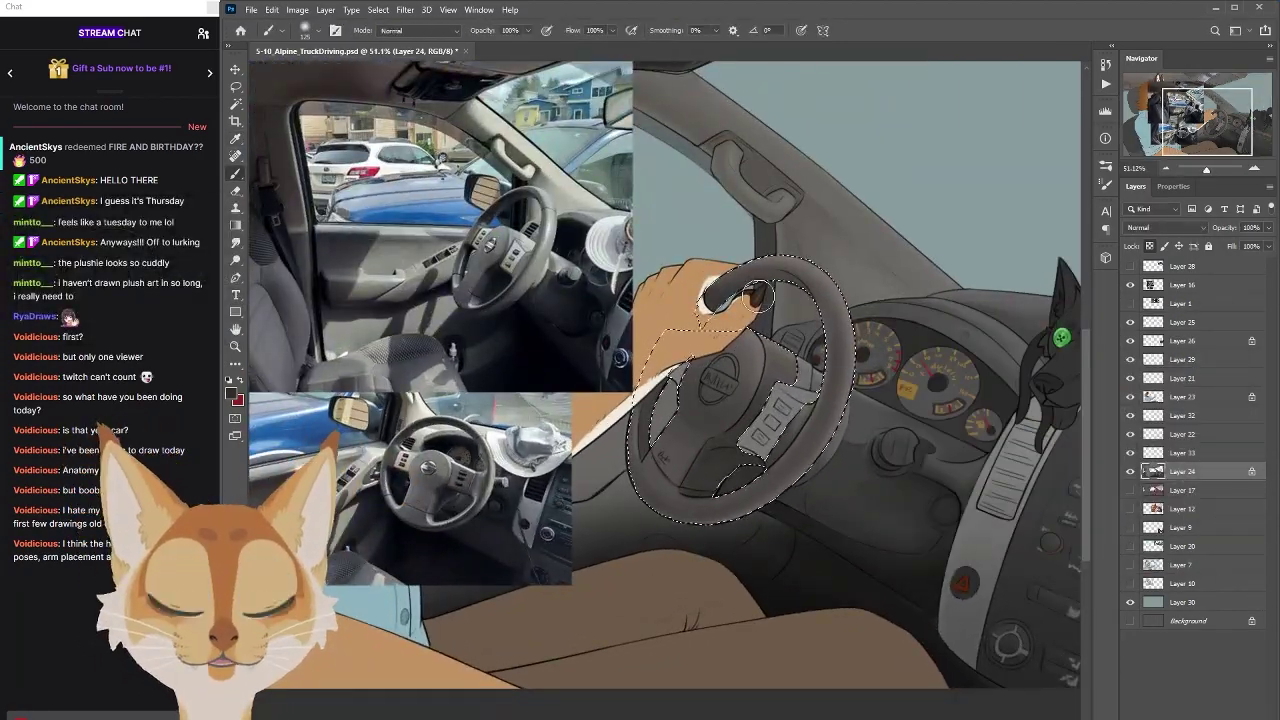
pyautogui.scroll(3, 700, 450)
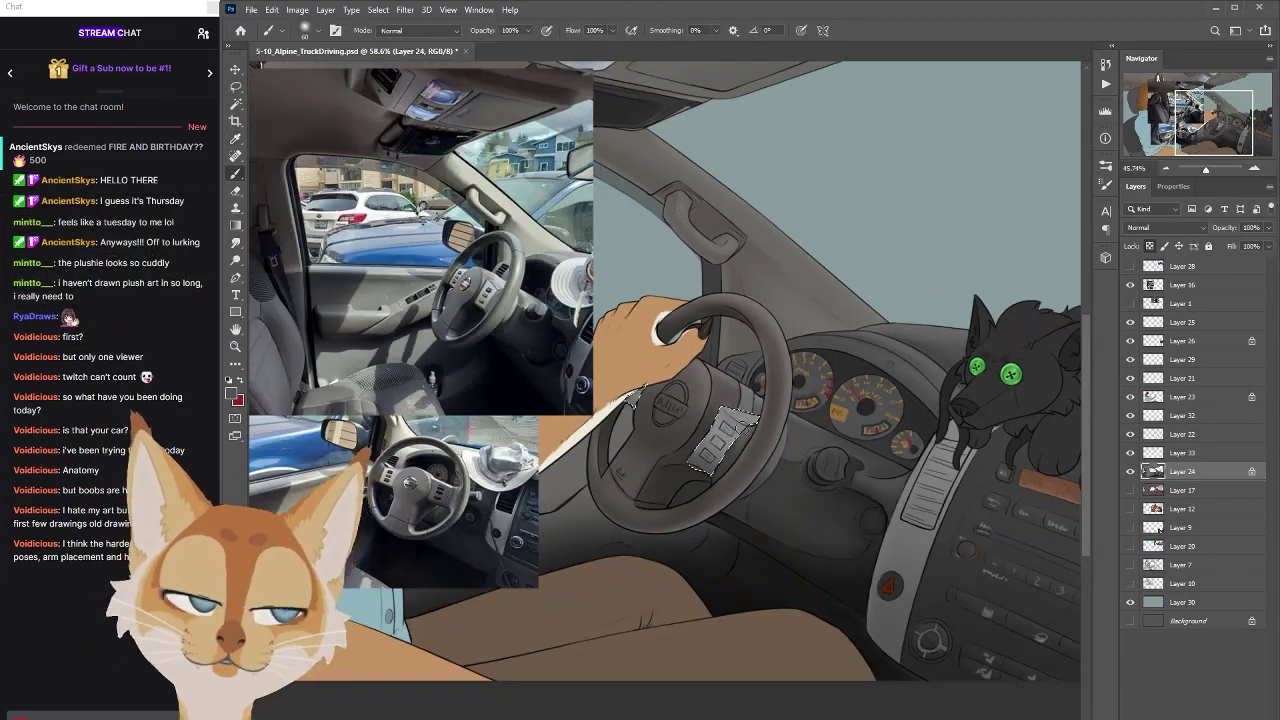
pyautogui.scroll(2, 737, 430)
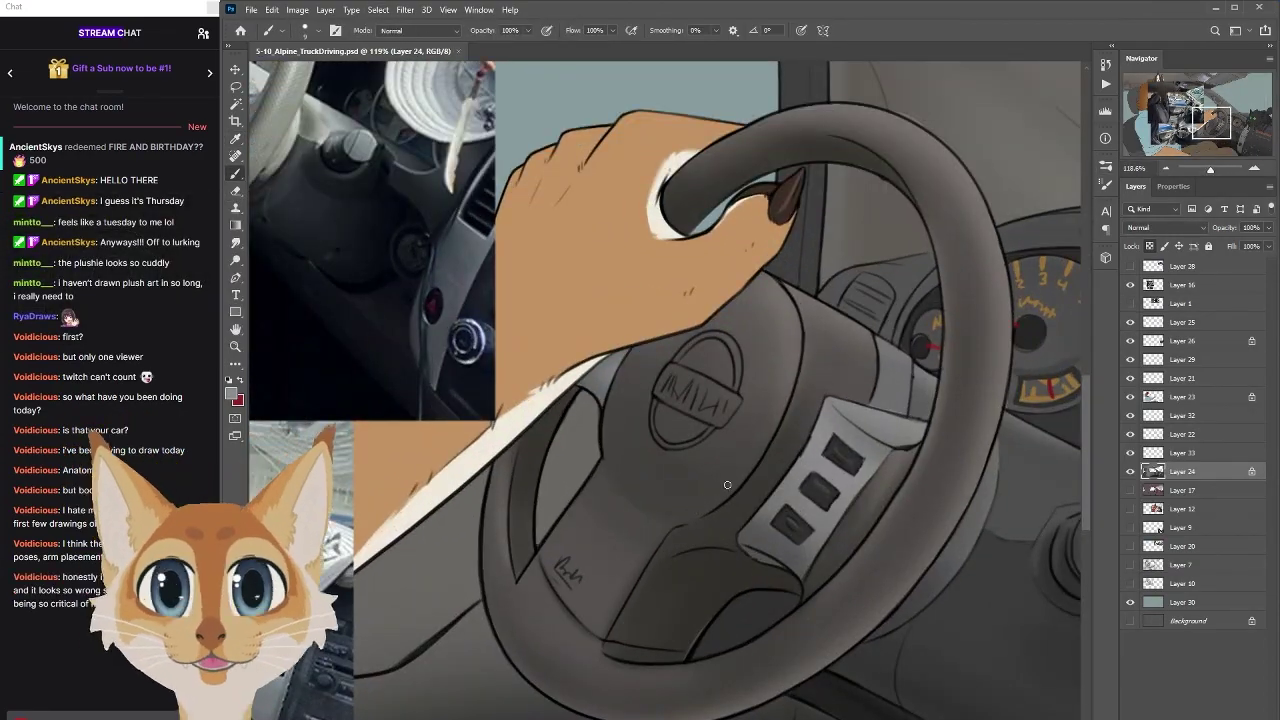
pyautogui.scroll(-5, 665, 390)
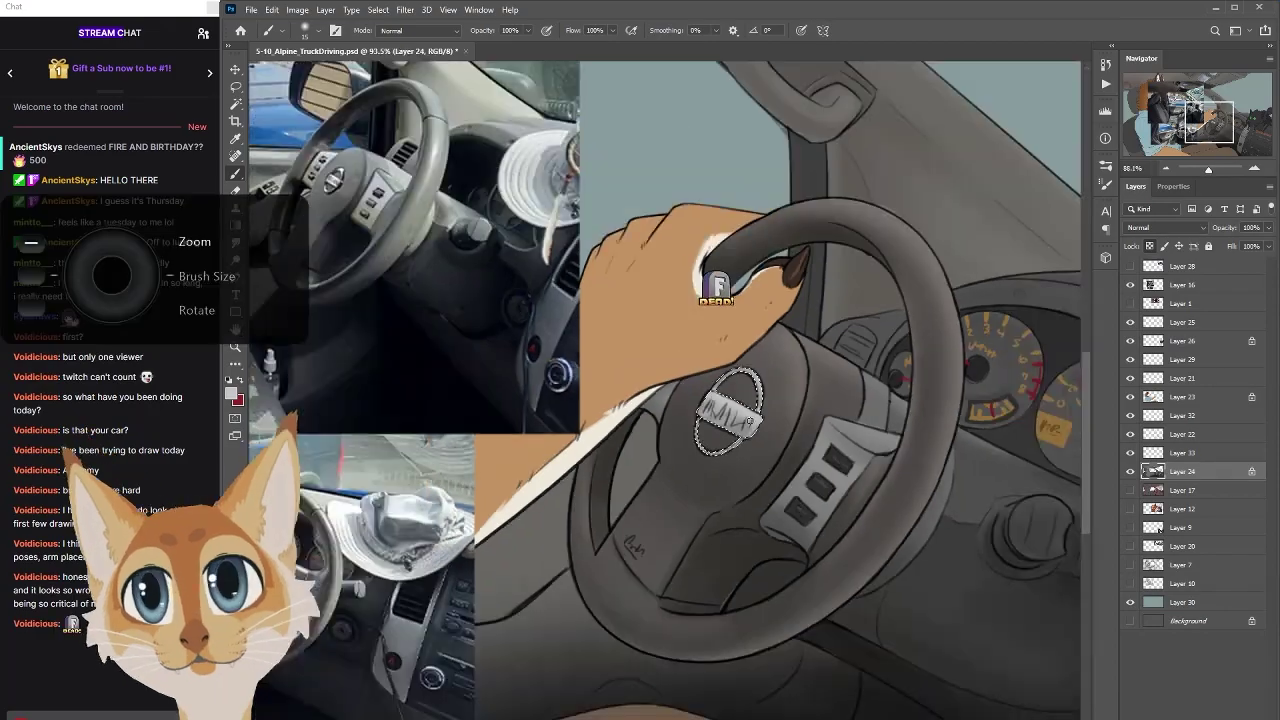
pyautogui.scroll(-4, 1089, 471)
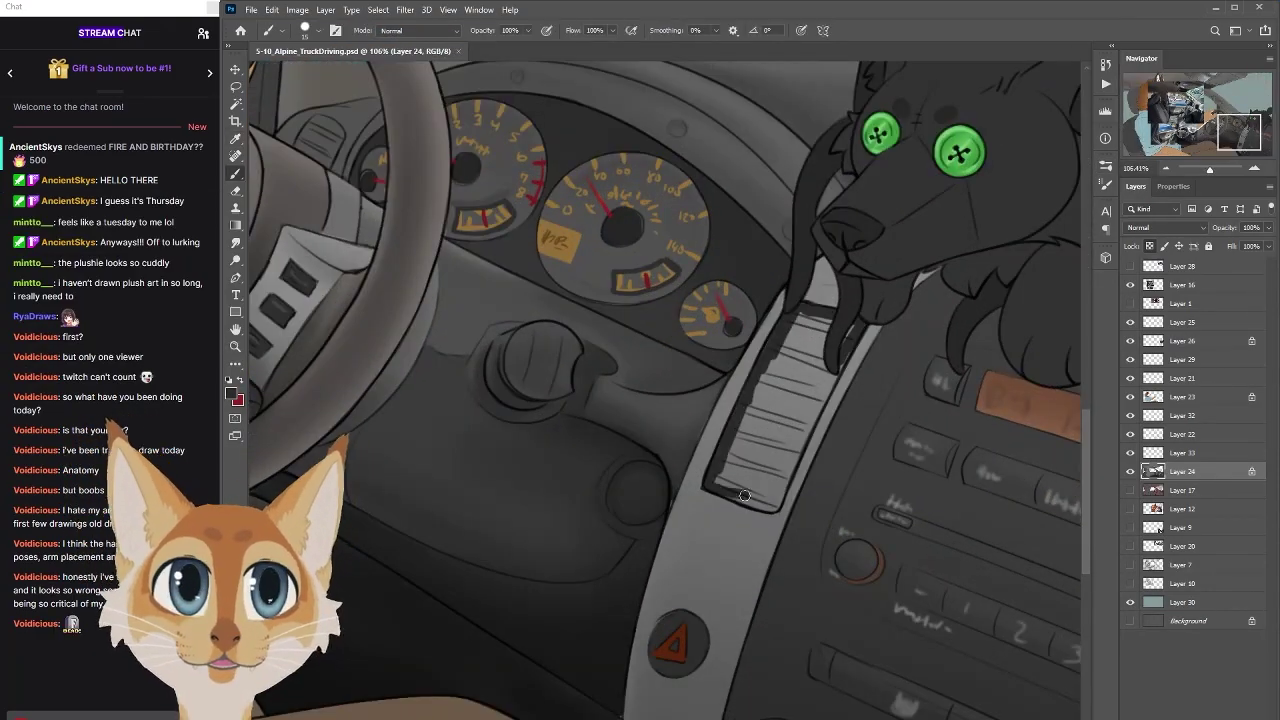
# On Layer 33, paint the slatted centre console strip dark grey and fit the picture to the window
pyautogui.hotkey('alt', ']')
pyautogui.scroll(5, 1093, 483)
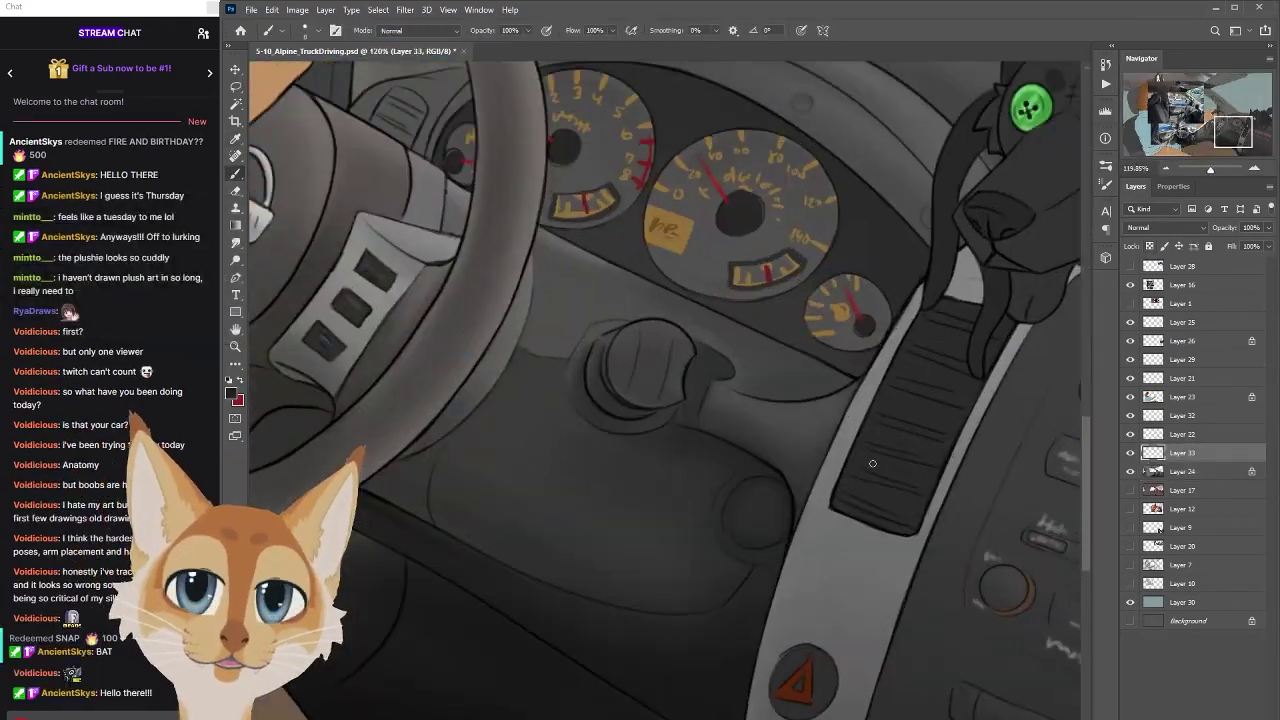
pyautogui.scroll(2, 821, 303)
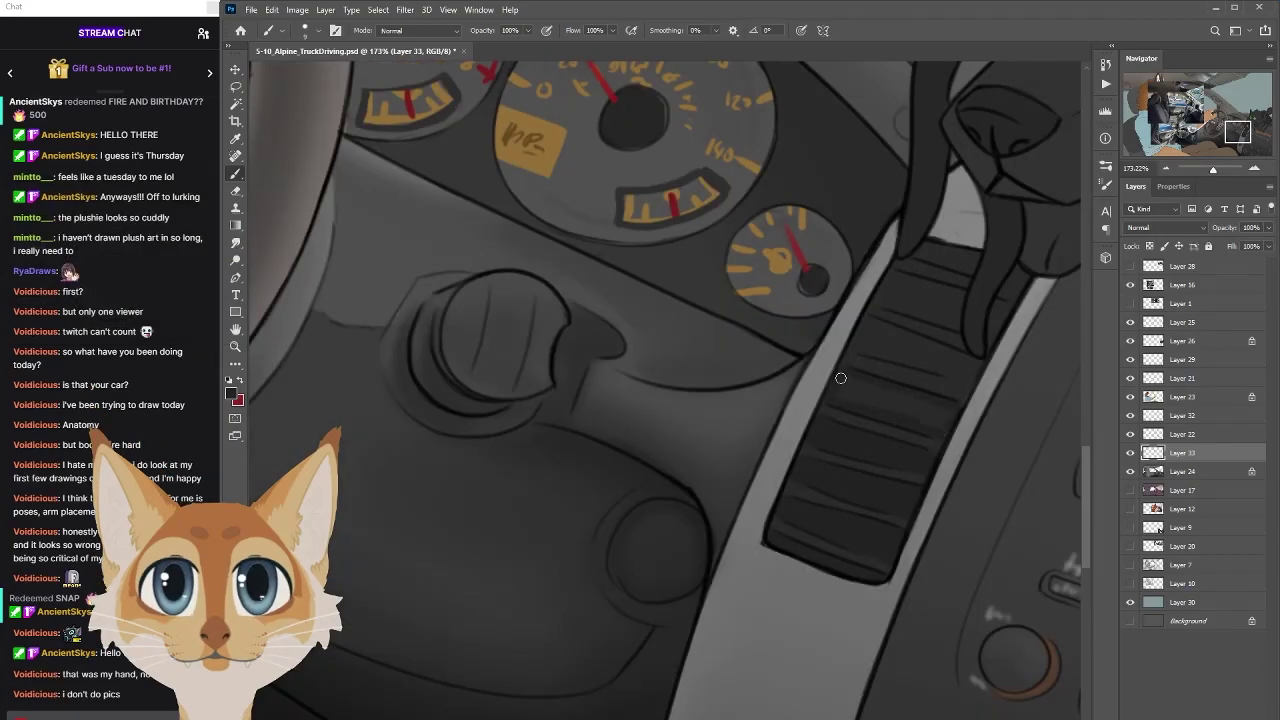
pyautogui.hotkey('ctrl', '0')
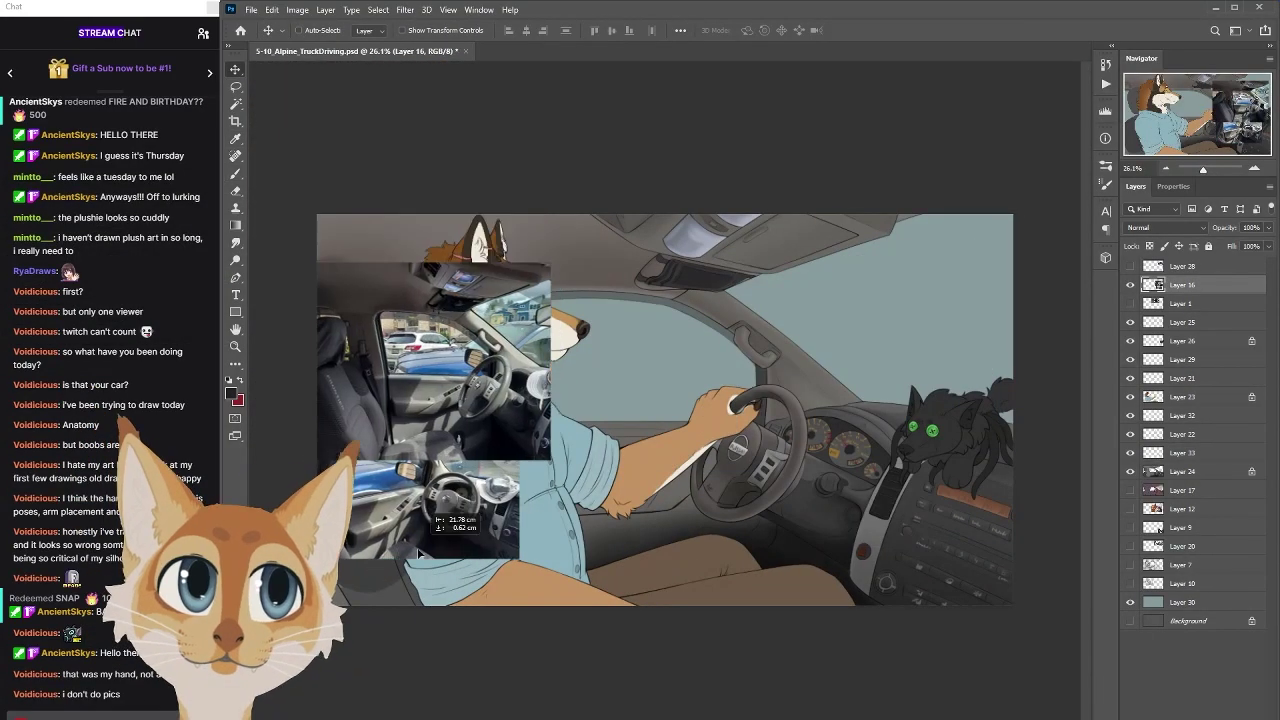
# Move Layer 16's car reference photos right, off the wolf
pyautogui.press('w')
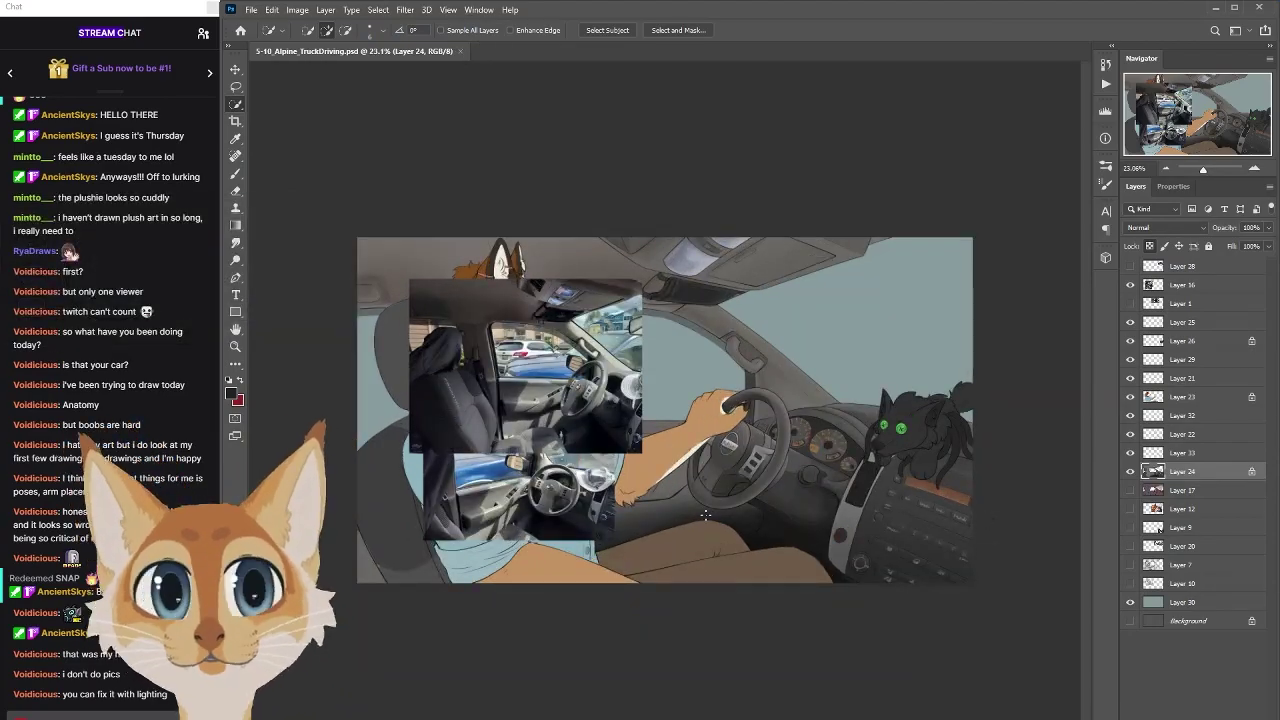
pyautogui.press('v')
pyautogui.moveTo(534, 440); pyautogui.dragTo(480, 440)
pyautogui.press('z')
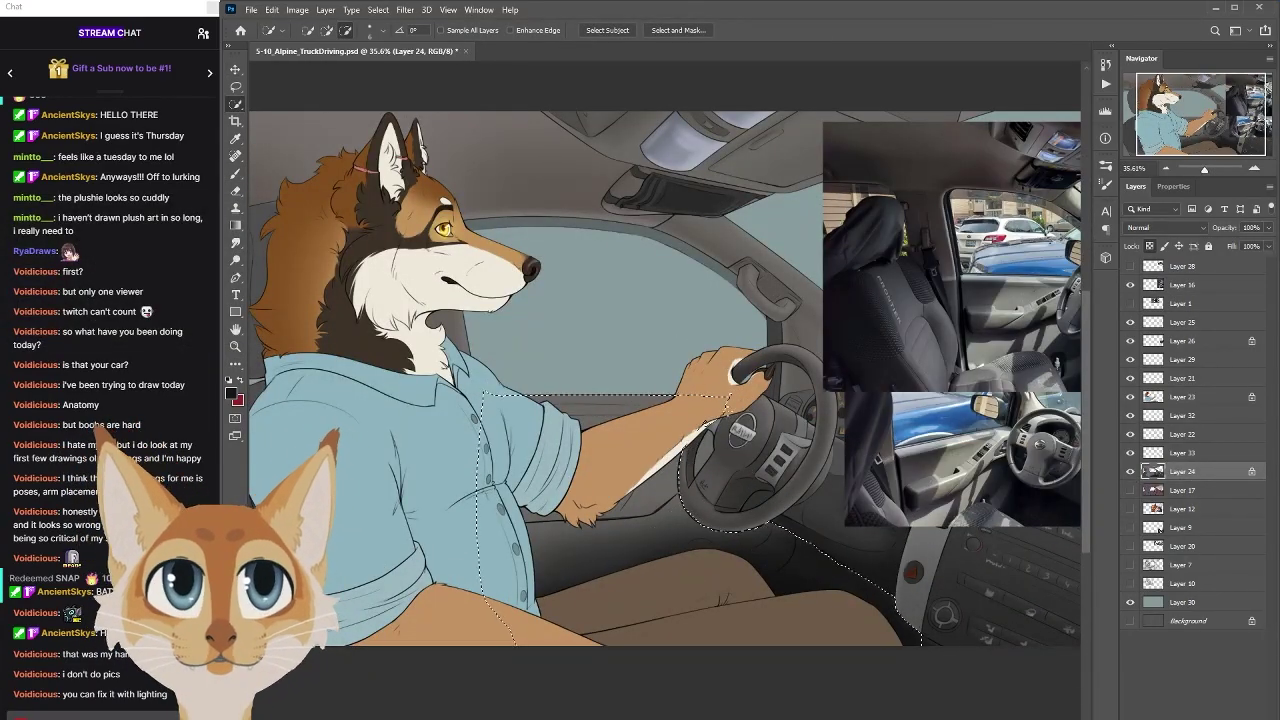
pyautogui.press('b')
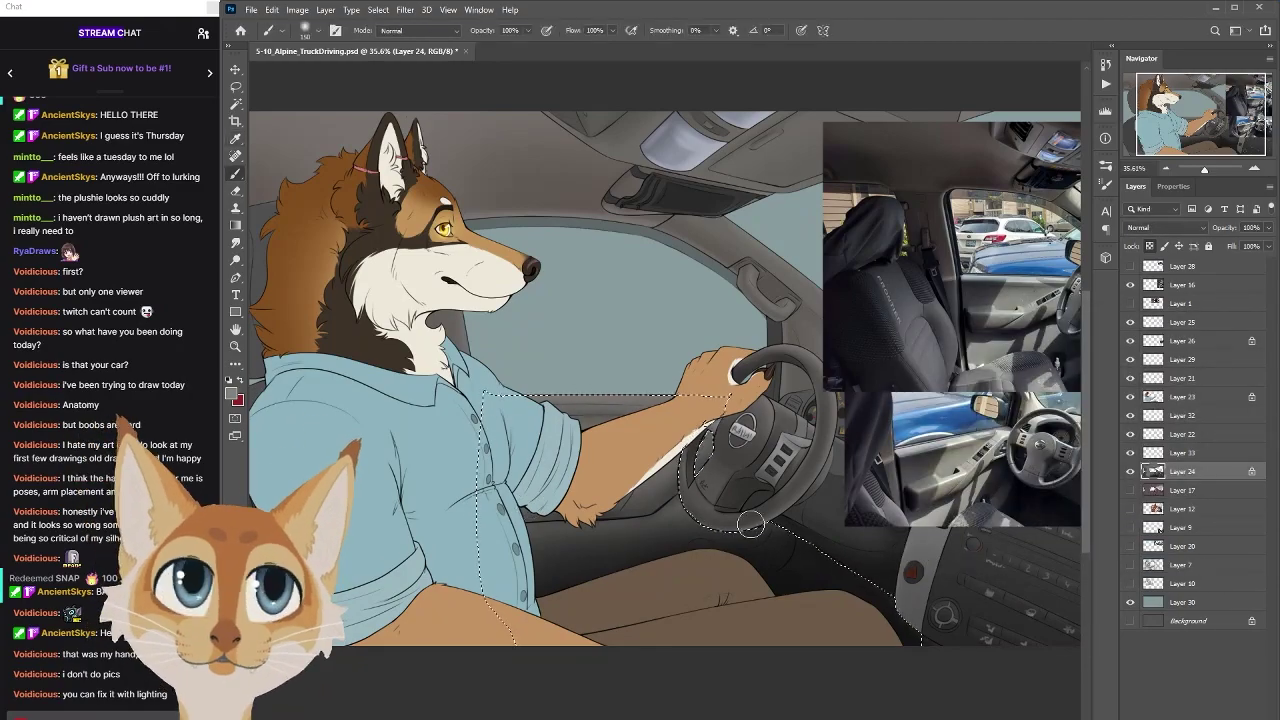
# Toggle the black Color-mode Layer 34 to preview the values in greyscale
pyautogui.scroll(-3, 631, 496)
pyautogui.click(1131, 285)
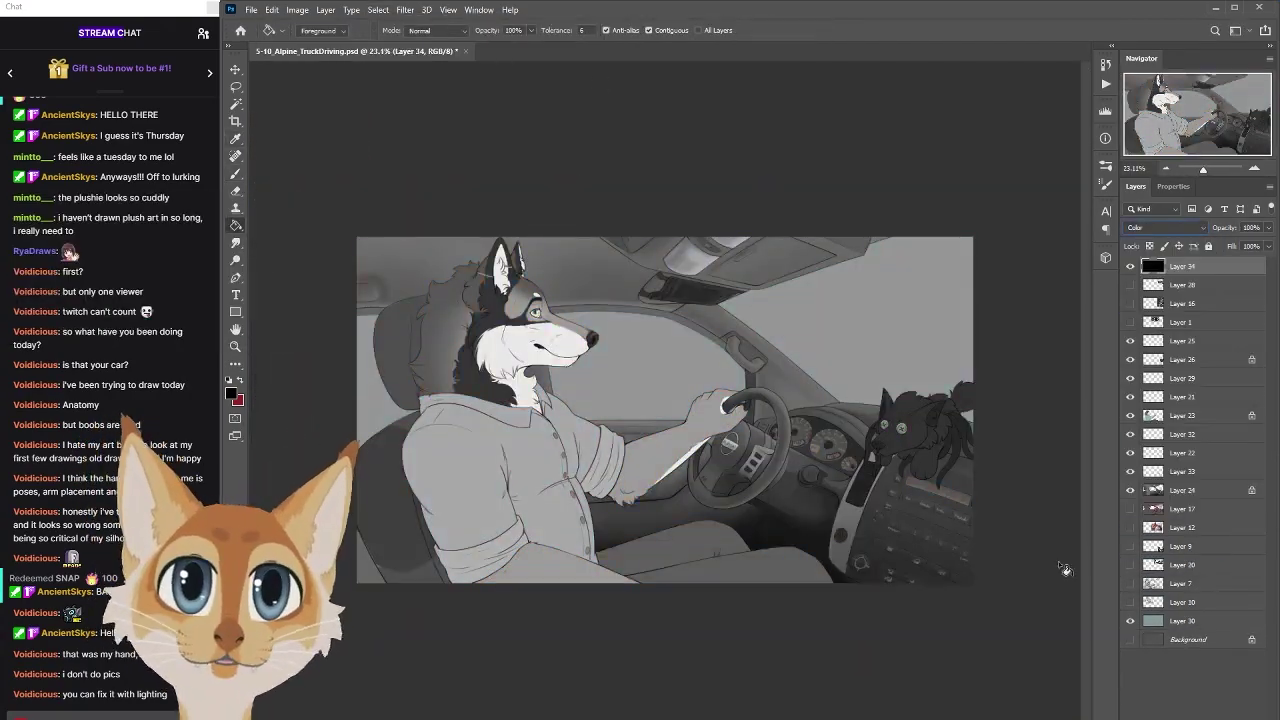
pyautogui.click(1131, 266)
pyautogui.rightClick(816, 188)
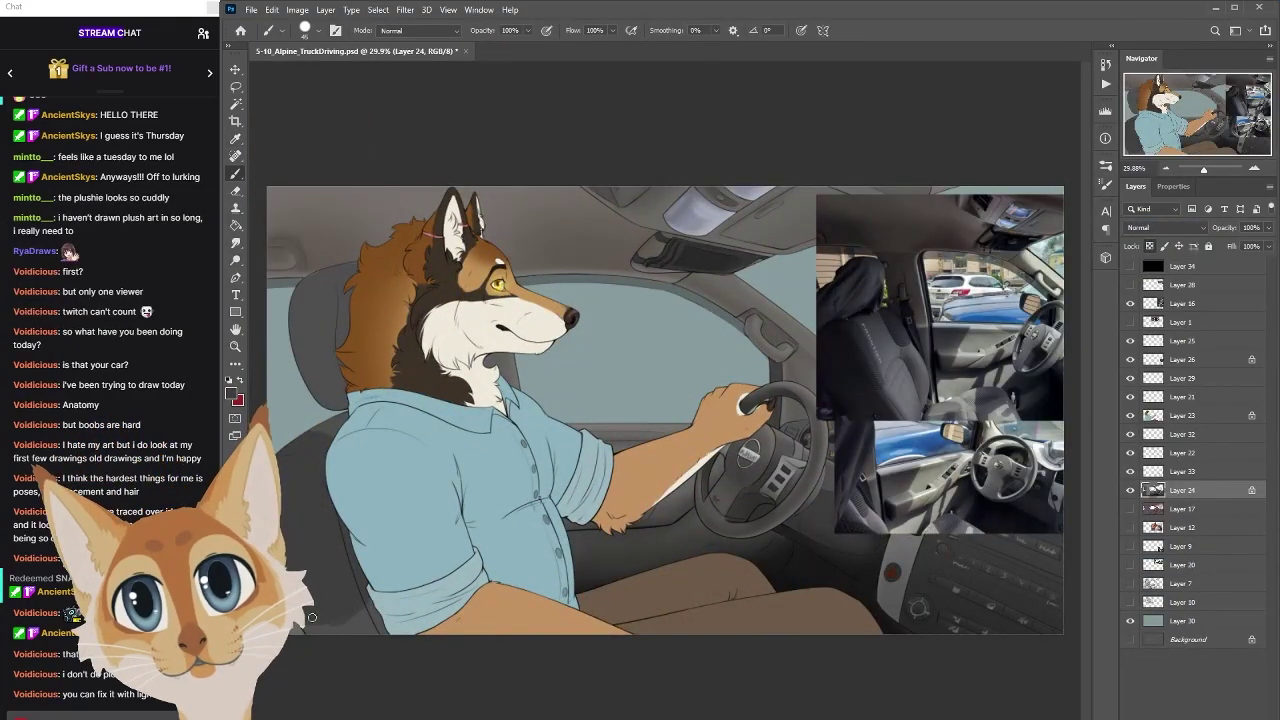
pyautogui.scroll(2, 417, 515)
pyautogui.scroll(-3, 324, 515)
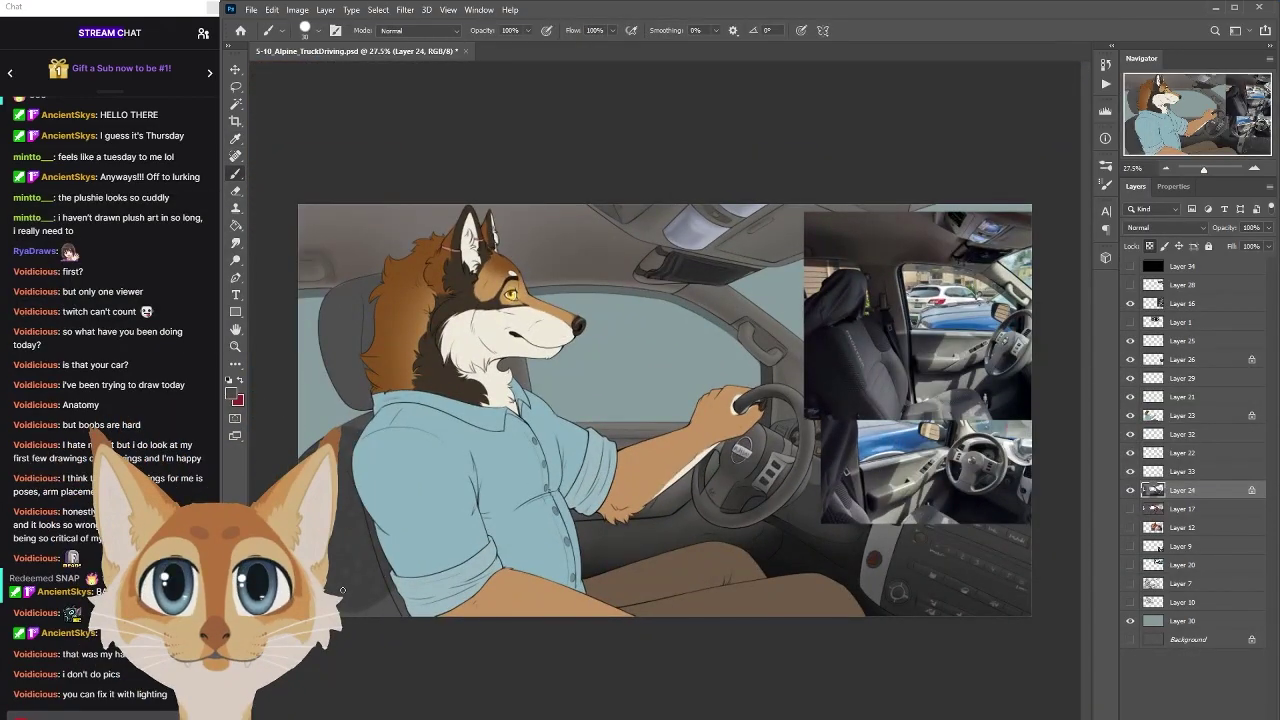
pyautogui.scroll(-2, 622, 591)
pyautogui.scroll(1, 622, 591)
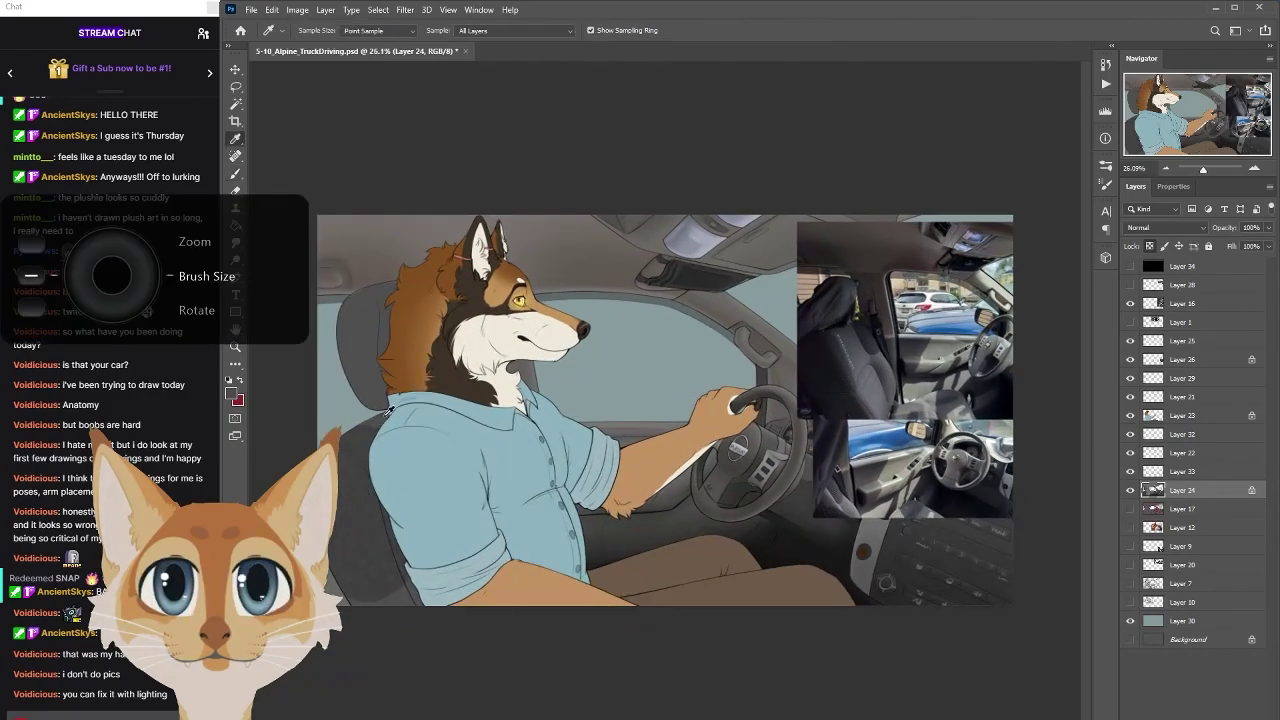
# Flip the canvas horizontally to view the picture mirrored
pyautogui.press('b')
pyautogui.scroll(1, 384, 335)
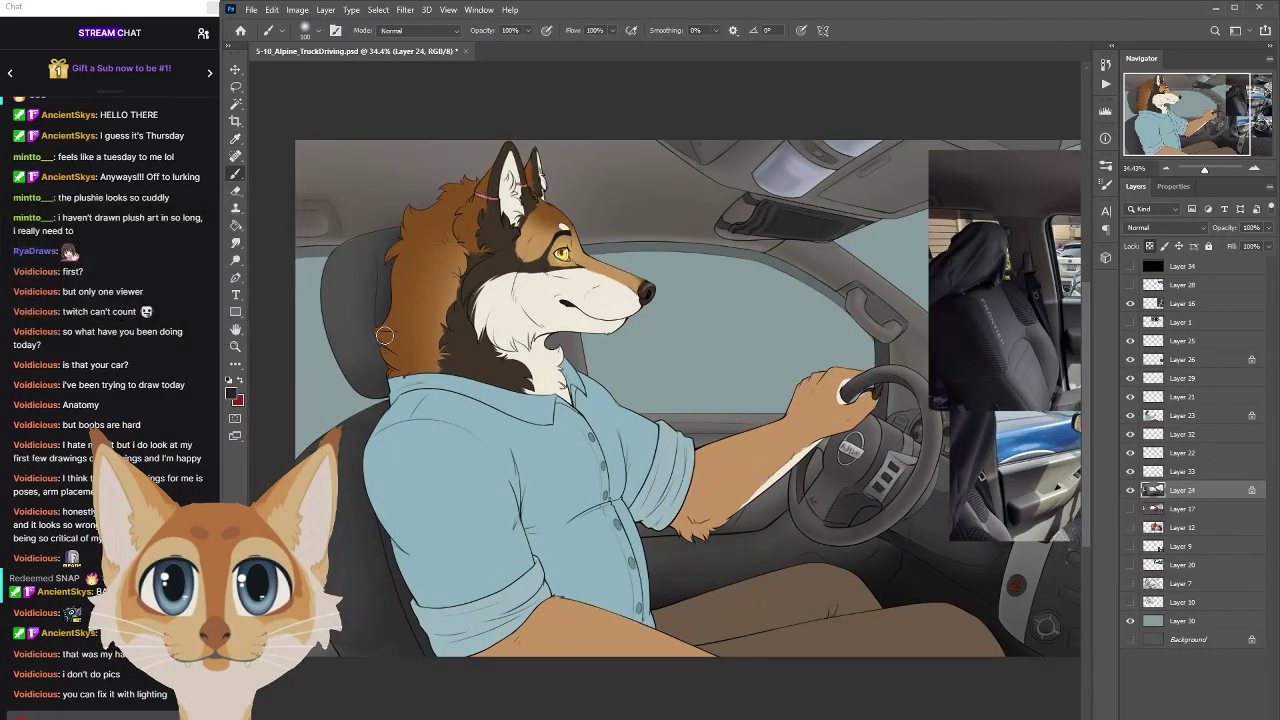
pyautogui.scroll(2, 384, 335)
pyautogui.scroll(-3, 443, 151)
pyautogui.hotkey('ctrl', 'shift', 'h')
pyautogui.scroll(-2, 443, 151)
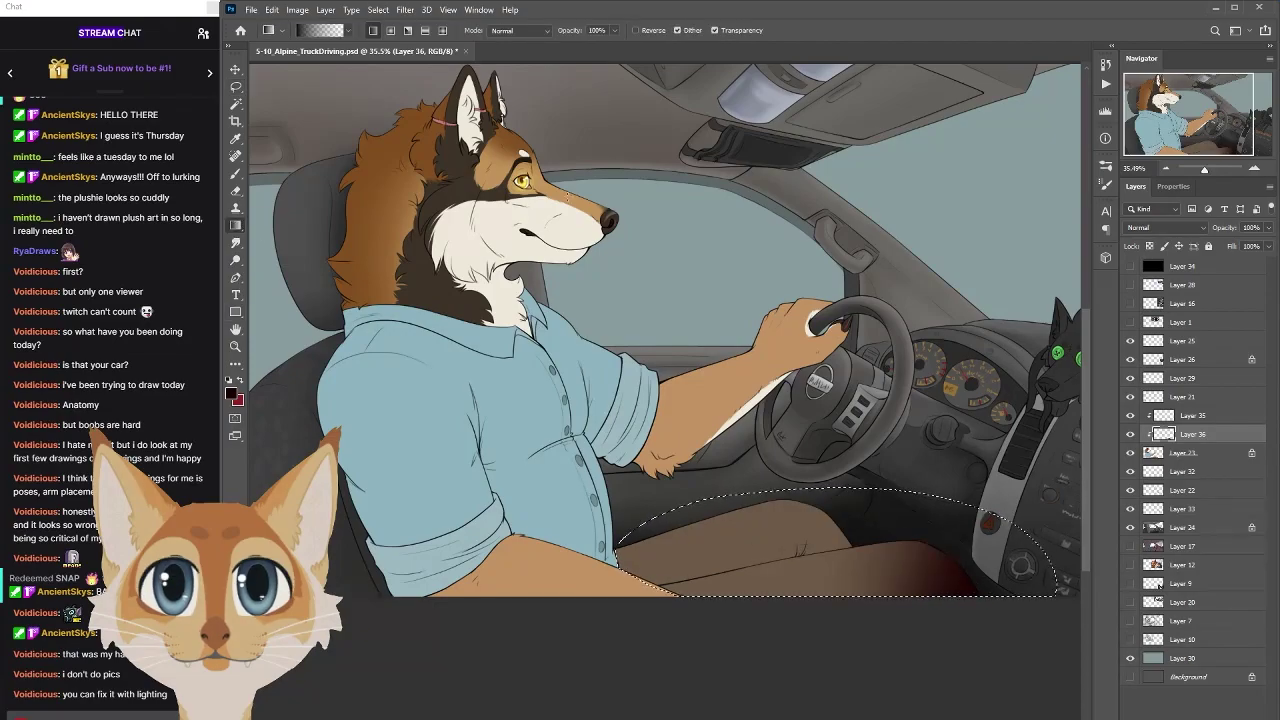
# Lasso-select the seat edge, head-and-collar and arm regions for shading
pyautogui.press('l')
pyautogui.scroll(2, 447, 497)
pyautogui.hotkey('ctrl', 'd')
pyautogui.press('l')
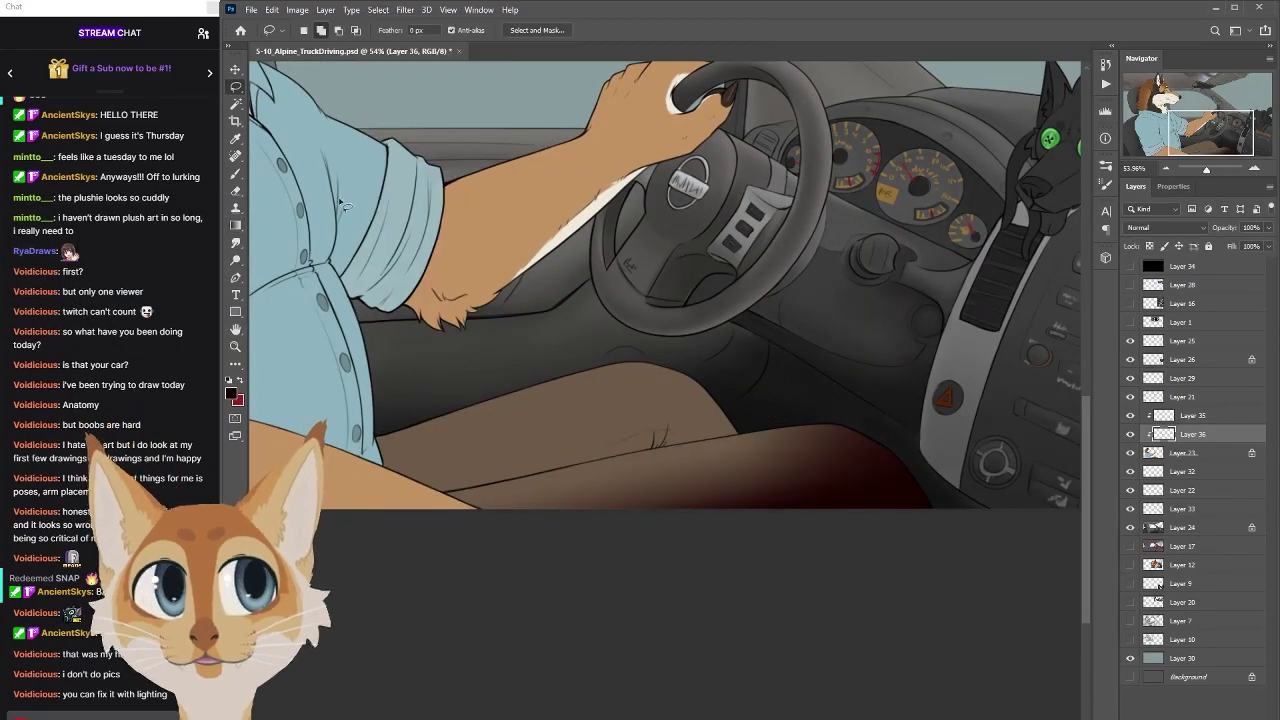
pyautogui.moveTo(678, 452); pyautogui.dragTo(590, 430)
pyautogui.press('r')
pyautogui.scroll(-3, 770, 628)
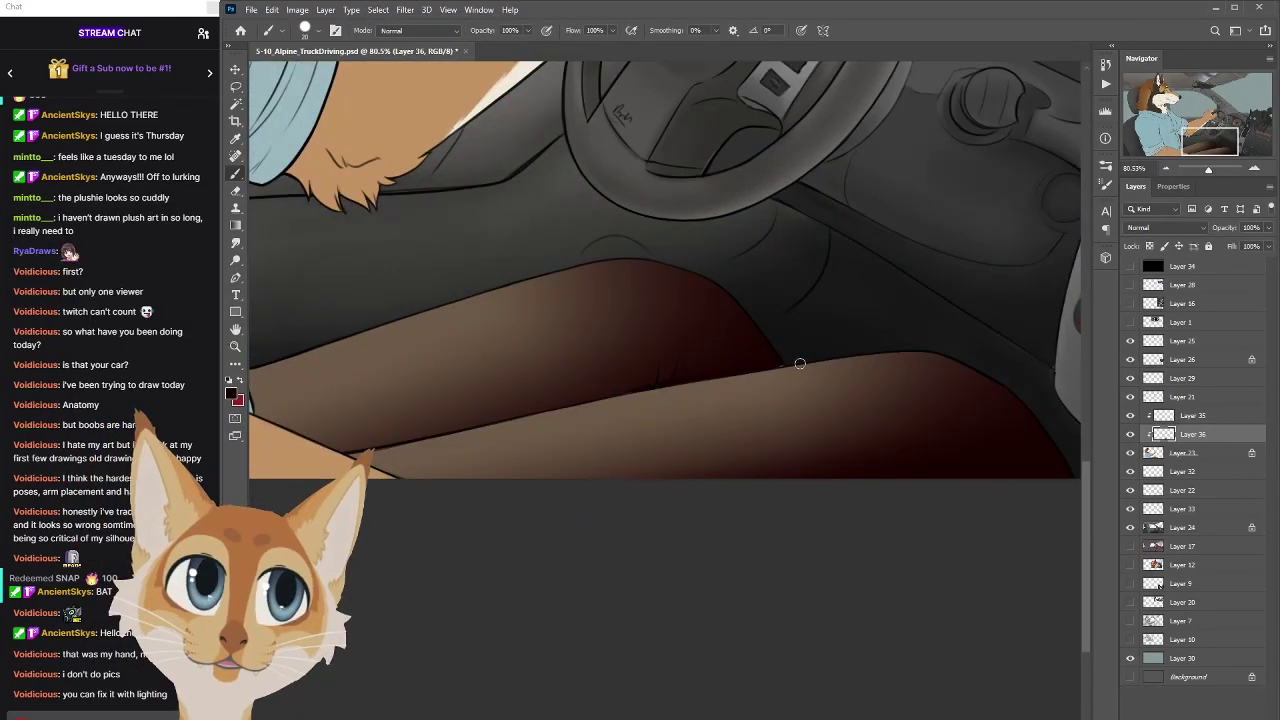
pyautogui.scroll(4, 770, 628)
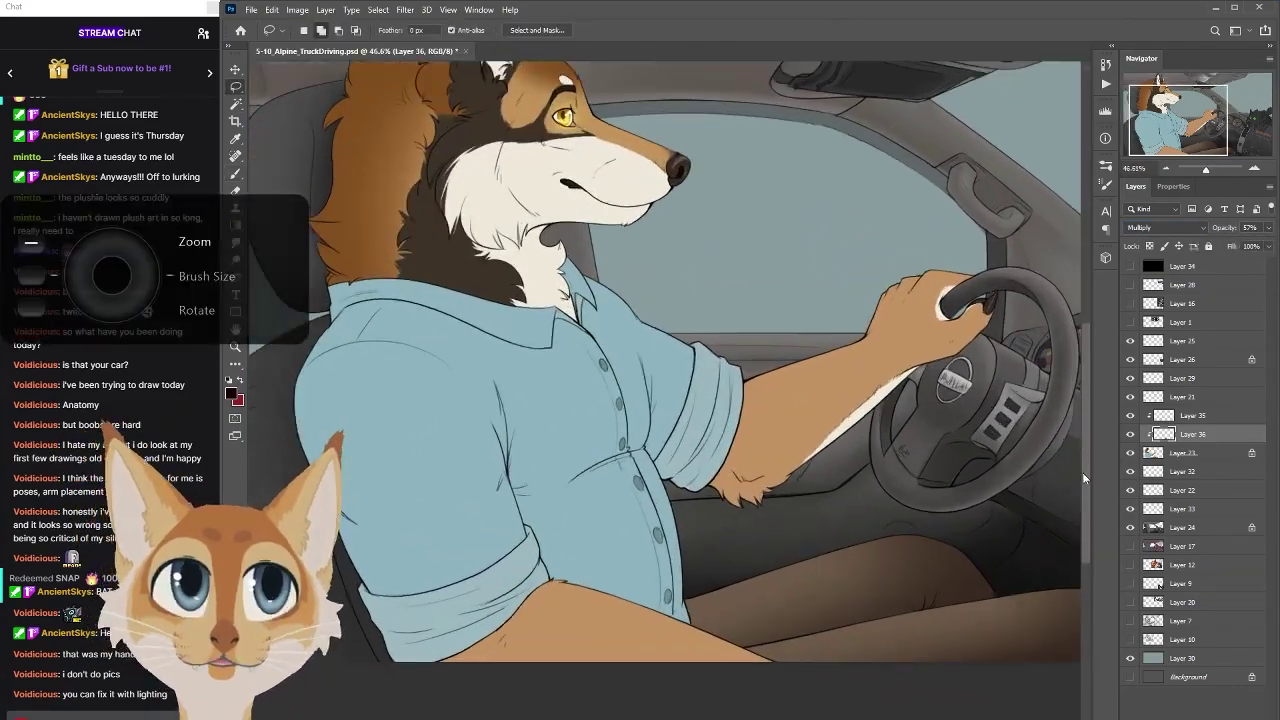
pyautogui.press('l')
pyautogui.moveTo(570, 452)
pyautogui.mouseDown()
pyautogui.moveTo(476, 515)
pyautogui.moveTo(651, 493)
pyautogui.moveTo(555, 447)
pyautogui.mouseUp()
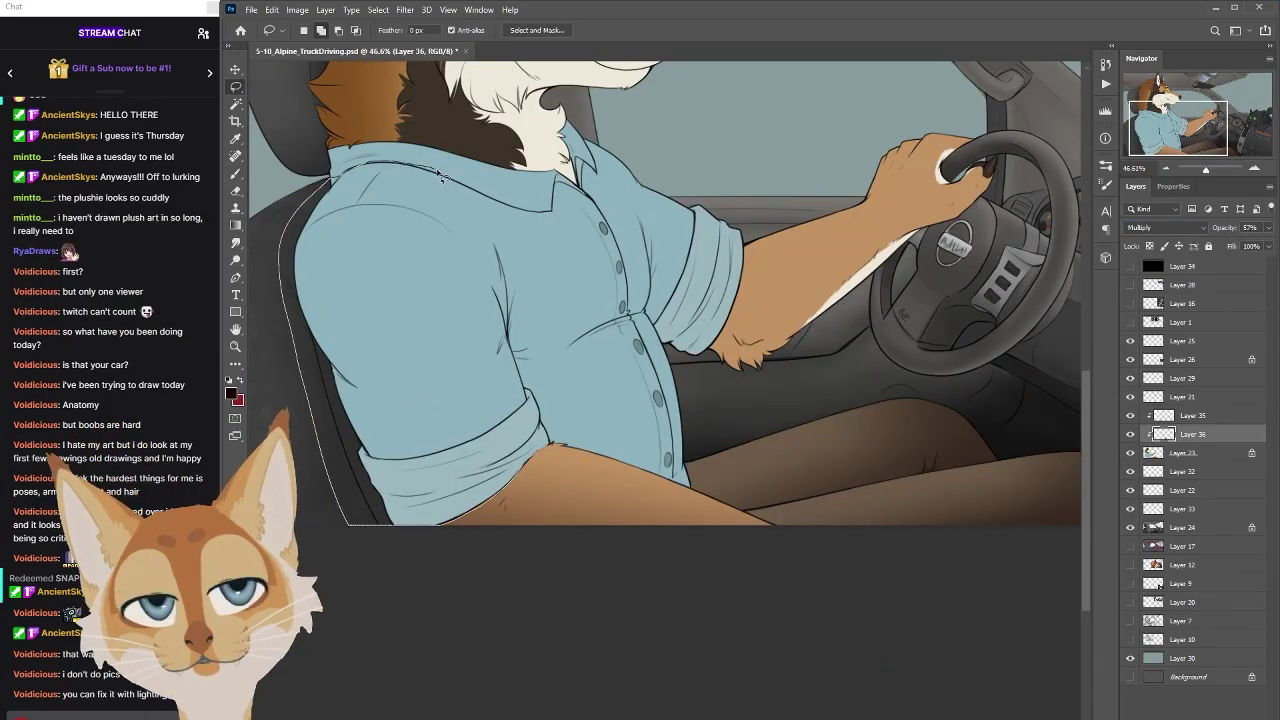
pyautogui.moveTo(440, 175)
pyautogui.mouseDown()
pyautogui.moveTo(560, 205)
pyautogui.moveTo(780, 380)
pyautogui.moveTo(700, 95)
pyautogui.moveTo(283, 303)
pyautogui.mouseUp()
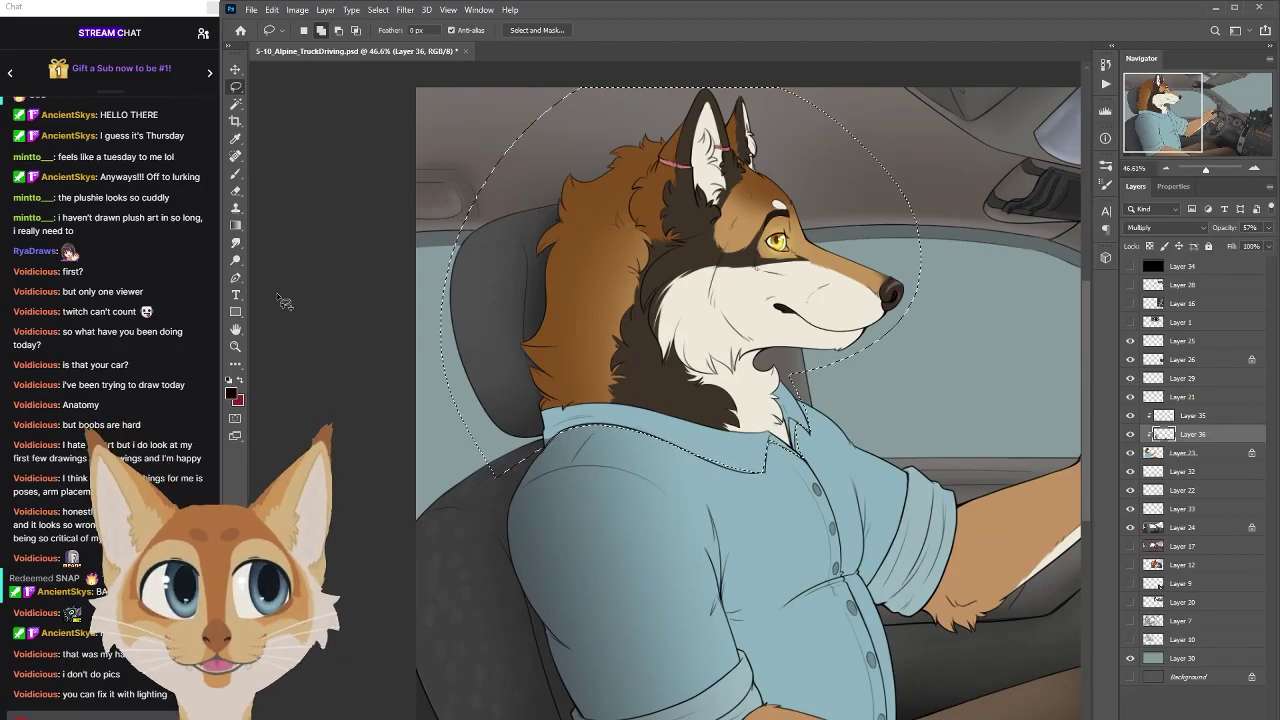
pyautogui.moveTo(920, 645)
pyautogui.mouseDown()
pyautogui.moveTo(1075, 500)
pyautogui.moveTo(1075, 300)
pyautogui.moveTo(660, 480)
pyautogui.mouseUp()
# Narrow the selection to the hand and upper wheel, then drop it and check the brush list
pyautogui.press('g')
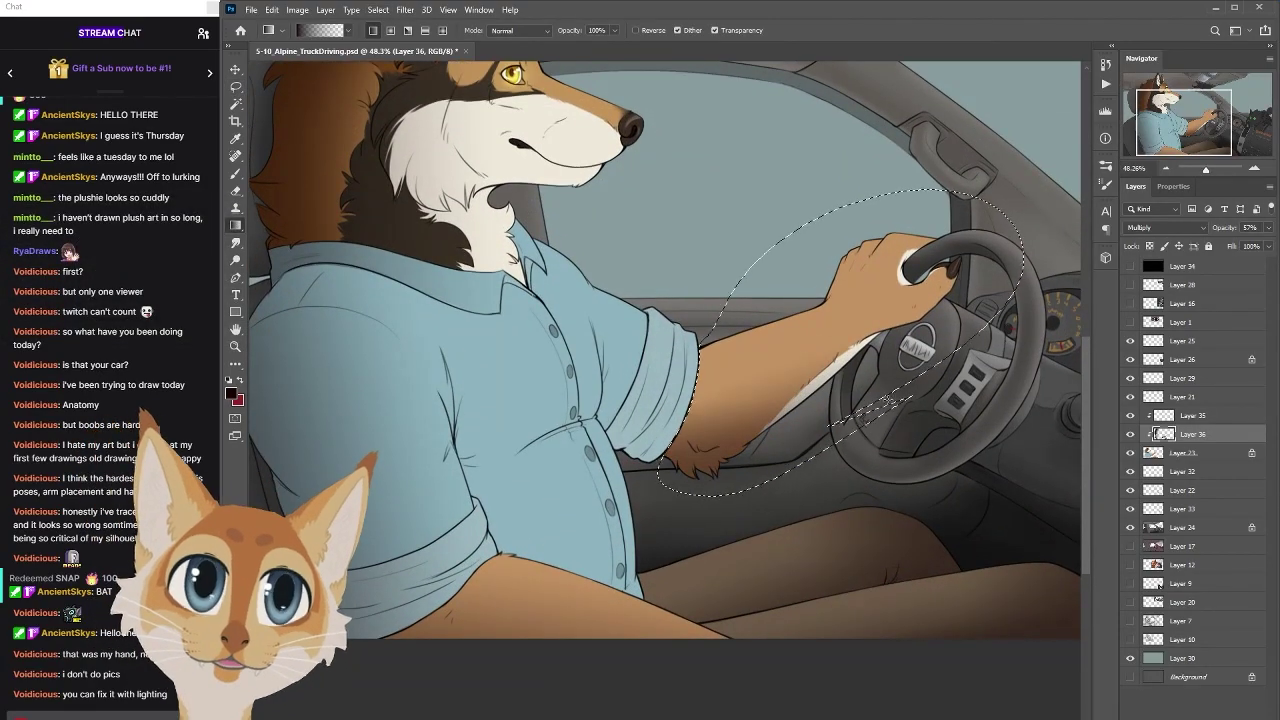
pyautogui.hotkey('ctrl', 'z')
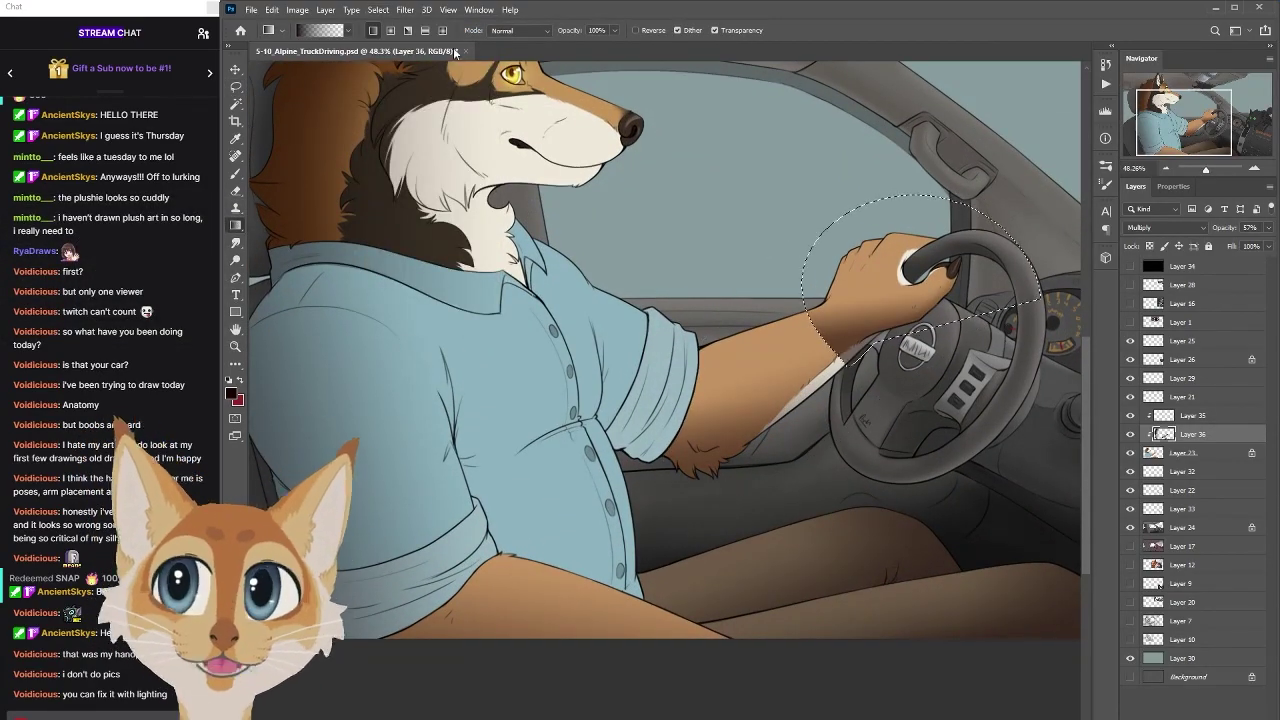
pyautogui.press('b')
pyautogui.hotkey('ctrl', 'd')
pyautogui.press('F5')
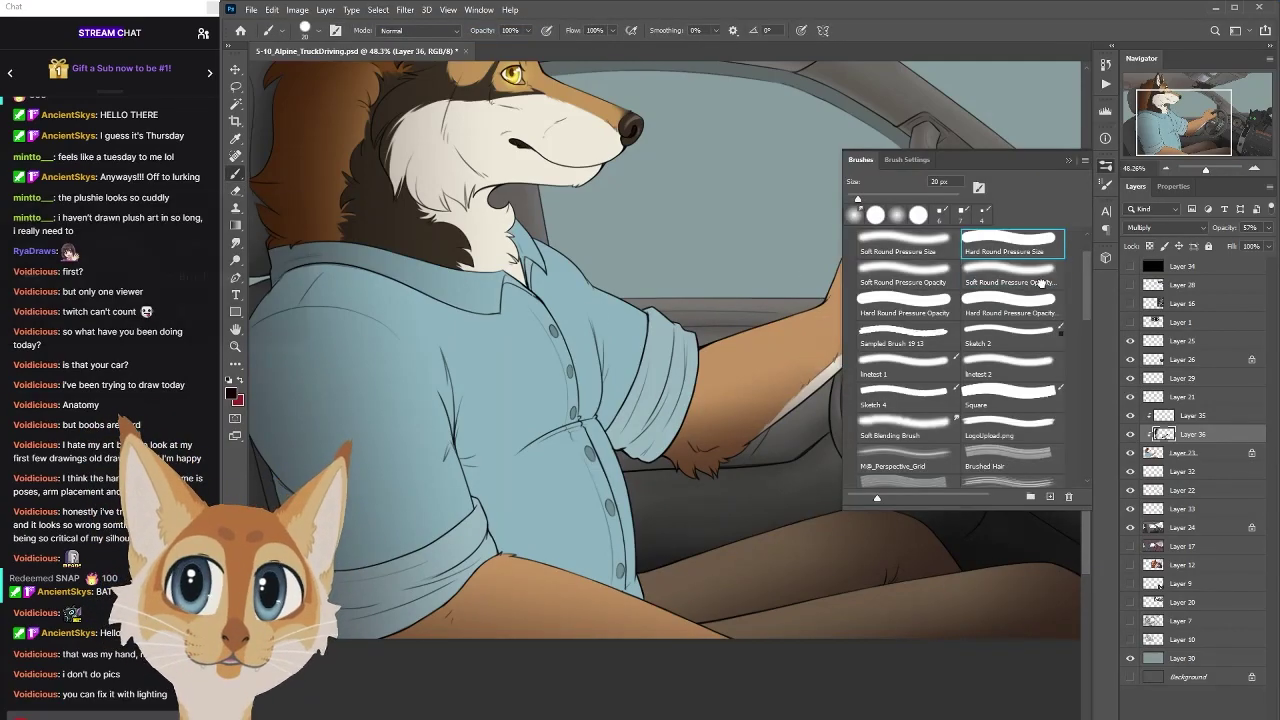
pyautogui.press('F5')
pyautogui.scroll(-2, 640, 360)
pyautogui.scroll(3, 640, 360)
# Lasso the shirt front and forearm, fill it with a dark gradient, and deselect
pyautogui.press('l')
pyautogui.moveTo(775, 568)
pyautogui.mouseDown()
pyautogui.moveTo(630, 284)
pyautogui.moveTo(697, 479)
pyautogui.mouseUp()
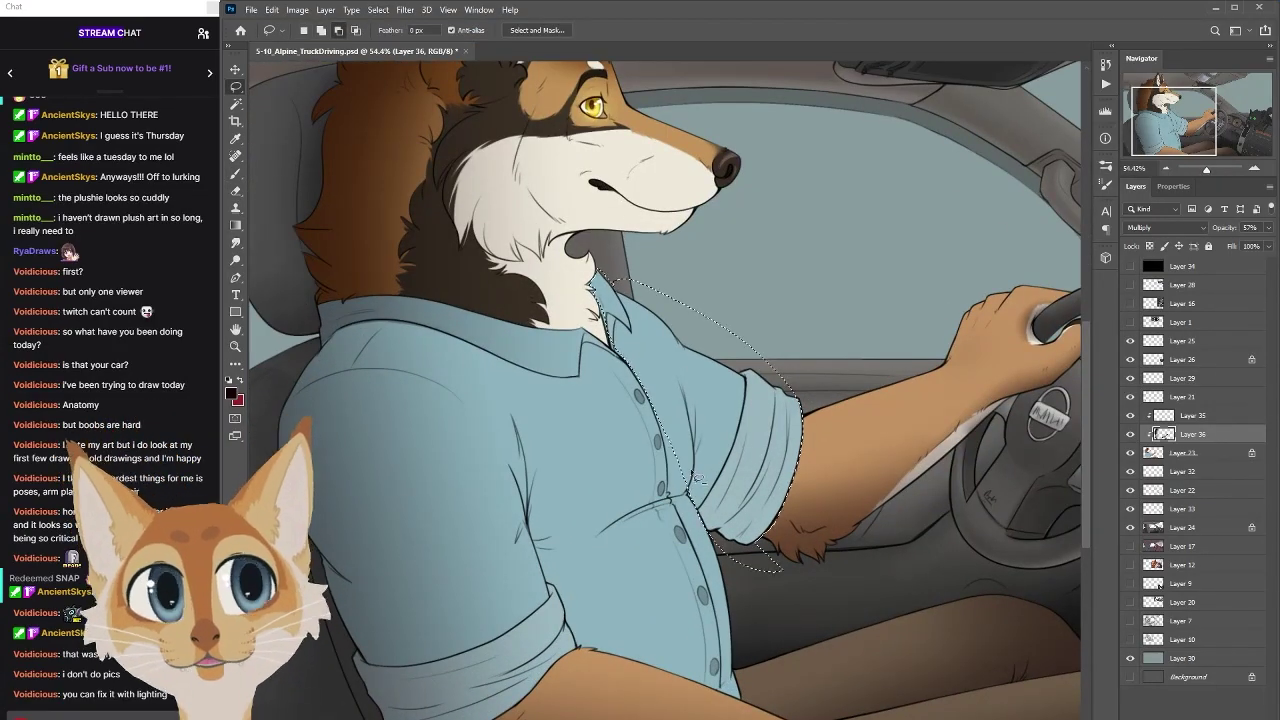
pyautogui.press('g')
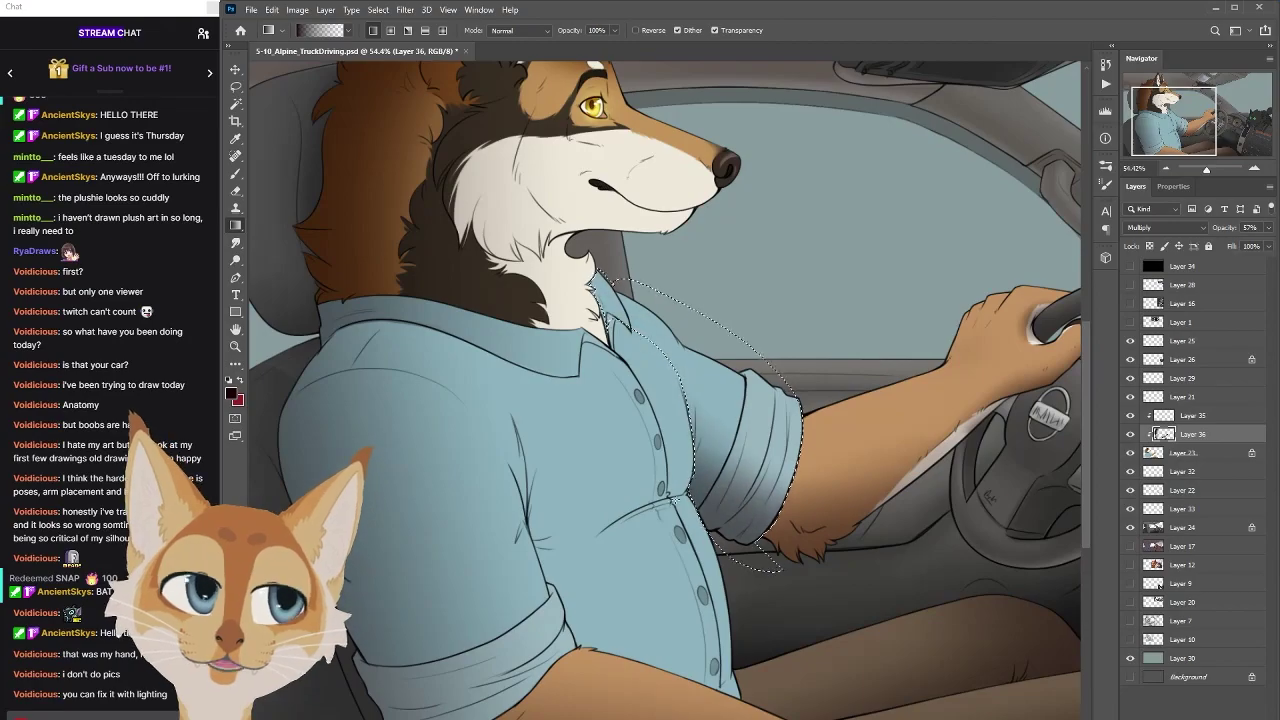
pyautogui.hotkey('ctrl', 'd')
pyautogui.scroll(2, 688, 598)
pyautogui.scroll(-3, 688, 598)
pyautogui.scroll(3, 688, 598)
pyautogui.scroll(-3, 688, 598)
pyautogui.press('l')
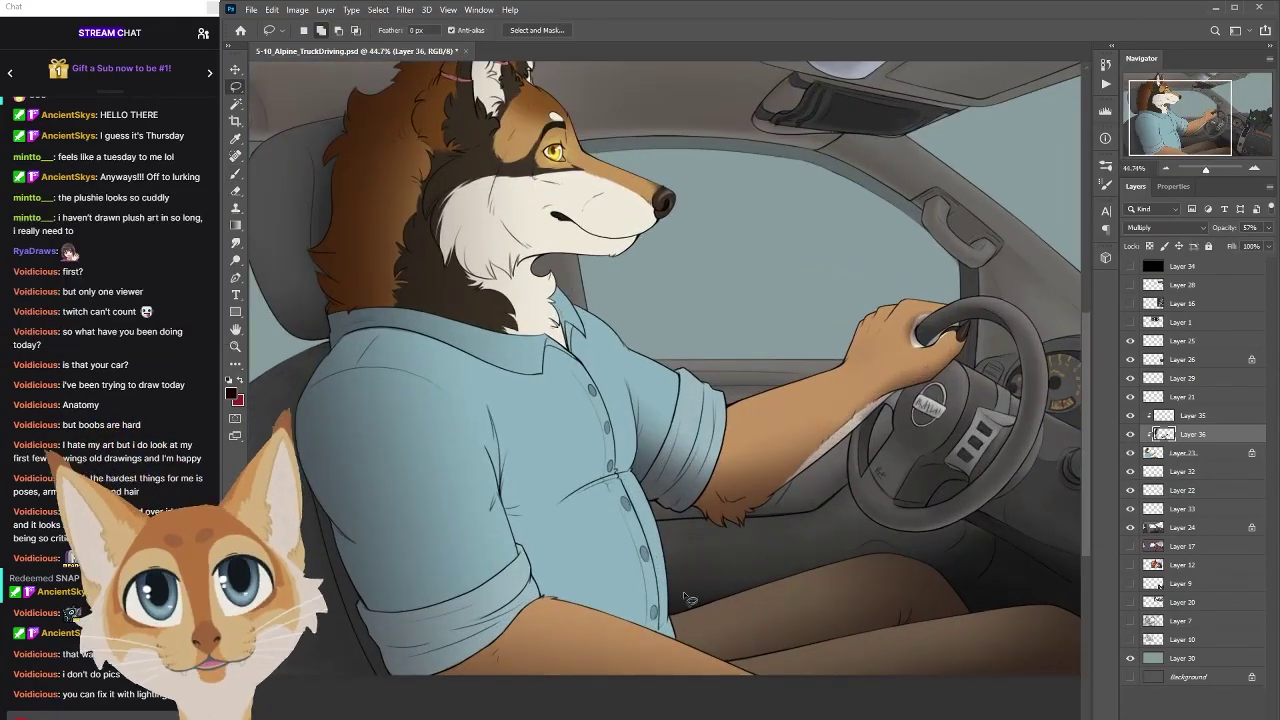
pyautogui.scroll(2, 502, 372)
pyautogui.scroll(-4, 502, 372)
# Lower the shirt shading layer's opacity to 45%
pyautogui.press('g')
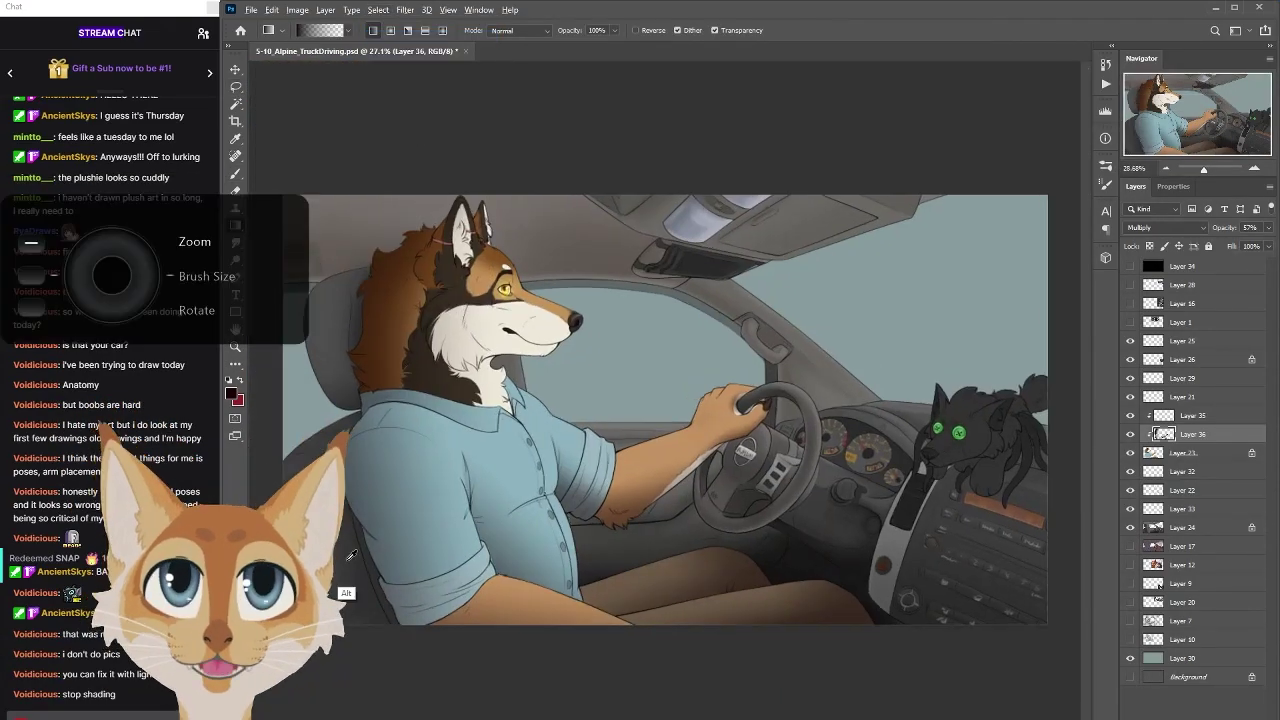
pyautogui.click(1268, 227)
pyautogui.moveTo(1242, 246); pyautogui.dragTo(1234, 246)
pyautogui.press('z')
pyautogui.scroll(-2, 665, 410)
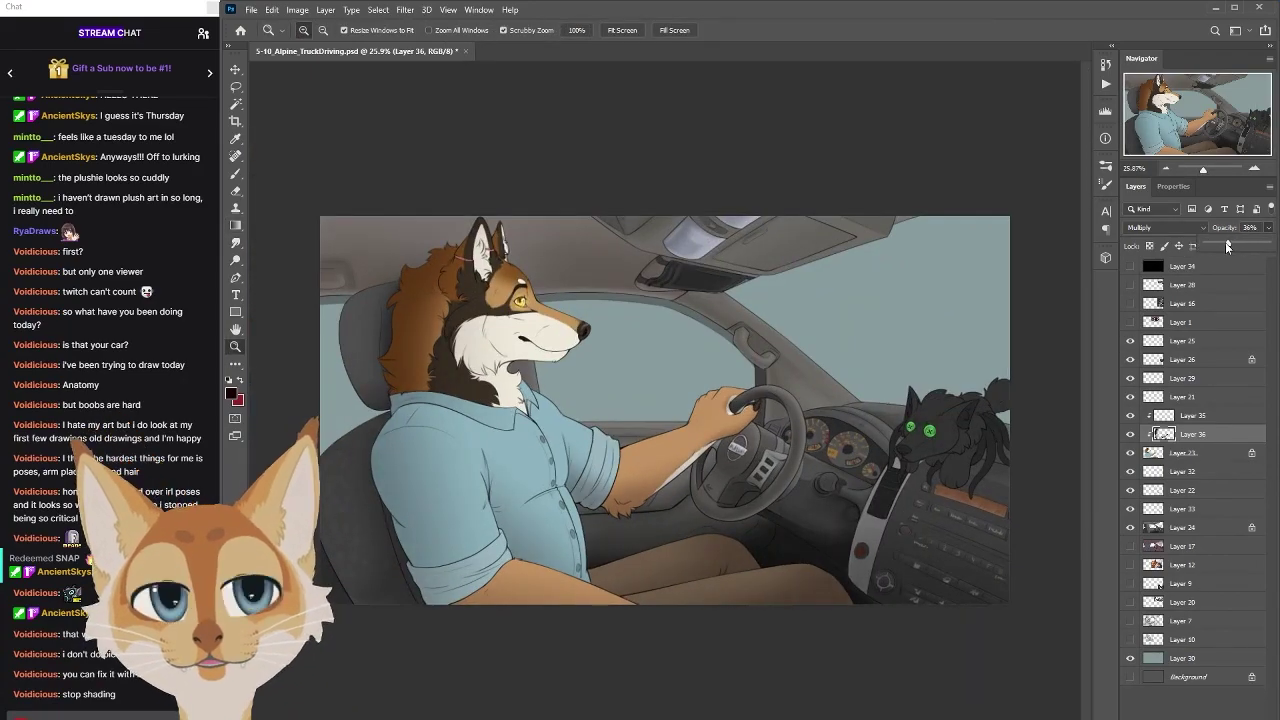
# Add a layer clipped to the creature with a black gradient, set to Multiply at 29% opacity
pyautogui.hotkey('ctrl', '+')
pyautogui.hotkey('ctrl', 'shift', 'alt', 'n')
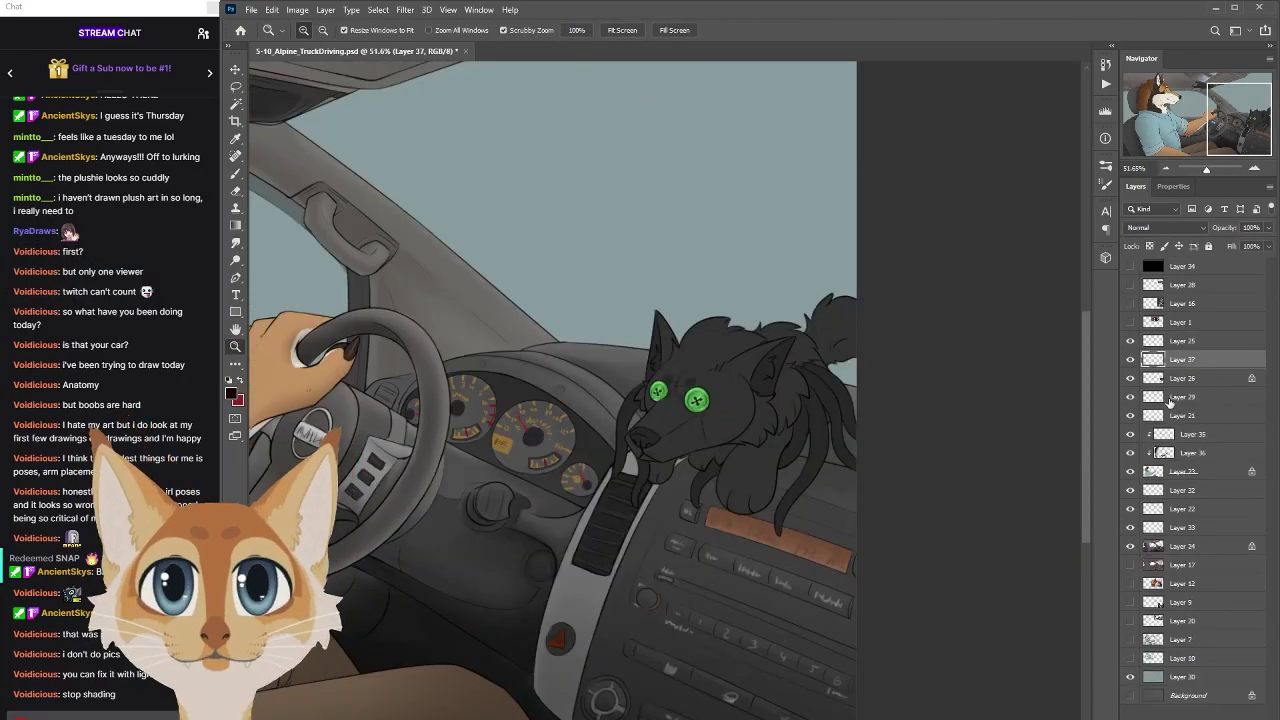
pyautogui.press('g')
pyautogui.moveTo(720, 530); pyautogui.dragTo(720, 400)
pyautogui.click(1165, 227)
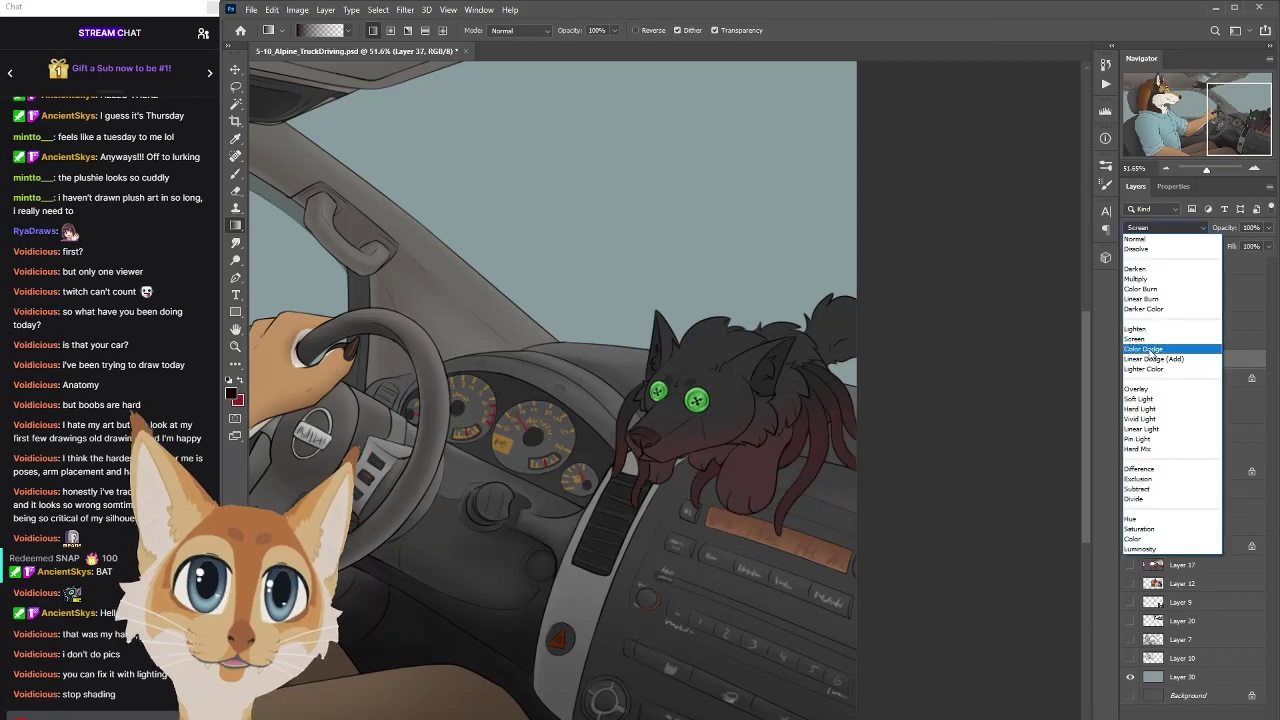
pyautogui.click(1160, 278)
pyautogui.click(1268, 227)
pyautogui.moveTo(1268, 246); pyautogui.dragTo(1224, 246)
pyautogui.hotkey('ctrl', '0')
pyautogui.scroll(3, 700, 400)
# On a new layer, paint a near-black red shadow beneath the dashboard creature with a 125 brush
pyautogui.click(1183, 396)
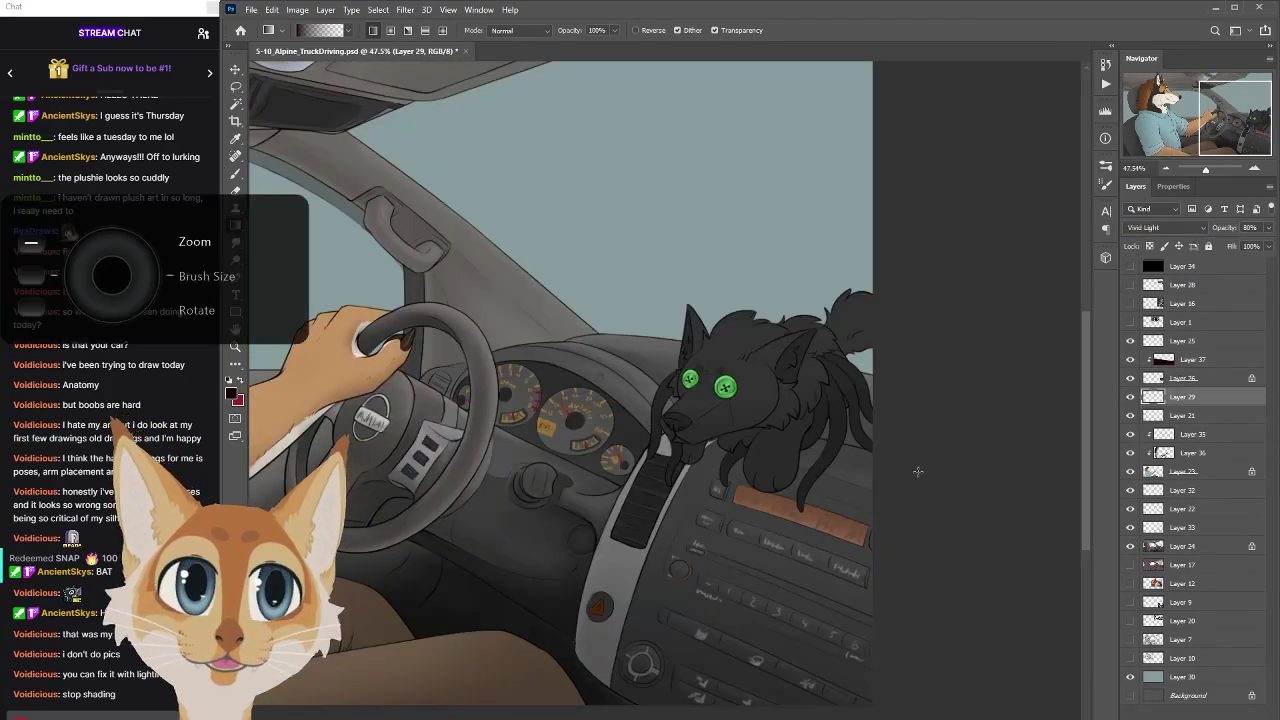
pyautogui.hotkey('ctrl', '0')
pyautogui.press('b')
pyautogui.scroll(3, 815, 408)
pyautogui.rightClick(830, 400)
pyautogui.press('Escape')
pyautogui.click(231, 396)
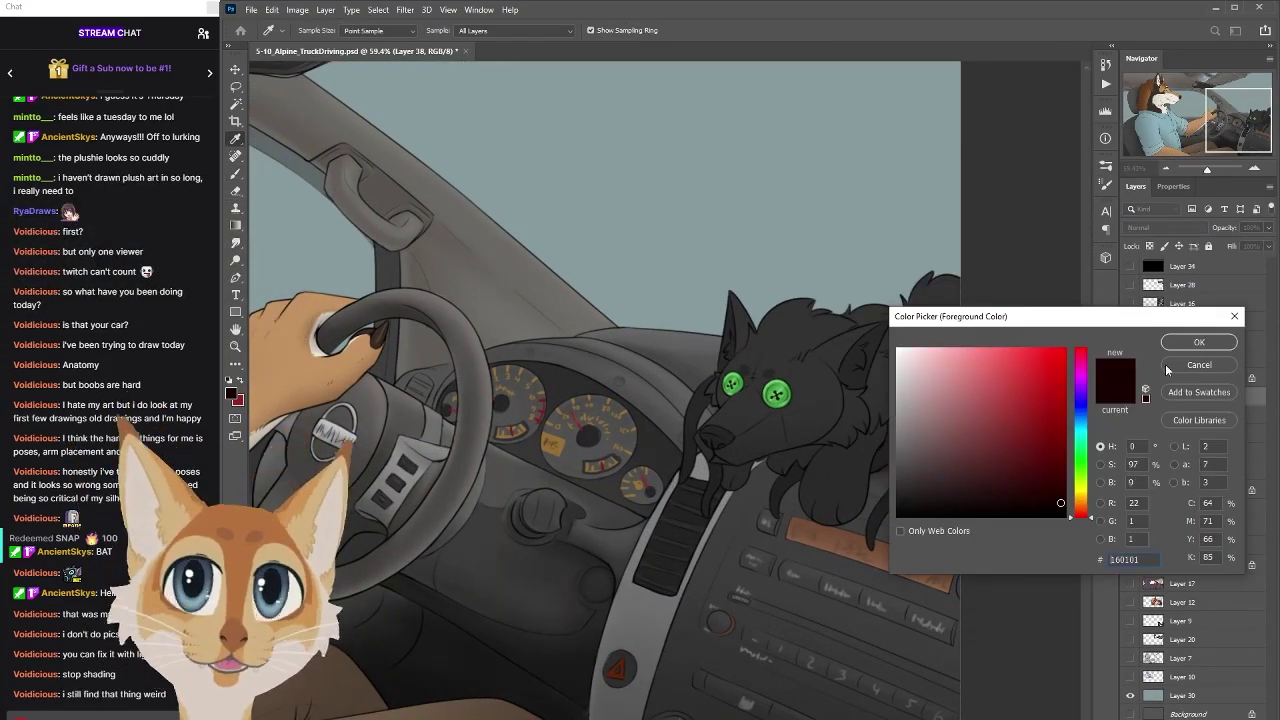
pyautogui.press('Escape')
pyautogui.hotkey('ctrl', 'shift', 'alt', 'n')
pyautogui.press('[')
pyautogui.press('[')
pyautogui.press('[')
pyautogui.moveTo(742, 438); pyautogui.dragTo(720, 500)
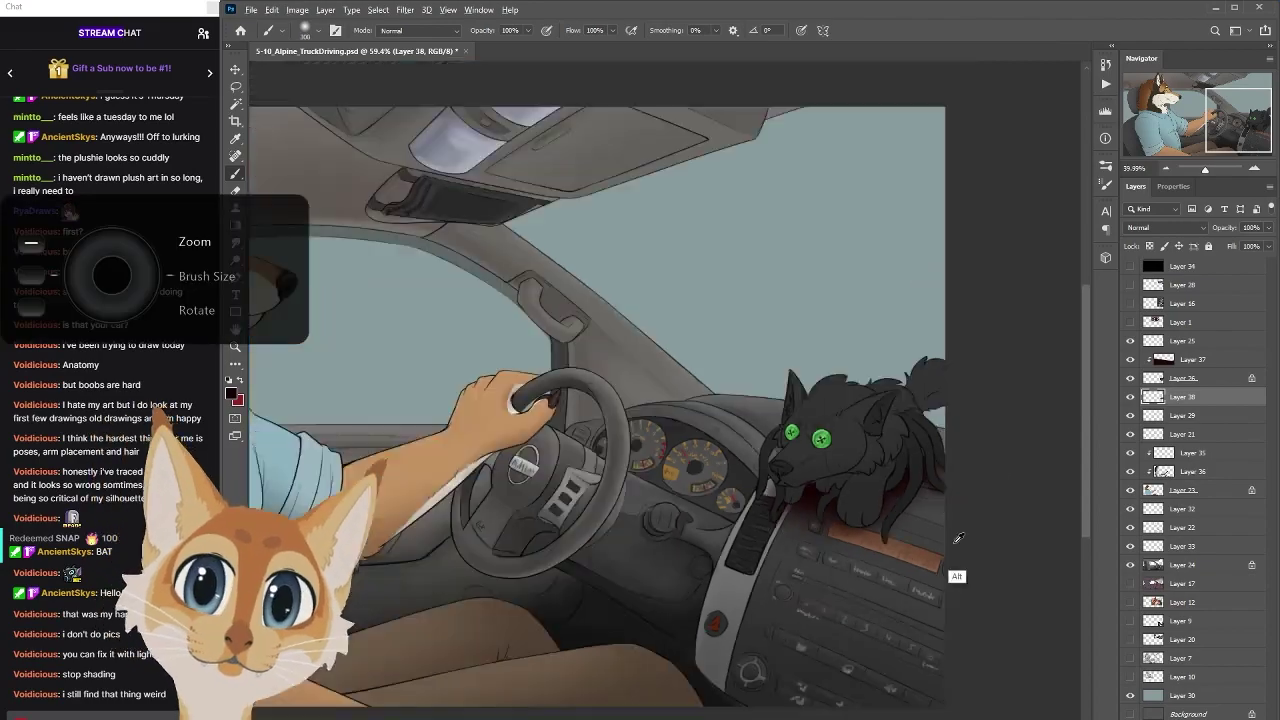
pyautogui.scroll(-4, 700, 420)
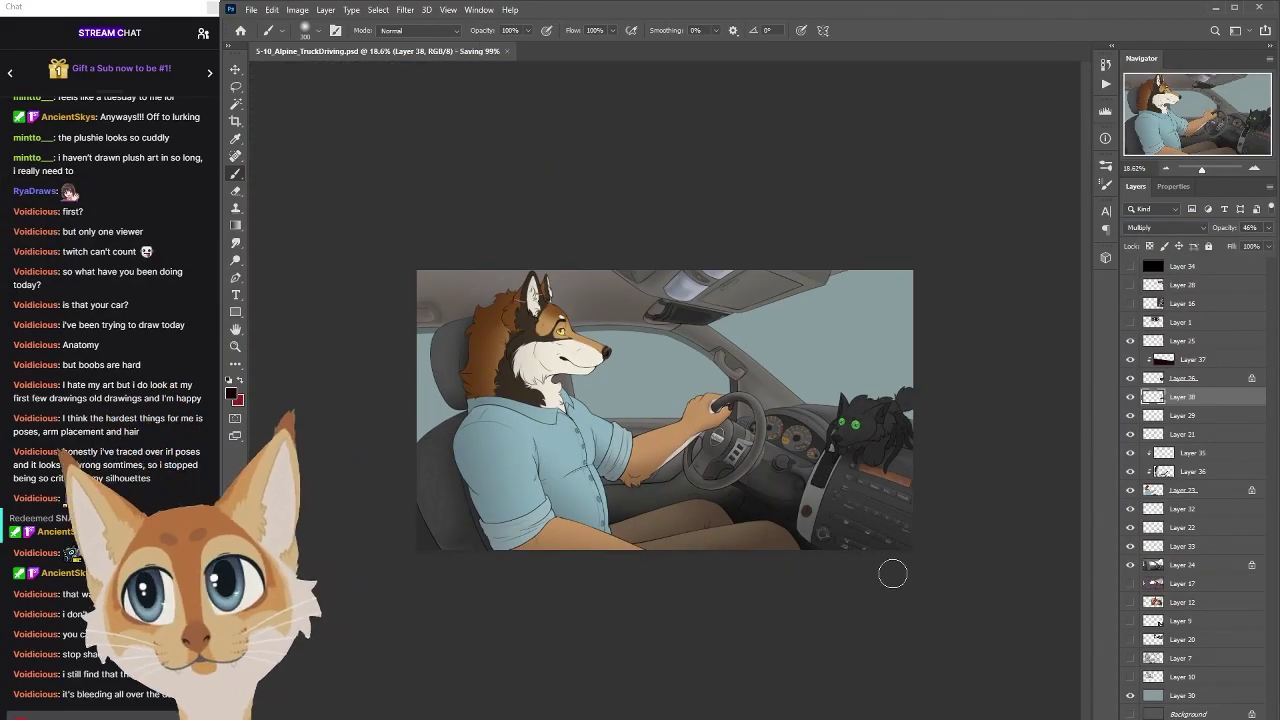
pyautogui.scroll(1, 893, 573)
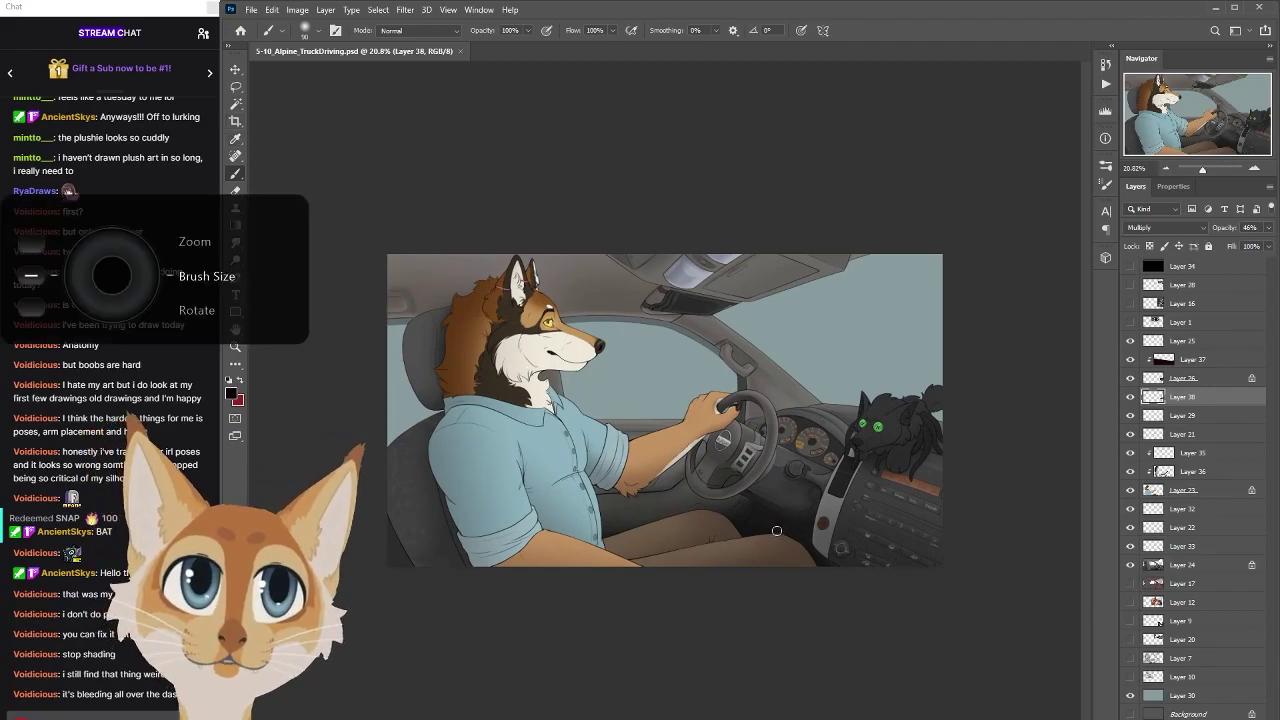
# Add a new layer above Layer 28, try and undo an ellipse around the steering wheel, and save
pyautogui.click(1190, 285)
pyautogui.hotkey('ctrl', 'shift', 'alt', 'n')
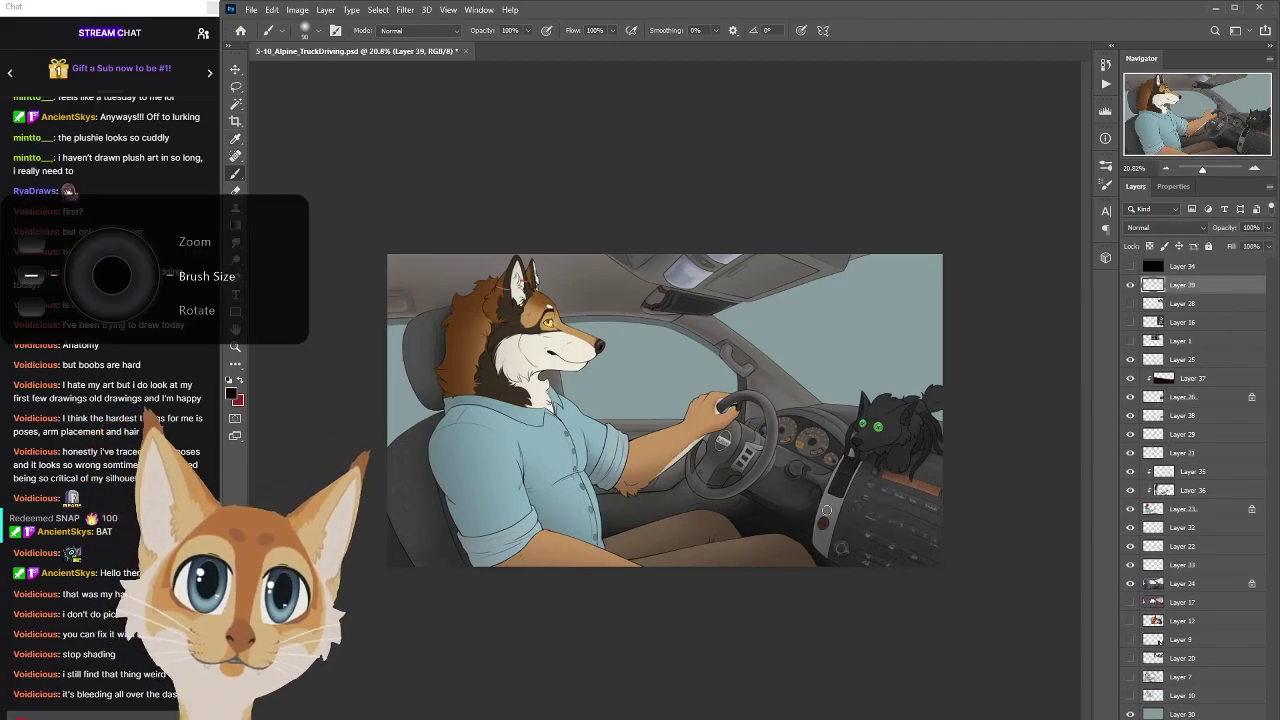
pyautogui.moveTo(732, 519)
pyautogui.mouseDown()
pyautogui.moveTo(894, 479)
pyautogui.moveTo(706, 363)
pyautogui.moveTo(770, 545)
pyautogui.mouseUp()
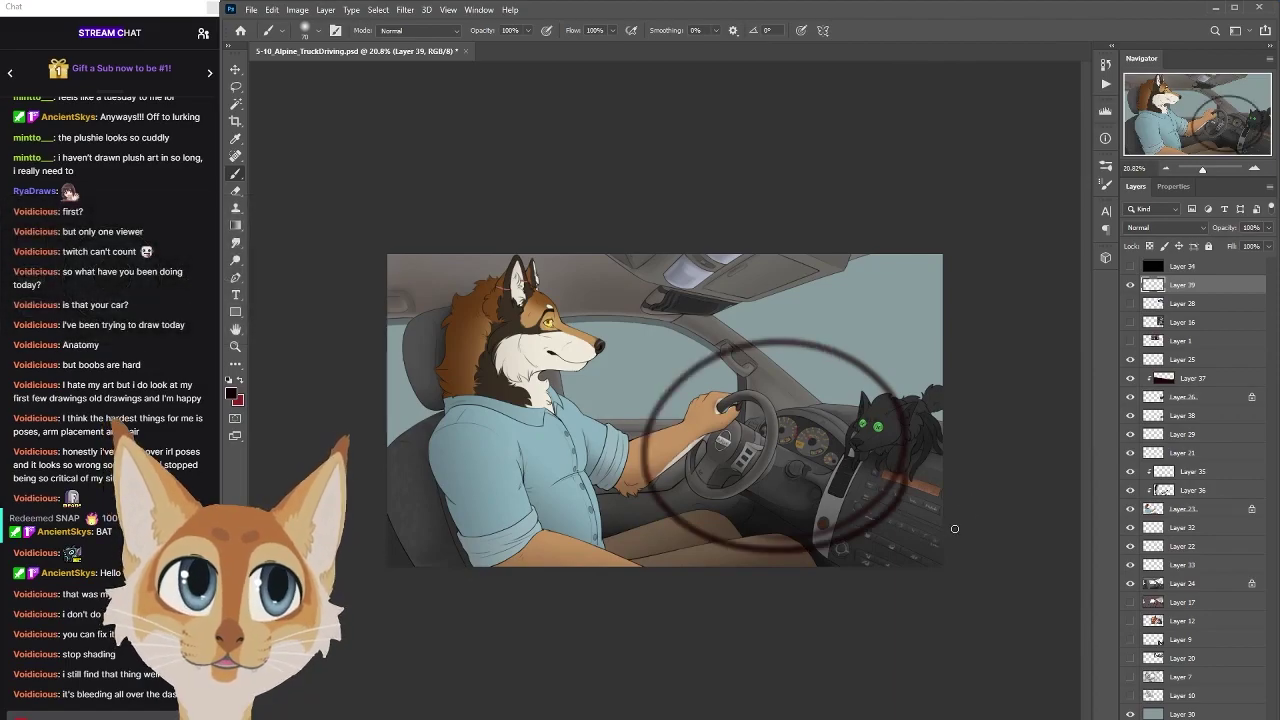
pyautogui.hotkey('ctrl', 'z')
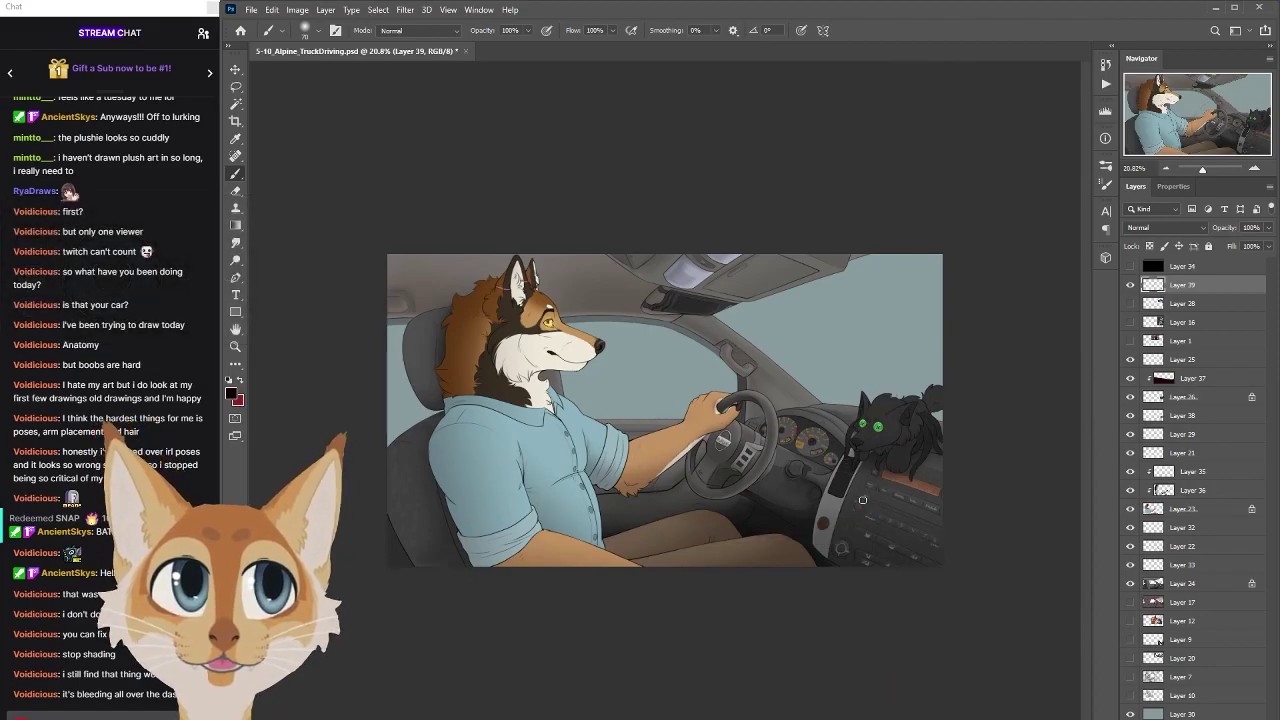
pyautogui.moveTo(778, 531)
pyautogui.mouseDown()
pyautogui.moveTo(673, 403)
pyautogui.moveTo(802, 566)
pyautogui.moveTo(845, 556)
pyautogui.mouseUp()
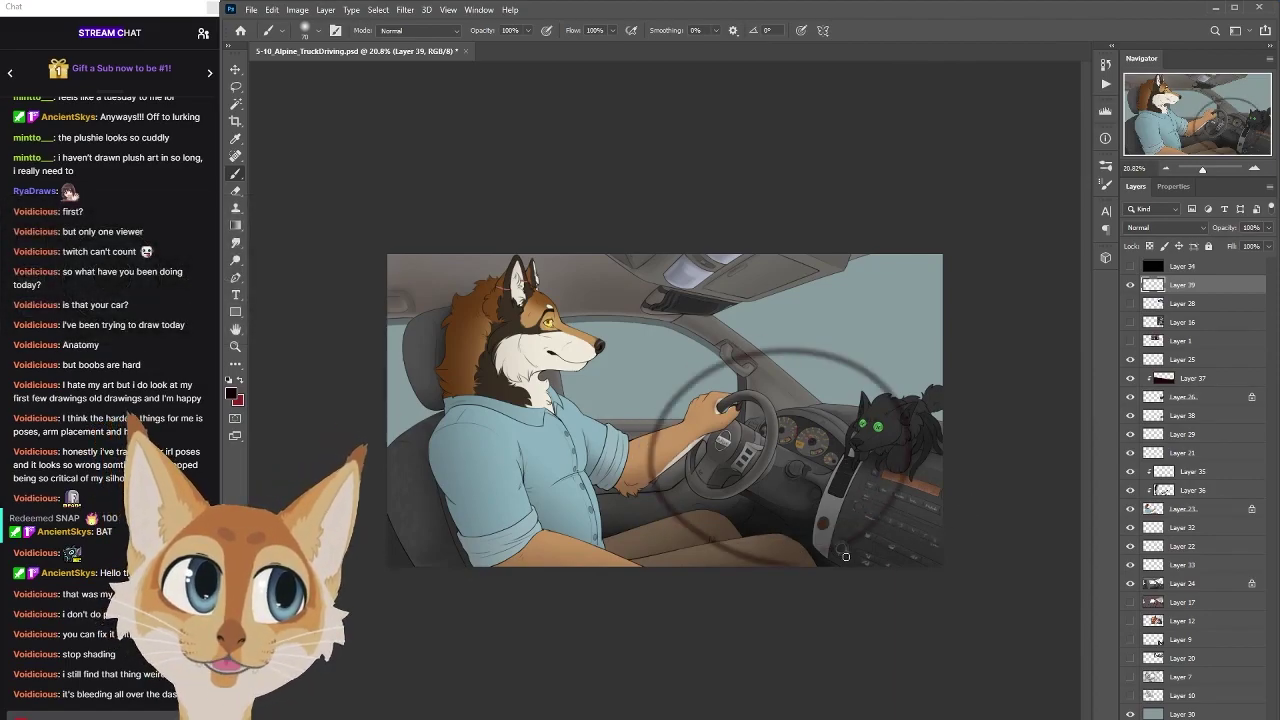
pyautogui.hotkey('ctrl', 'z')
pyautogui.scroll(3, 808, 571)
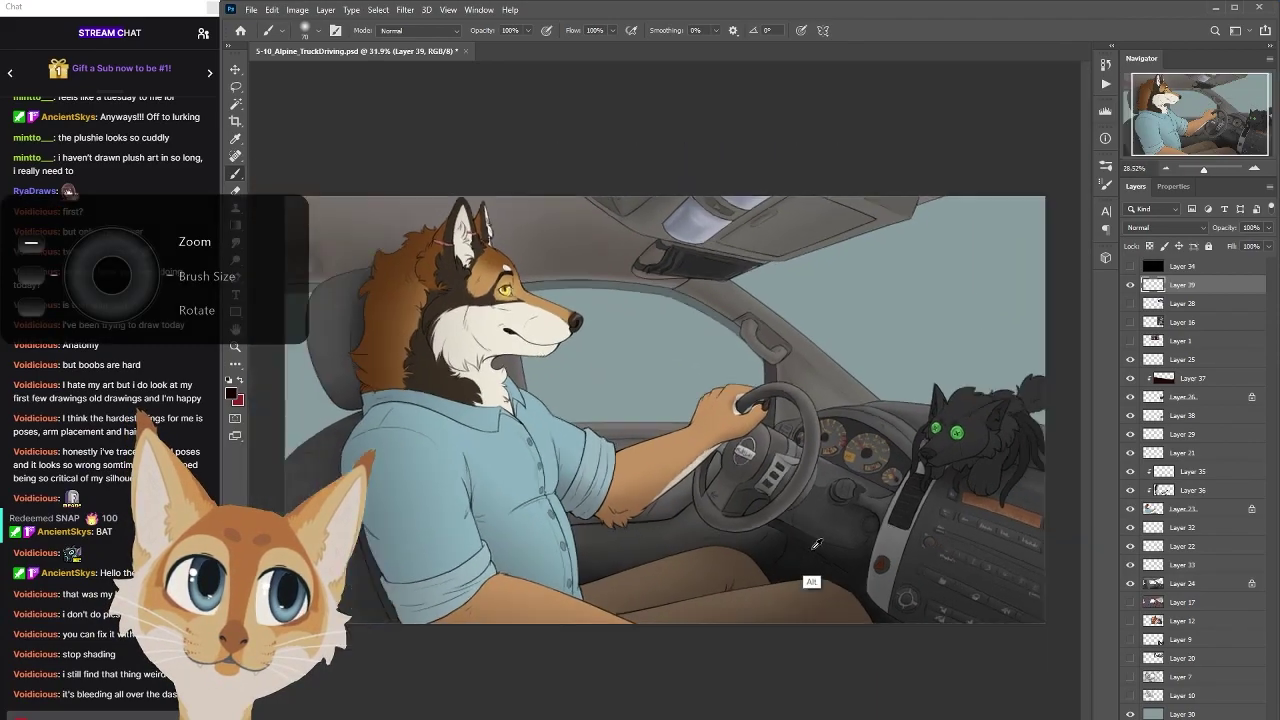
pyautogui.scroll(-1, 808, 586)
pyautogui.hotkey('ctrl', 's')
# Hide the grey sky fill so the windows are transparent, then paste in the landscape image
pyautogui.click(1134, 715)
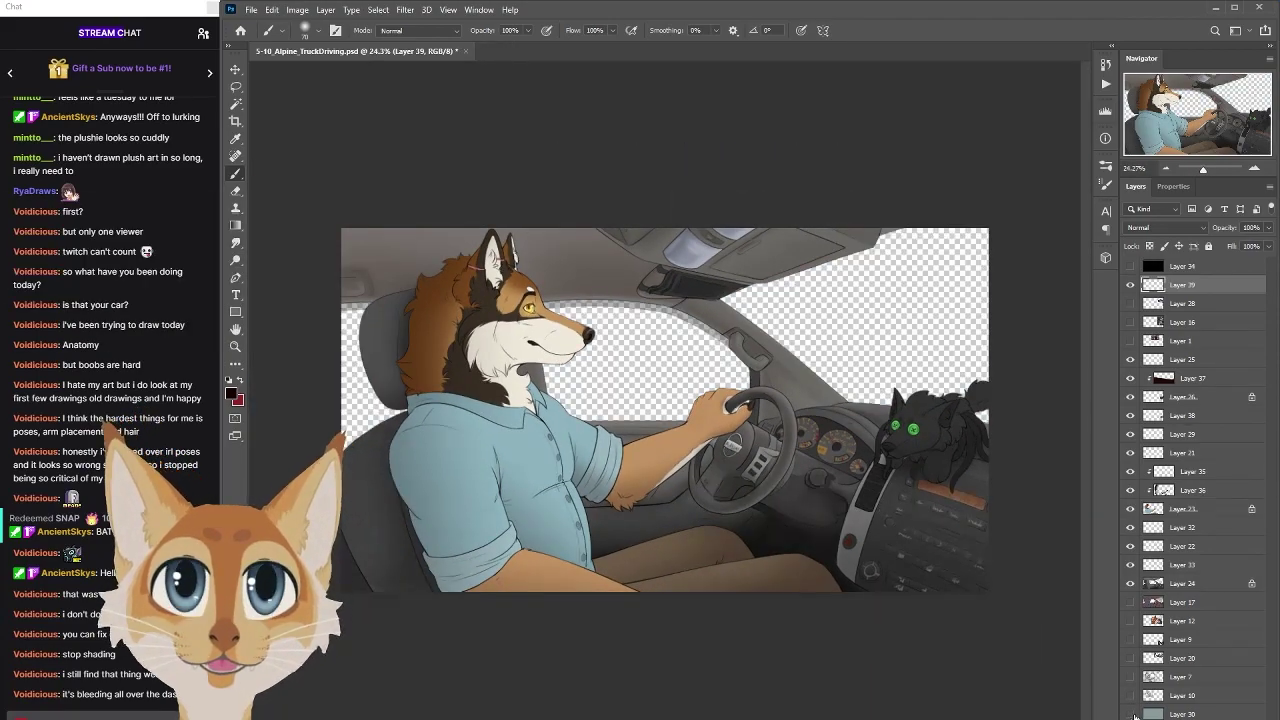
pyautogui.click(1130, 714)
pyautogui.click(1130, 714)
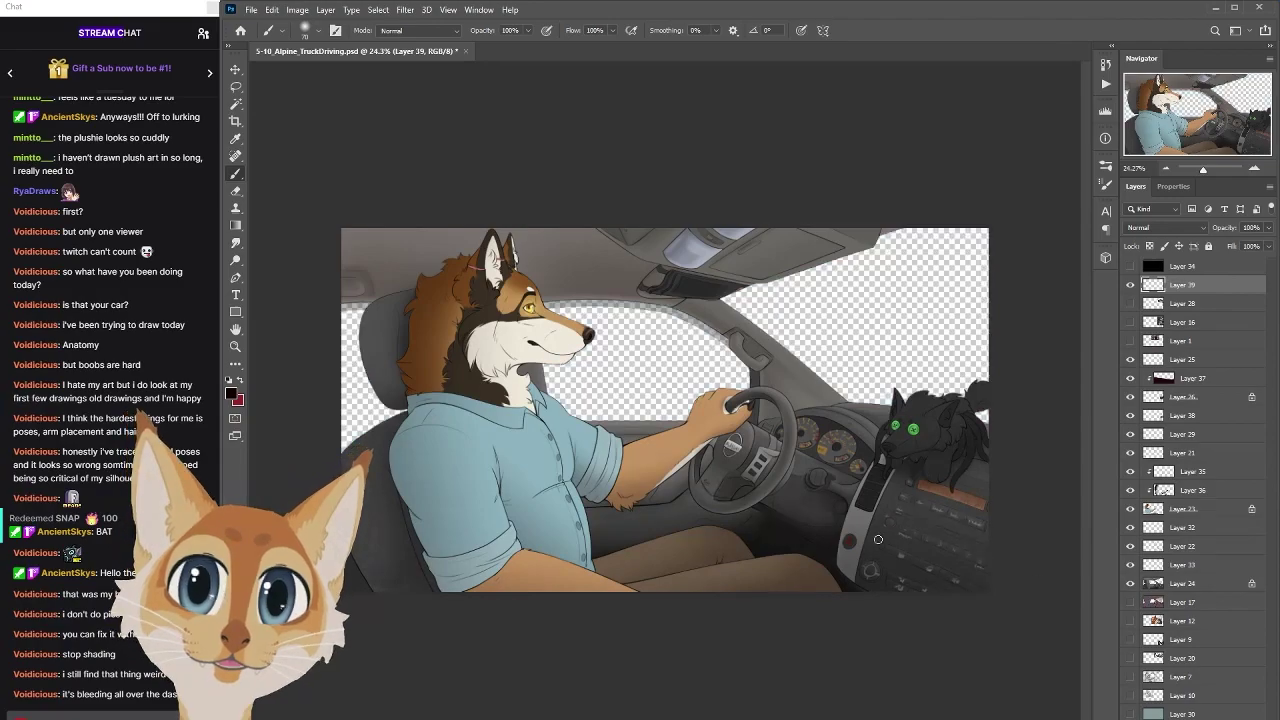
pyautogui.scroll(1, 665, 470)
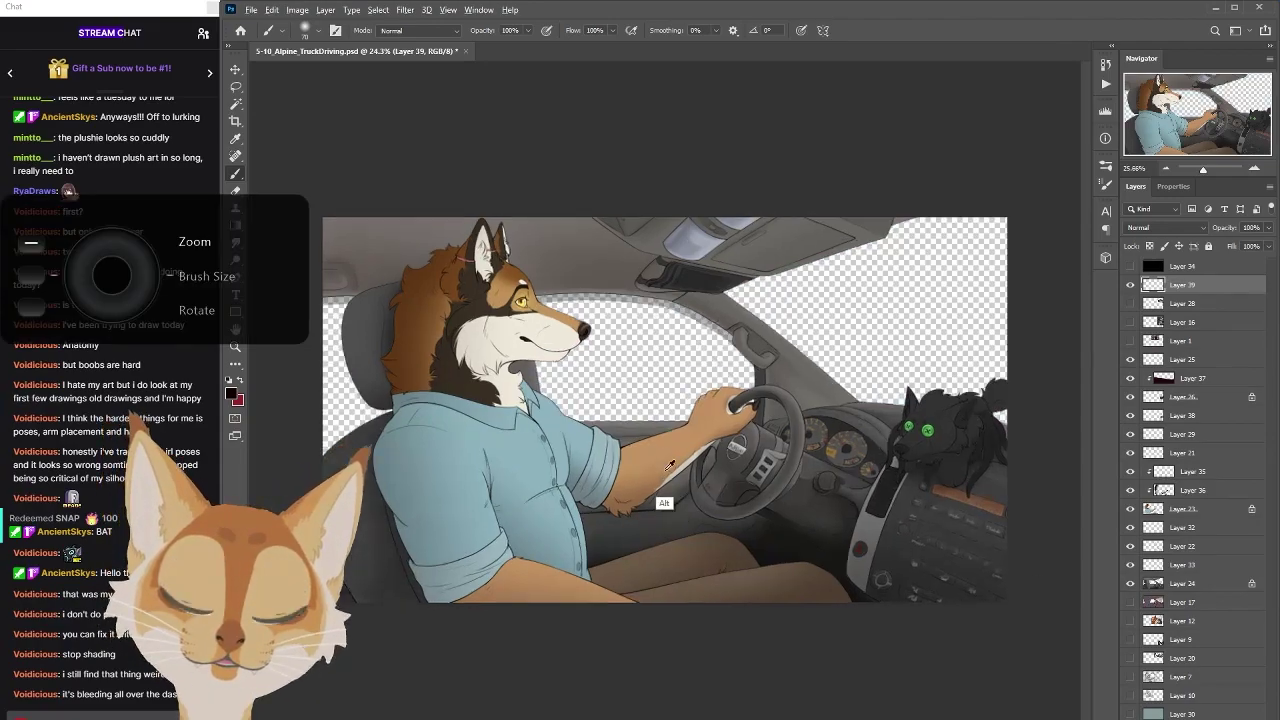
pyautogui.scroll(-2, 652, 451)
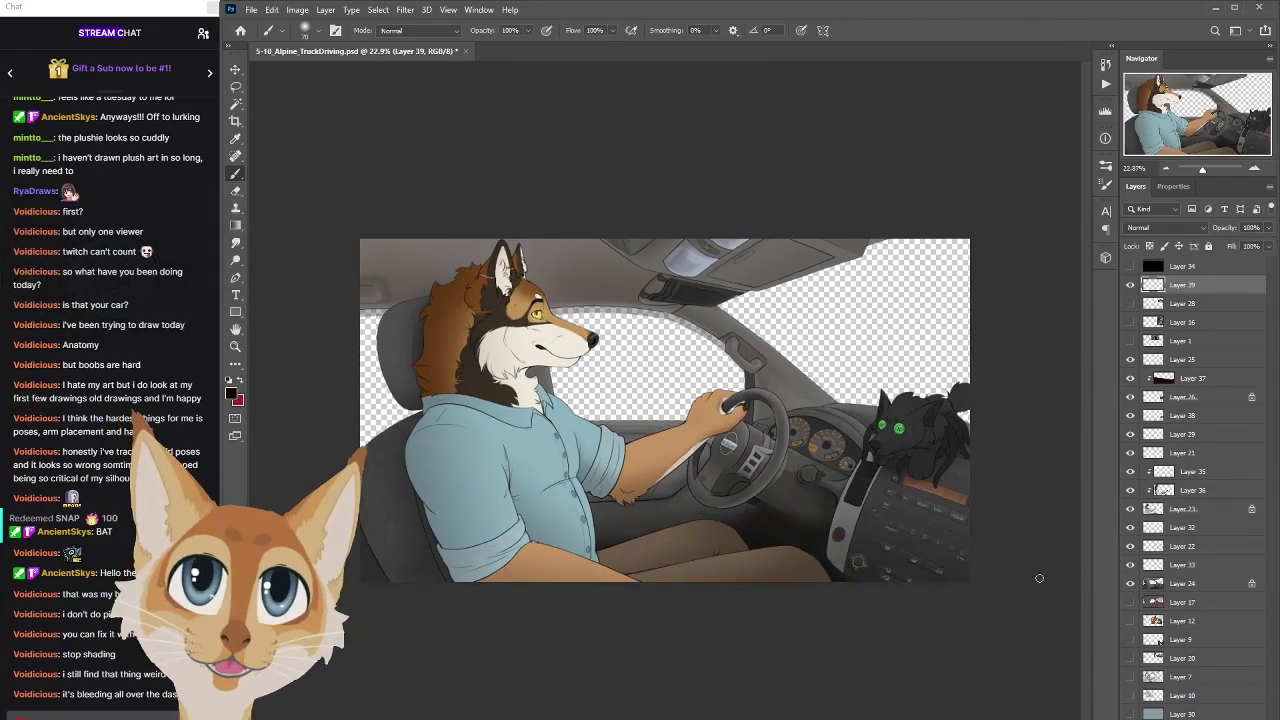
pyautogui.press('v')
pyautogui.hotkey('ctrl', 'v')
# Slide the landscape photo behind the windshield, then hide Layer 40 and save the file
pyautogui.moveTo(918, 516); pyautogui.dragTo(424, 570)
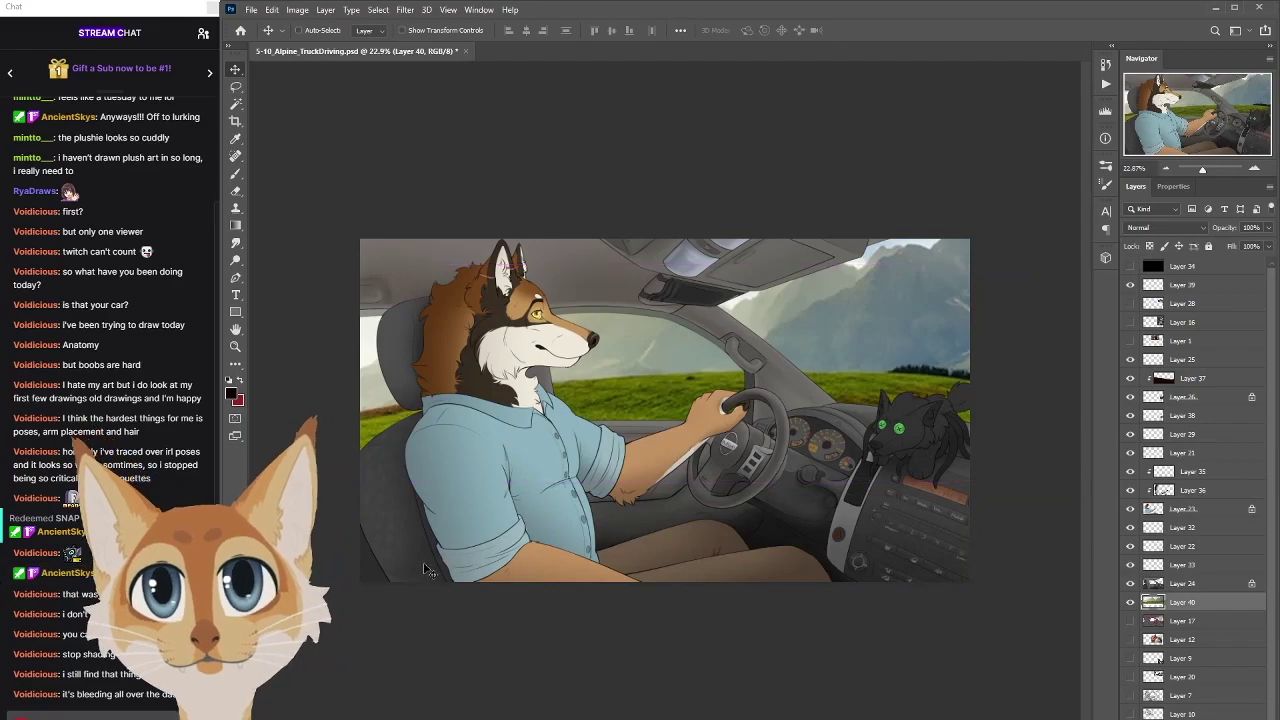
pyautogui.click(236, 346)
pyautogui.moveTo(388, 394); pyautogui.dragTo(351, 400)
pyautogui.click(238, 72)
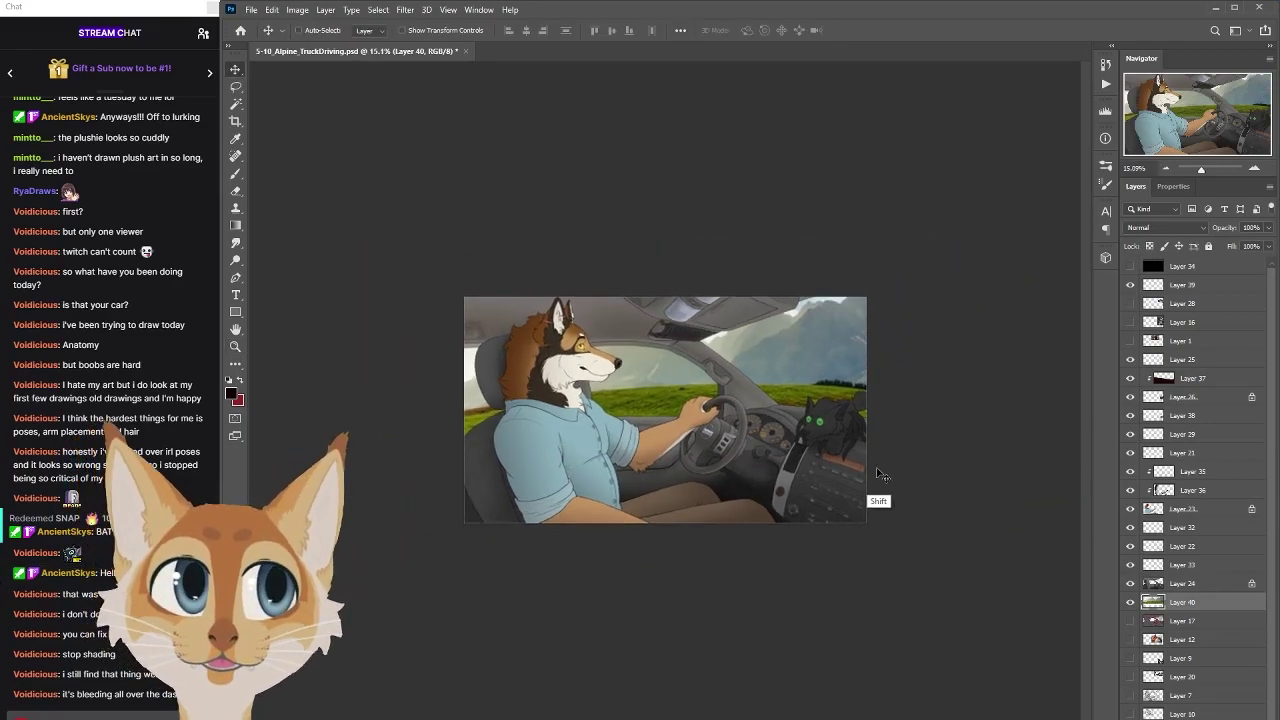
pyautogui.moveTo(840, 481); pyautogui.dragTo(620, 490)
pyautogui.click(1131, 603)
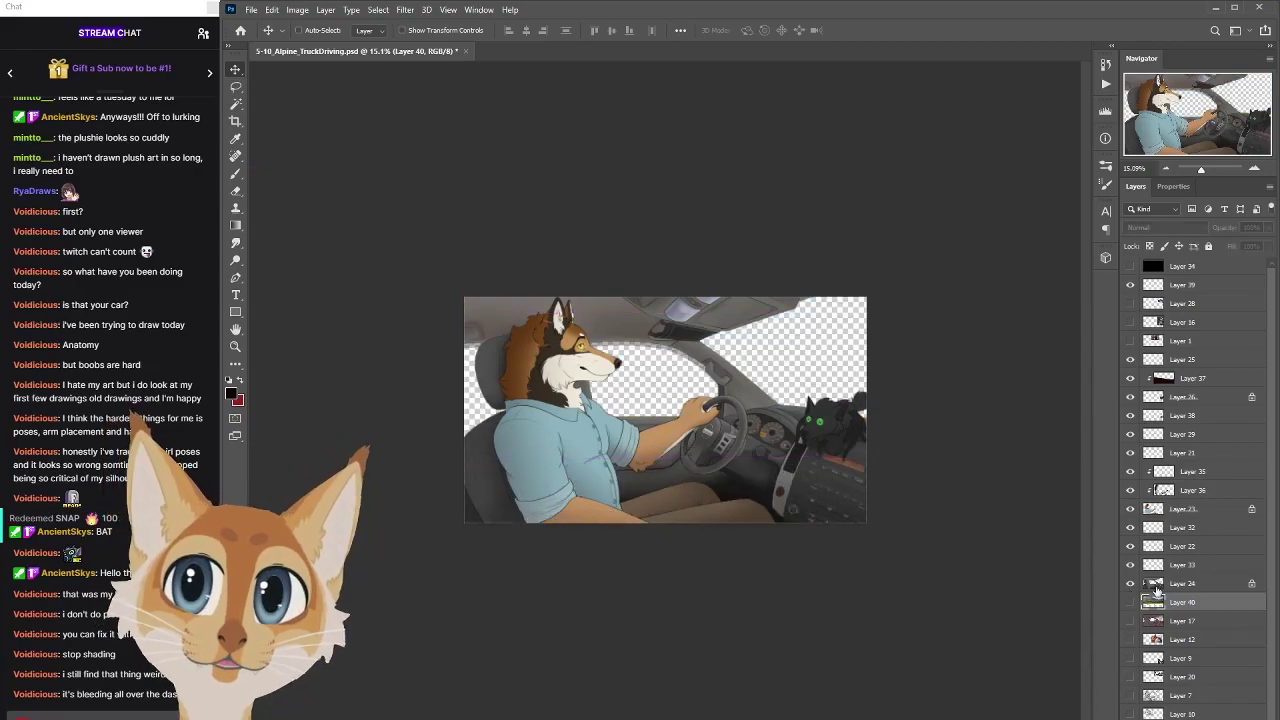
pyautogui.hotkey('ctrl', 's')
# Zoom to the steering wheel and nudge the Layer 39 spider-web mark into place
pyautogui.click(238, 348)
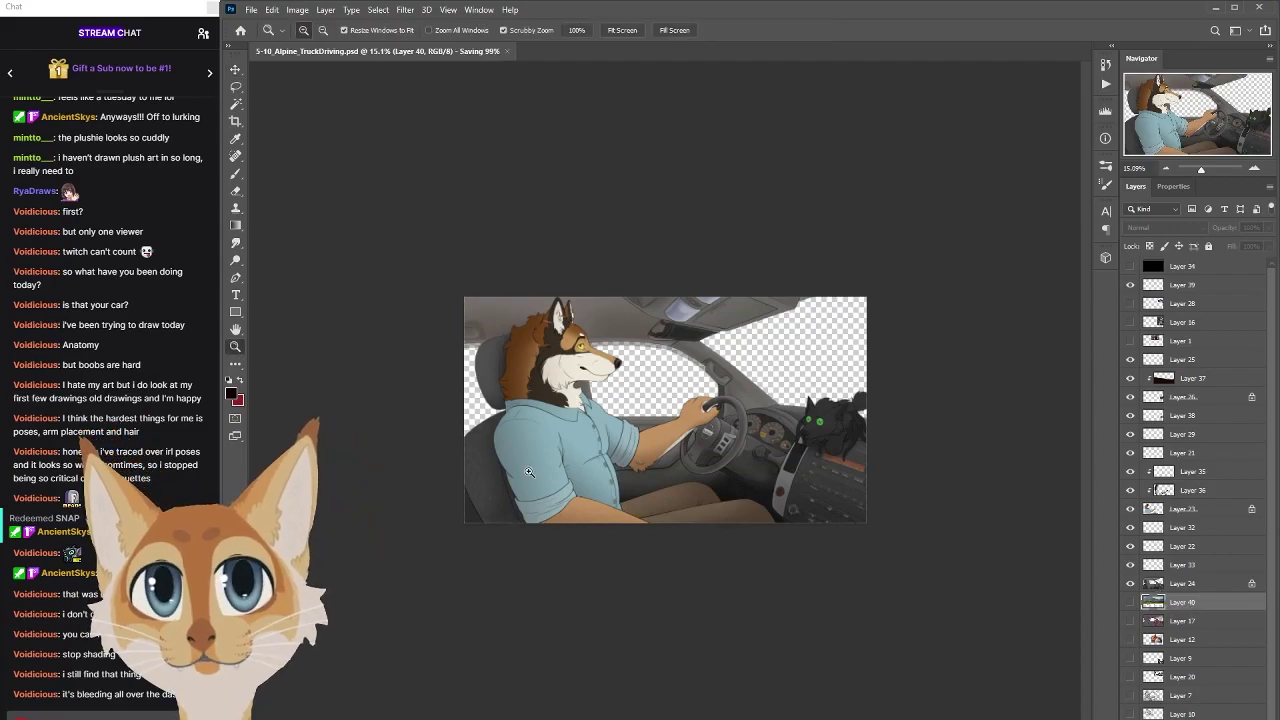
pyautogui.moveTo(738, 458); pyautogui.dragTo(1043, 558)
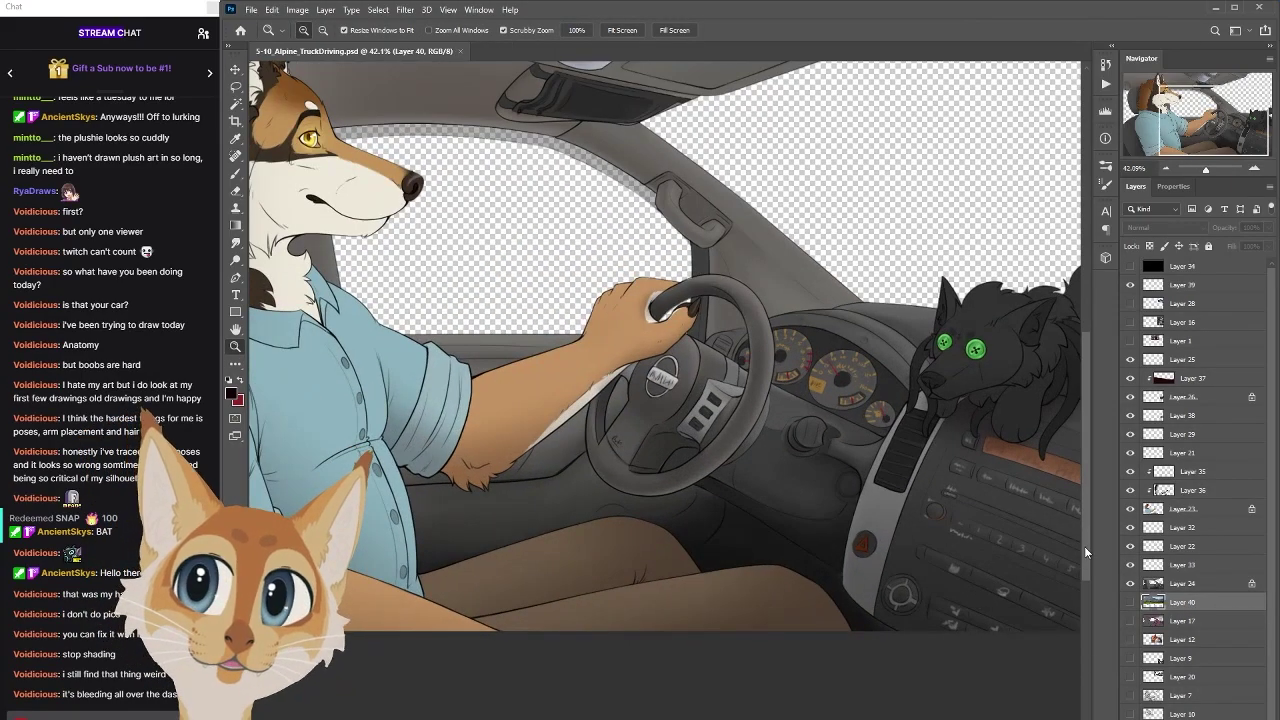
pyautogui.scroll(-2, 883, 518)
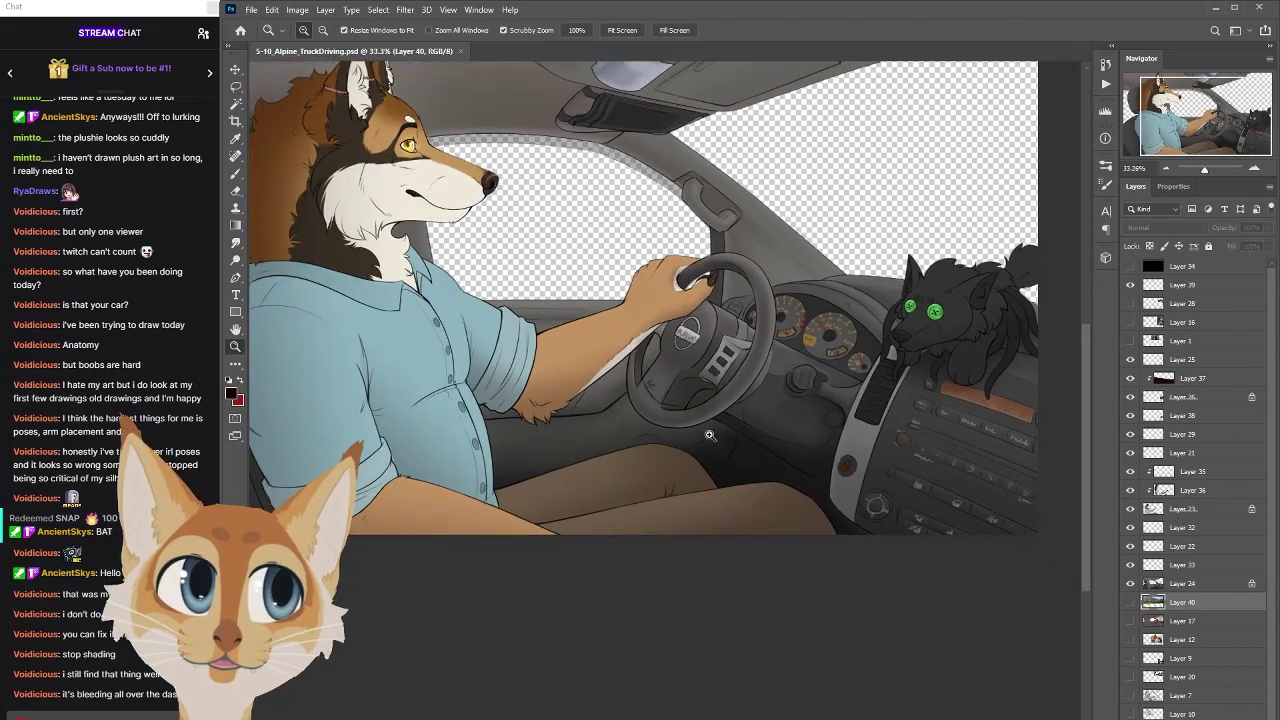
pyautogui.scroll(3, 769, 406)
pyautogui.scroll(-8, 617, 378)
pyautogui.keyDown('ctrl'); pyautogui.click(617, 378); pyautogui.keyUp('ctrl')
pyautogui.hotkey('ctrl', 't')
pyautogui.moveTo(740, 418); pyautogui.dragTo(760, 407)
# Warp the mark's right corner to follow the spoke's curve and commit it
pyautogui.click(818, 30)
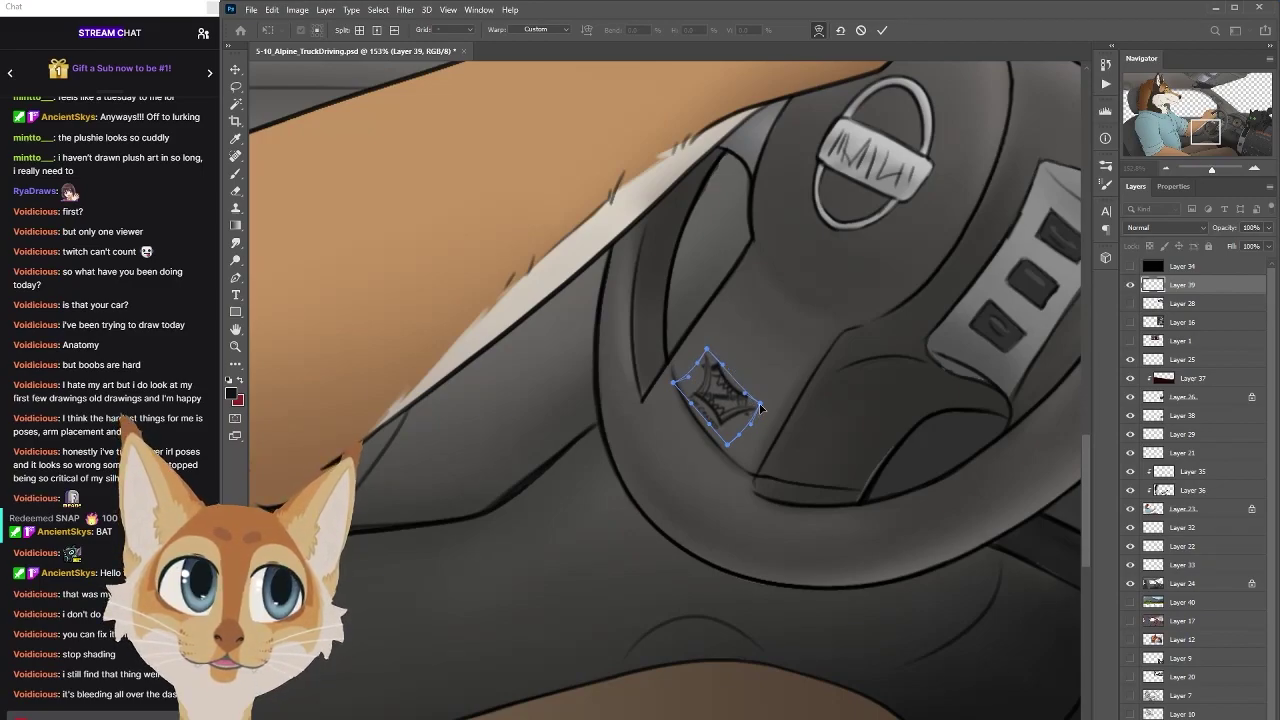
pyautogui.moveTo(760, 407); pyautogui.dragTo(760, 400)
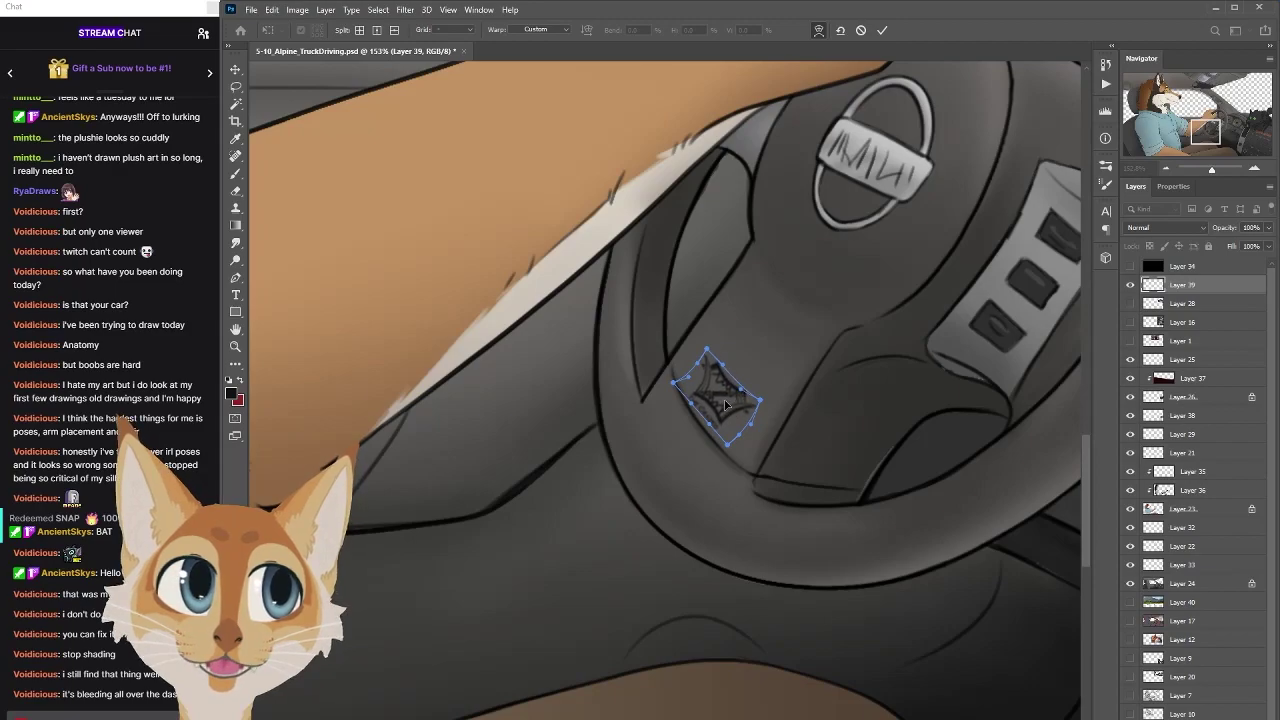
pyautogui.press('Return')
pyautogui.press('z')
pyautogui.hotkey('ctrl', '0')
pyautogui.moveTo(723, 512); pyautogui.dragTo(854, 524)
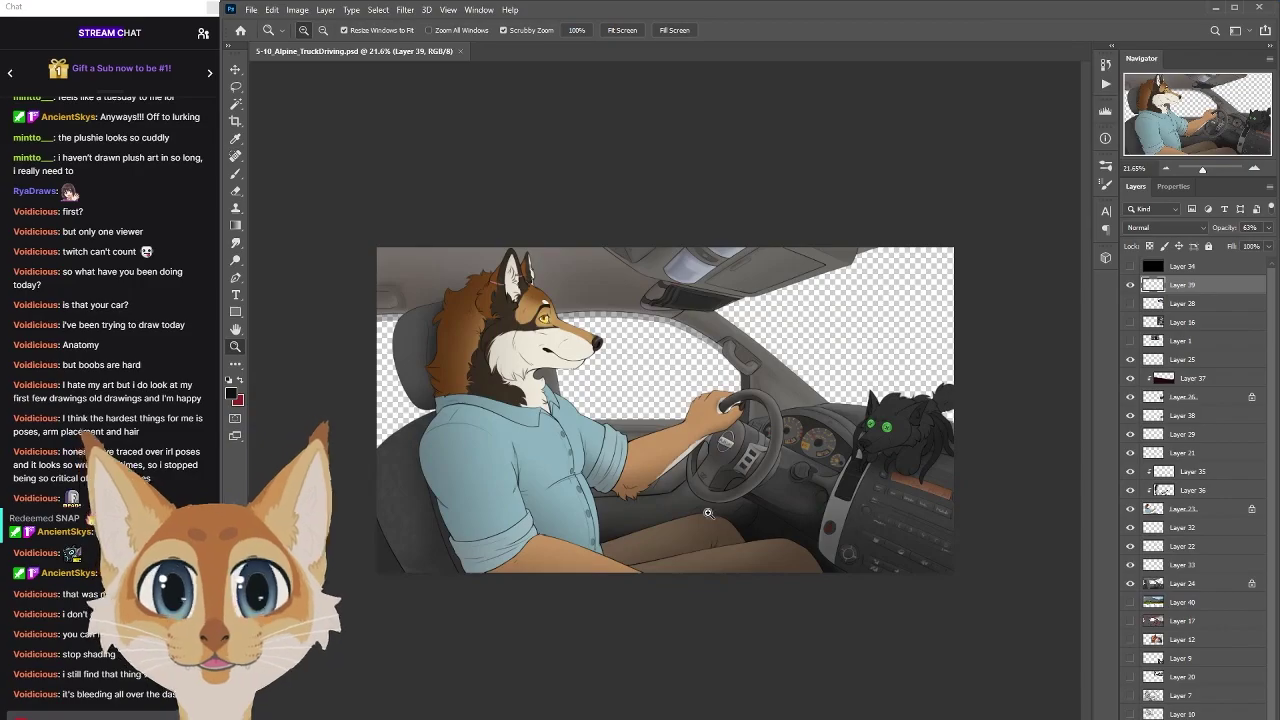
# Zoom in slightly to review the finished wolf-driving illustration
pyautogui.moveTo(707, 513); pyautogui.dragTo(833, 545)
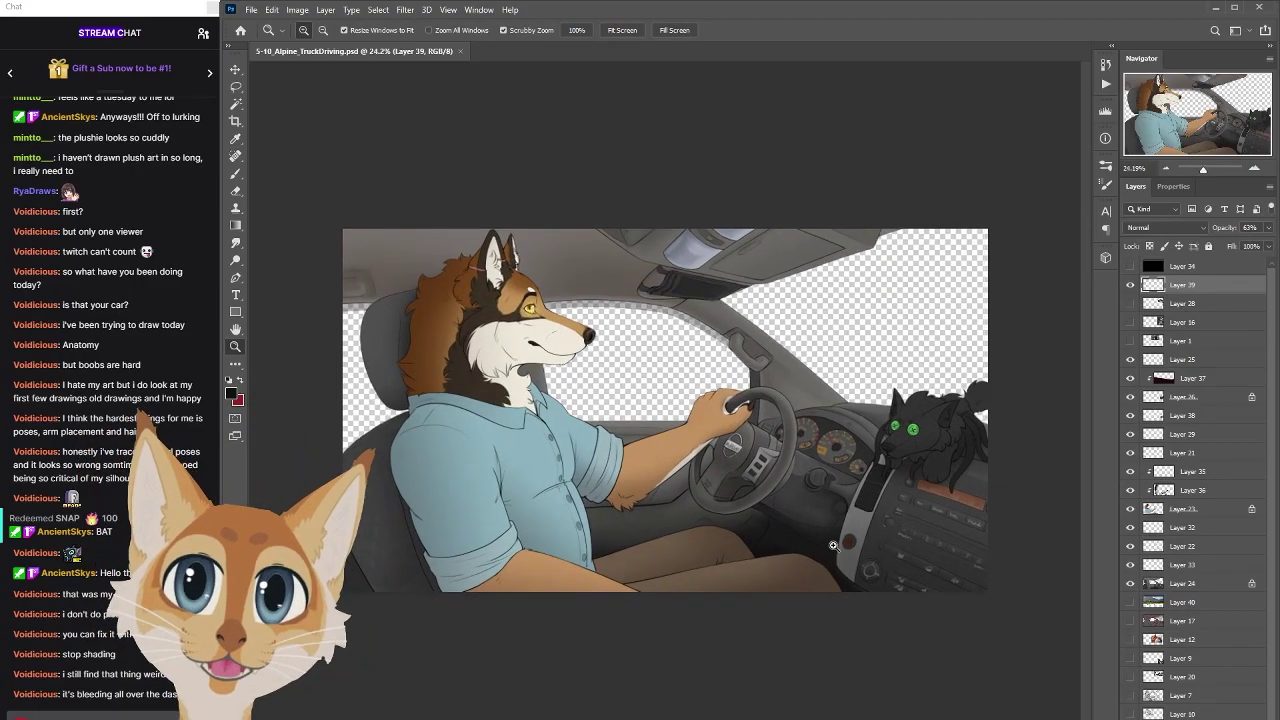